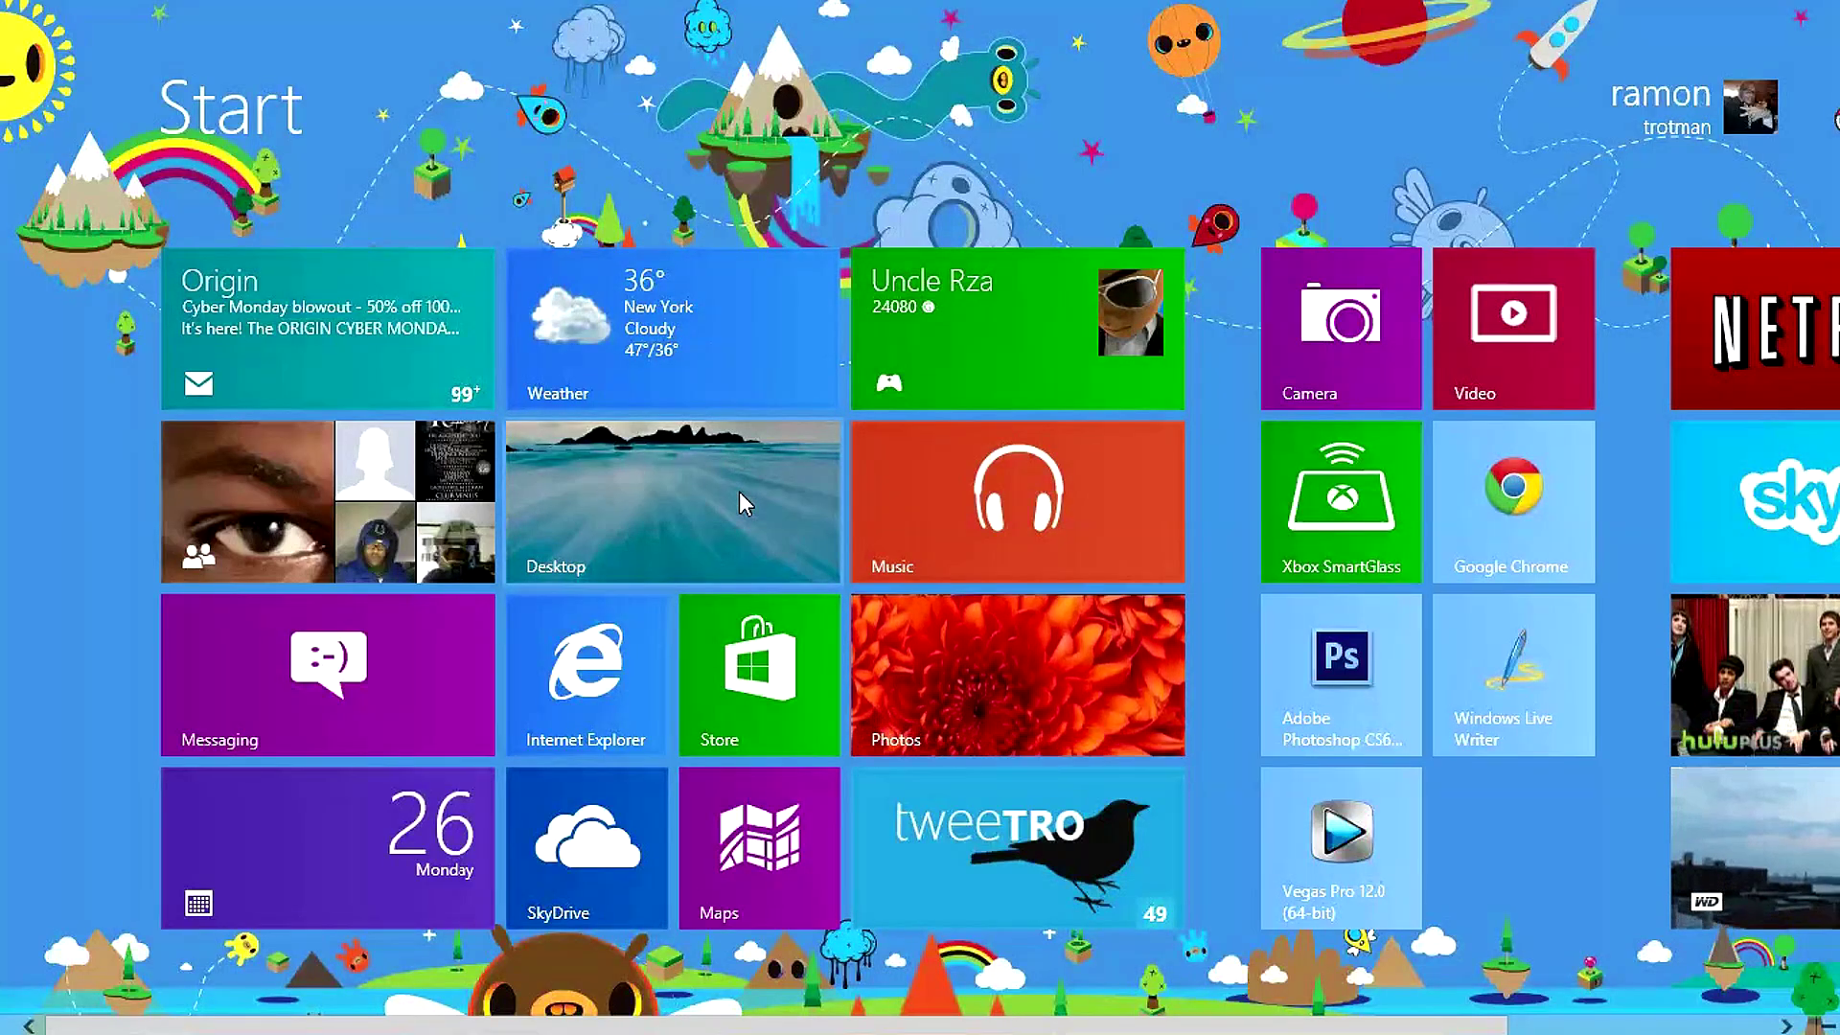
# Step: Look through the tiles on the Start screen, switch to the desktop and clear all open windows from view
pyautogui.moveTo(438, 1024); pyautogui.dragTo(703, 1027)
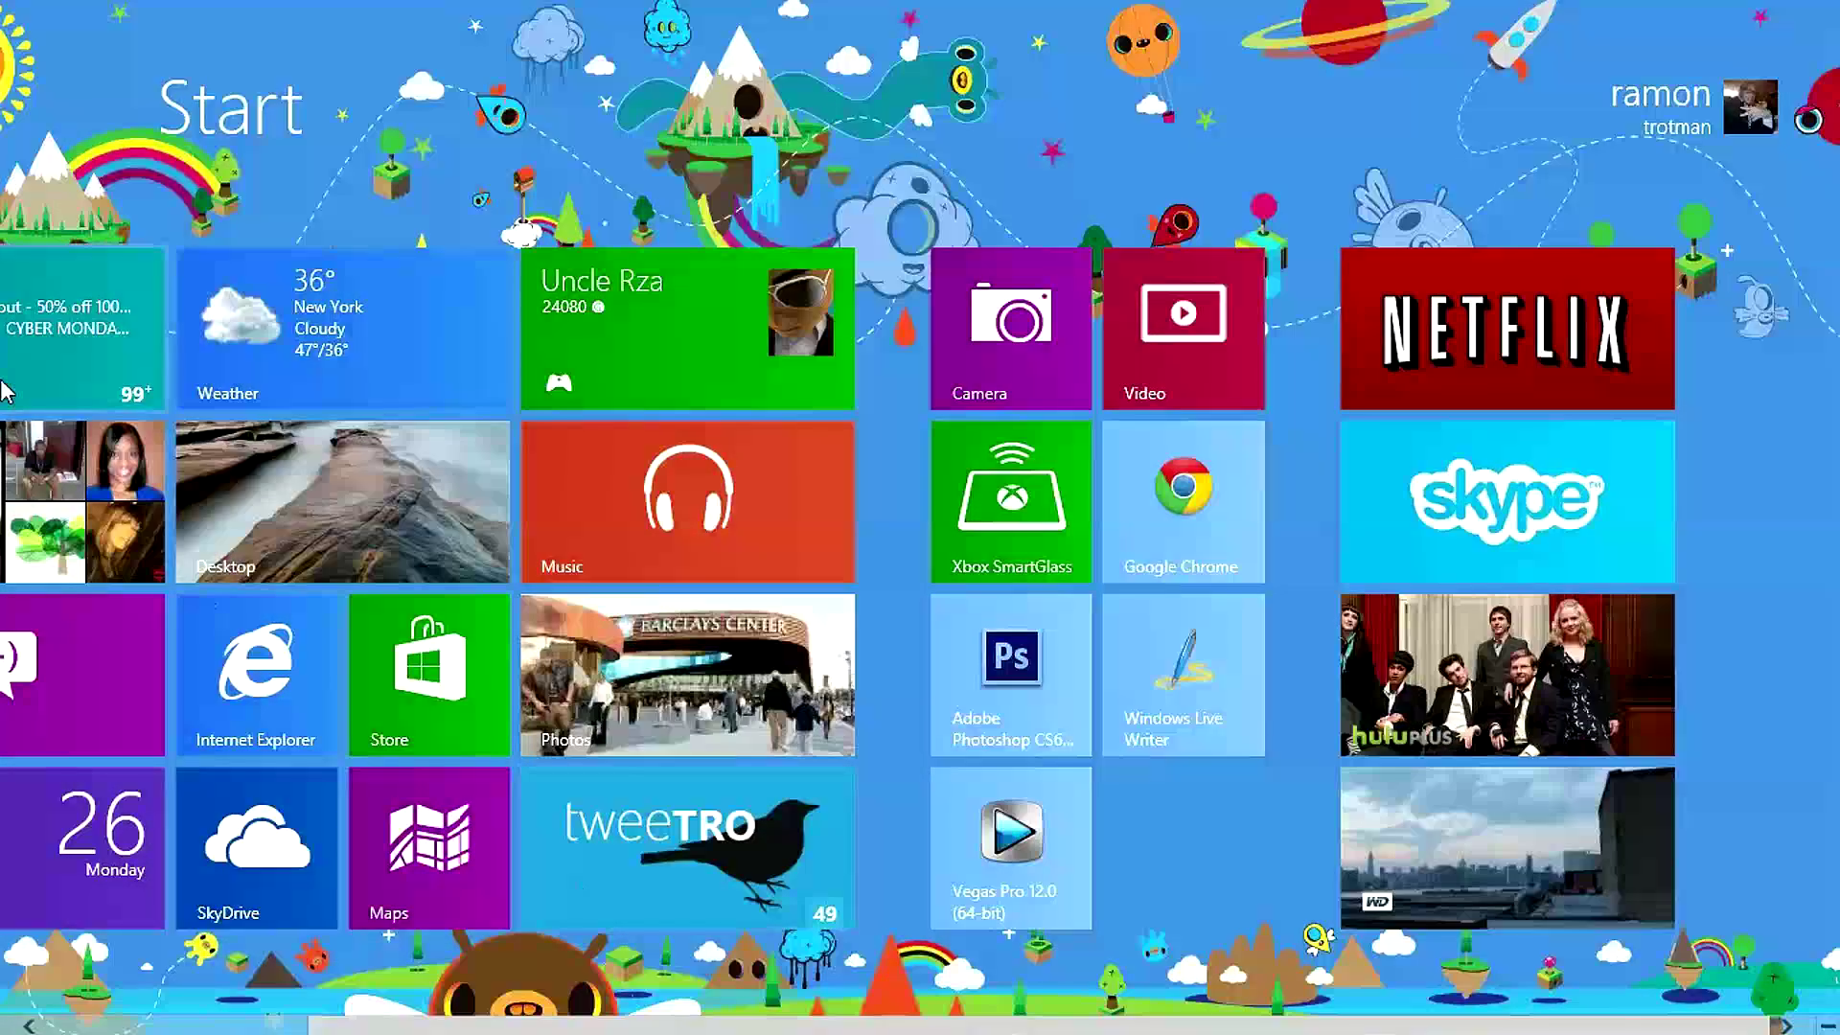
pyautogui.moveTo(591, 1024)
pyautogui.mouseDown()
pyautogui.moveTo(412, 1024)
pyautogui.moveTo(618, 1024)
pyautogui.mouseUp()
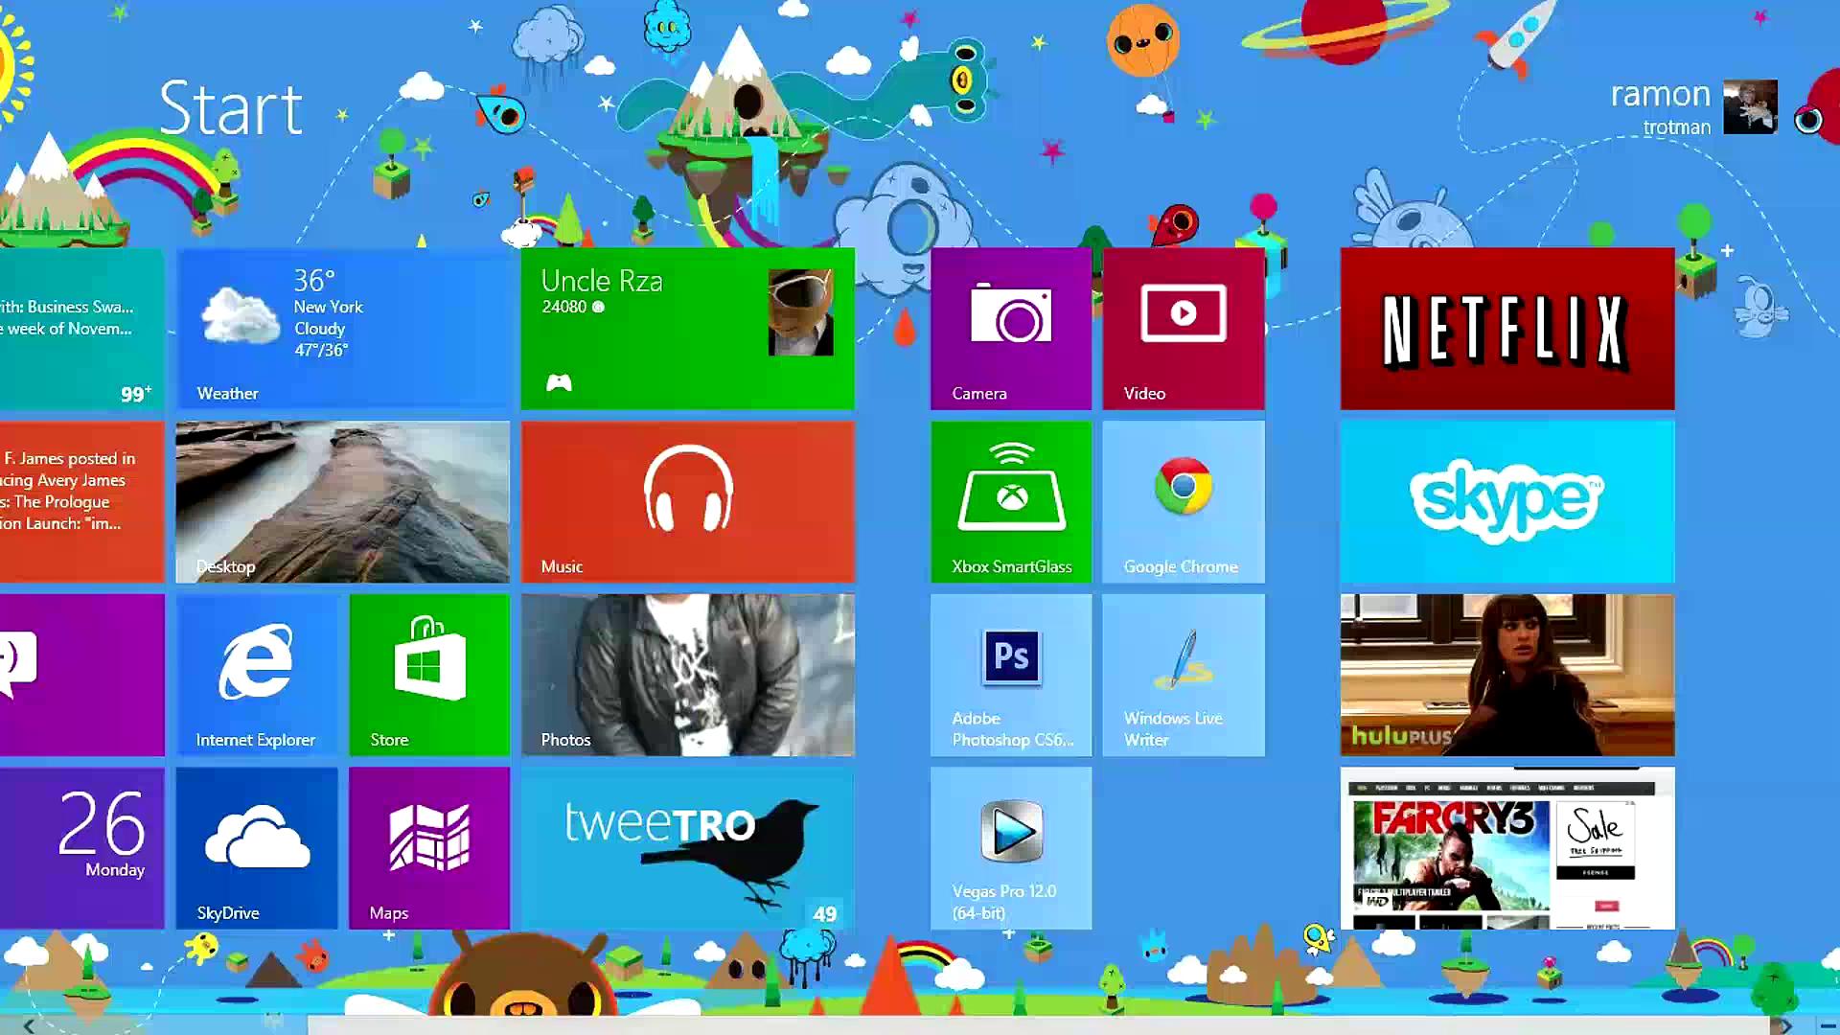
pyautogui.scroll(3, 987, 1025)
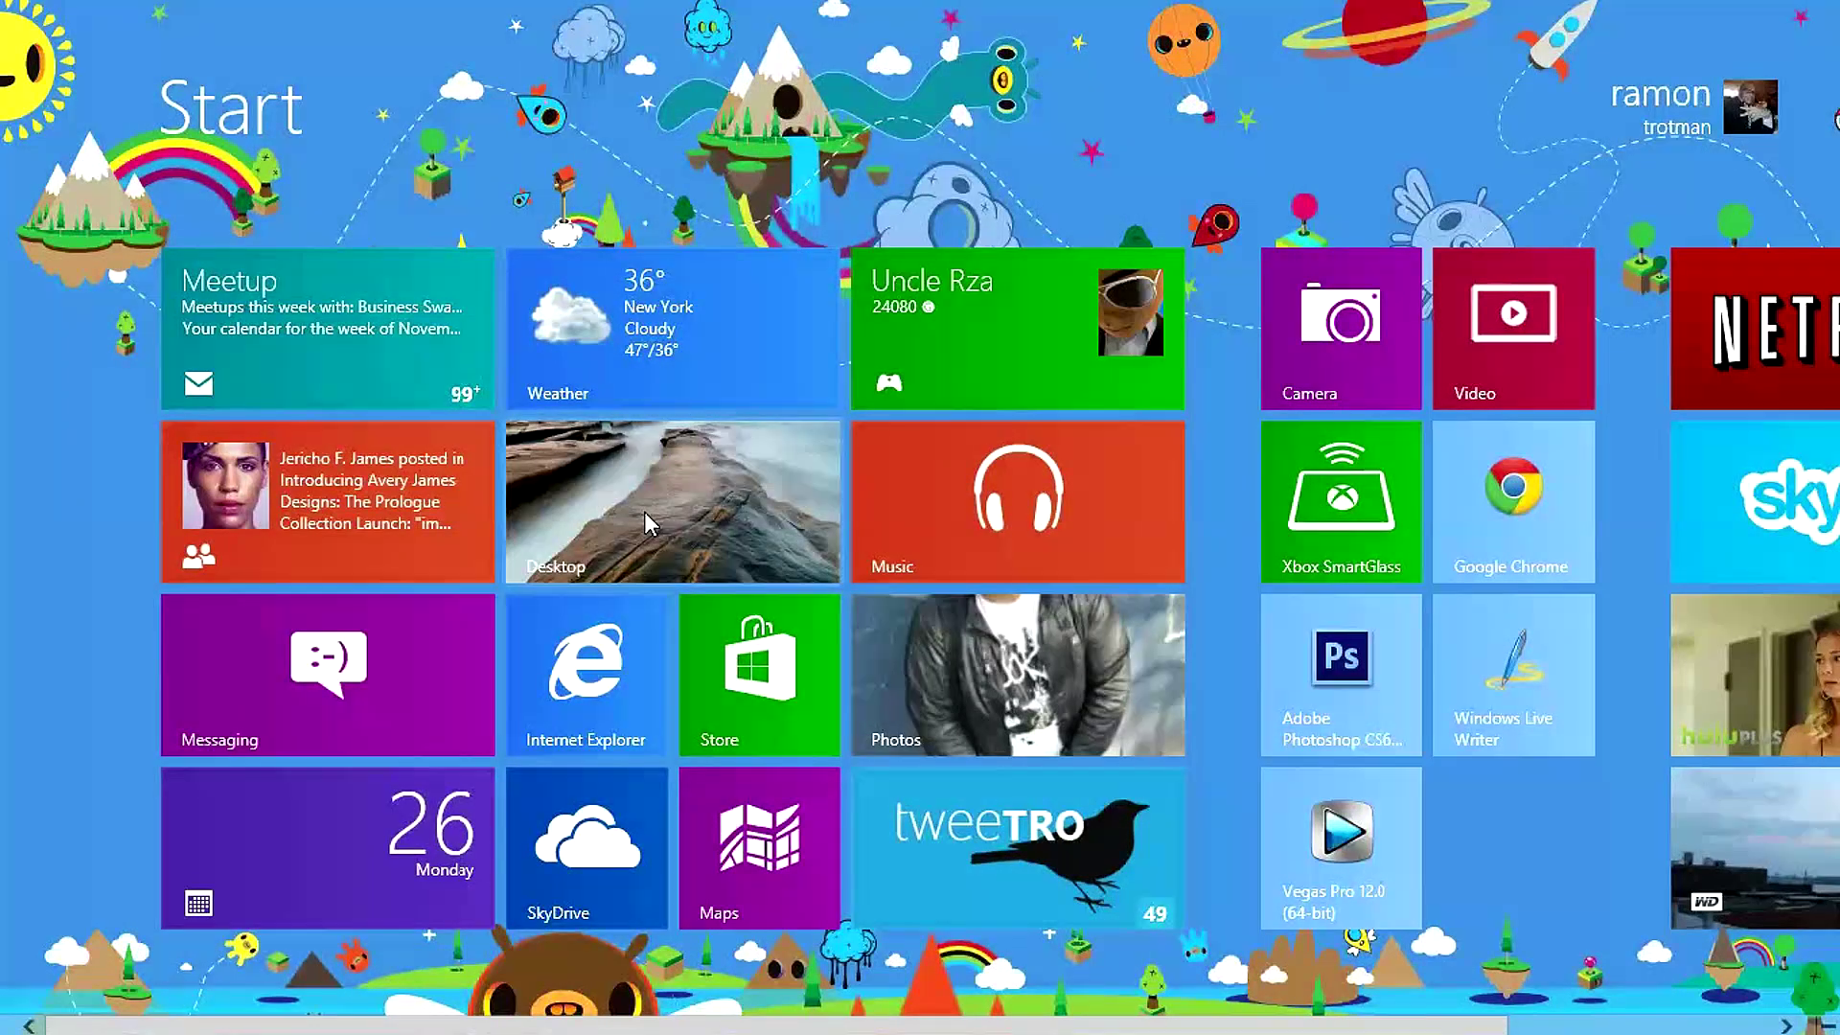
pyautogui.click(600, 496)
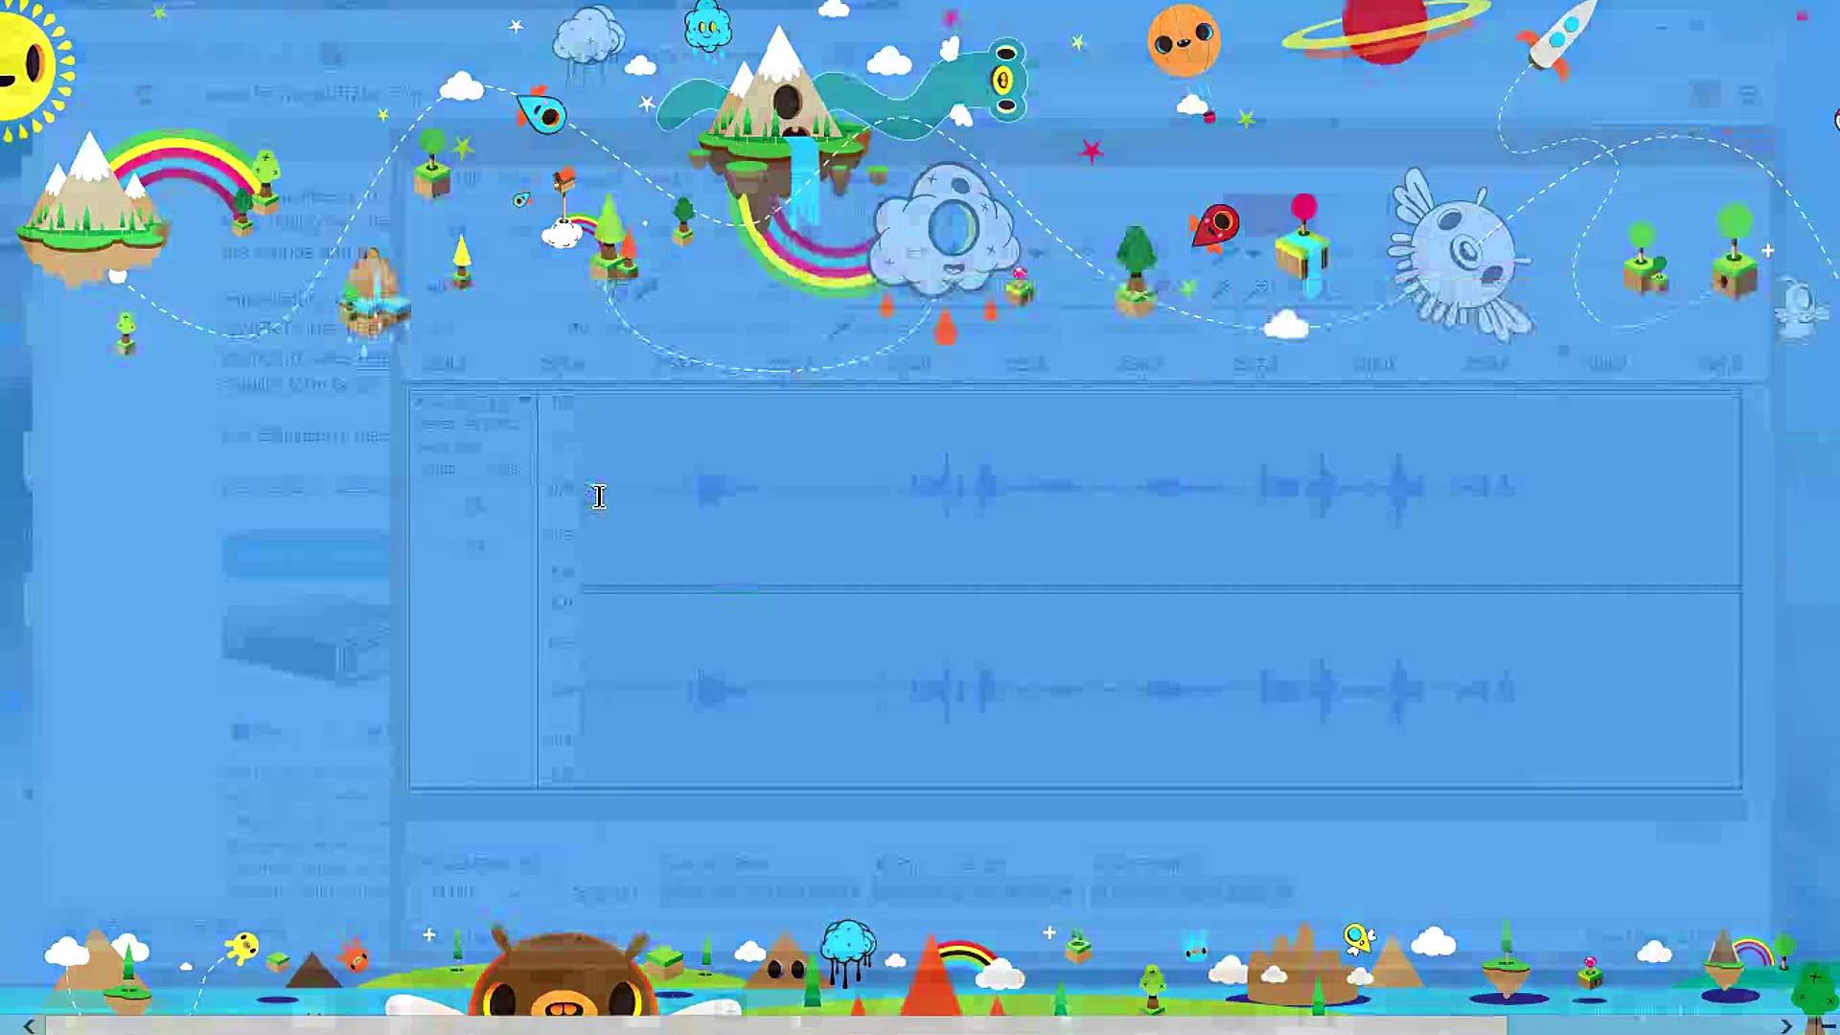
pyautogui.press('super+d')
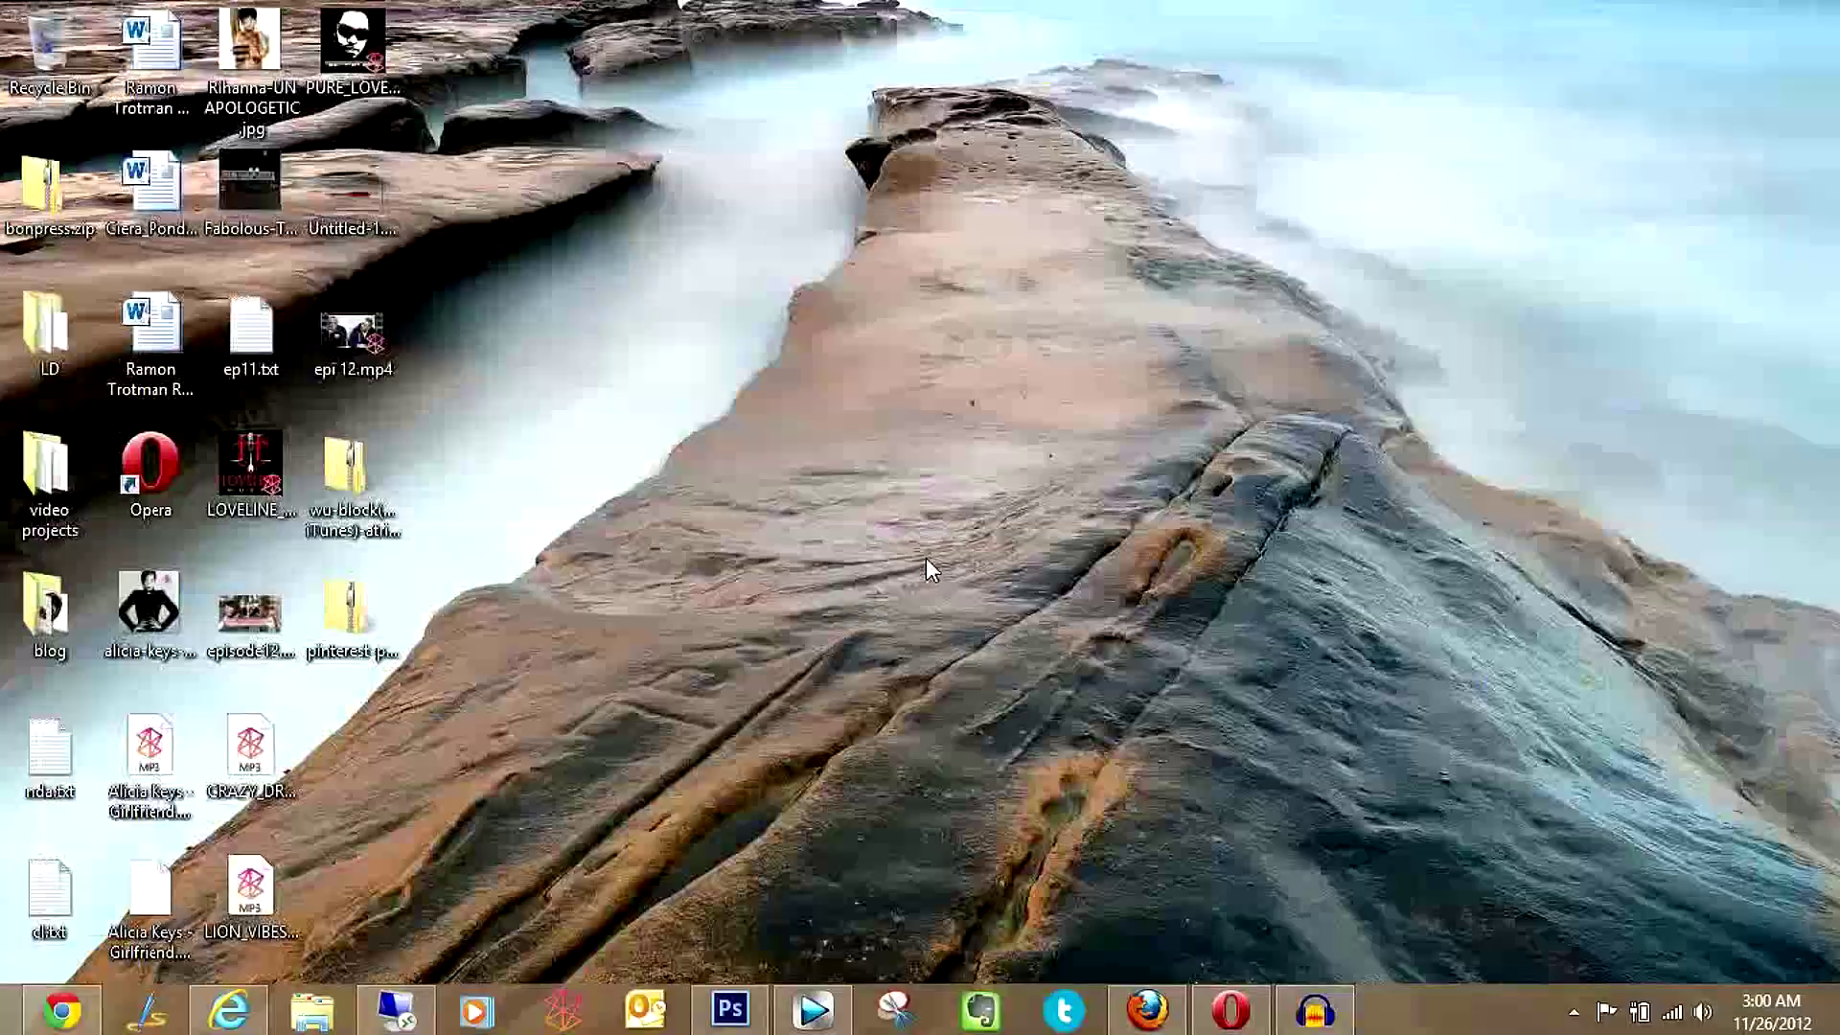
# Step: Bring up the Vegas Pro project window and the flatserver1 remote desktop session, and minimise the session
pyautogui.click(811, 1016)
pyautogui.click(1051, 543)
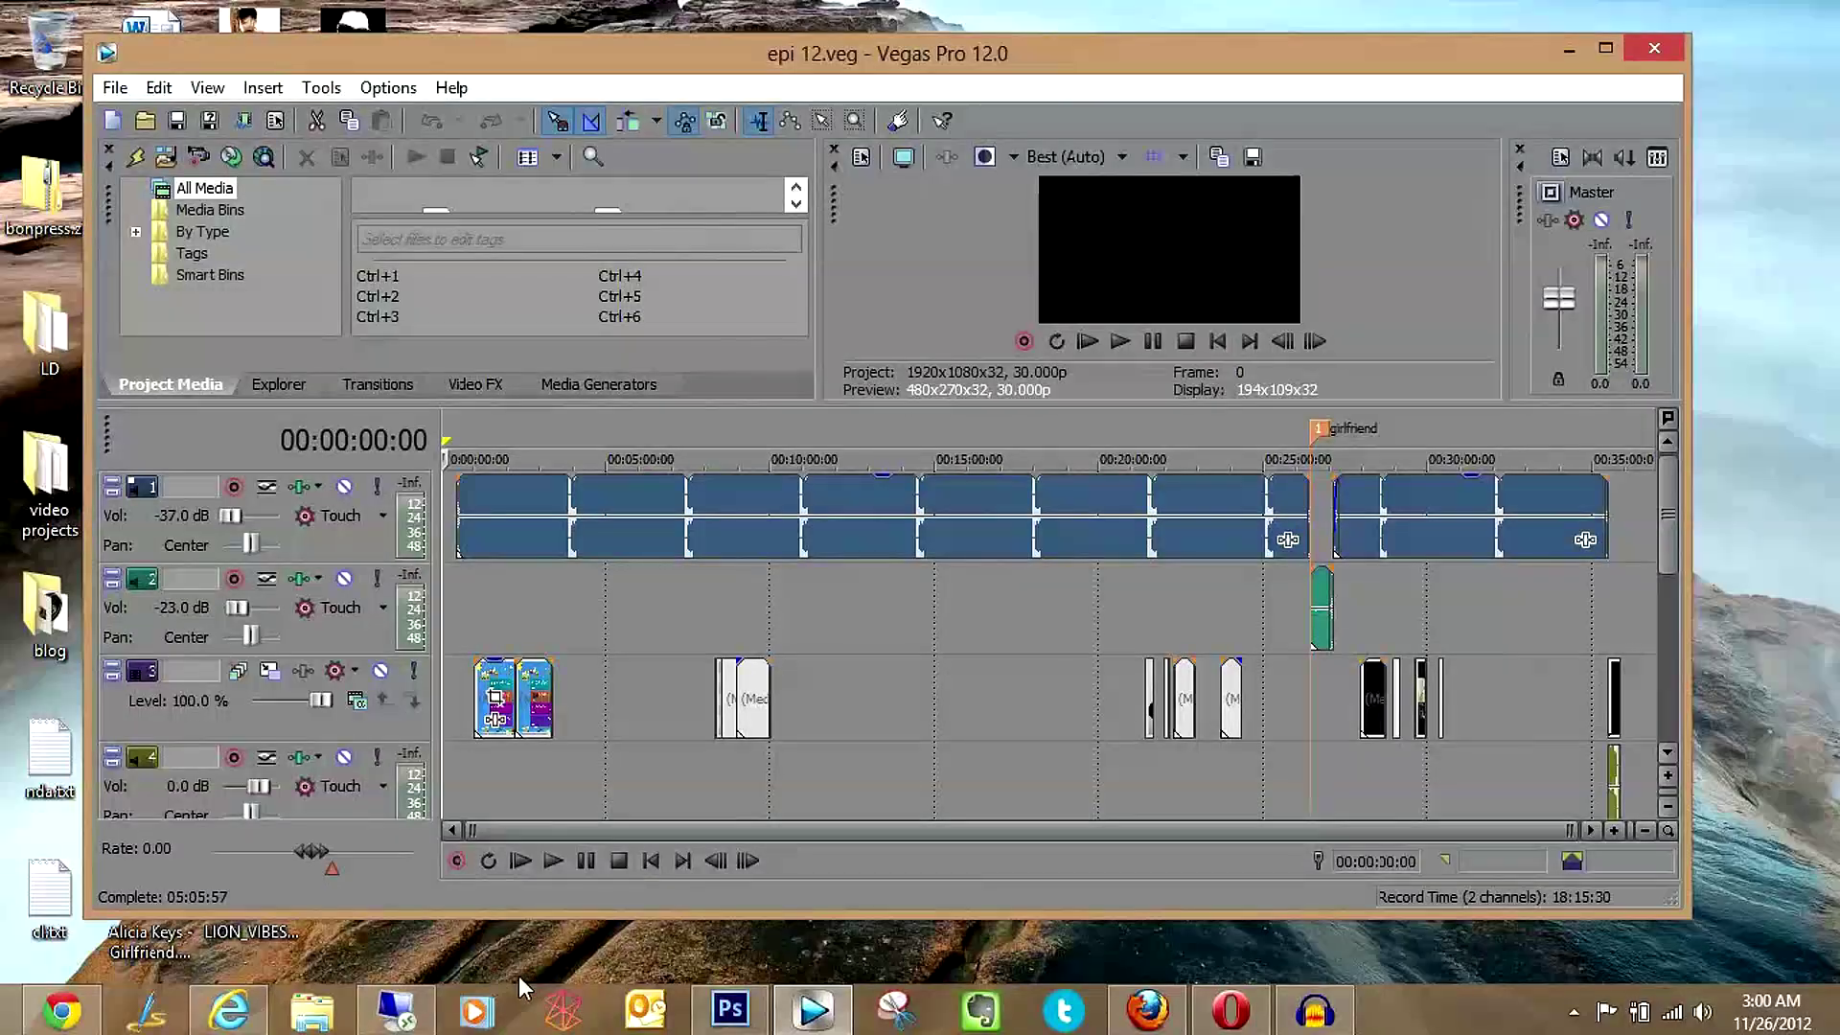
pyautogui.click(392, 1014)
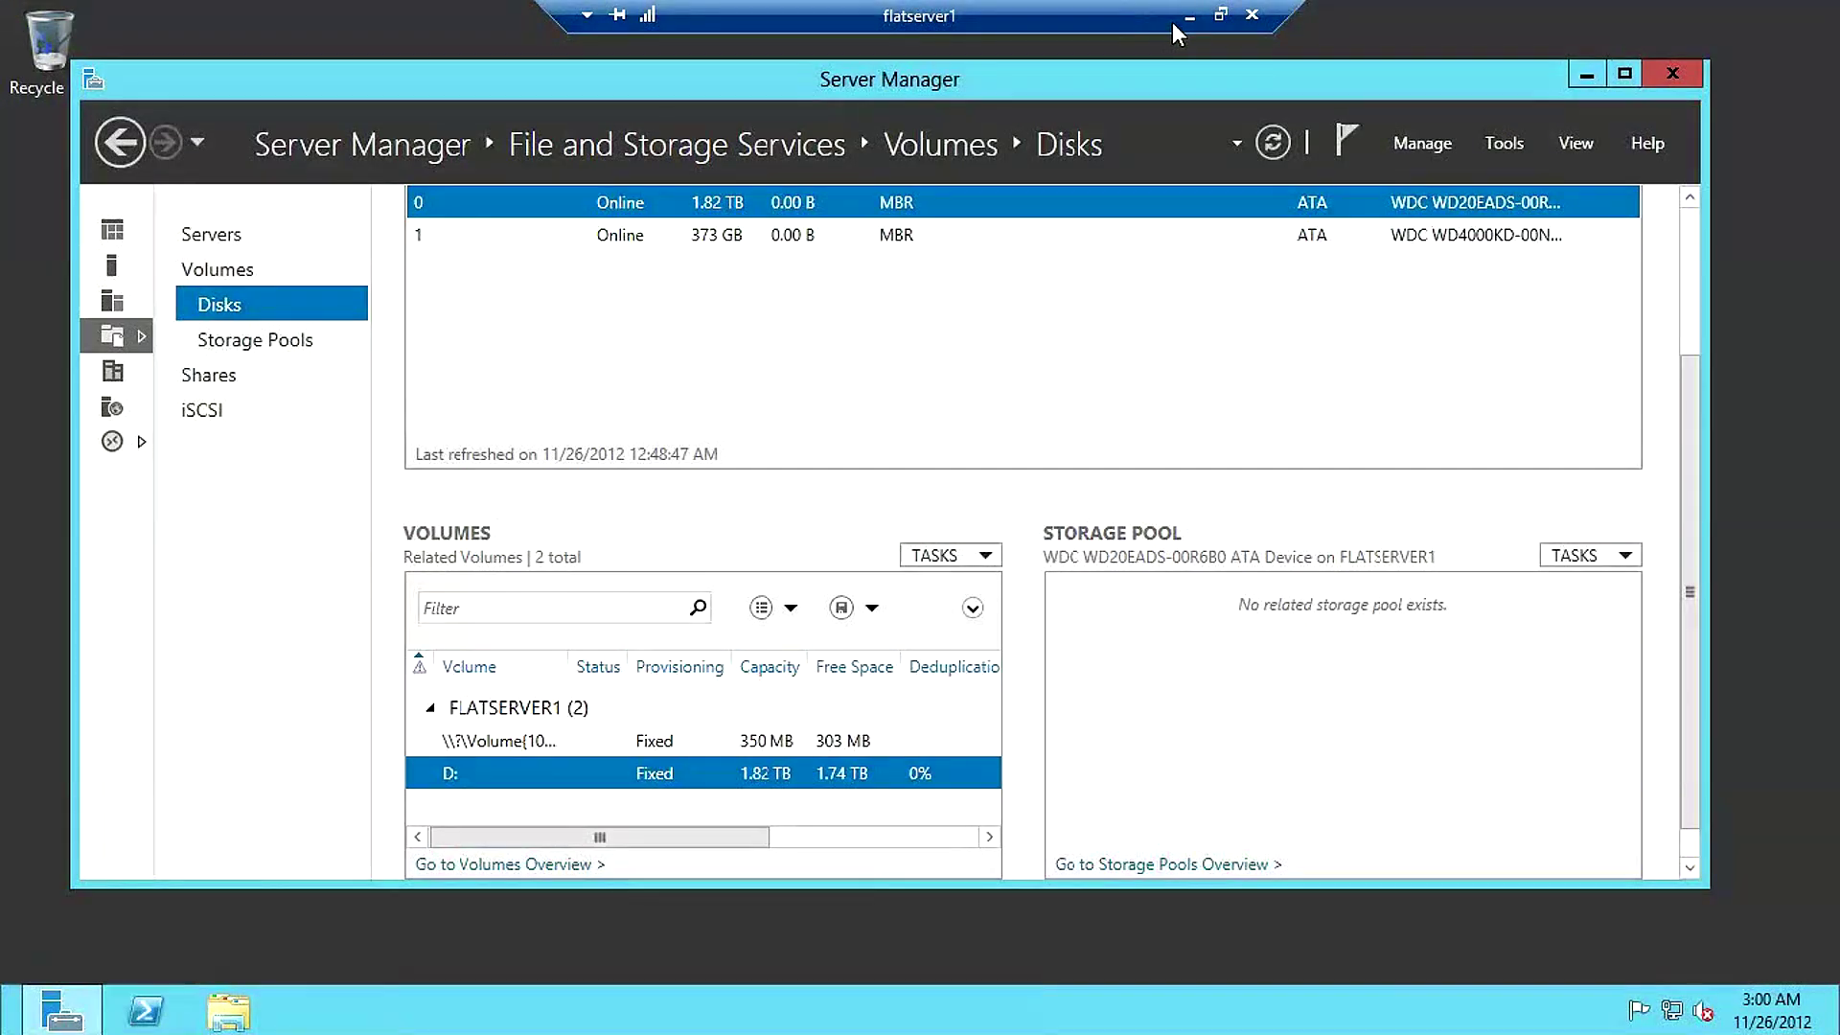
pyautogui.click(1186, 18)
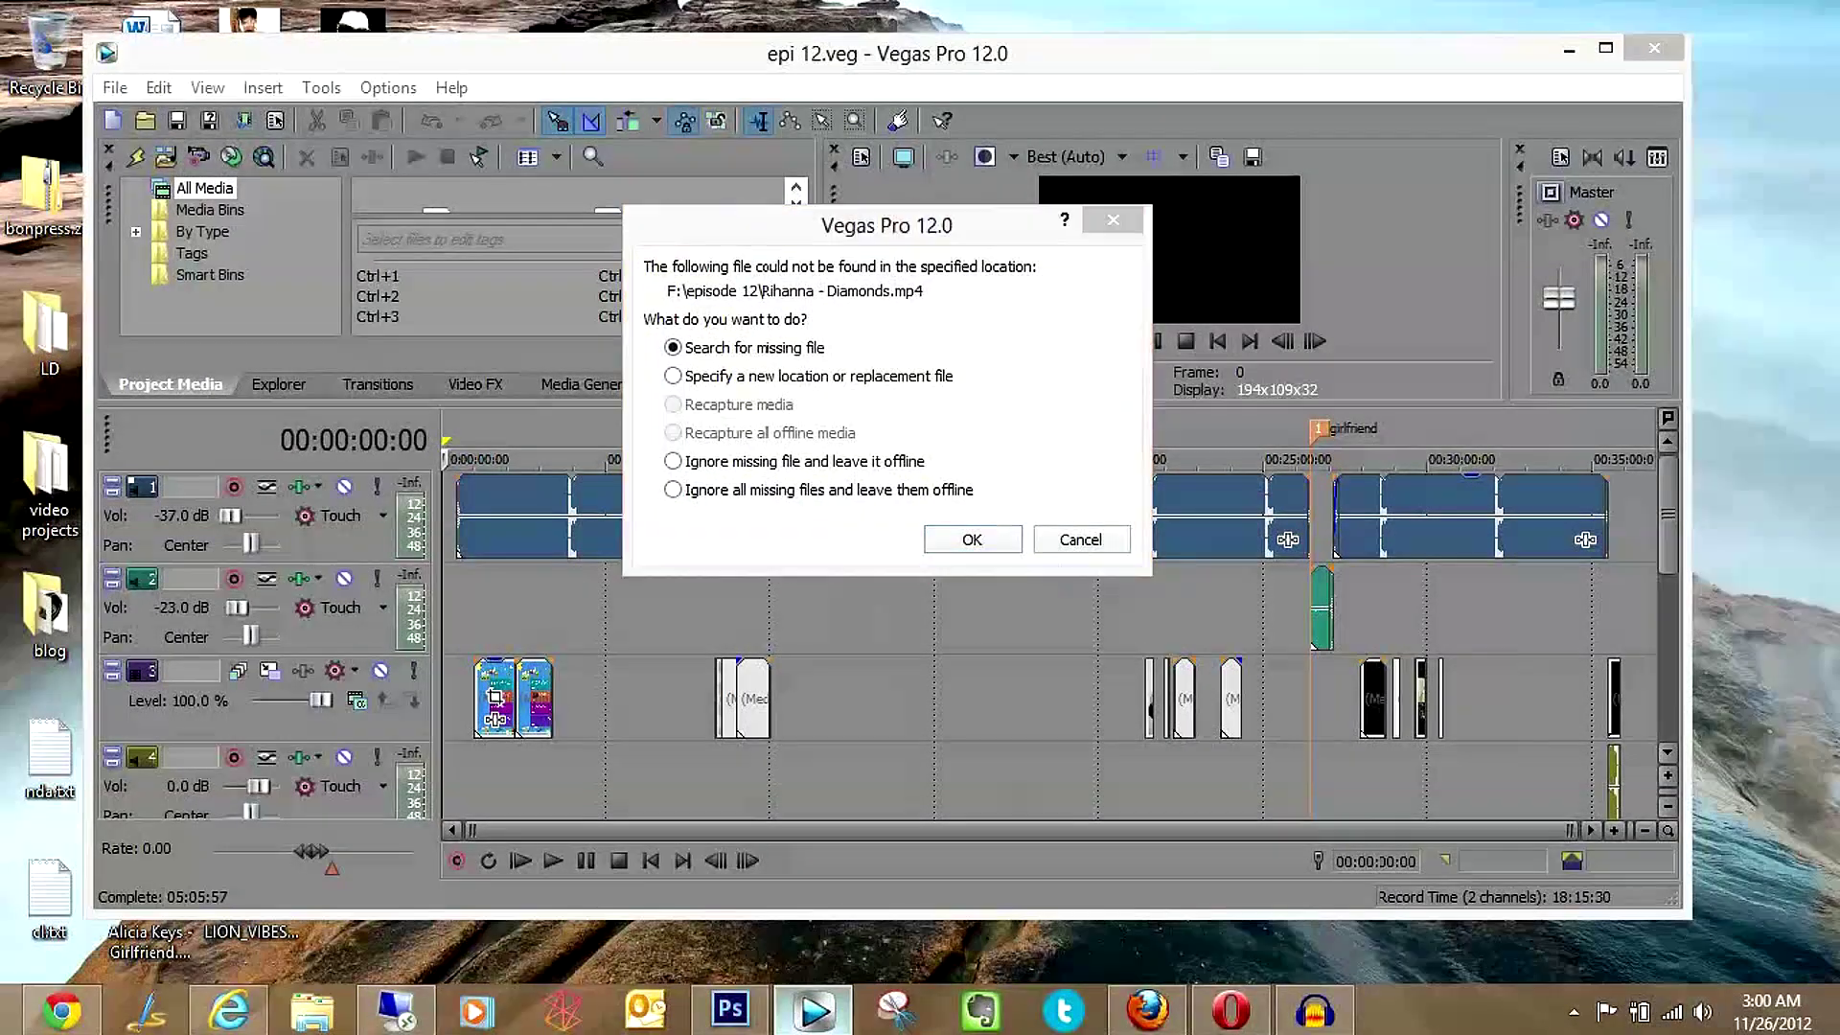
# Step: View the open Firefox and Internet Explorer windows and return to the bare desktop
pyautogui.click(1180, 1018)
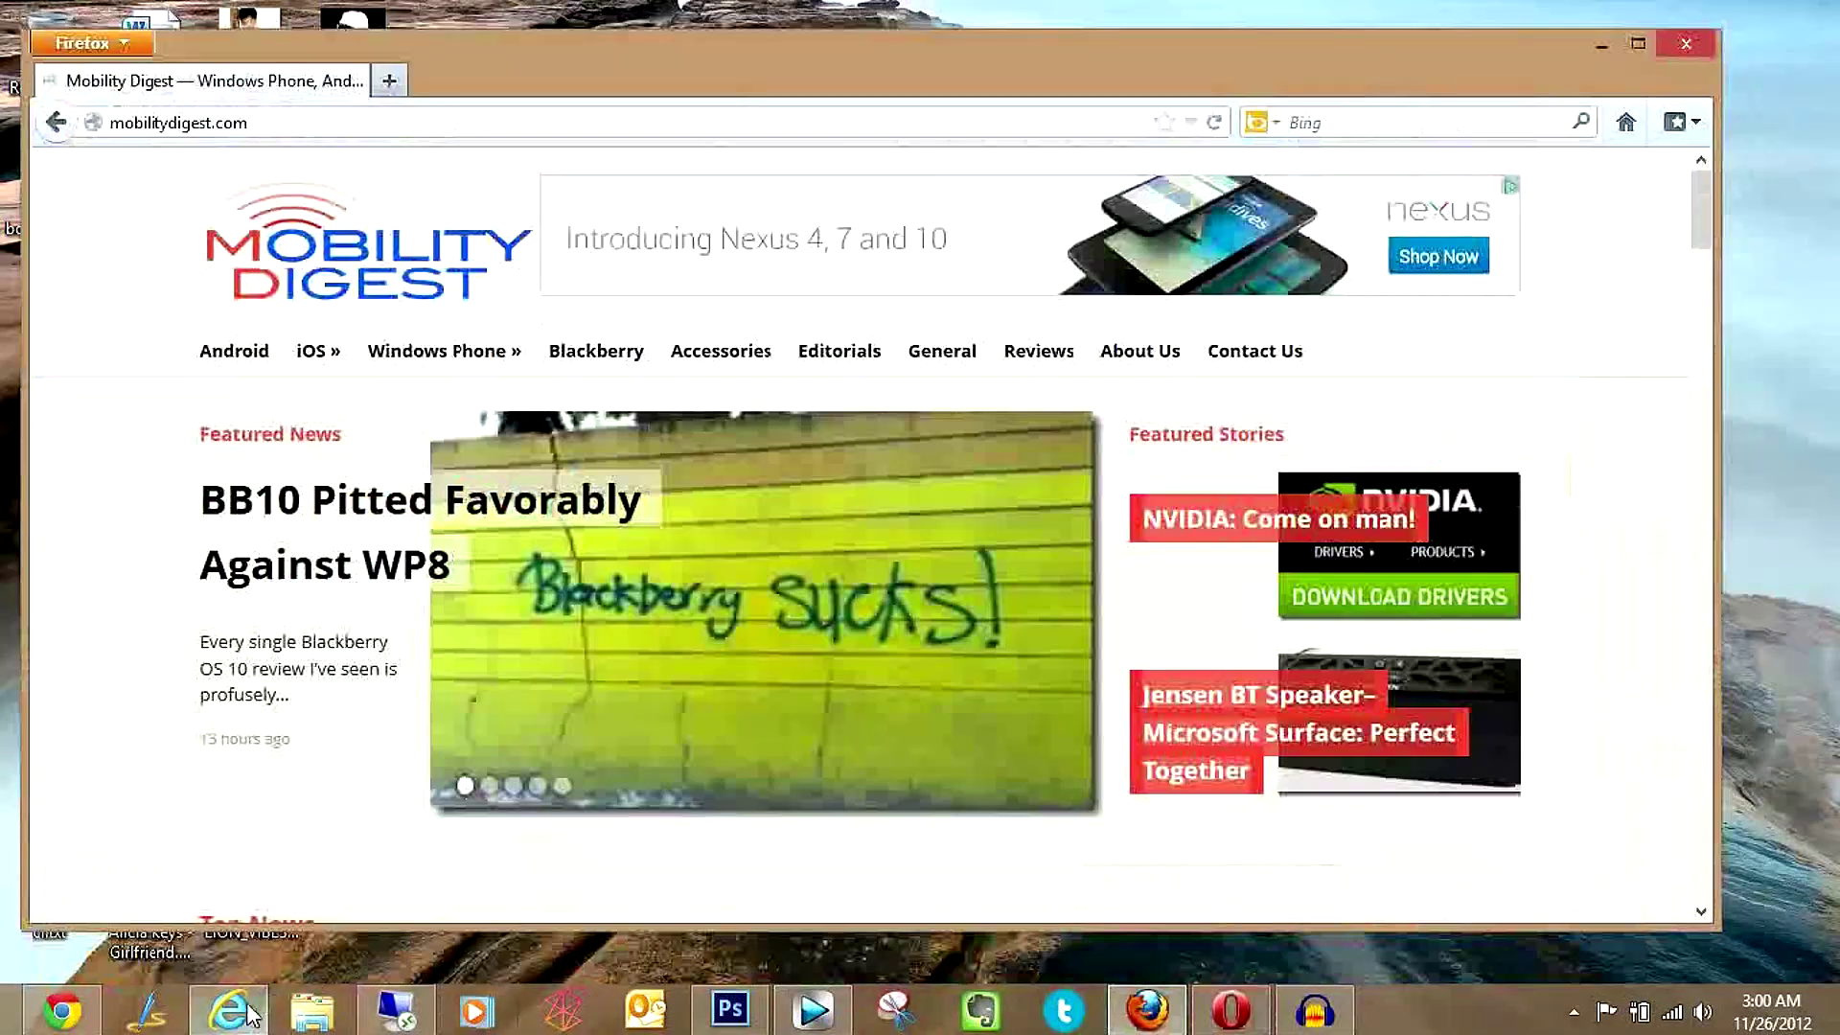
pyautogui.click(240, 1011)
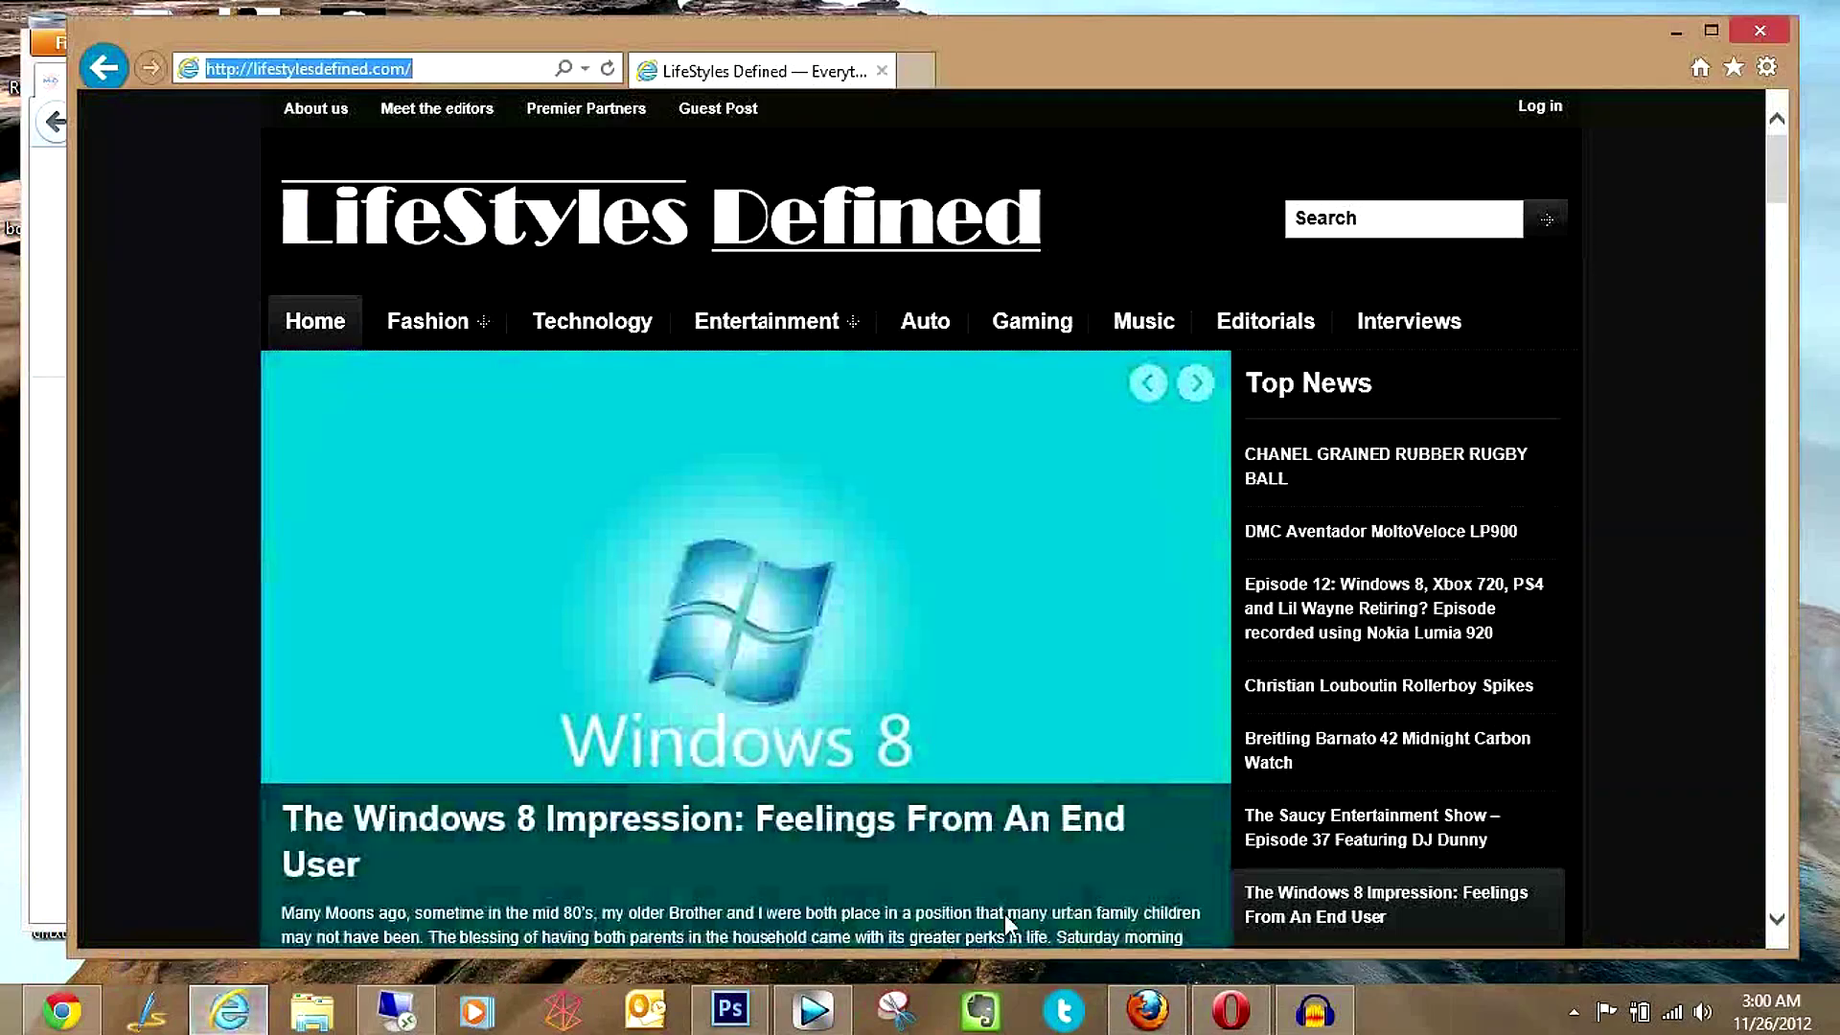
pyautogui.click(1832, 1011)
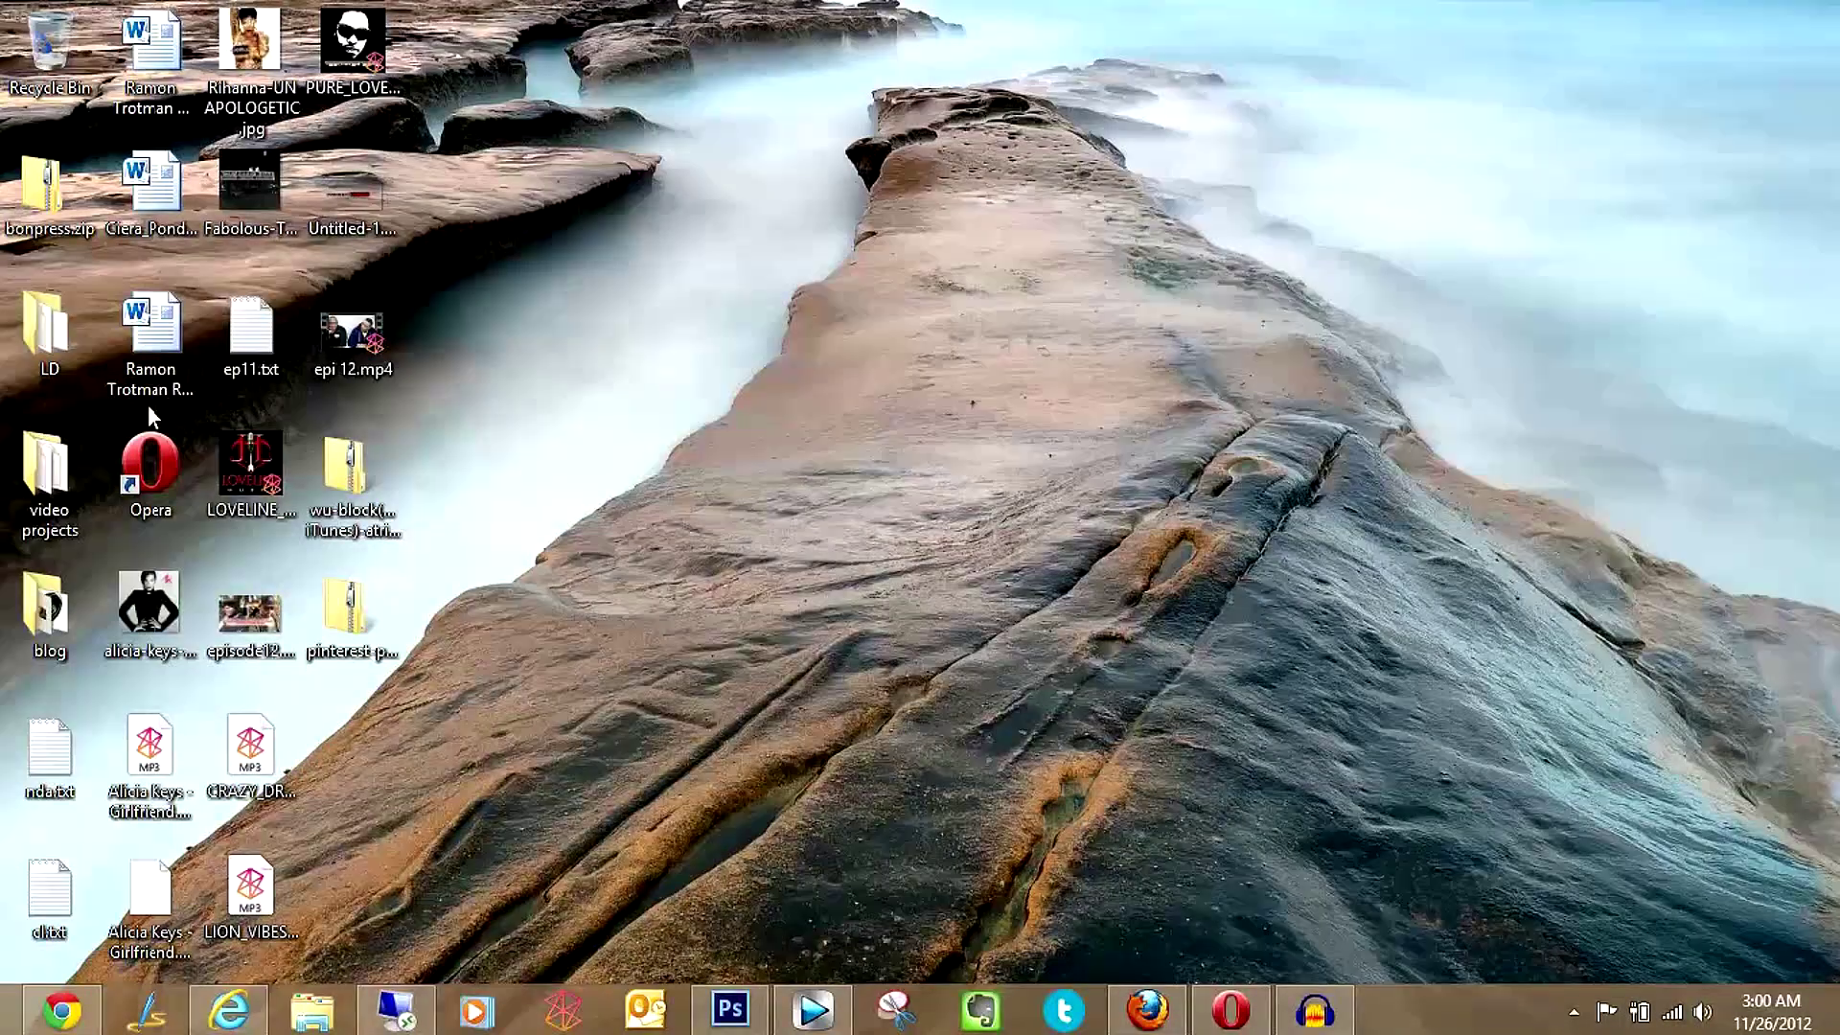
# Step: Switch between the desktop and the Start screen and view the Start screen's remaining tile groups
pyautogui.moveTo(3, 1032)
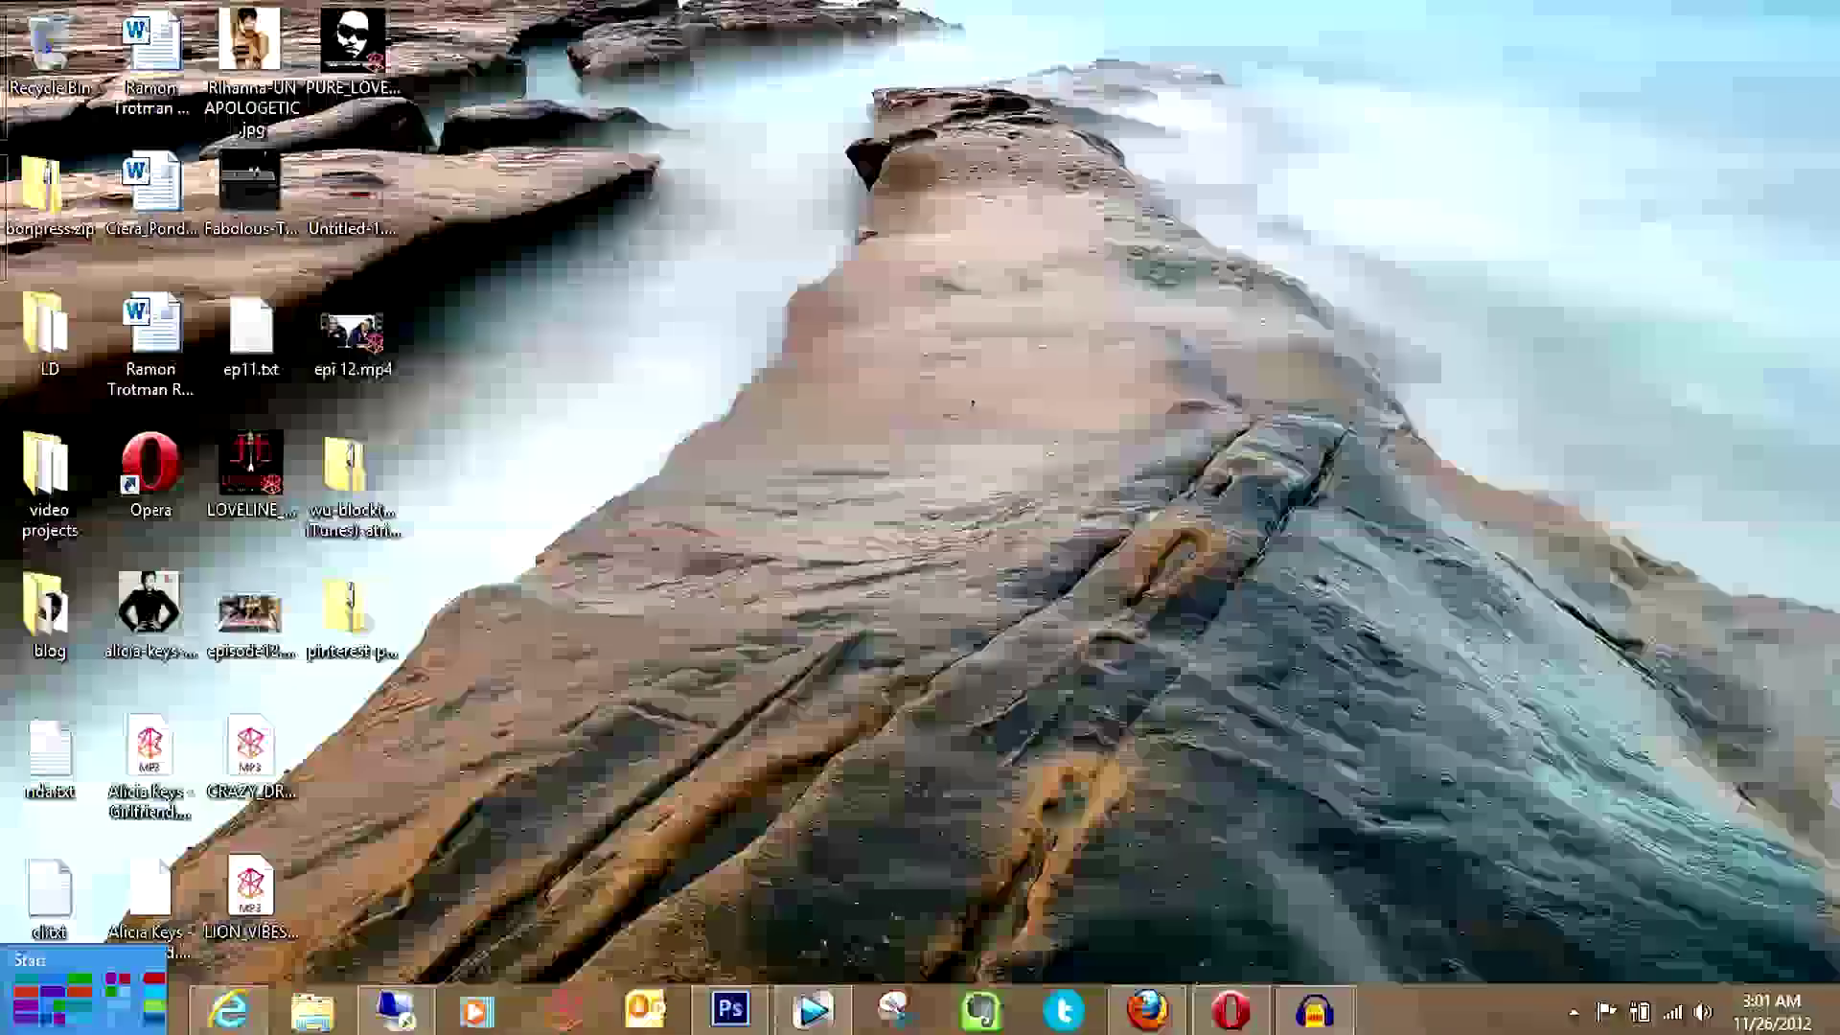
pyautogui.click(10, 1025)
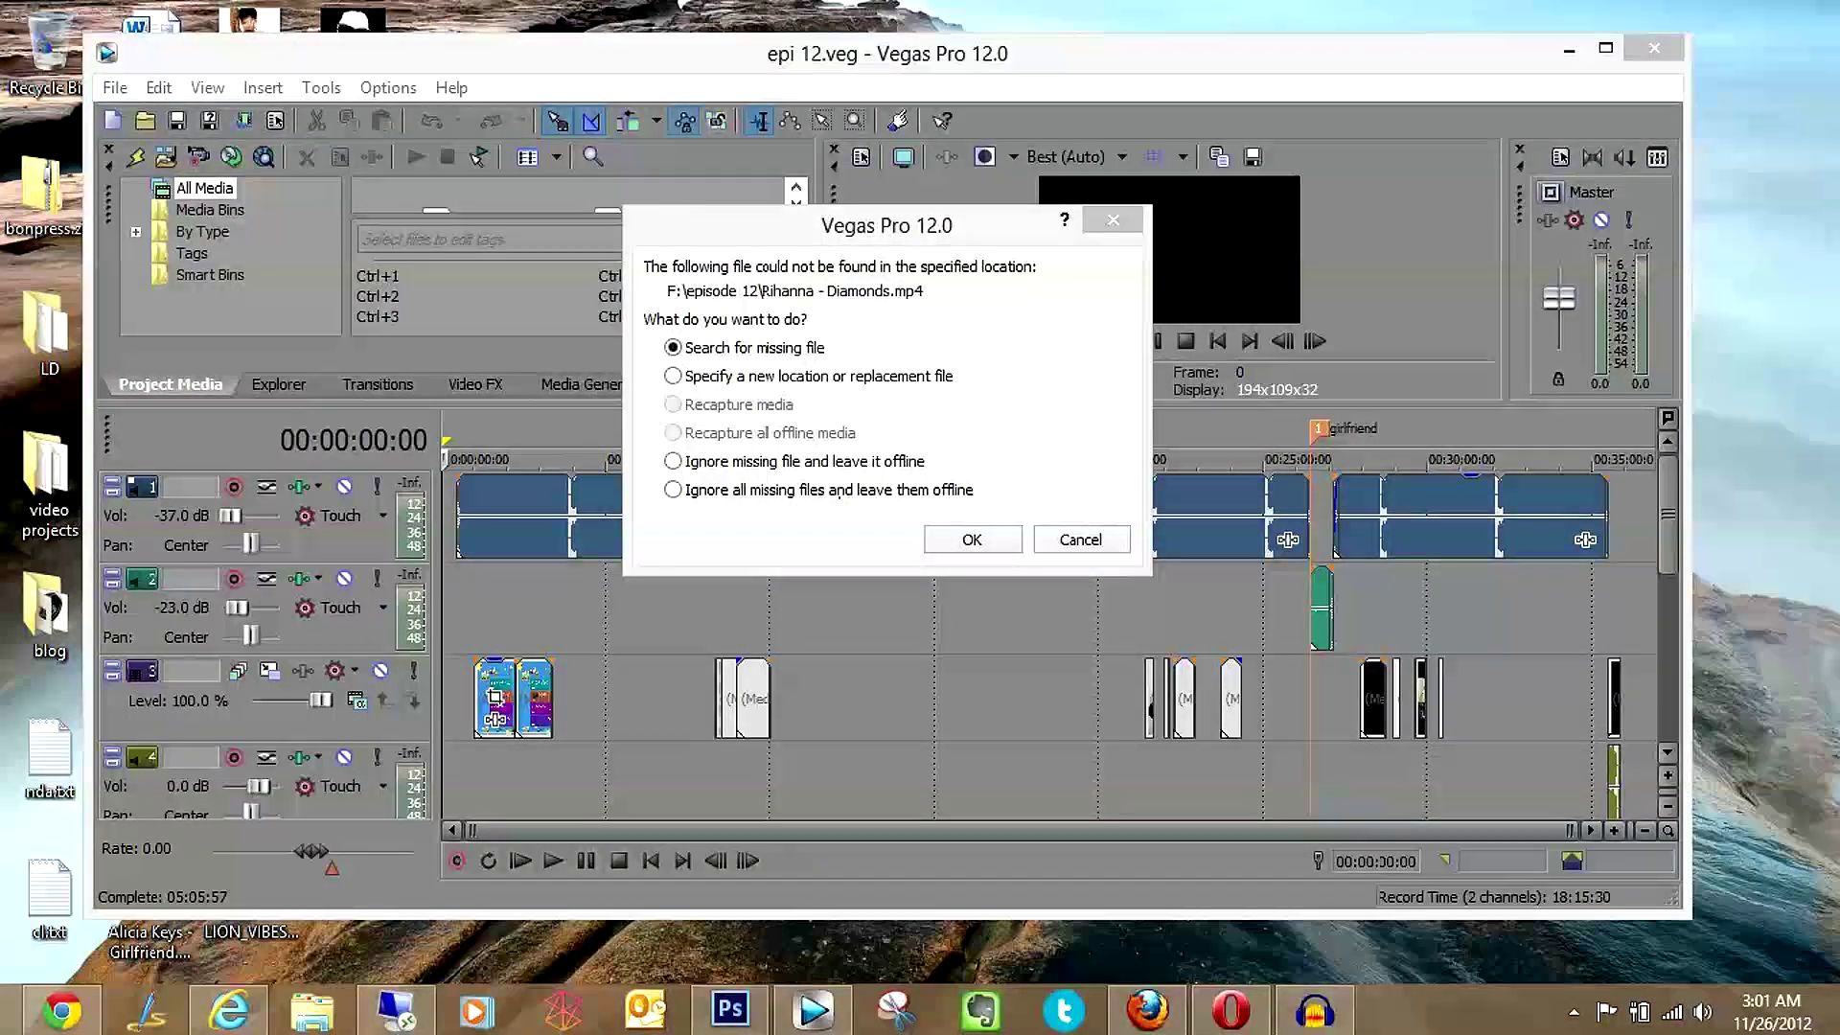
pyautogui.press('super')
pyautogui.scroll(-3, 290, 1030)
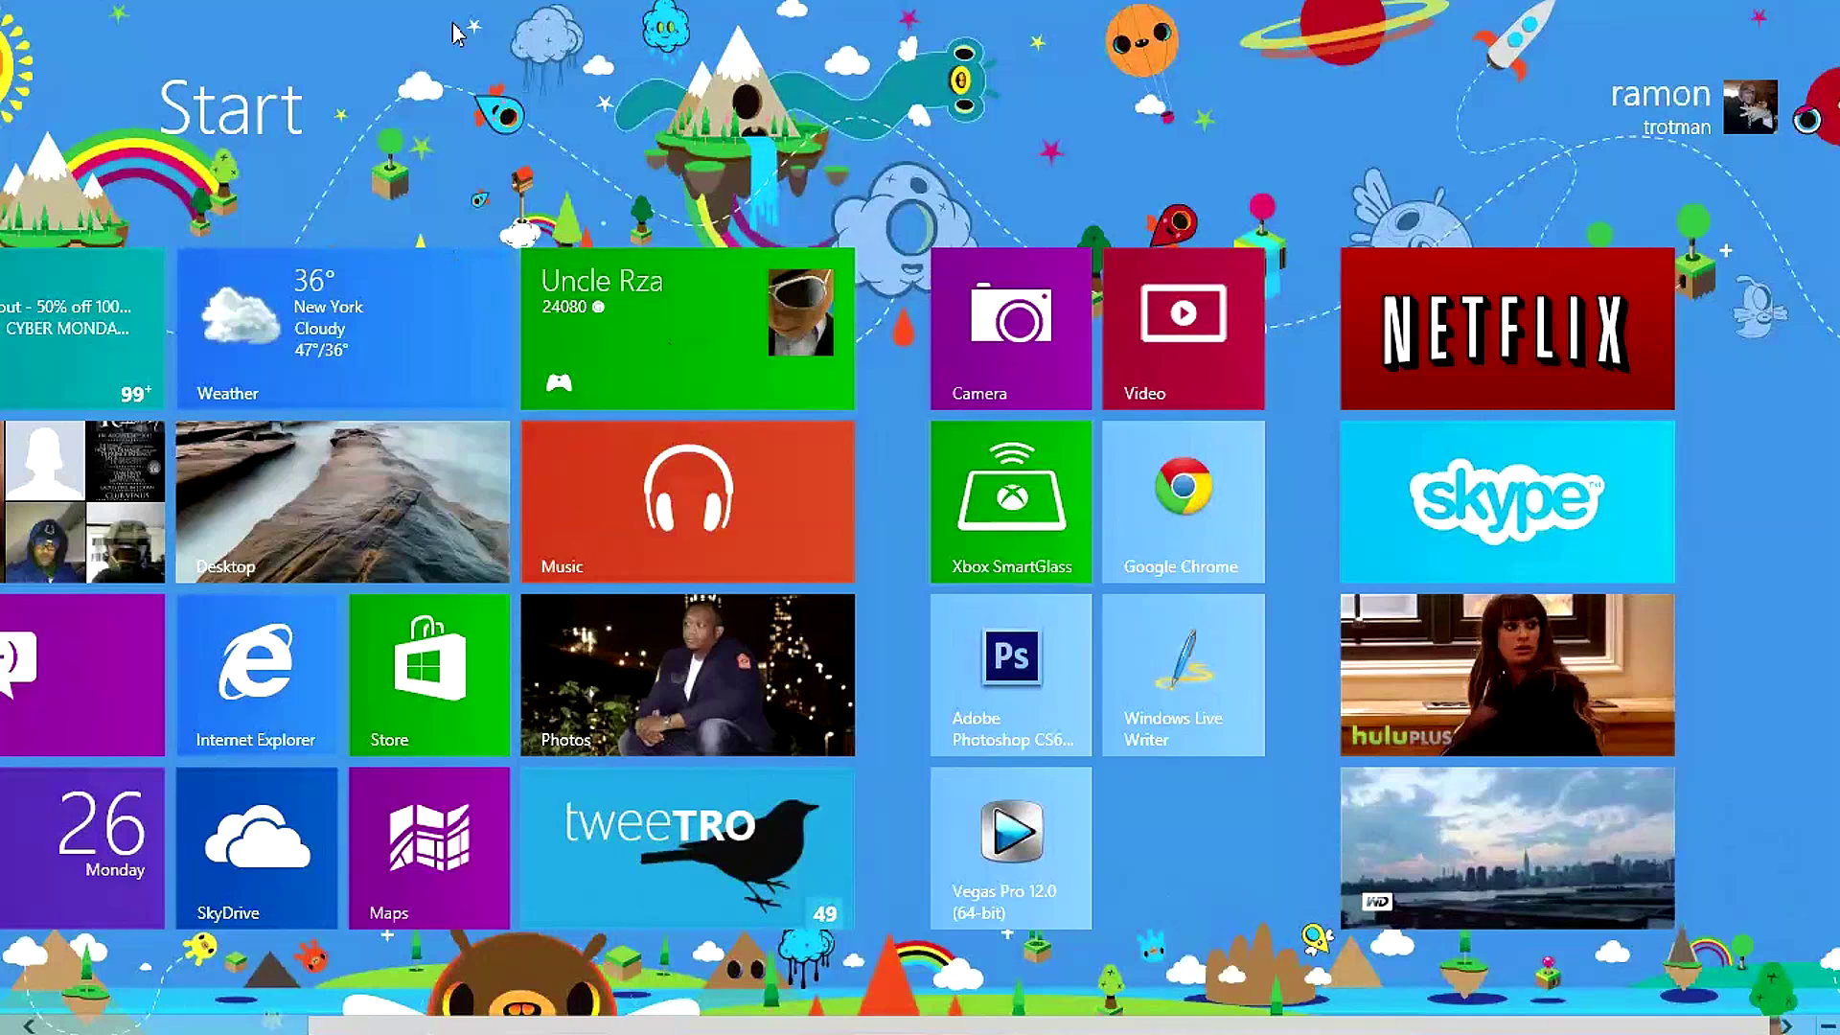
# Step: Show all installed apps from the Start screen, browse the whole list and return to the Start tiles
pyautogui.rightClick(1205, 129)
pyautogui.click(1757, 961)
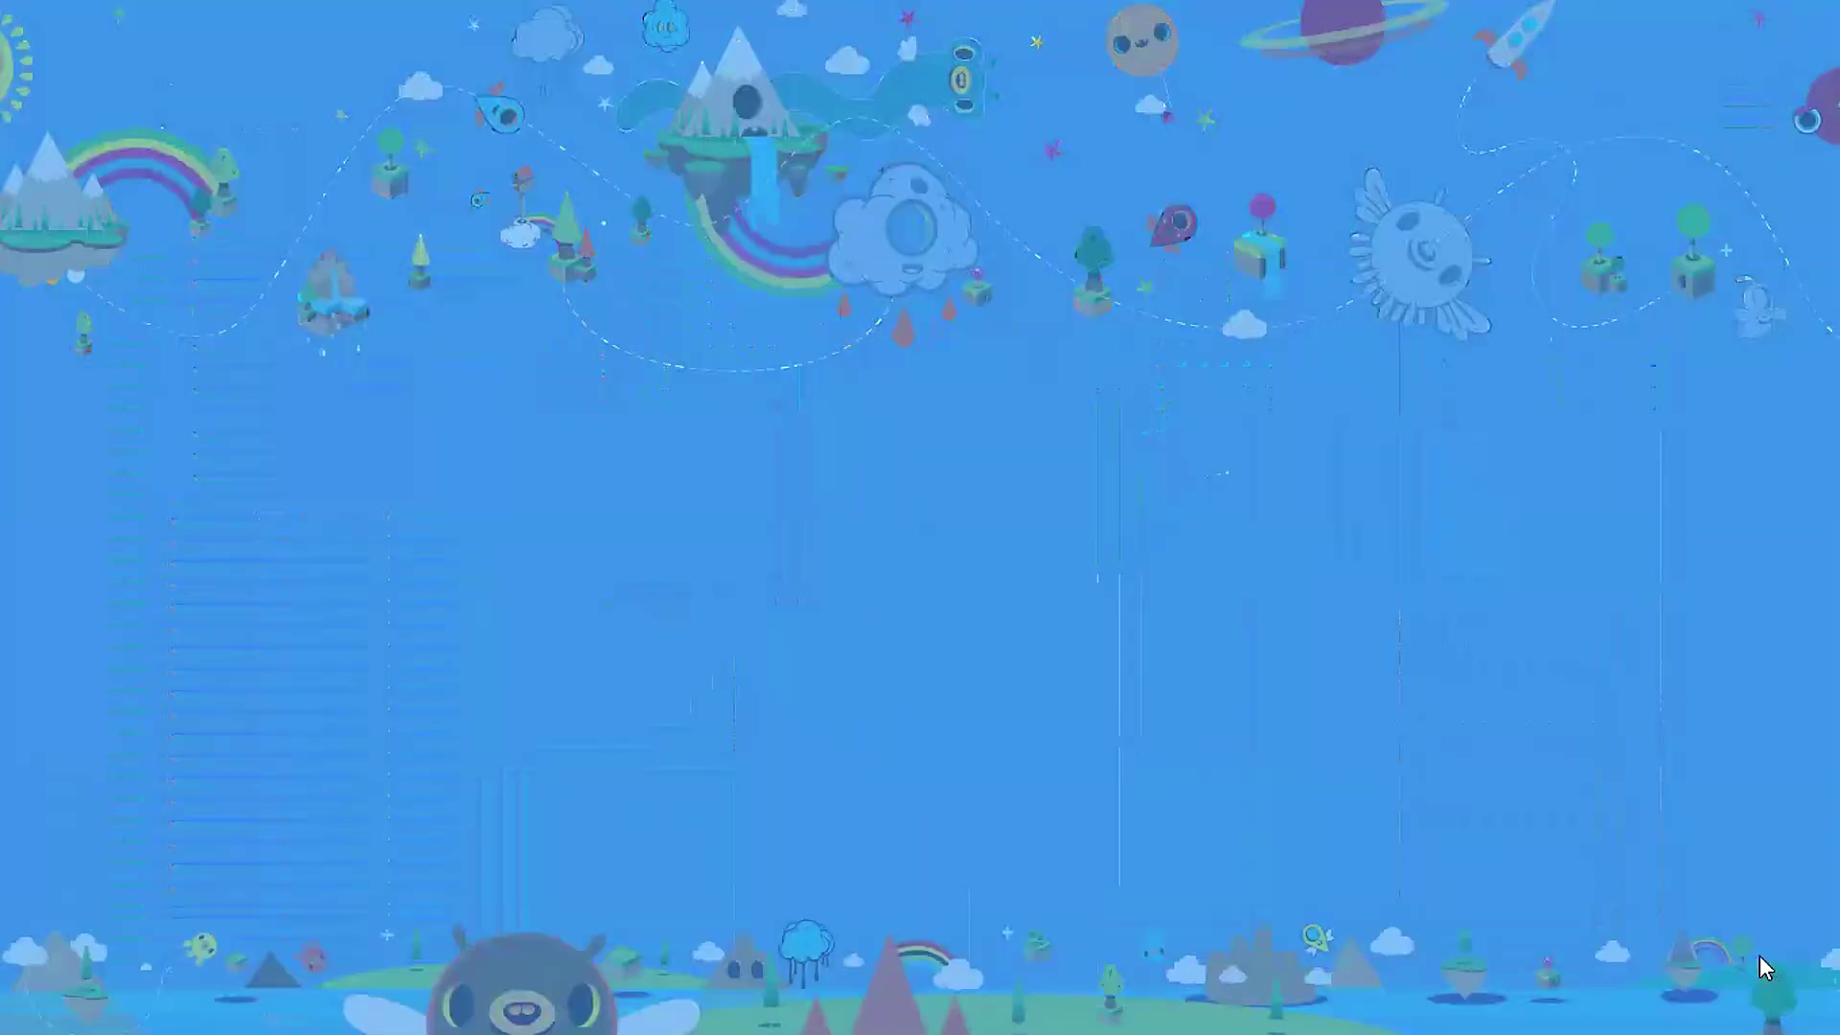
pyautogui.scroll(-5, 1554, 918)
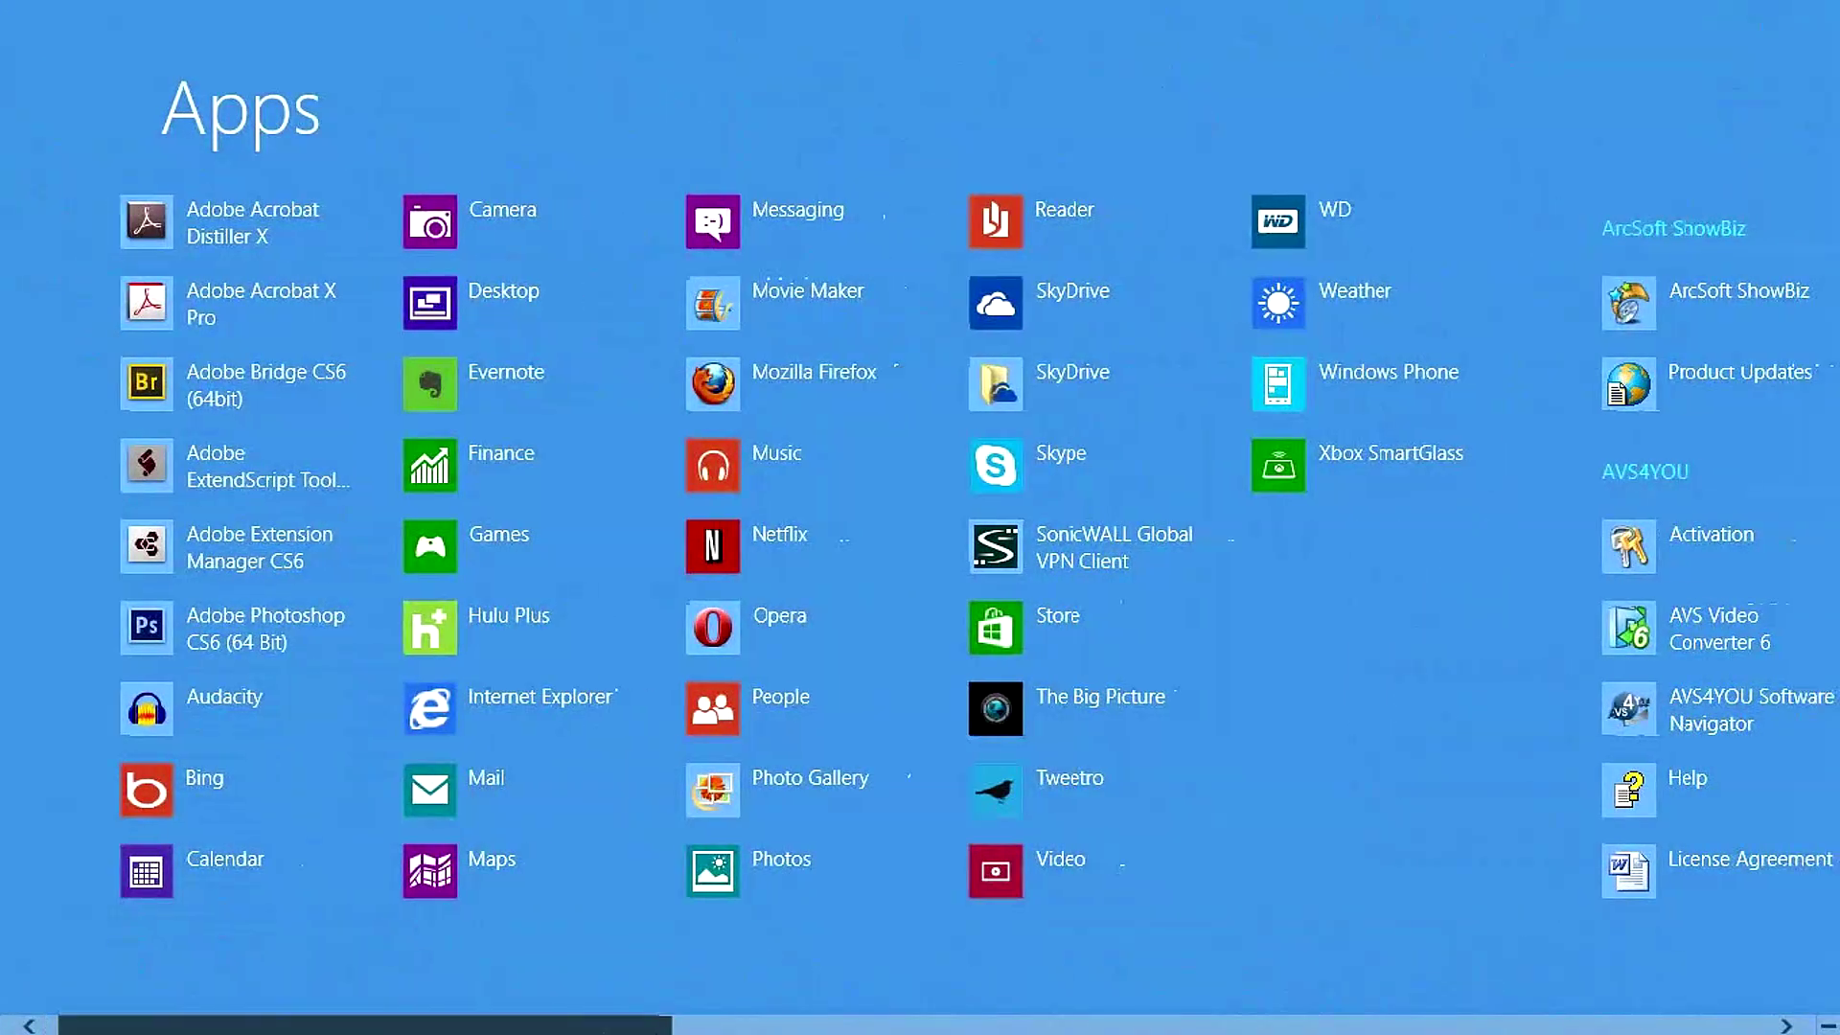
pyautogui.moveTo(839, 1023); pyautogui.dragTo(1489, 1027)
pyautogui.moveTo(1689, 1027); pyautogui.dragTo(706, 1002)
pyautogui.press('Escape')
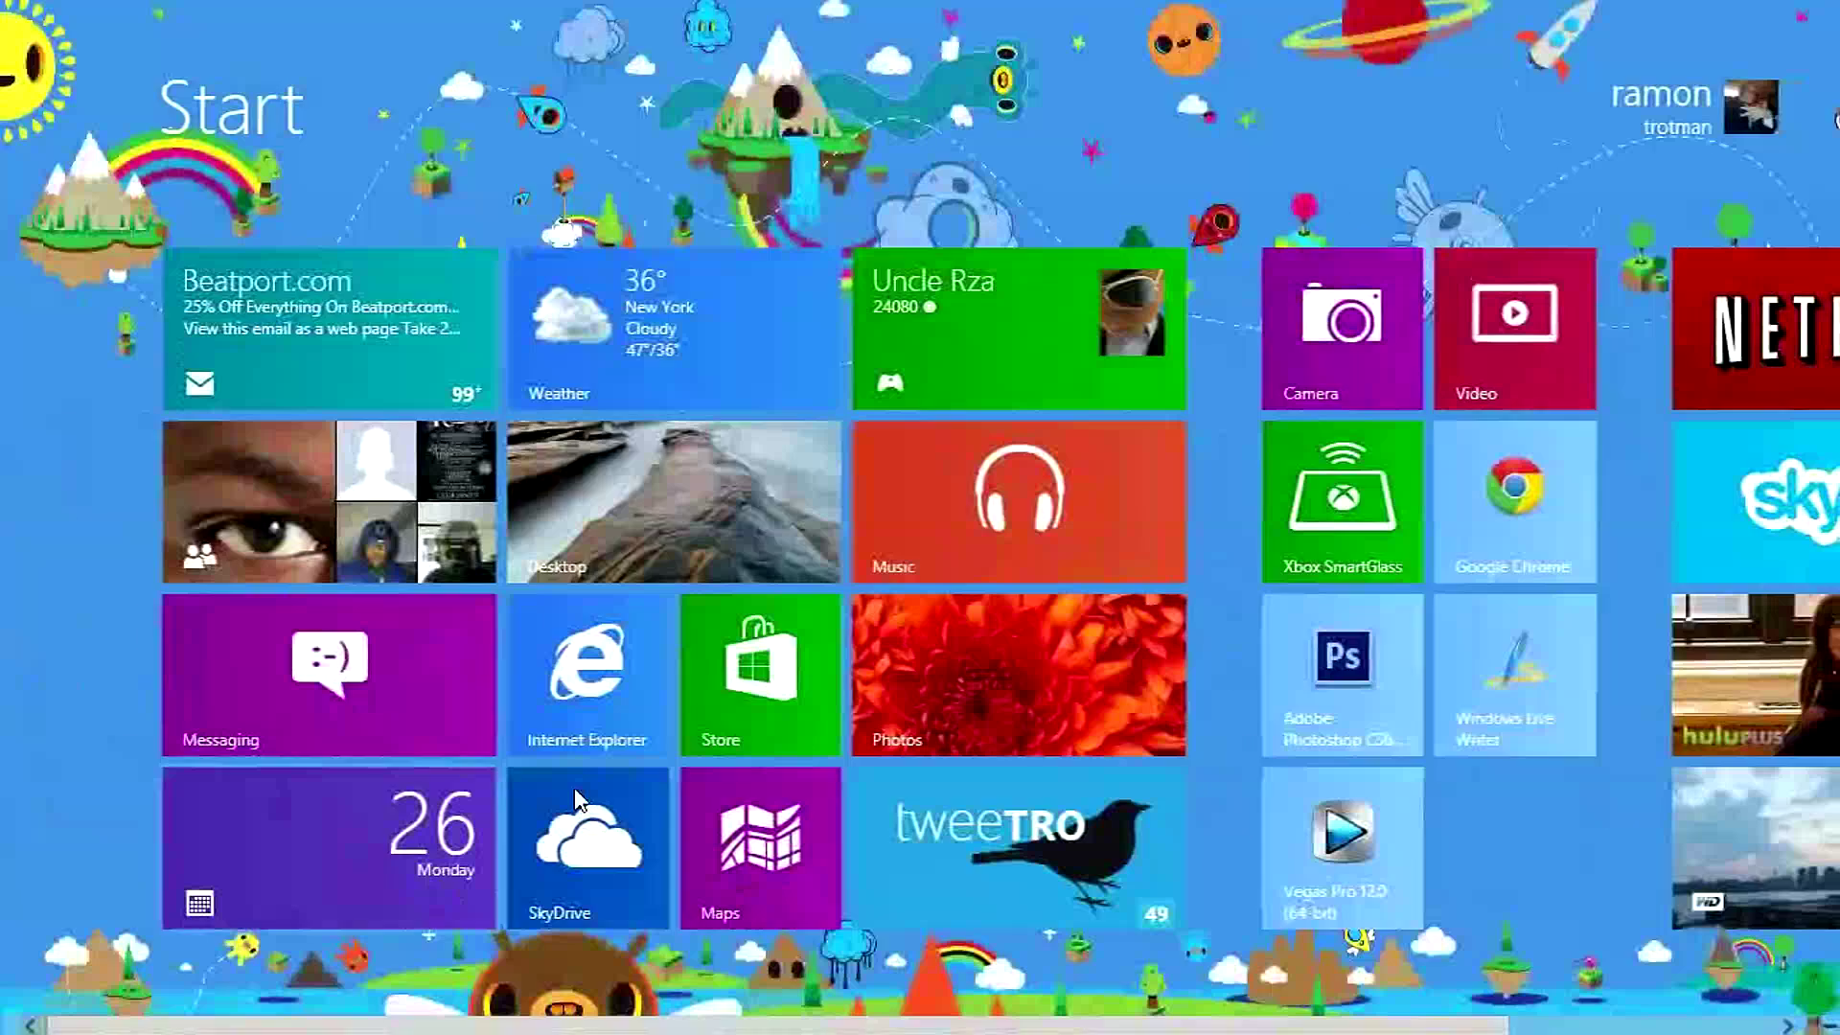
# Step: Go to the desktop and back to the Start screen, and search the apps for "photosh"
pyautogui.click(536, 467)
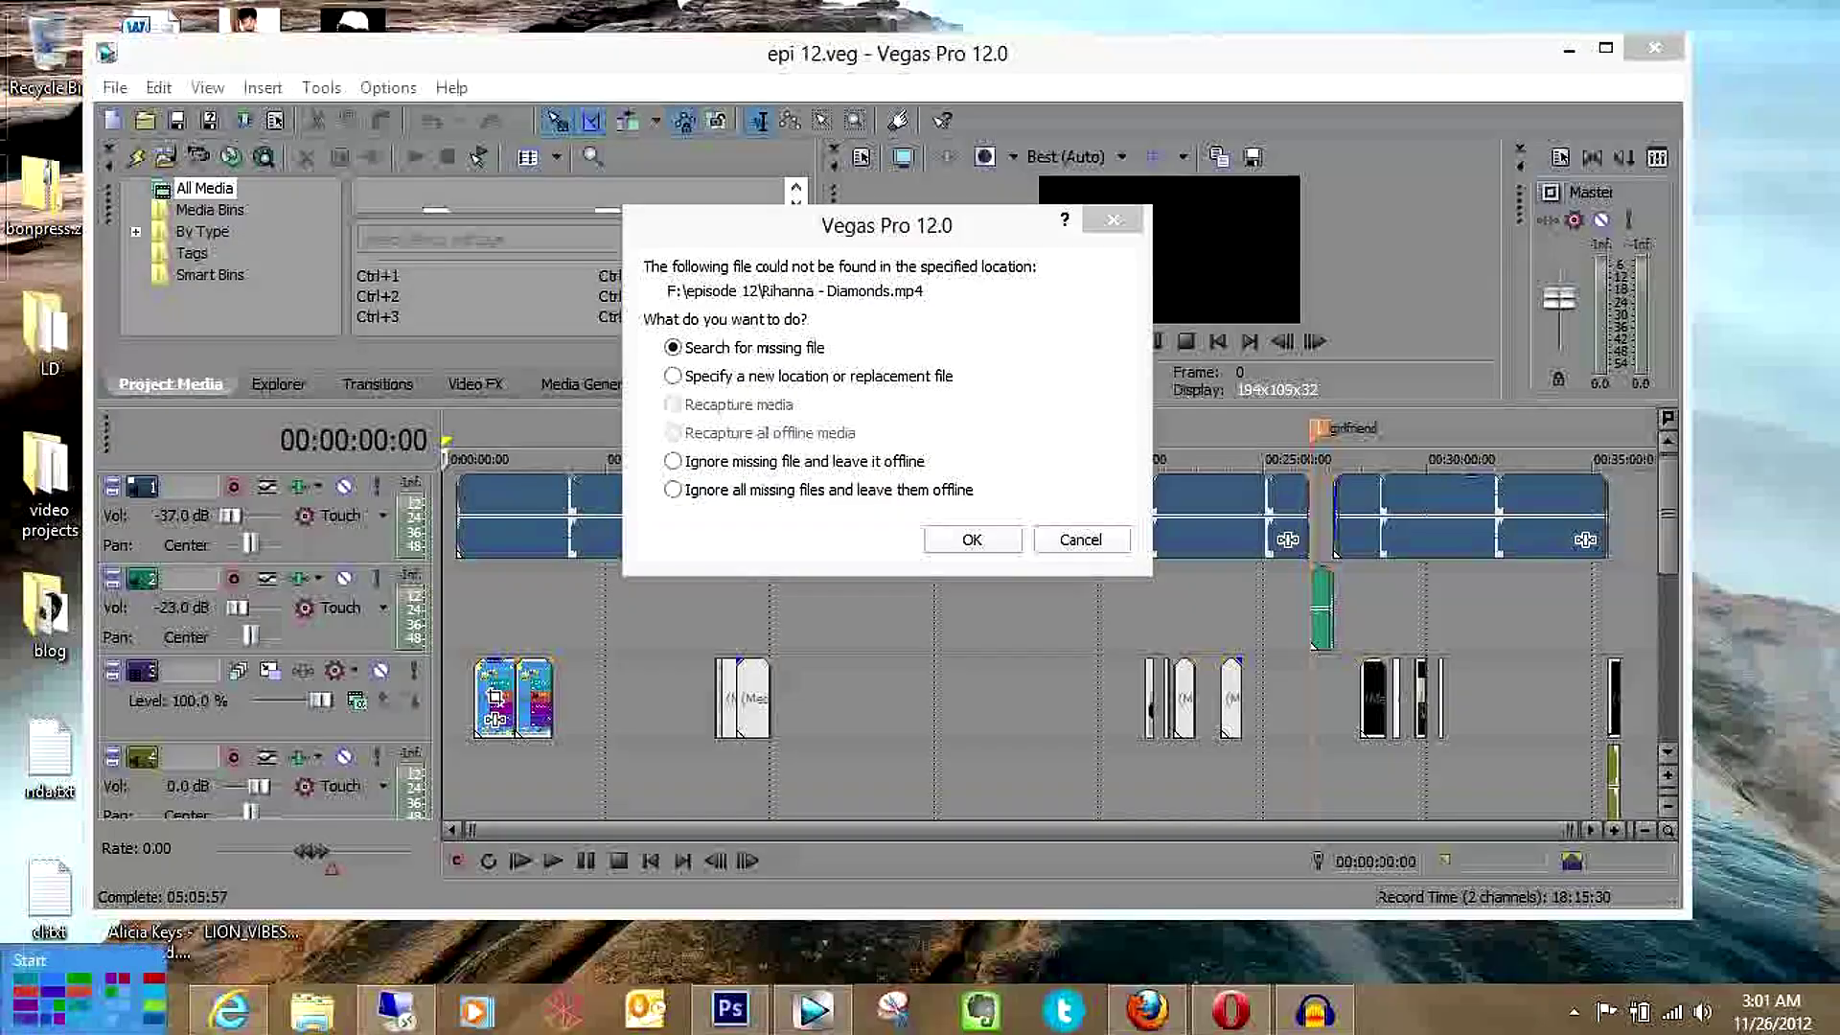
pyautogui.click(58, 997)
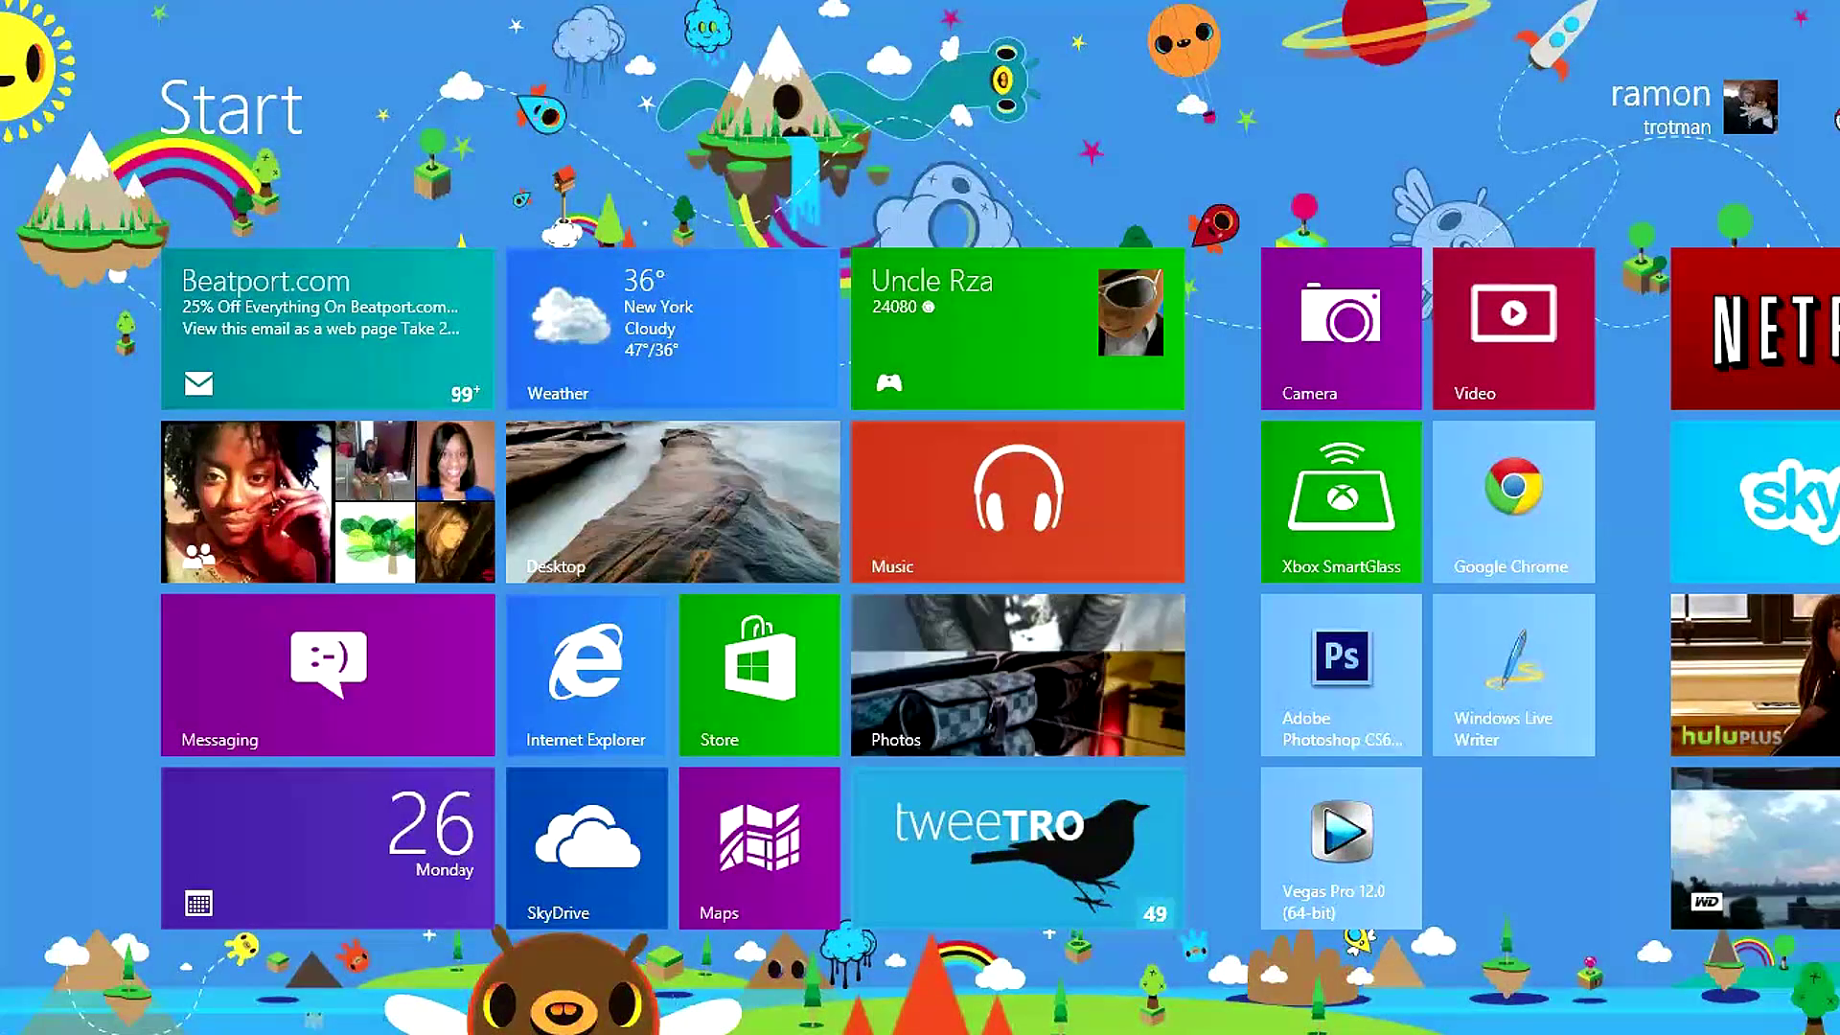
pyautogui.write('photo')
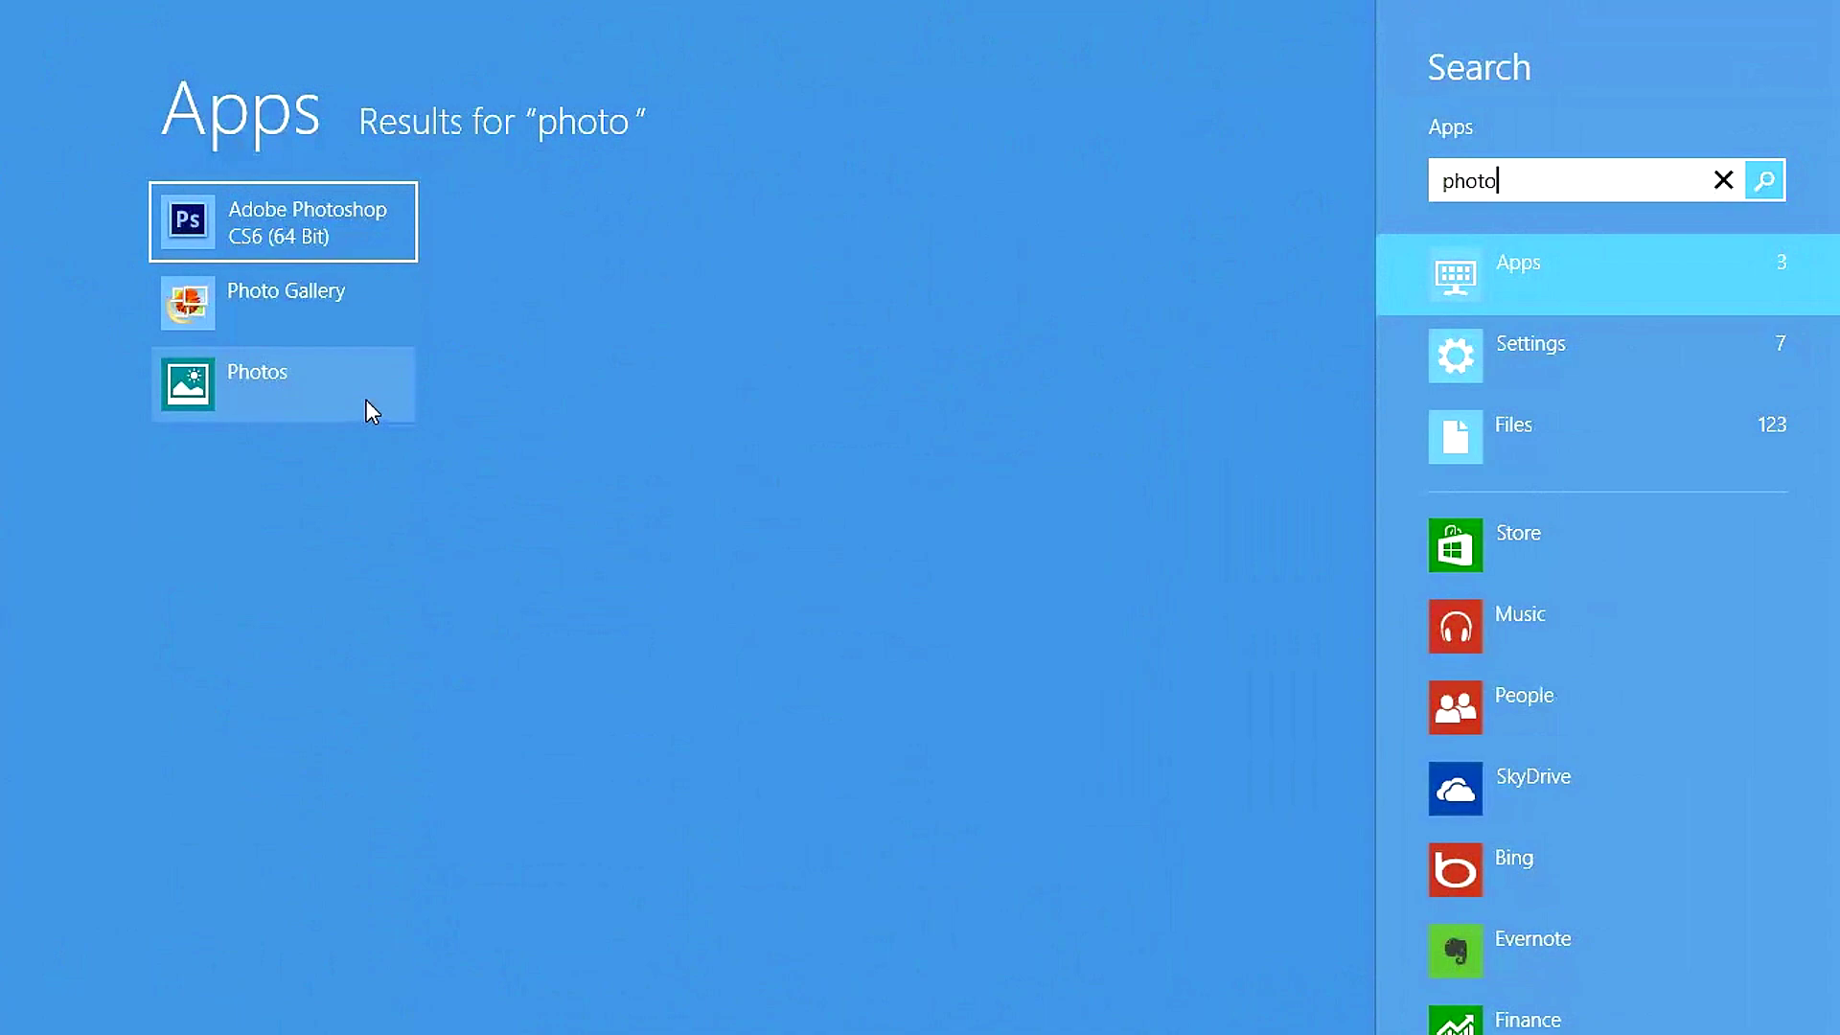
pyautogui.write('sh')
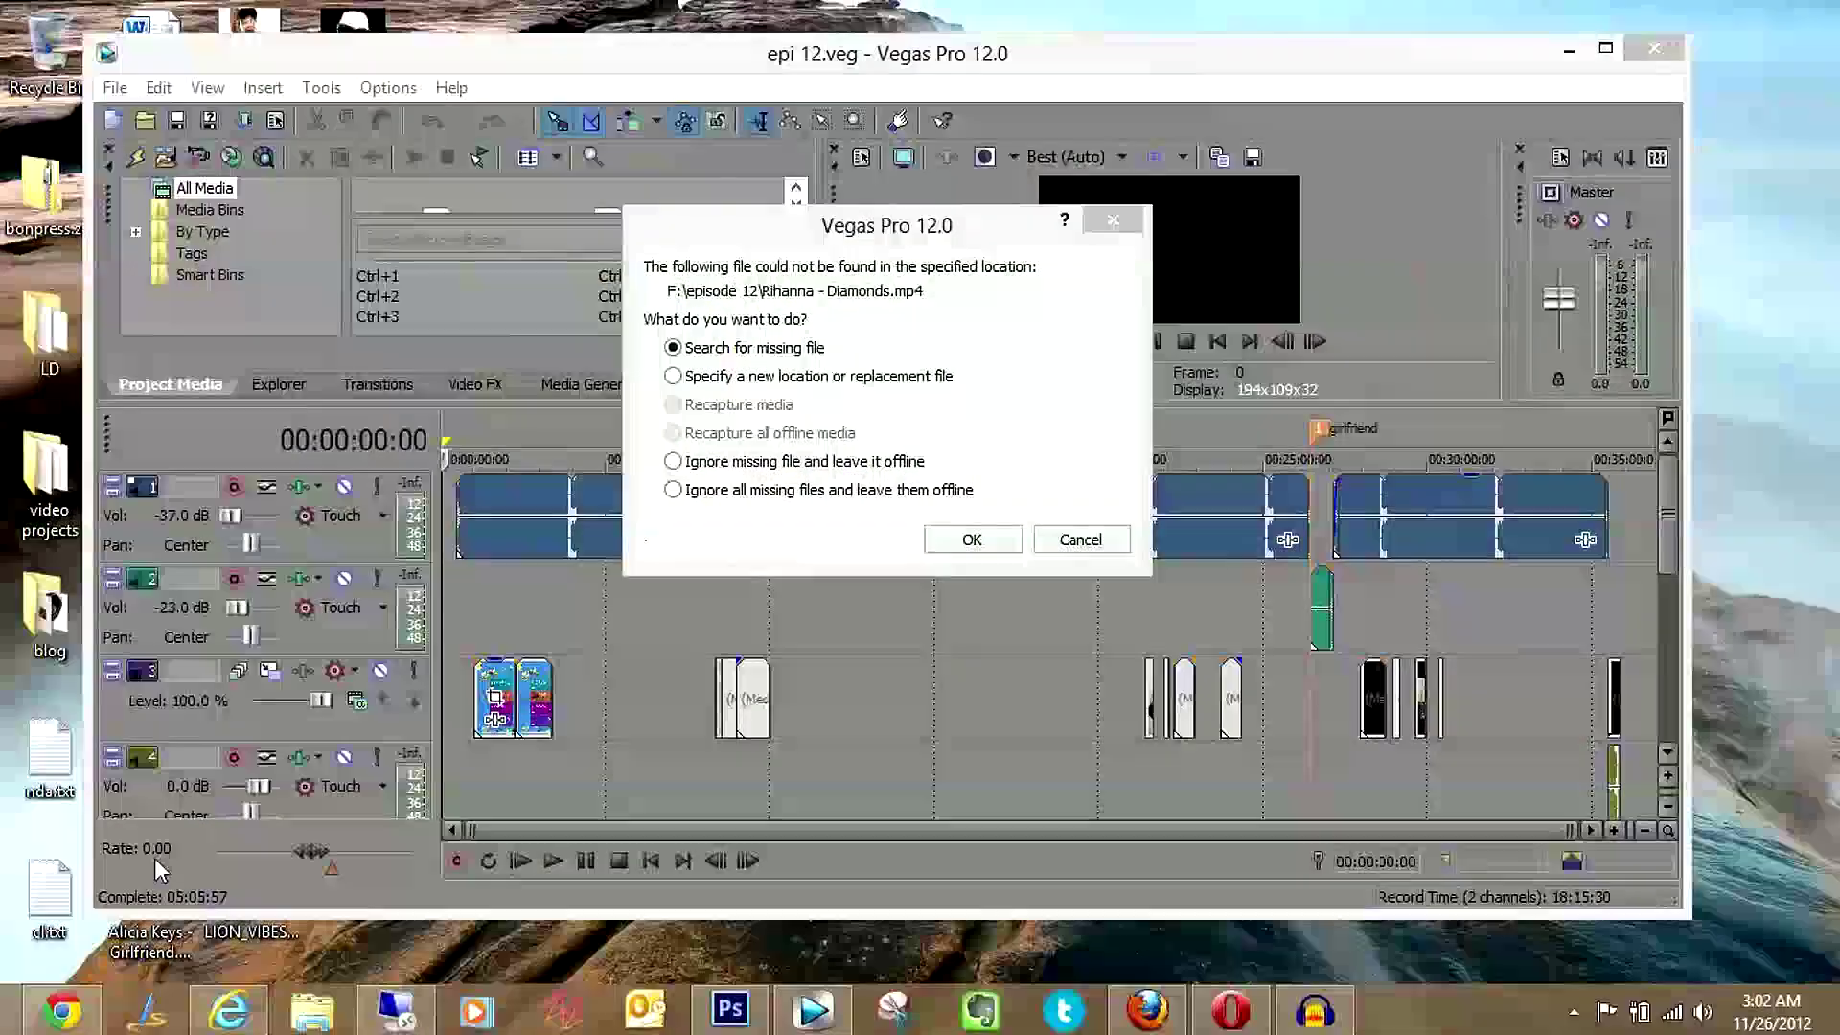
# Step: Open the quick-access menu of system tools over the desktop and dismiss it without choosing an entry
pyautogui.press('super')
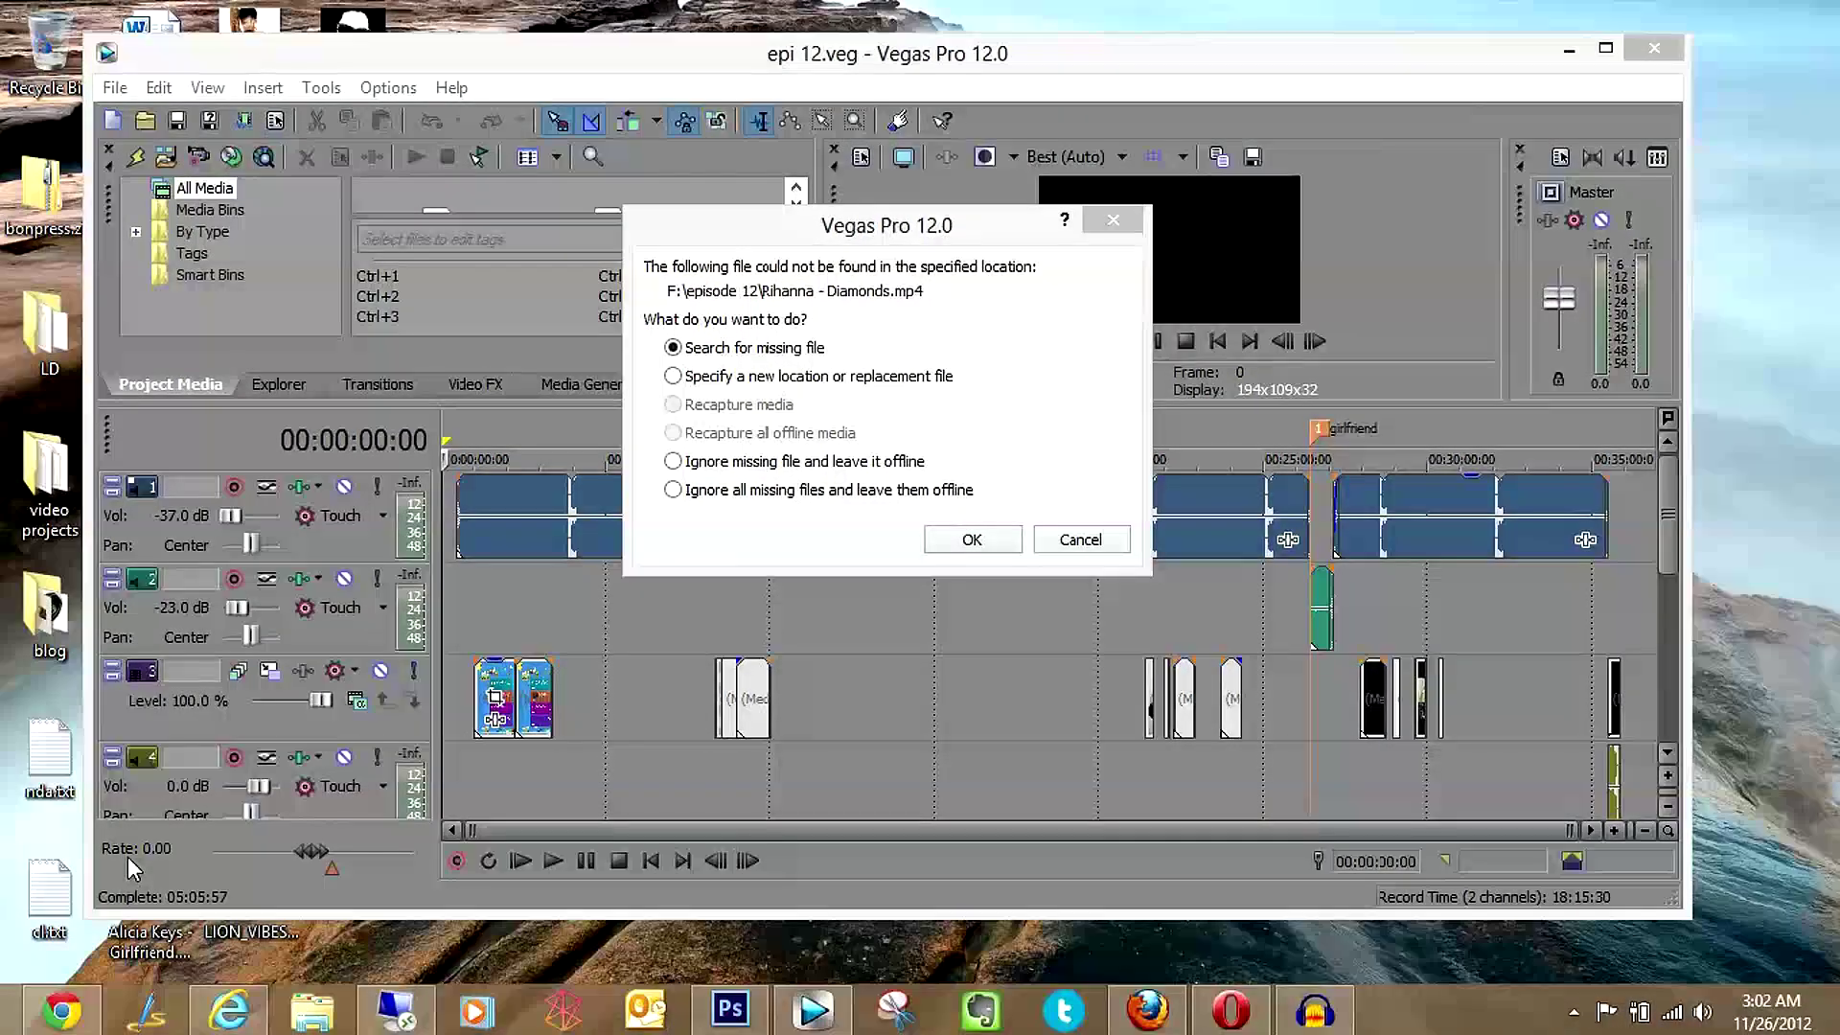
pyautogui.press('super')
pyautogui.press('super+x')
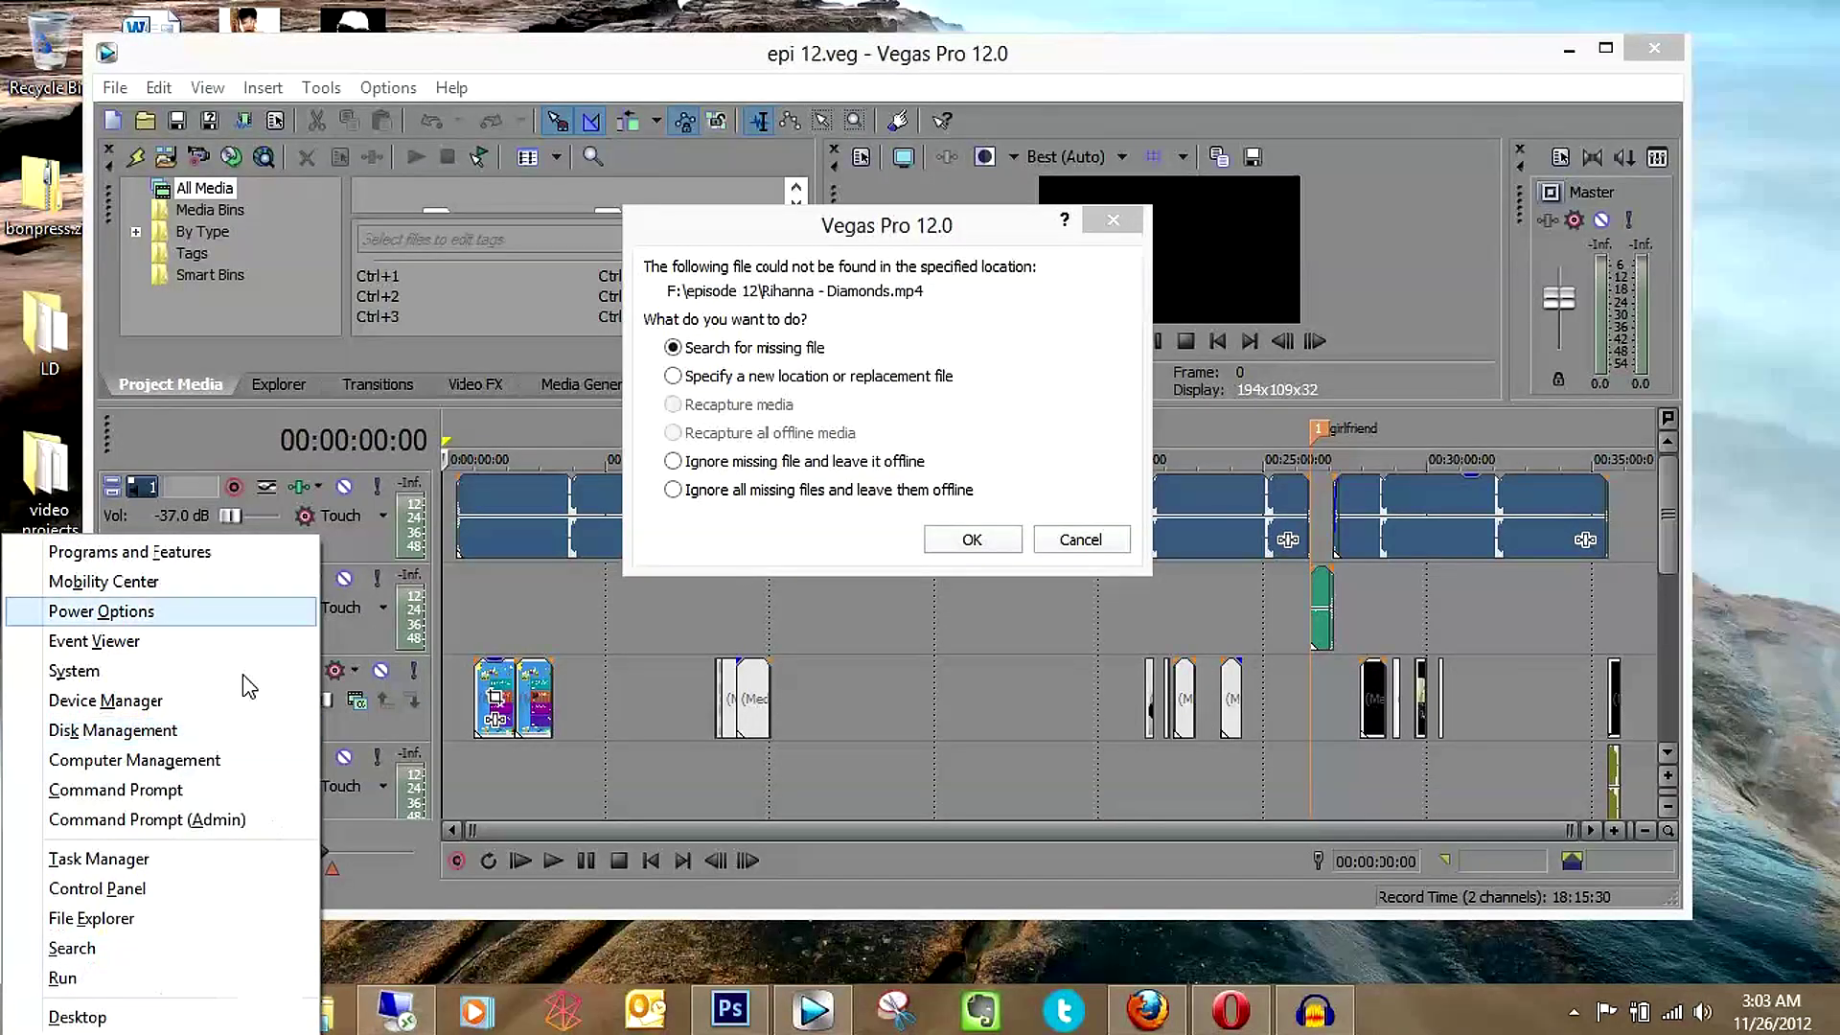
pyautogui.click(1777, 779)
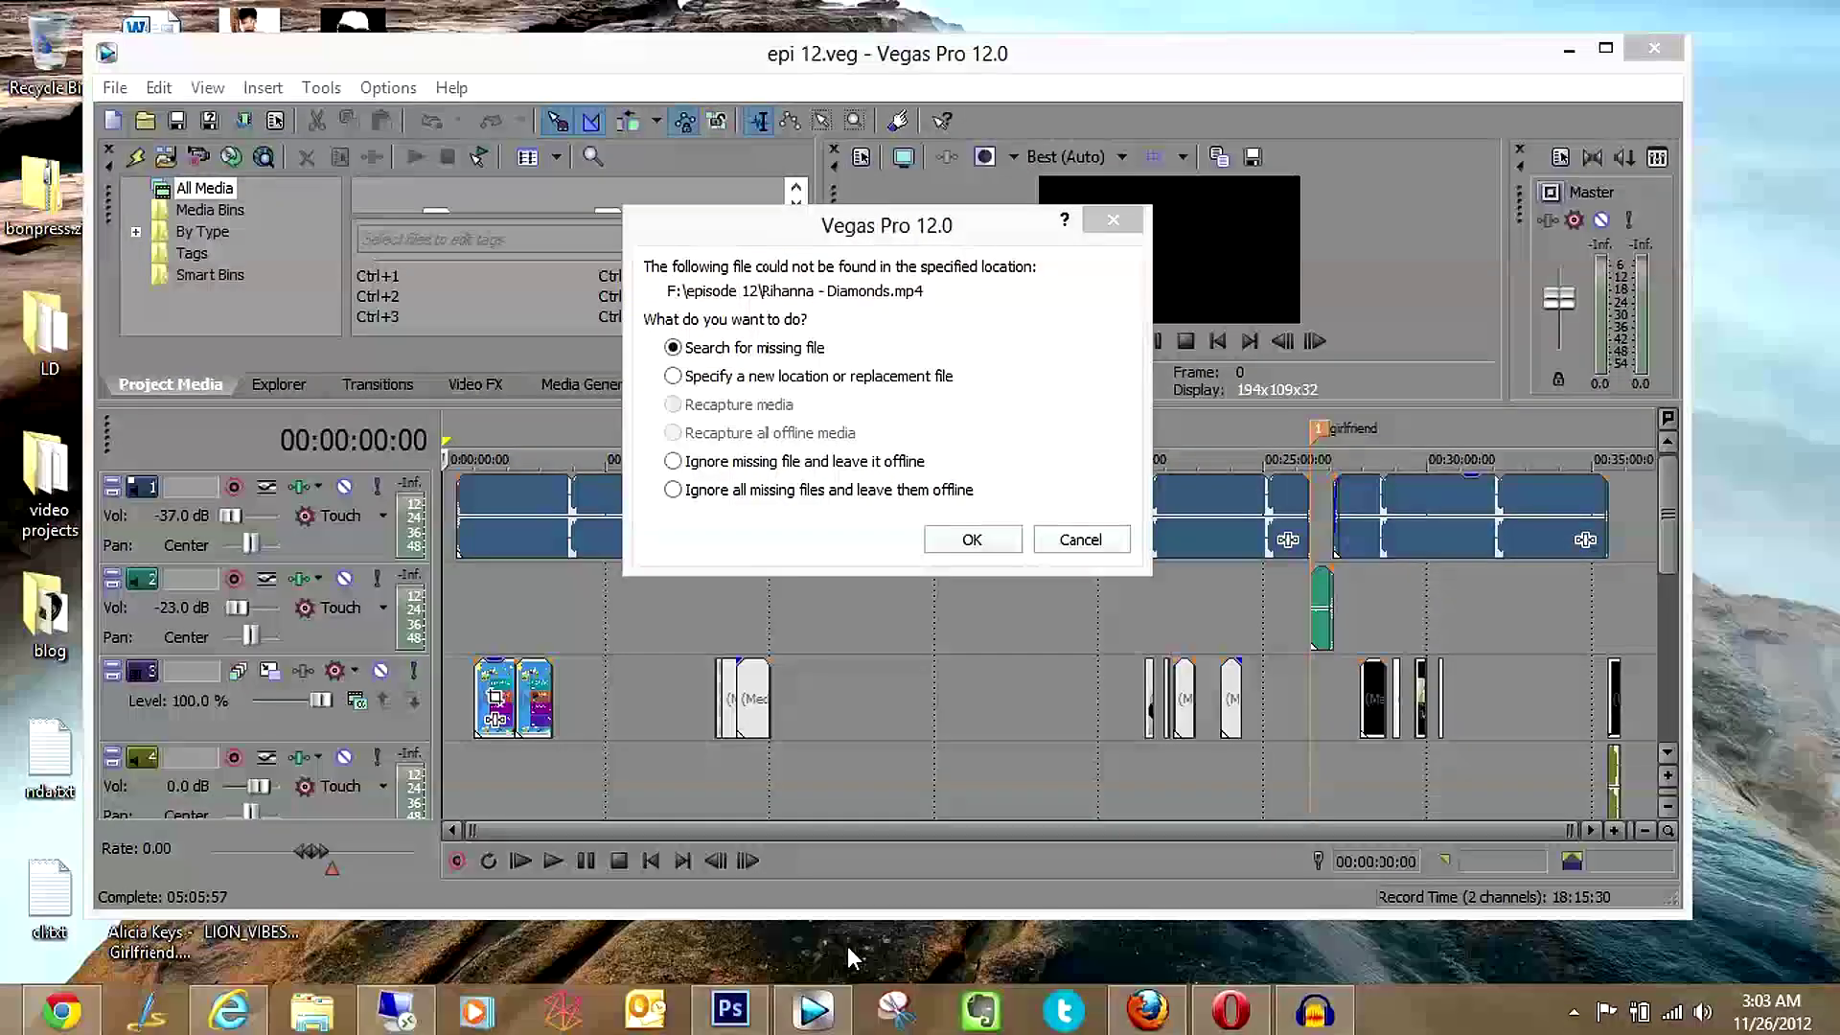
# Step: Return to the Start screen, reveal the charms and view the tile groups at the far end
pyautogui.press('super')
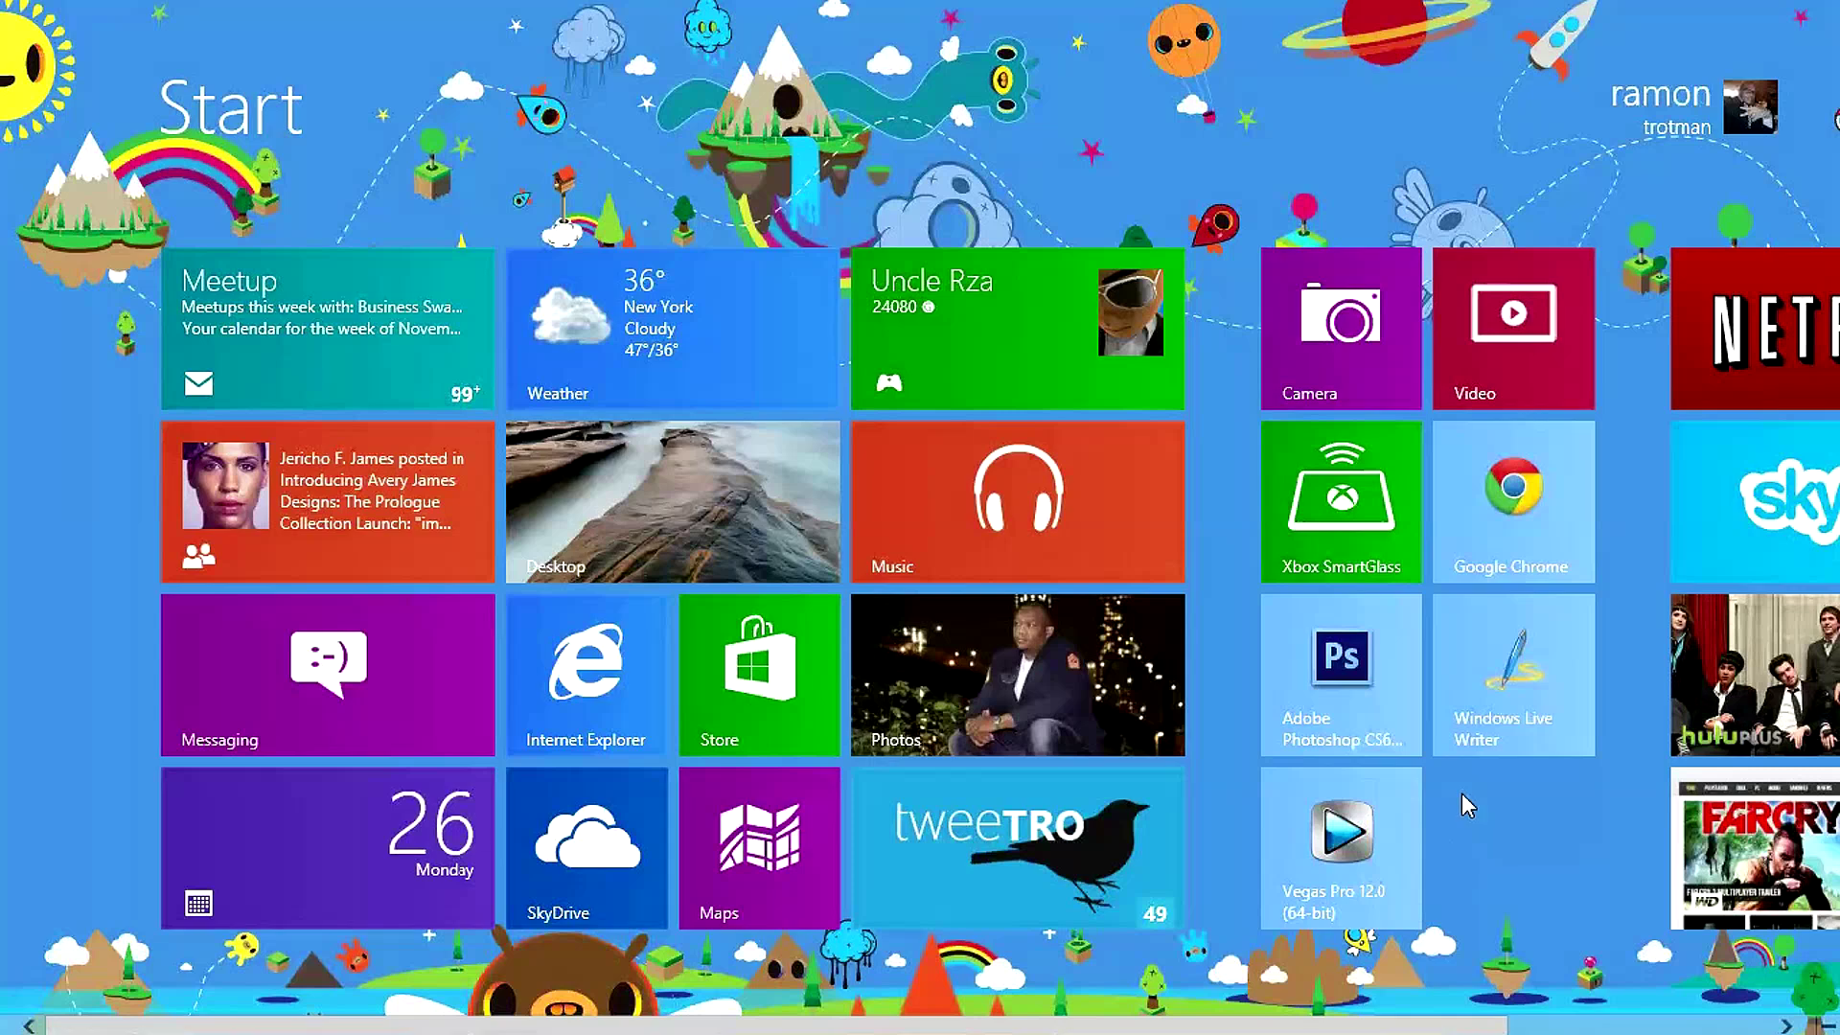
pyautogui.moveTo(1839, 1034)
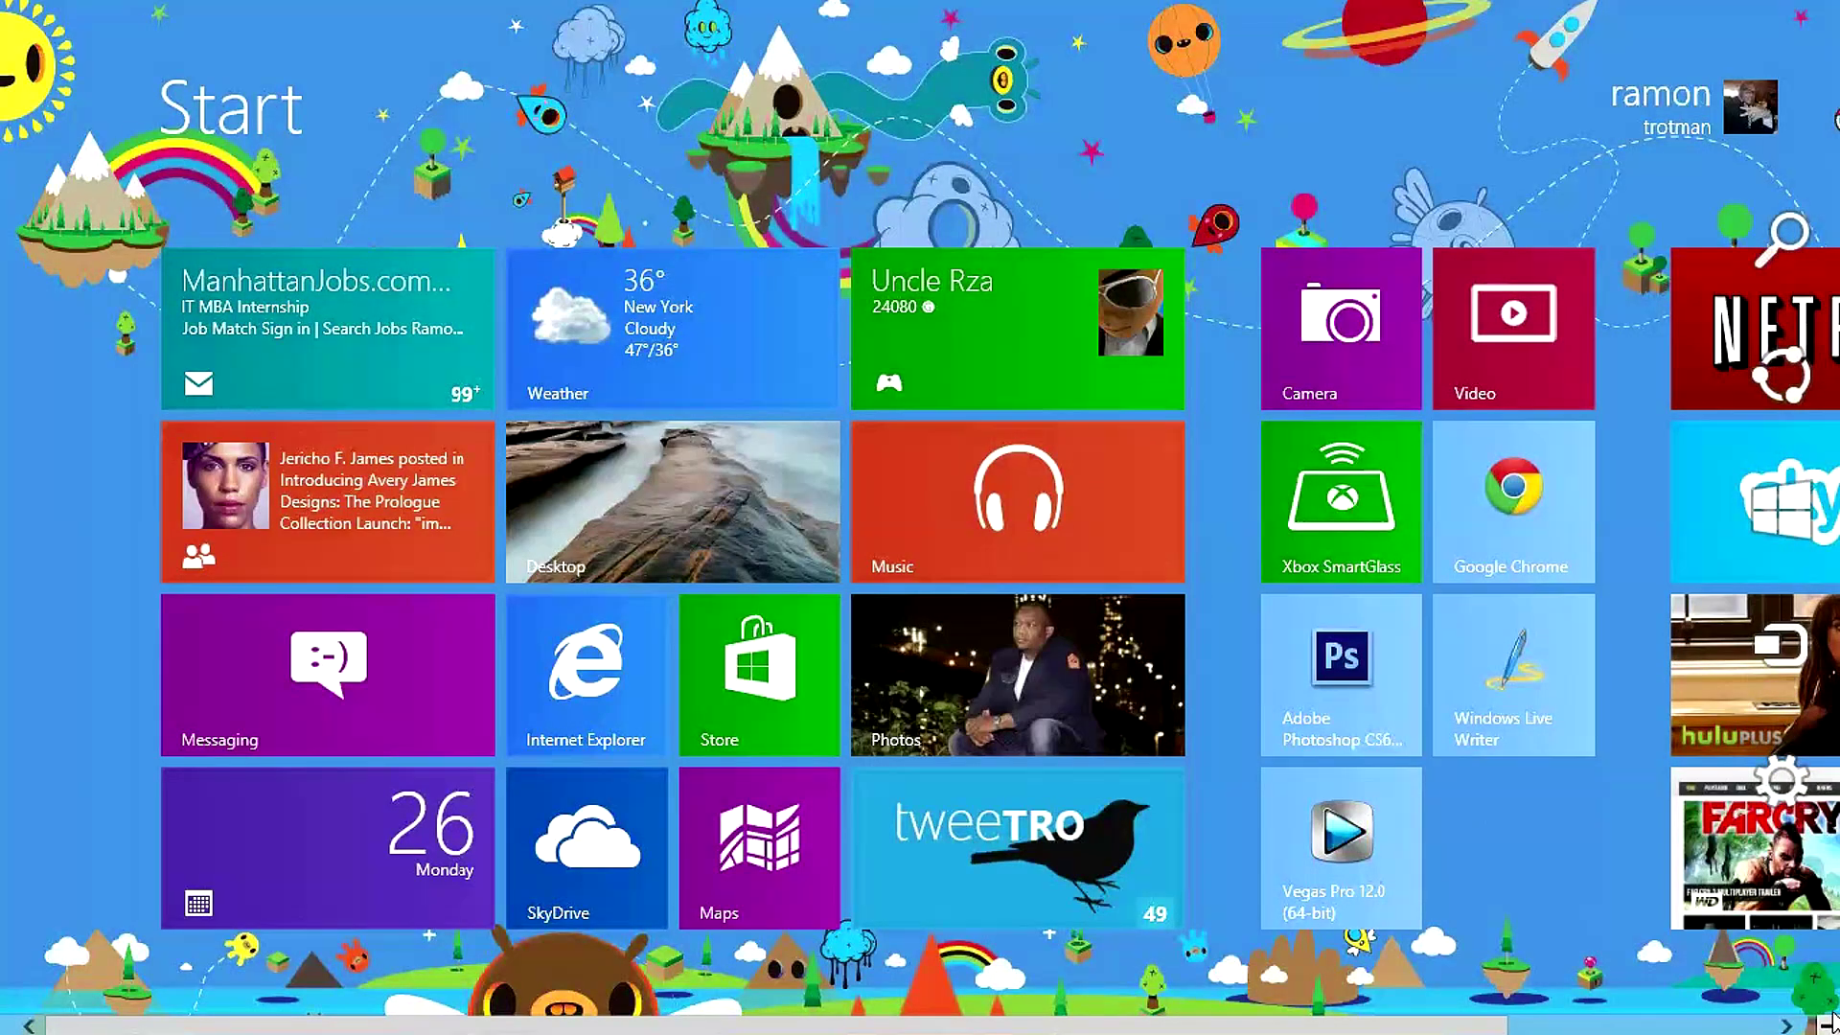
pyautogui.moveTo(1811, 670)
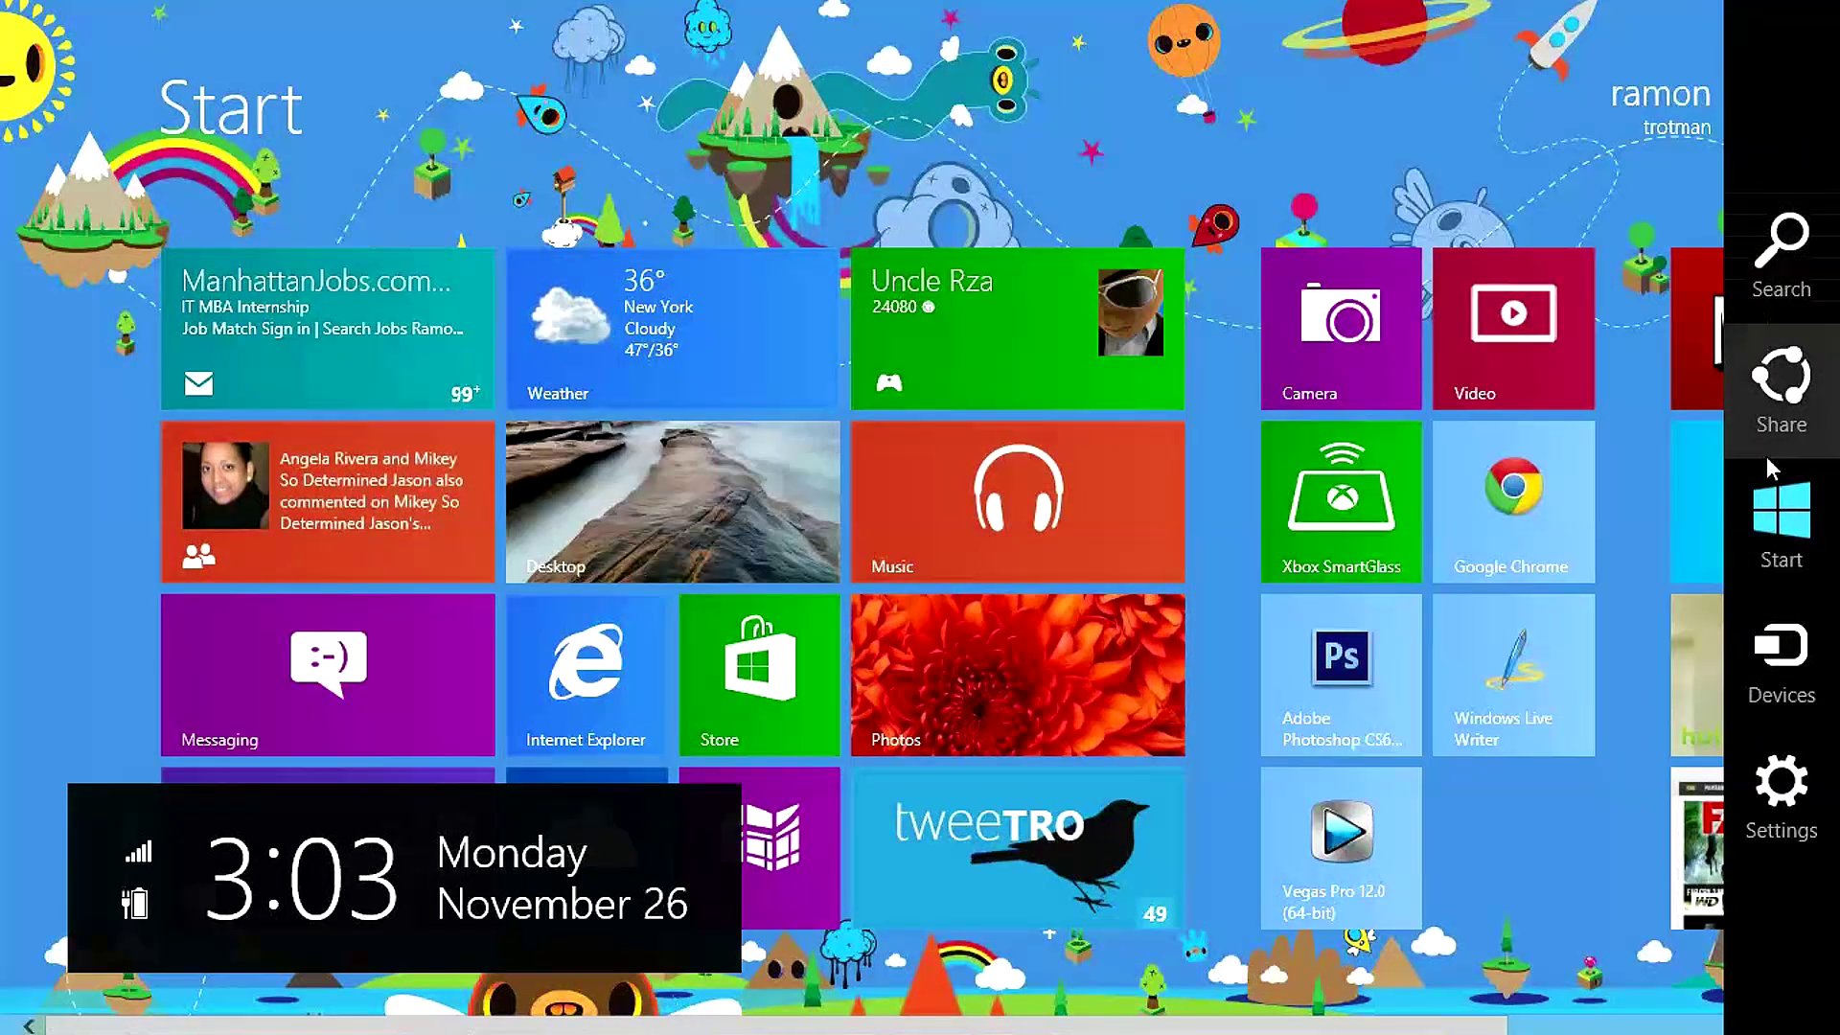
pyautogui.moveTo(1136, 1025); pyautogui.dragTo(1398, 1026)
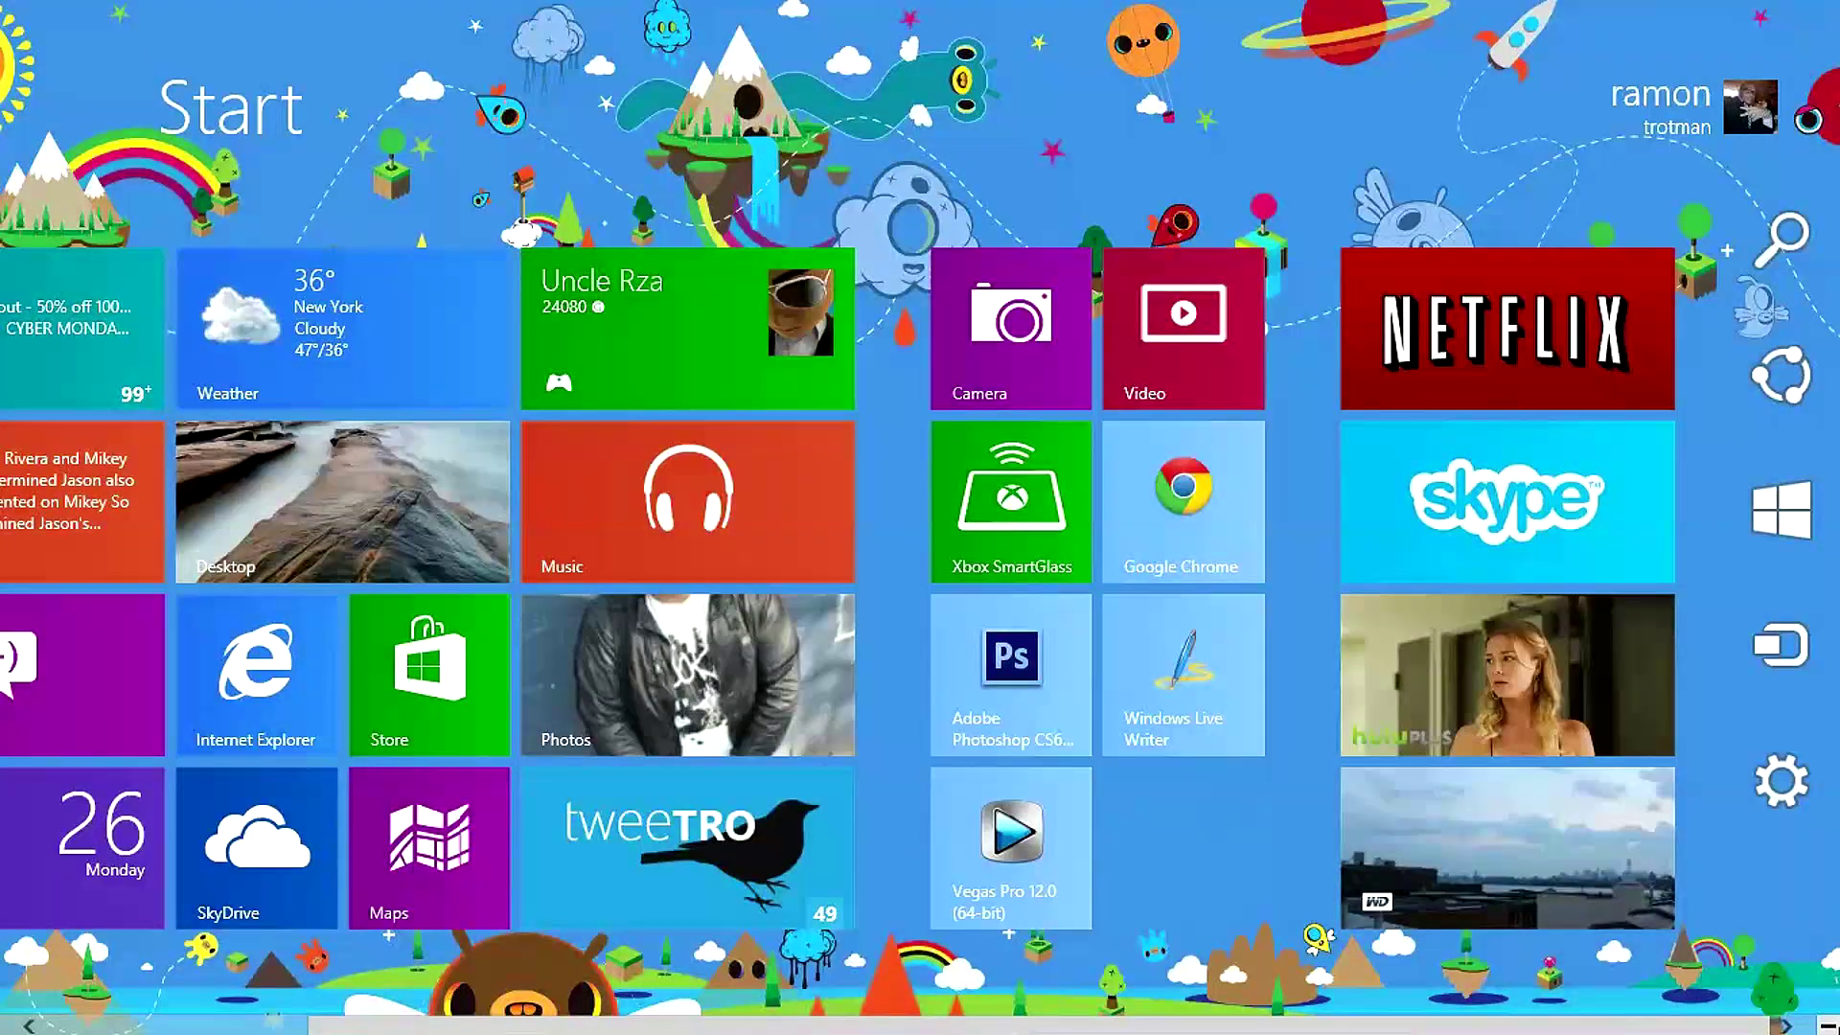
pyautogui.moveTo(1802, 863)
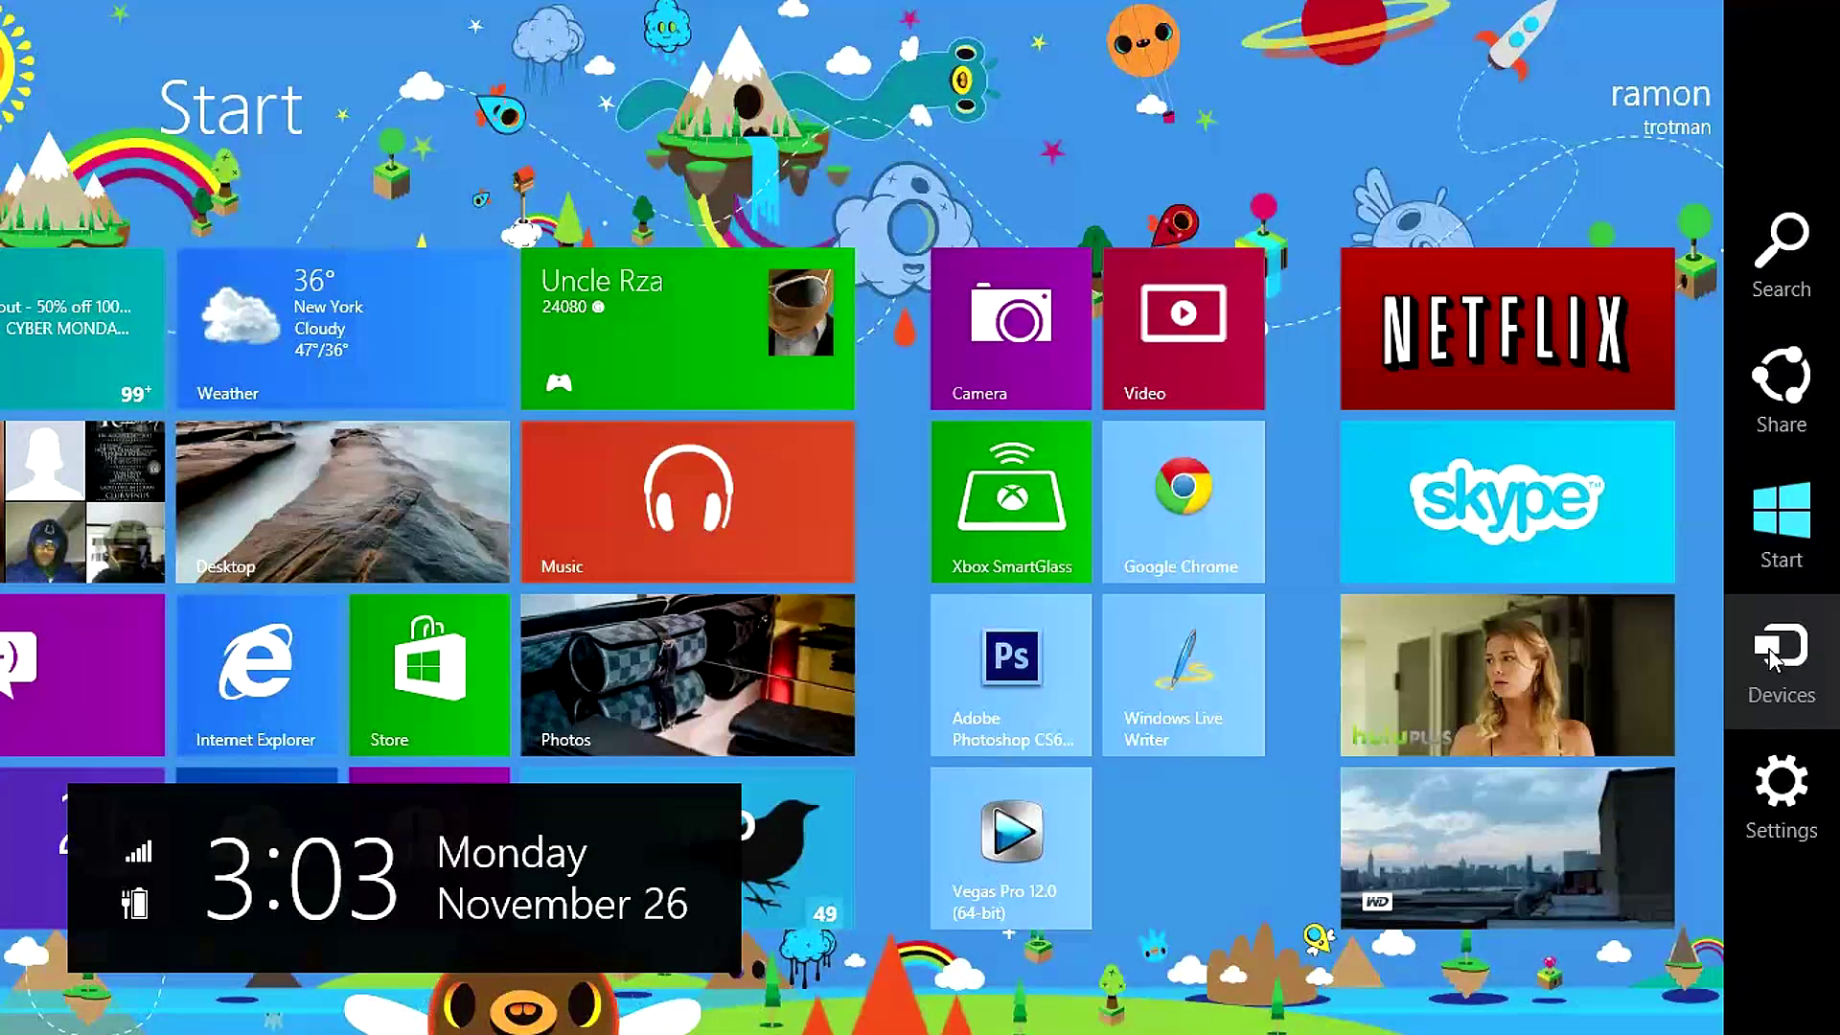
# Step: Use the Start charm to go to the desktop and toggle repeatedly between the desktop and the Start screen
pyautogui.click(1773, 506)
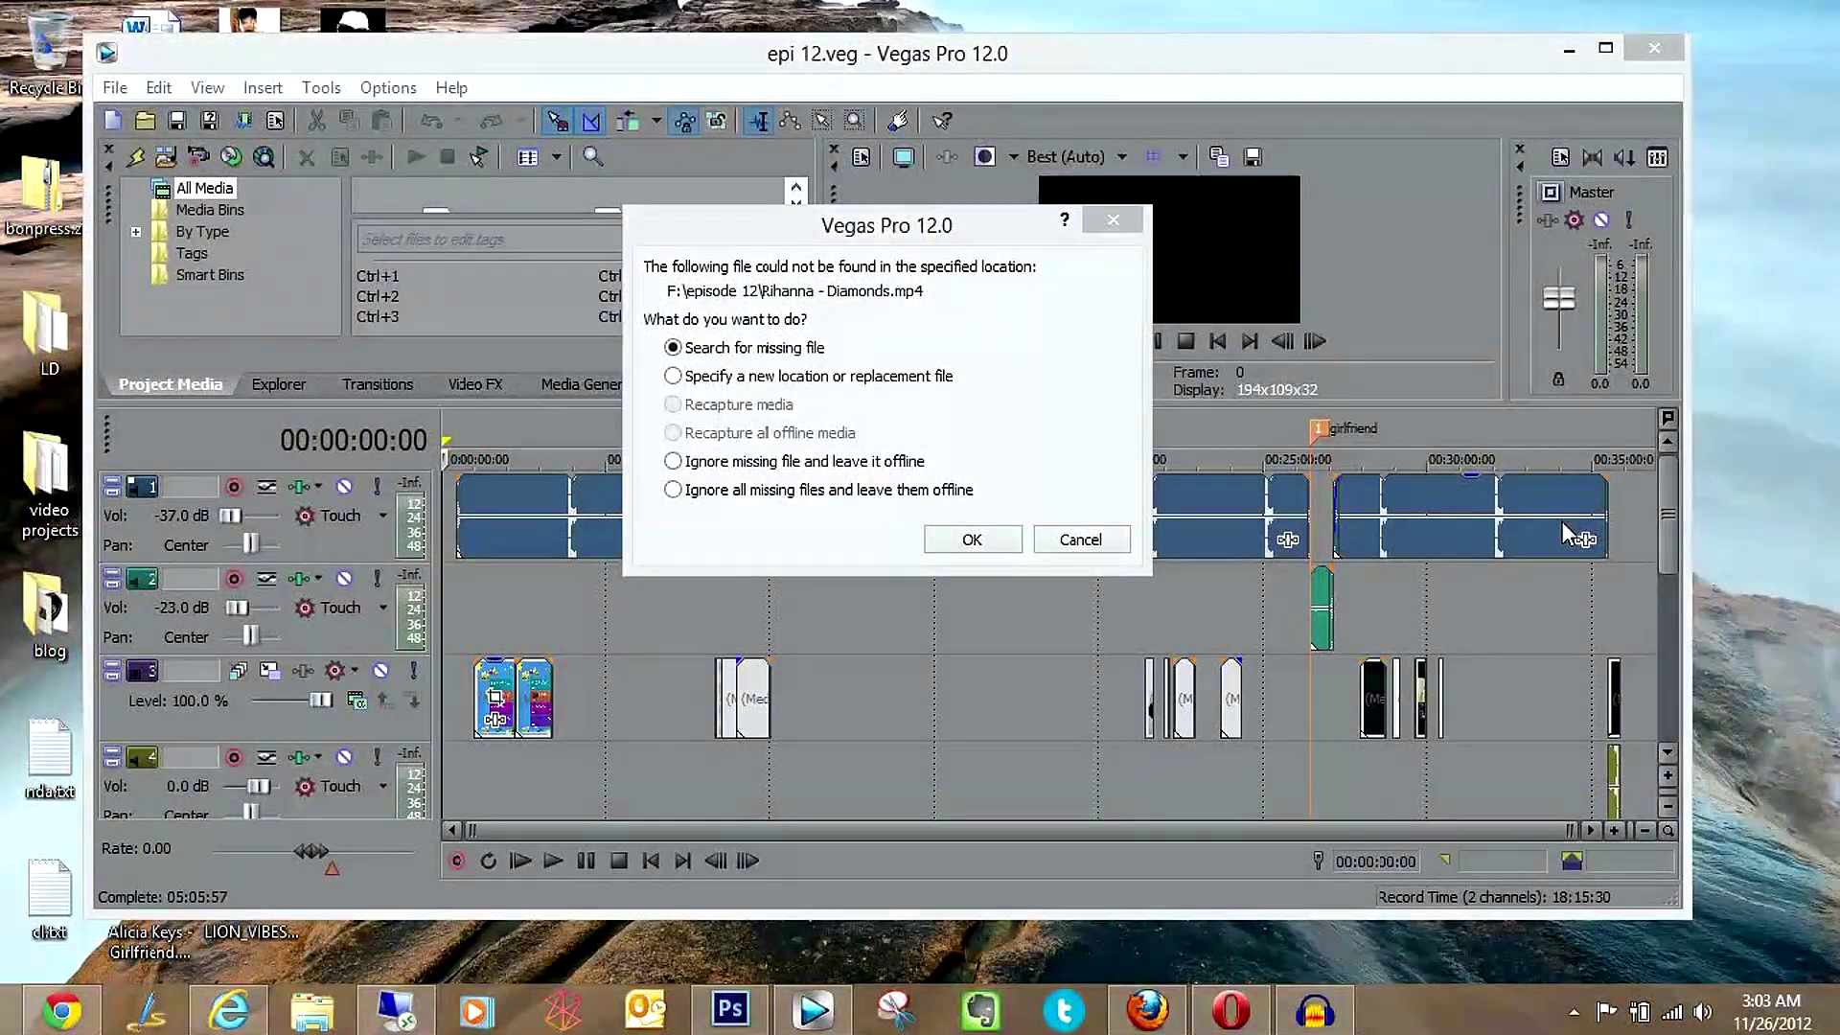
pyautogui.press('super')
pyautogui.press('super')
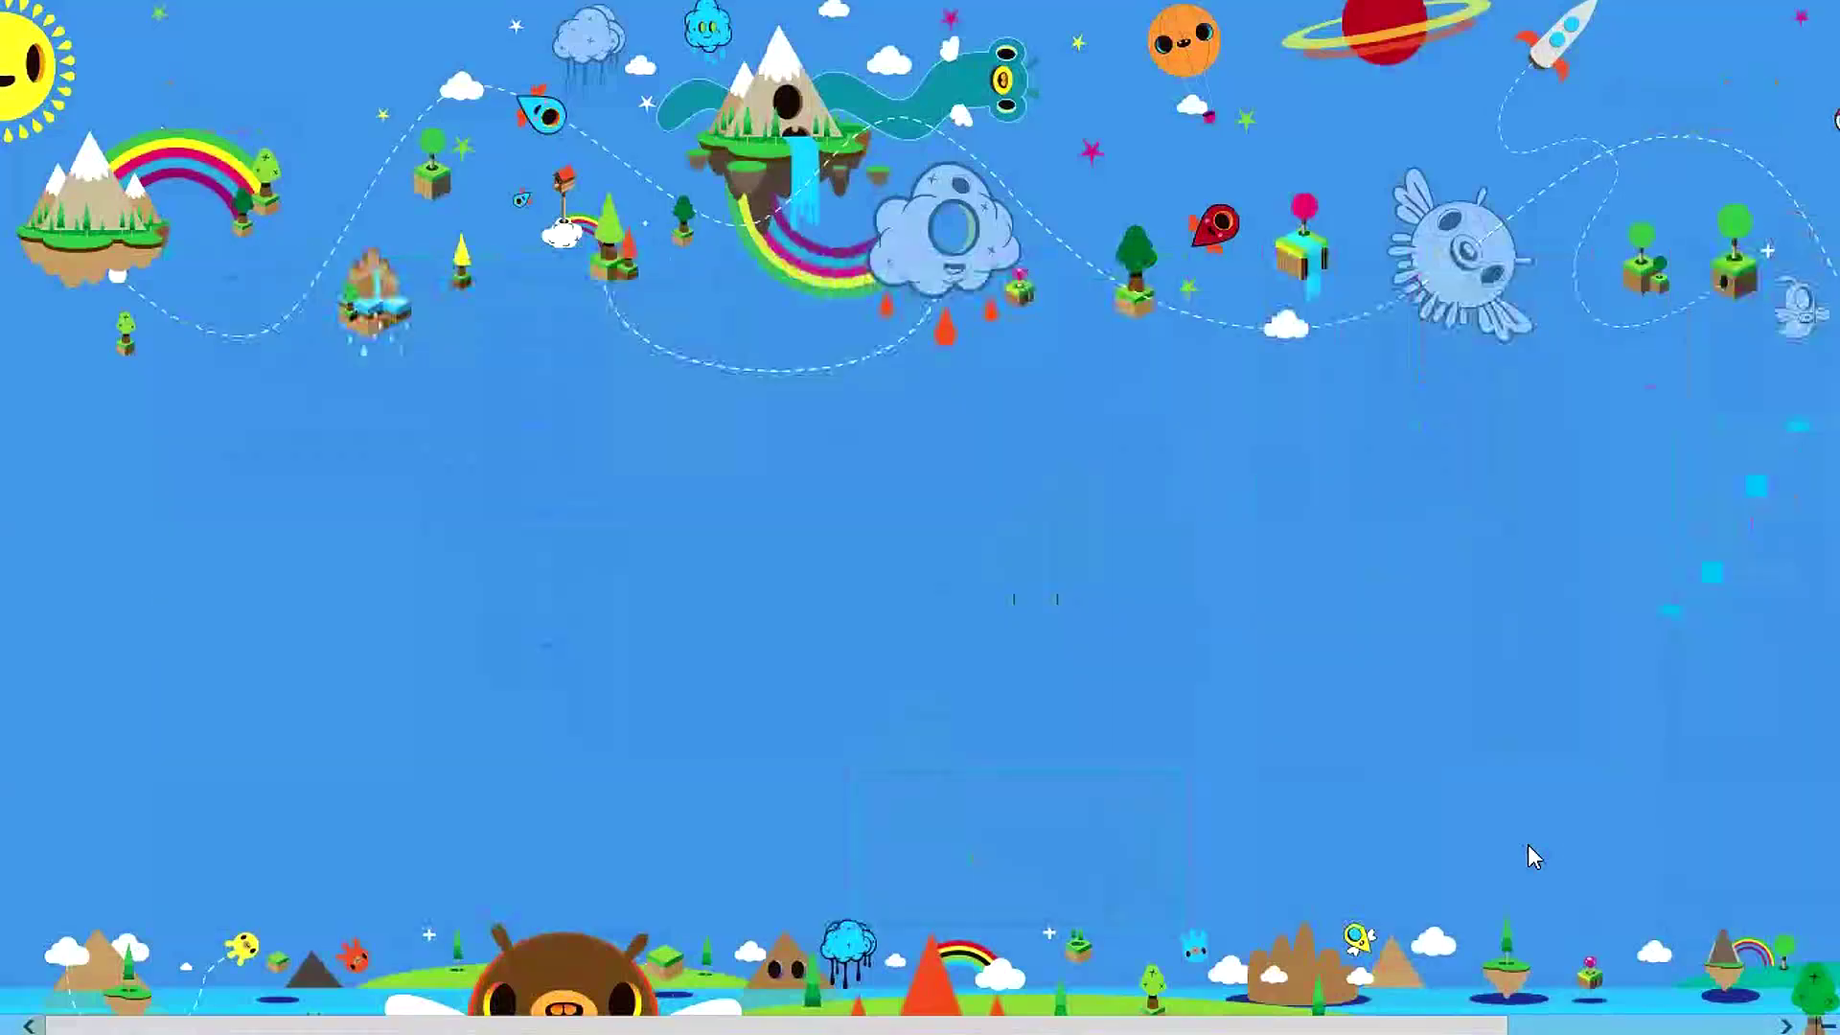
pyautogui.press('super')
pyautogui.press('super')
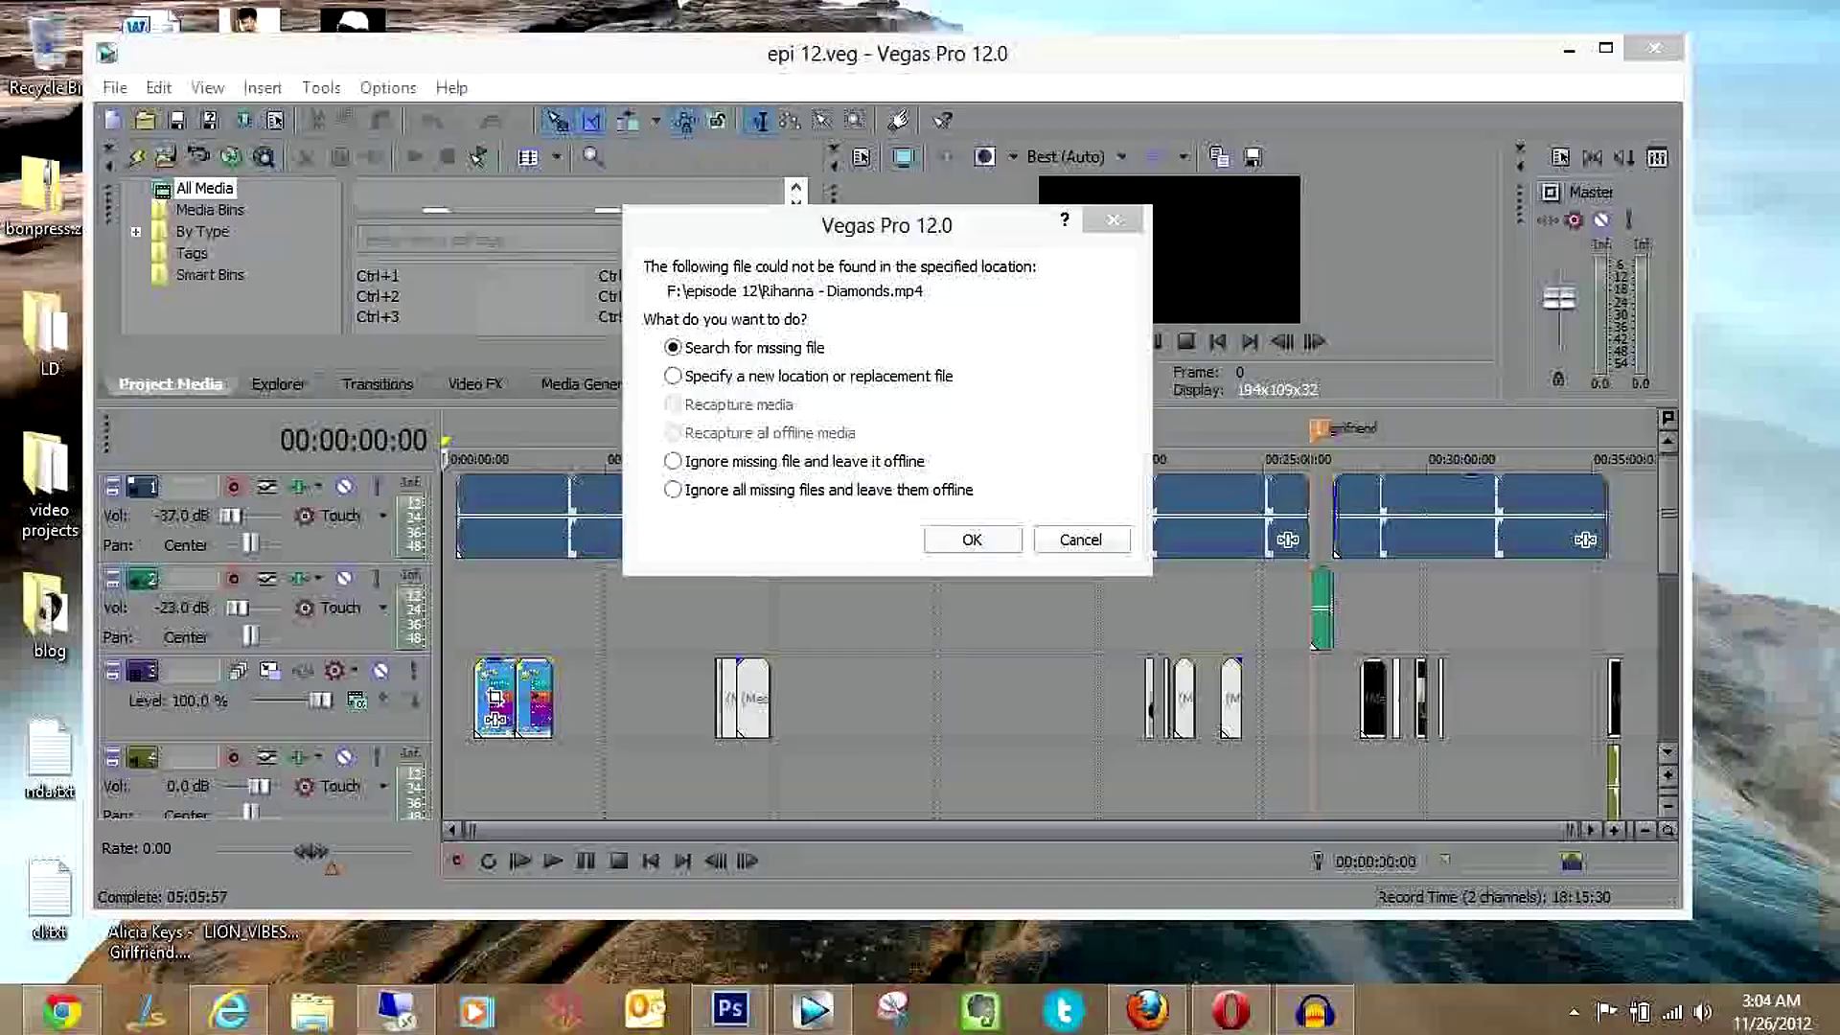
# Step: Return to the Start screen, open the Share charm to view its pane and close it
pyautogui.press('super')
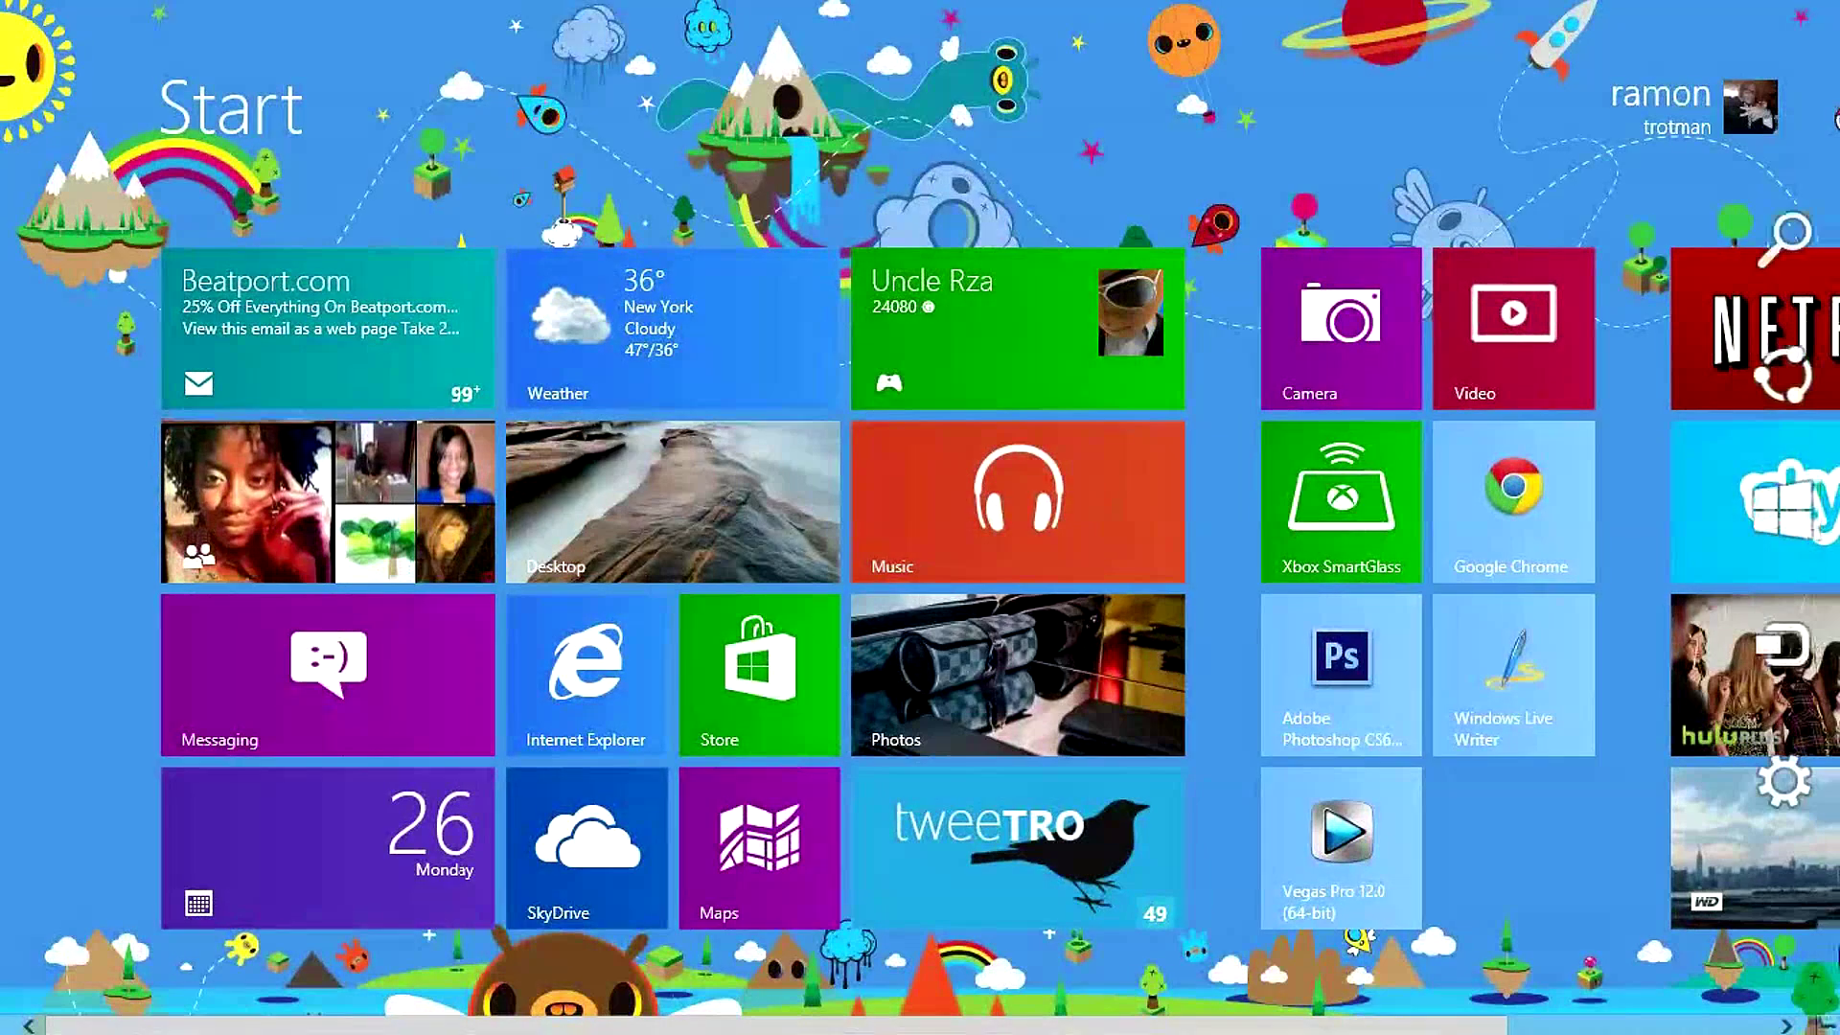
pyautogui.click(1772, 387)
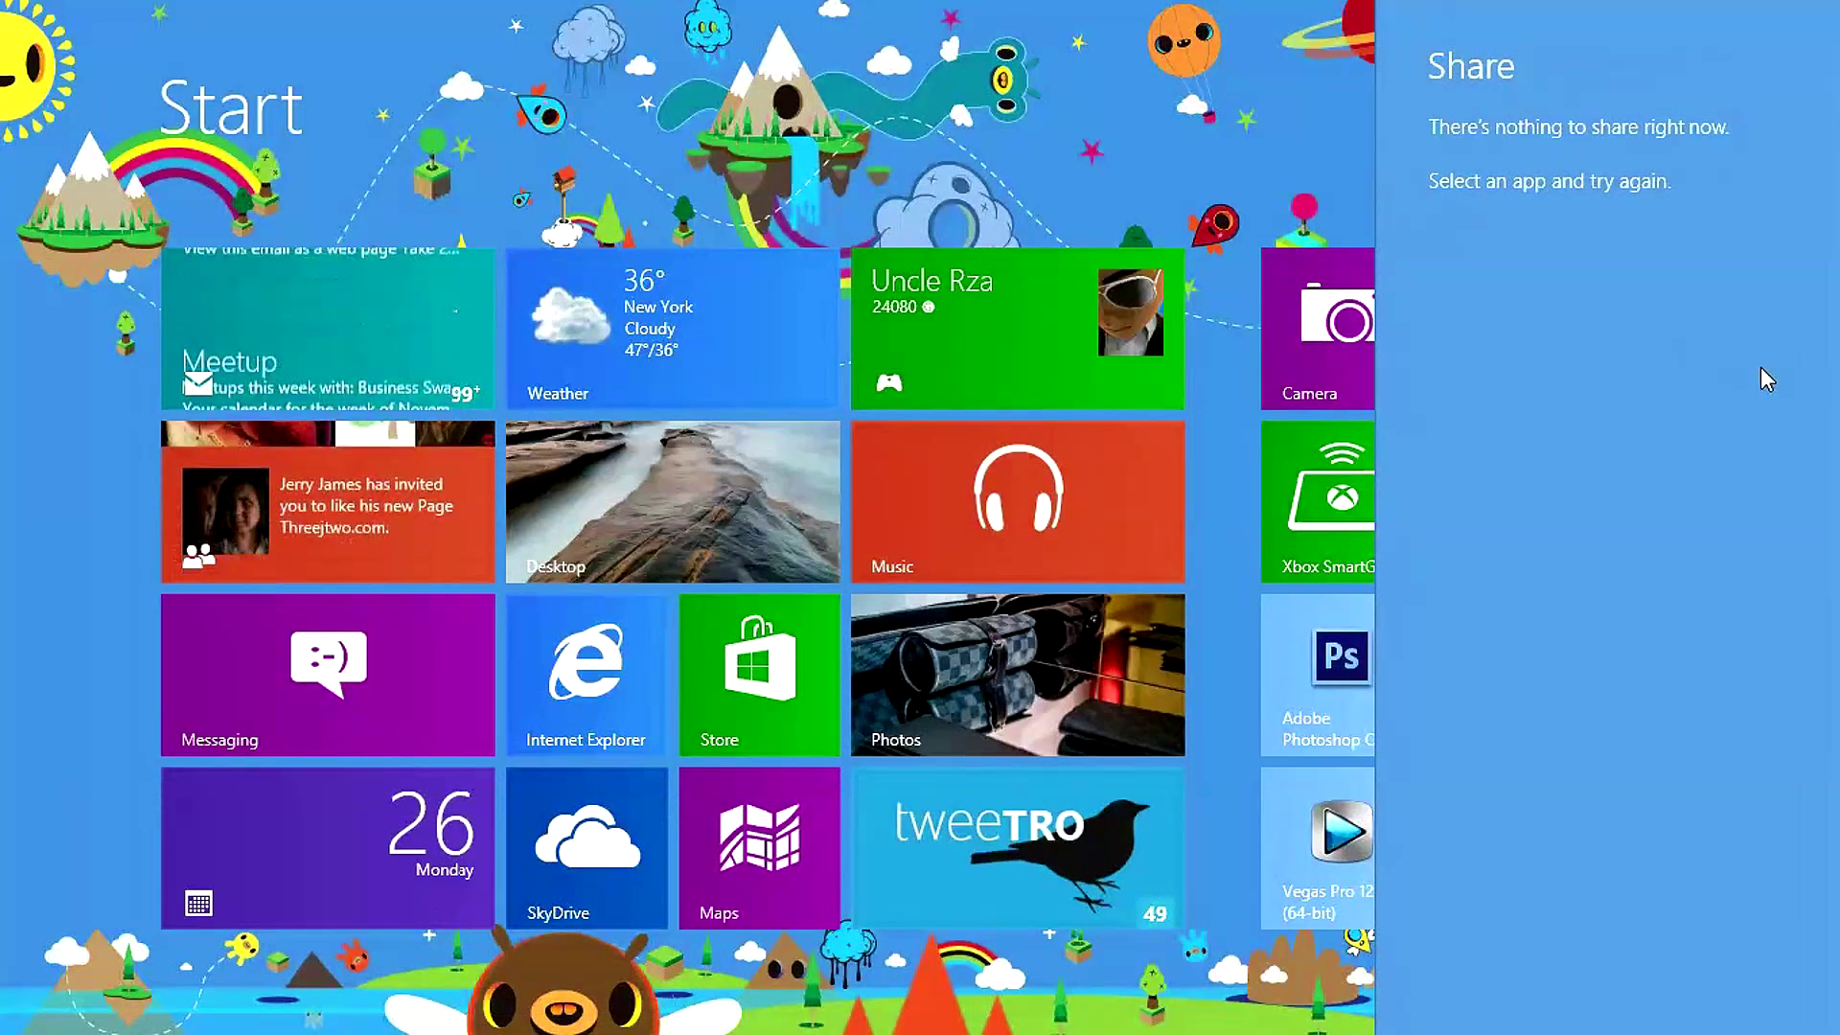
pyautogui.press('Escape')
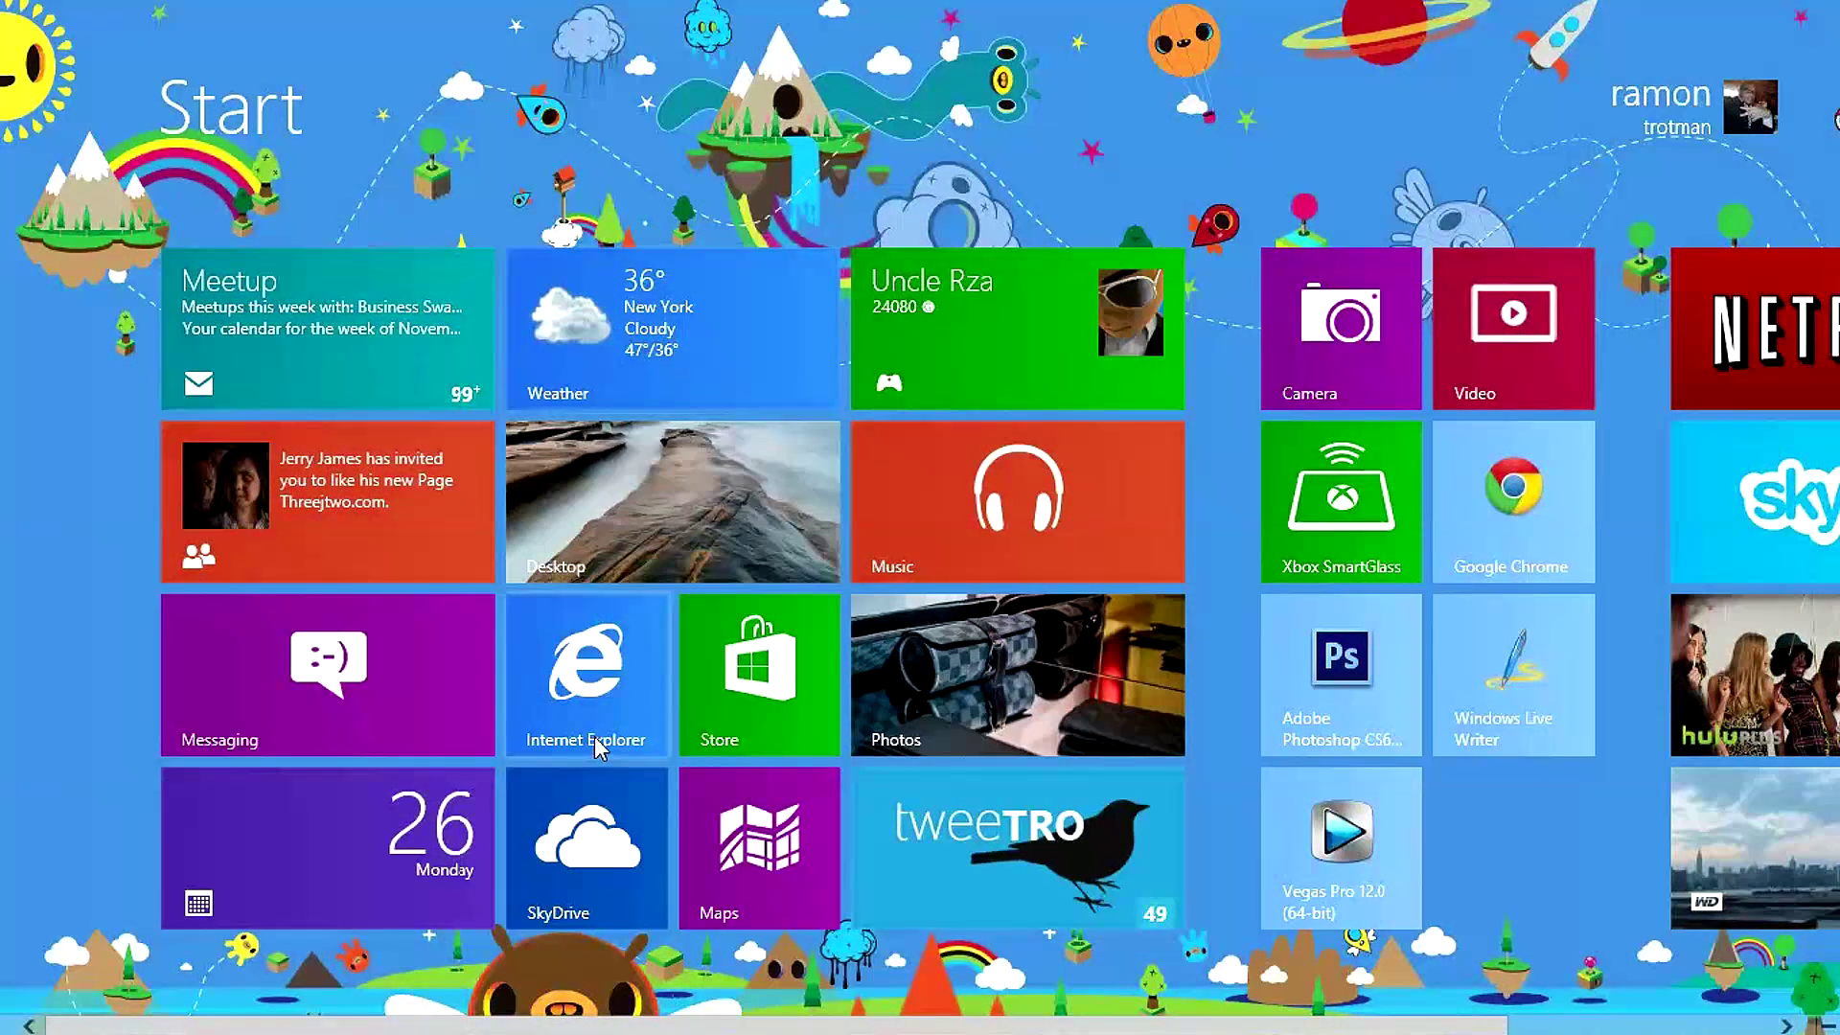
# Step: Launch Internet Explorer, view the Share charm's options for the Bing page and close the pane
pyautogui.click(596, 692)
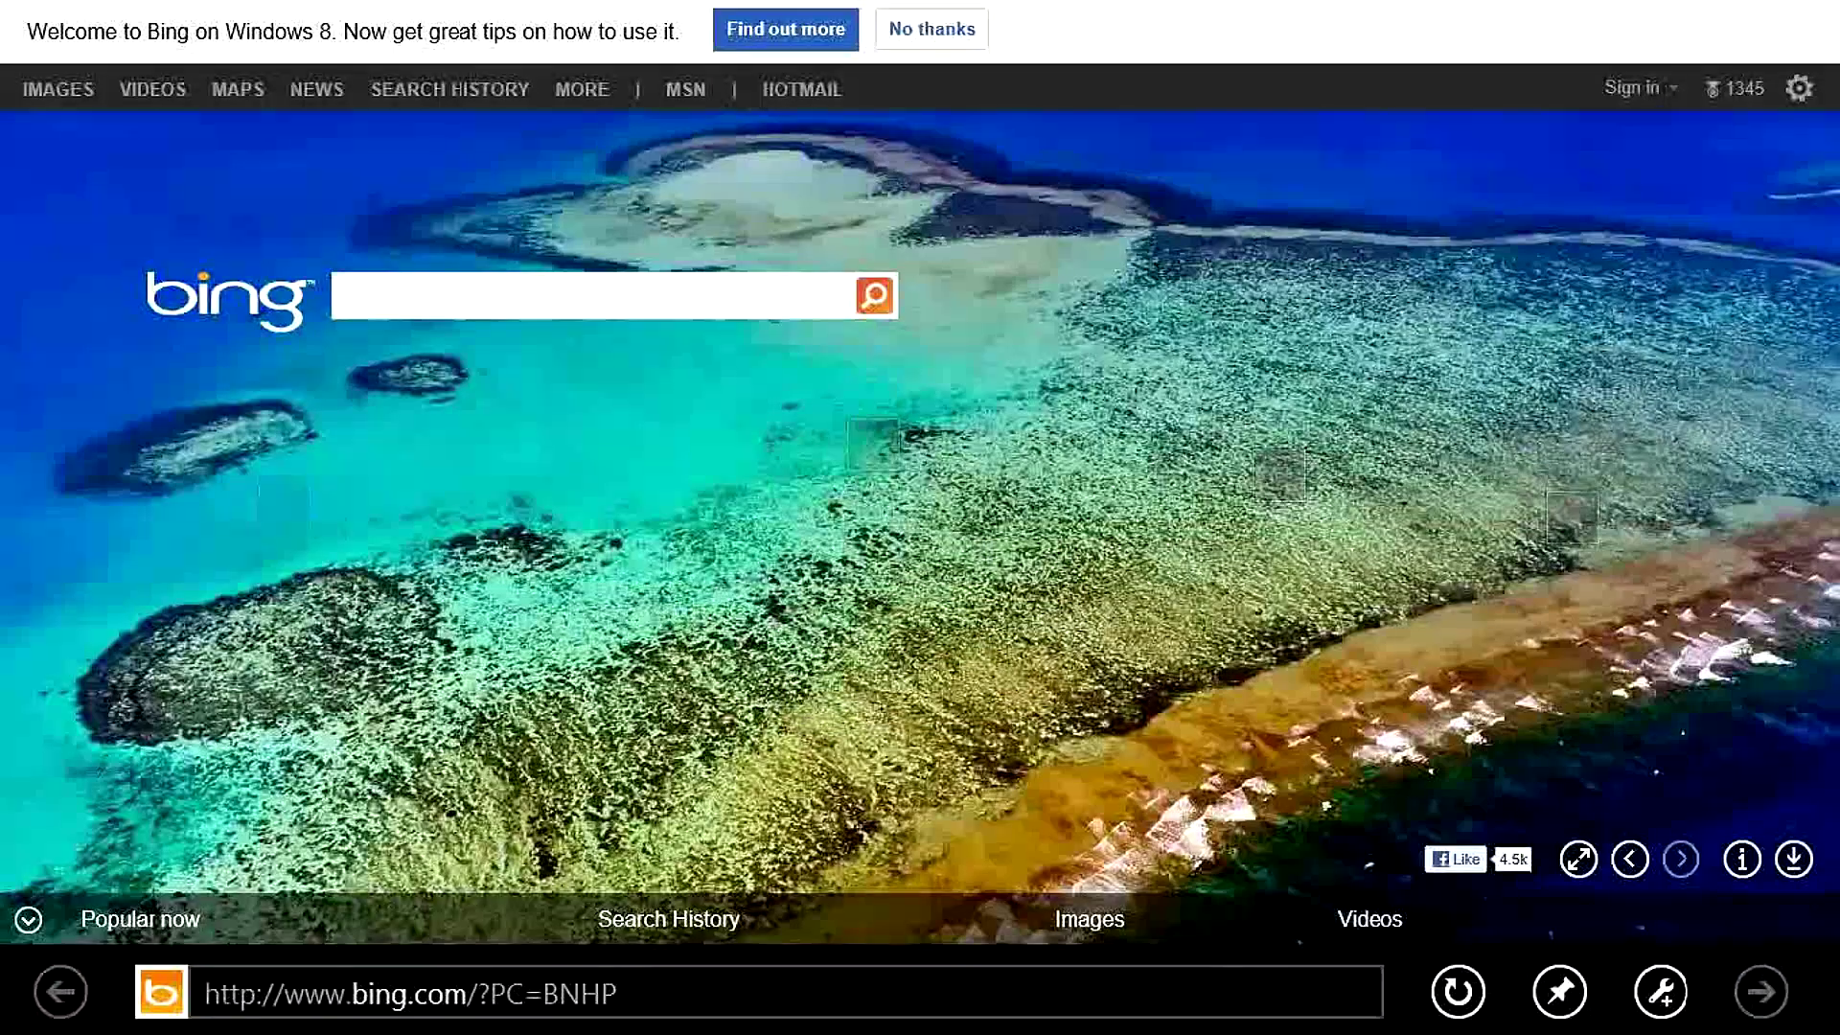
pyautogui.moveTo(1839, 1034)
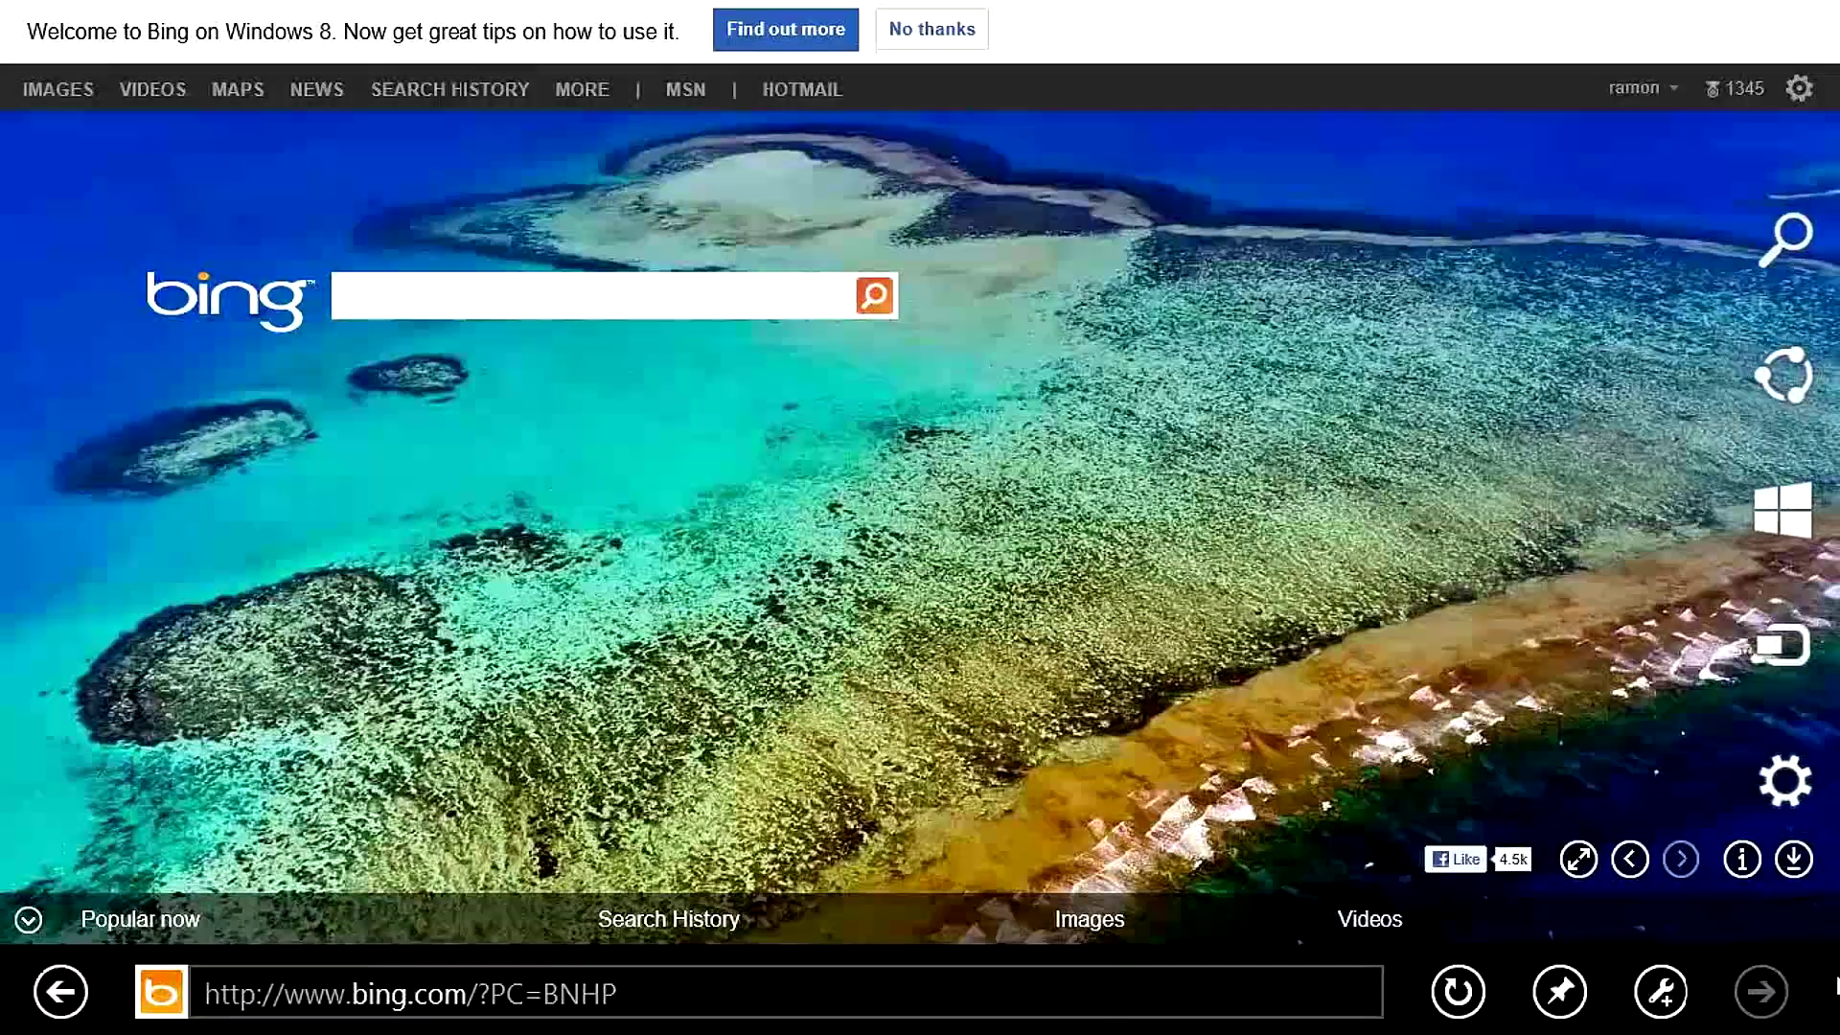
pyautogui.click(1755, 383)
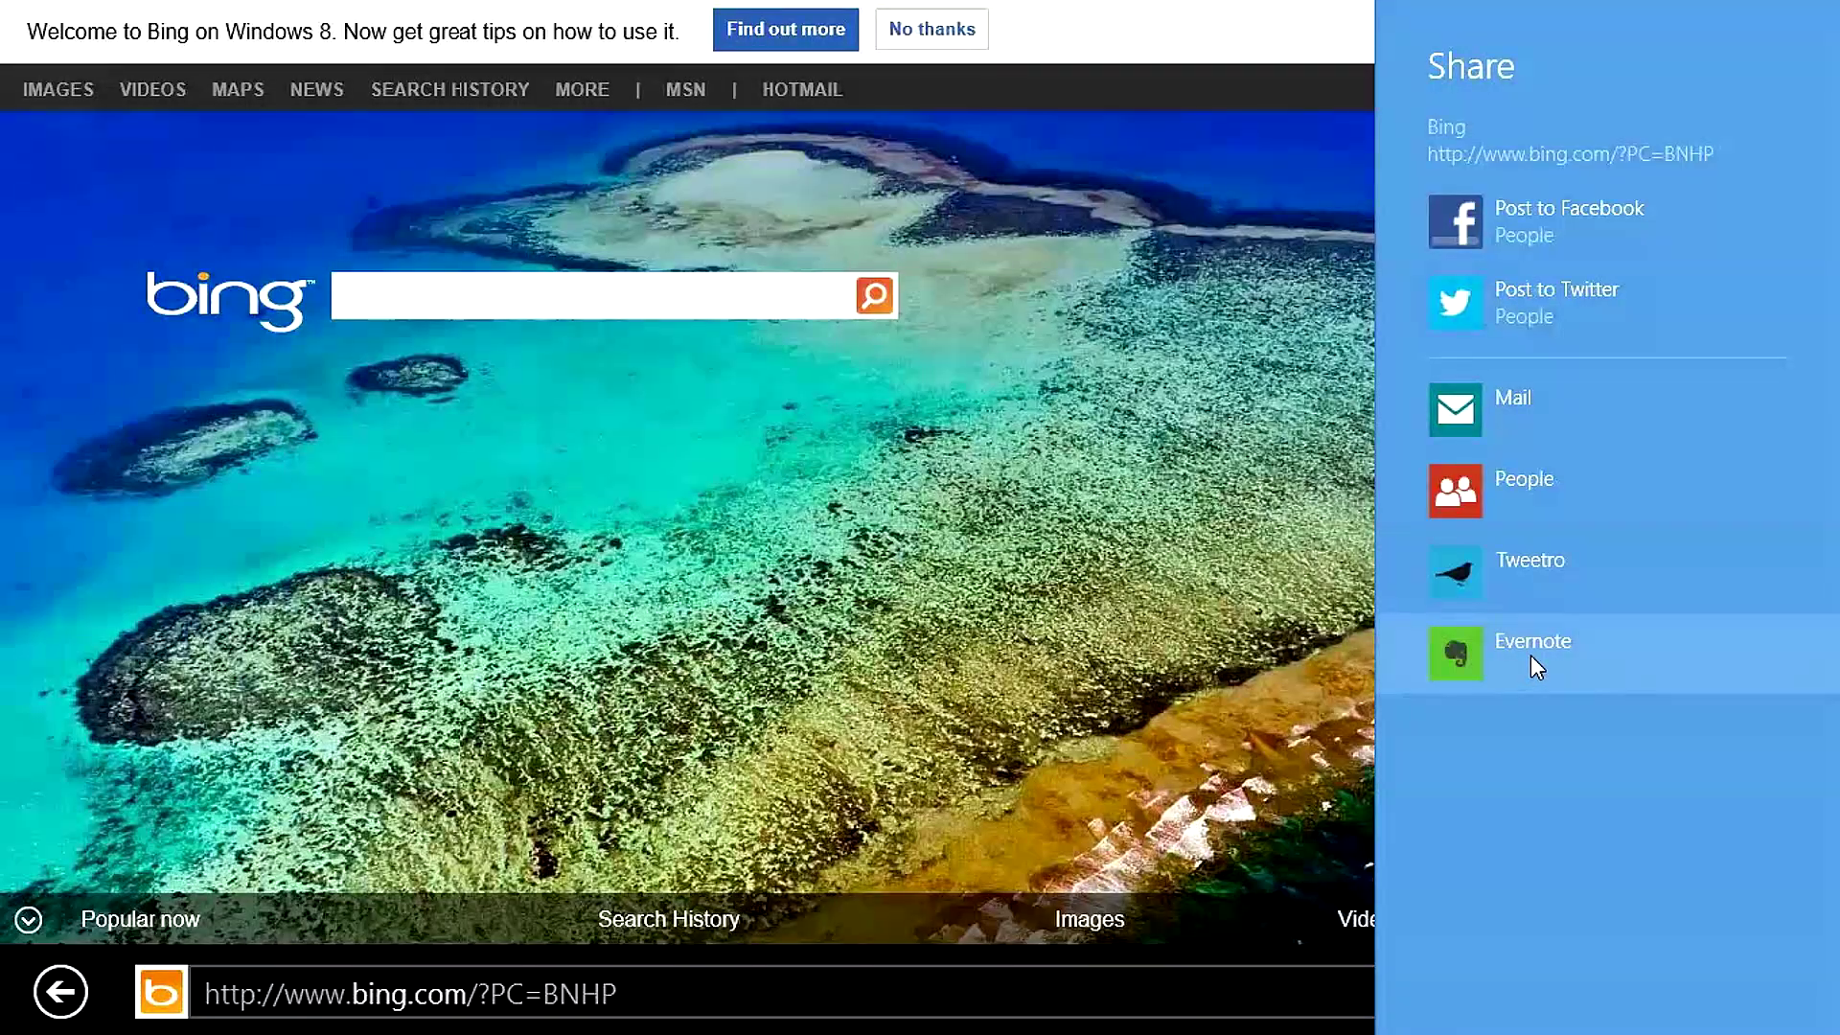
pyautogui.click(1020, 619)
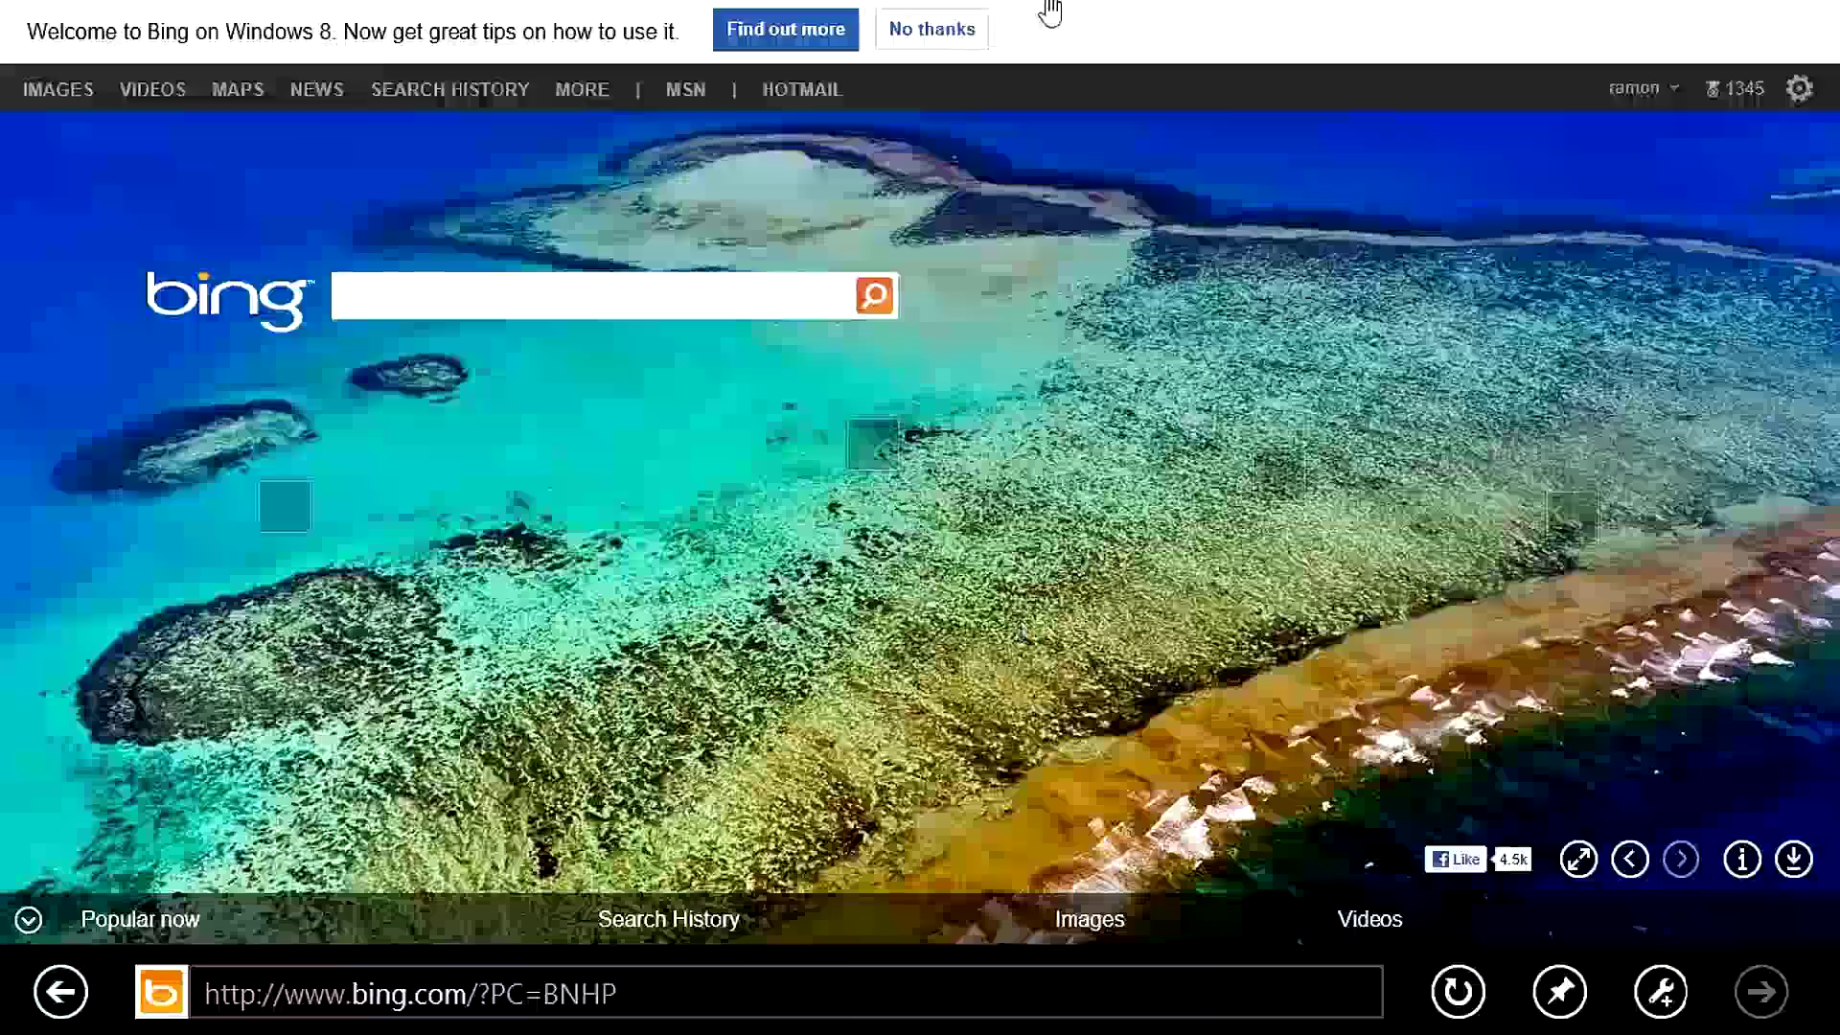
# Step: Open the page with Bing tips for Windows 8 and return to the Start screen
pyautogui.click(845, 41)
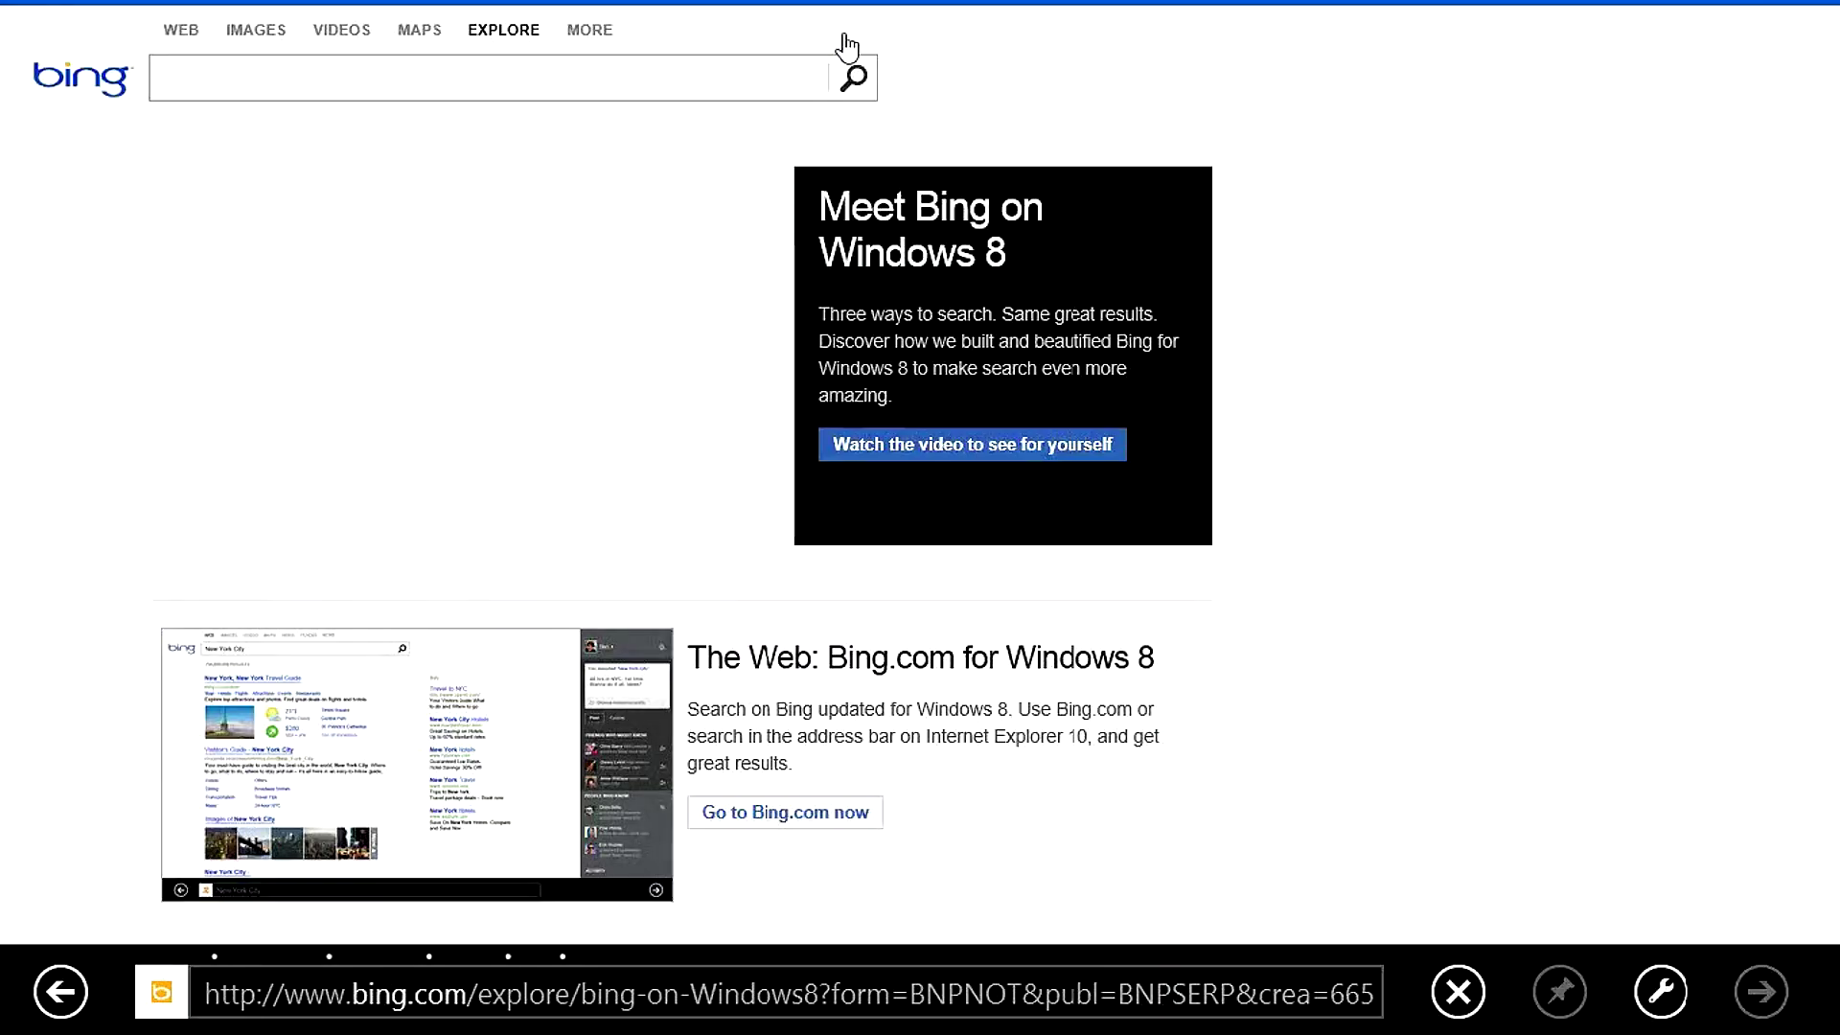
pyautogui.press('super')
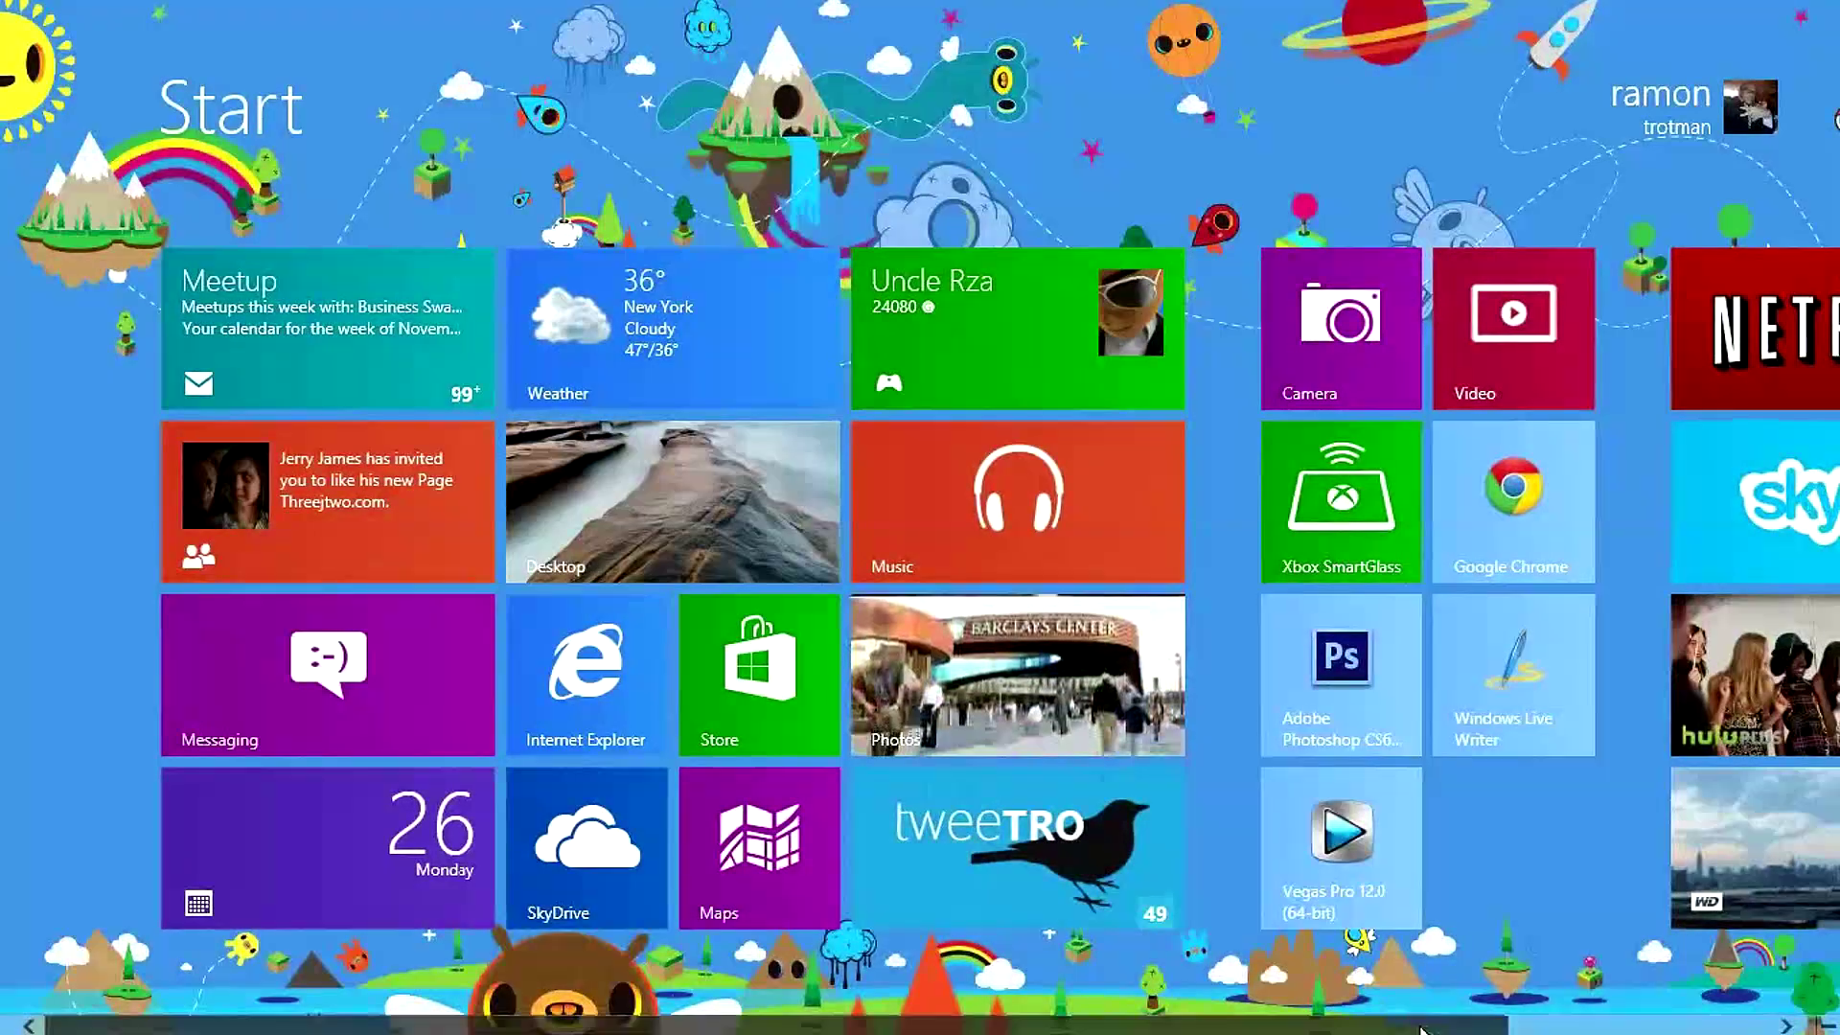
# Step: Open the Share charm from the Start screen and close its pane
pyautogui.scroll(-3, 1397, 1030)
pyautogui.moveTo(1835, 1030)
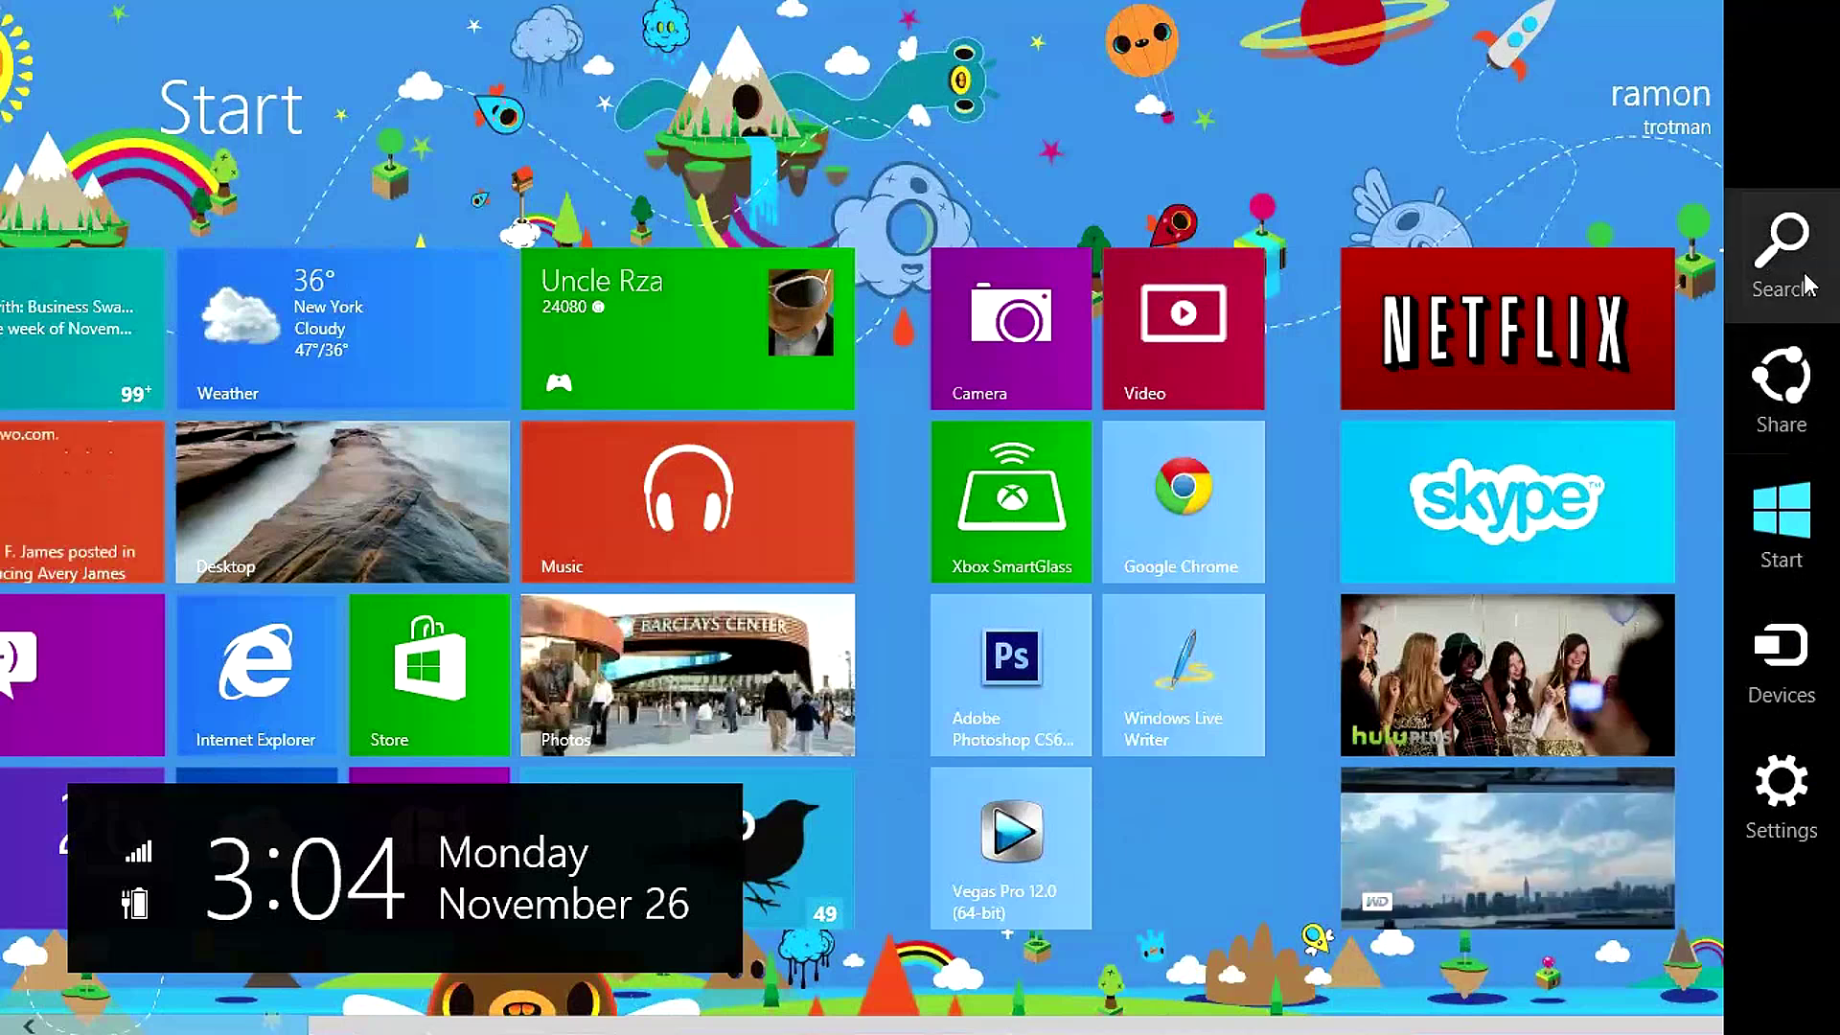
pyautogui.click(1792, 376)
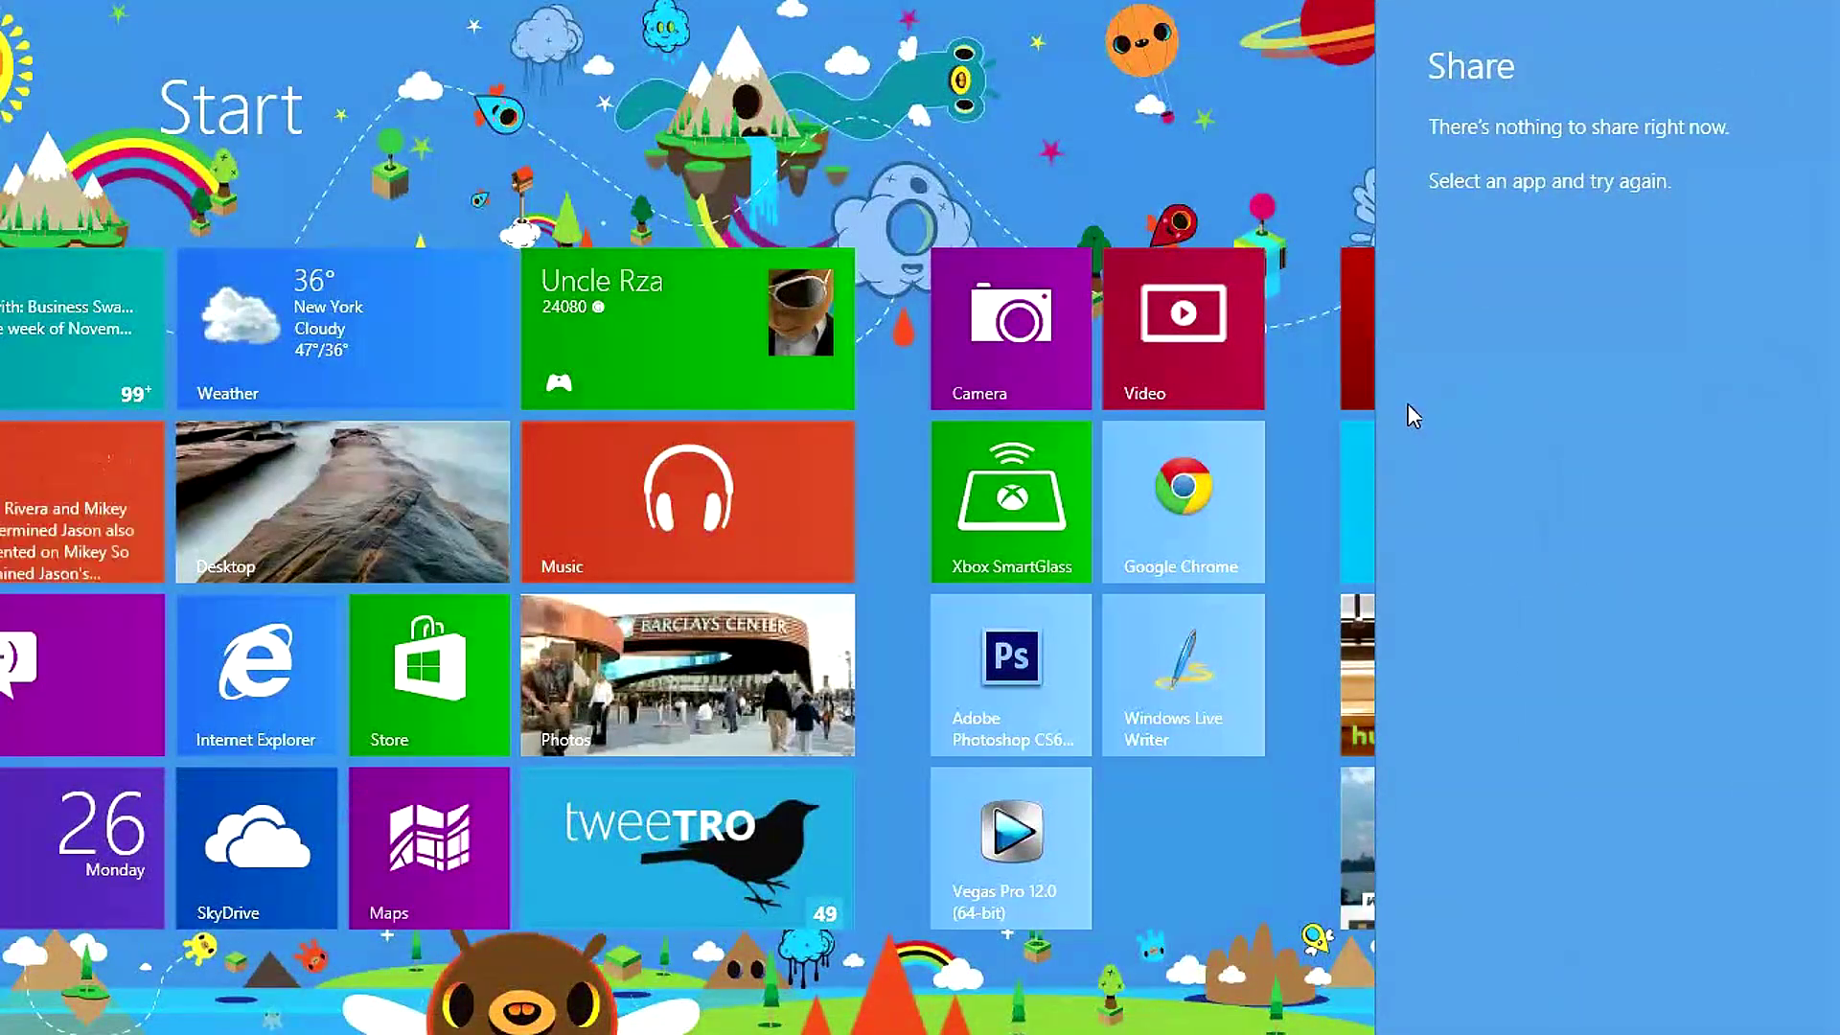
pyautogui.click(1009, 209)
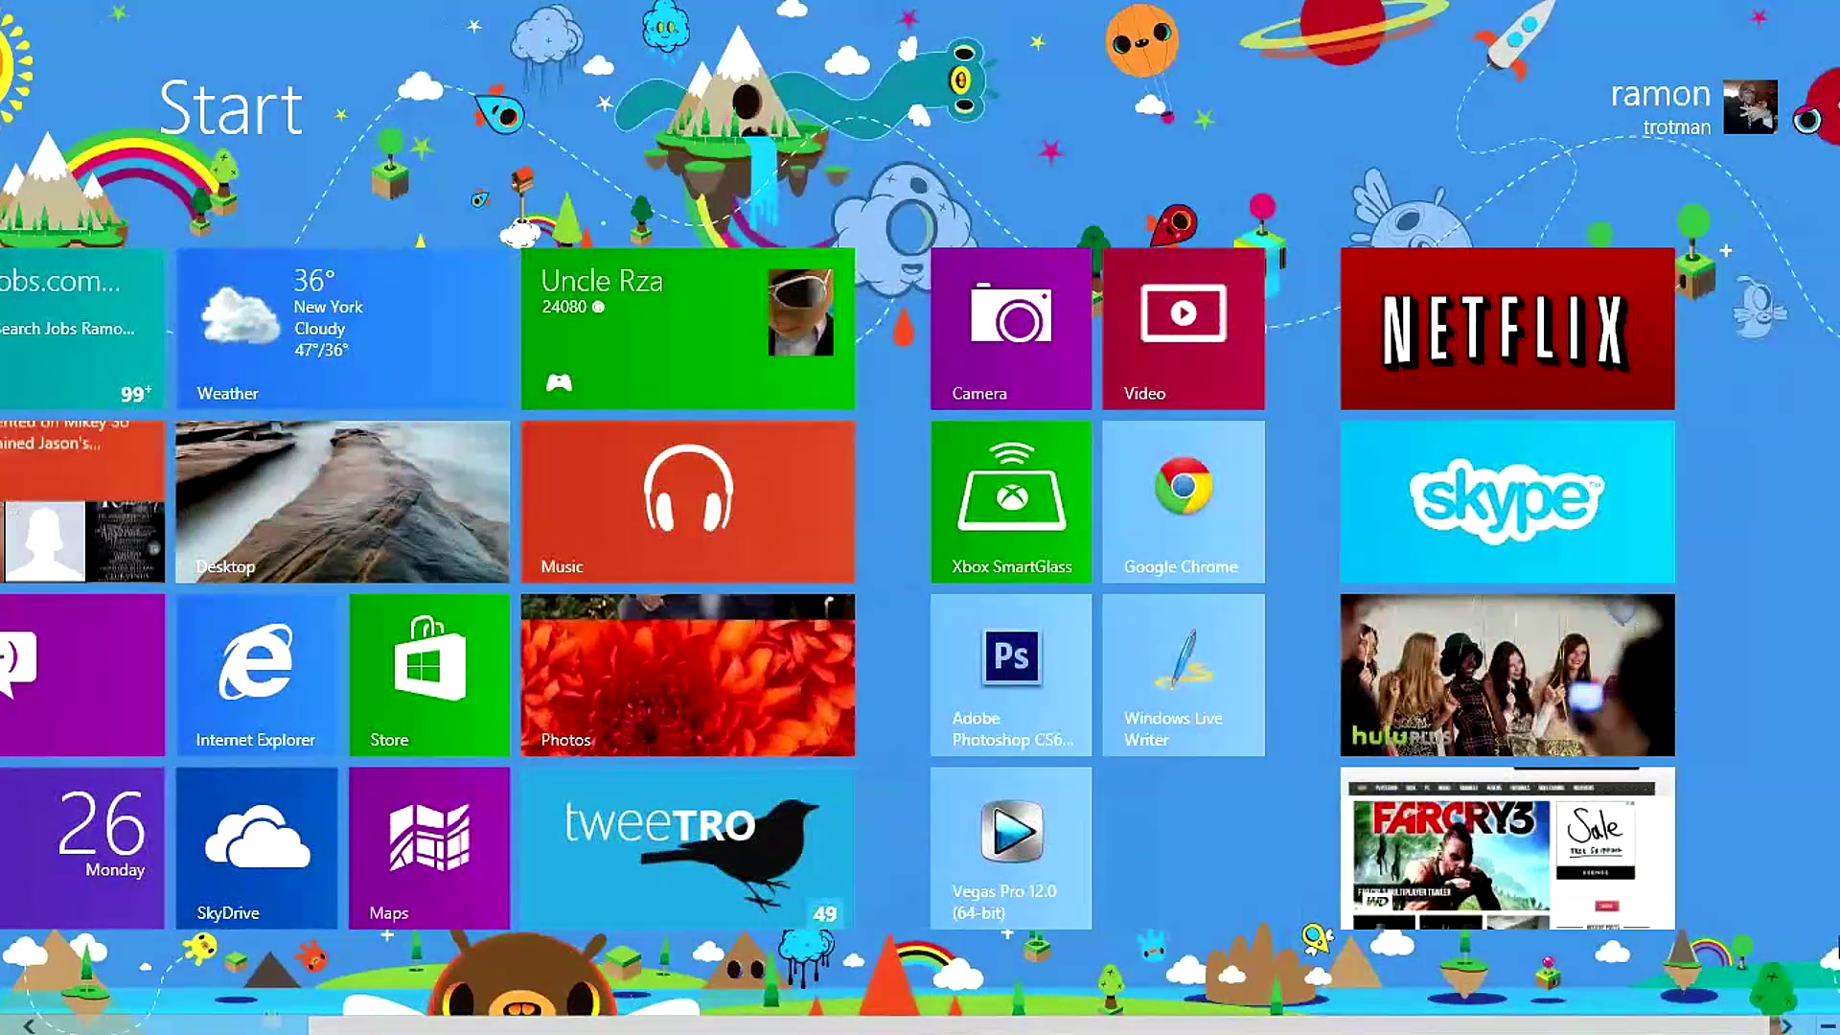
# Step: Open the Search charm and look through the full list of search scopes and apps
pyautogui.moveTo(1835, 1030)
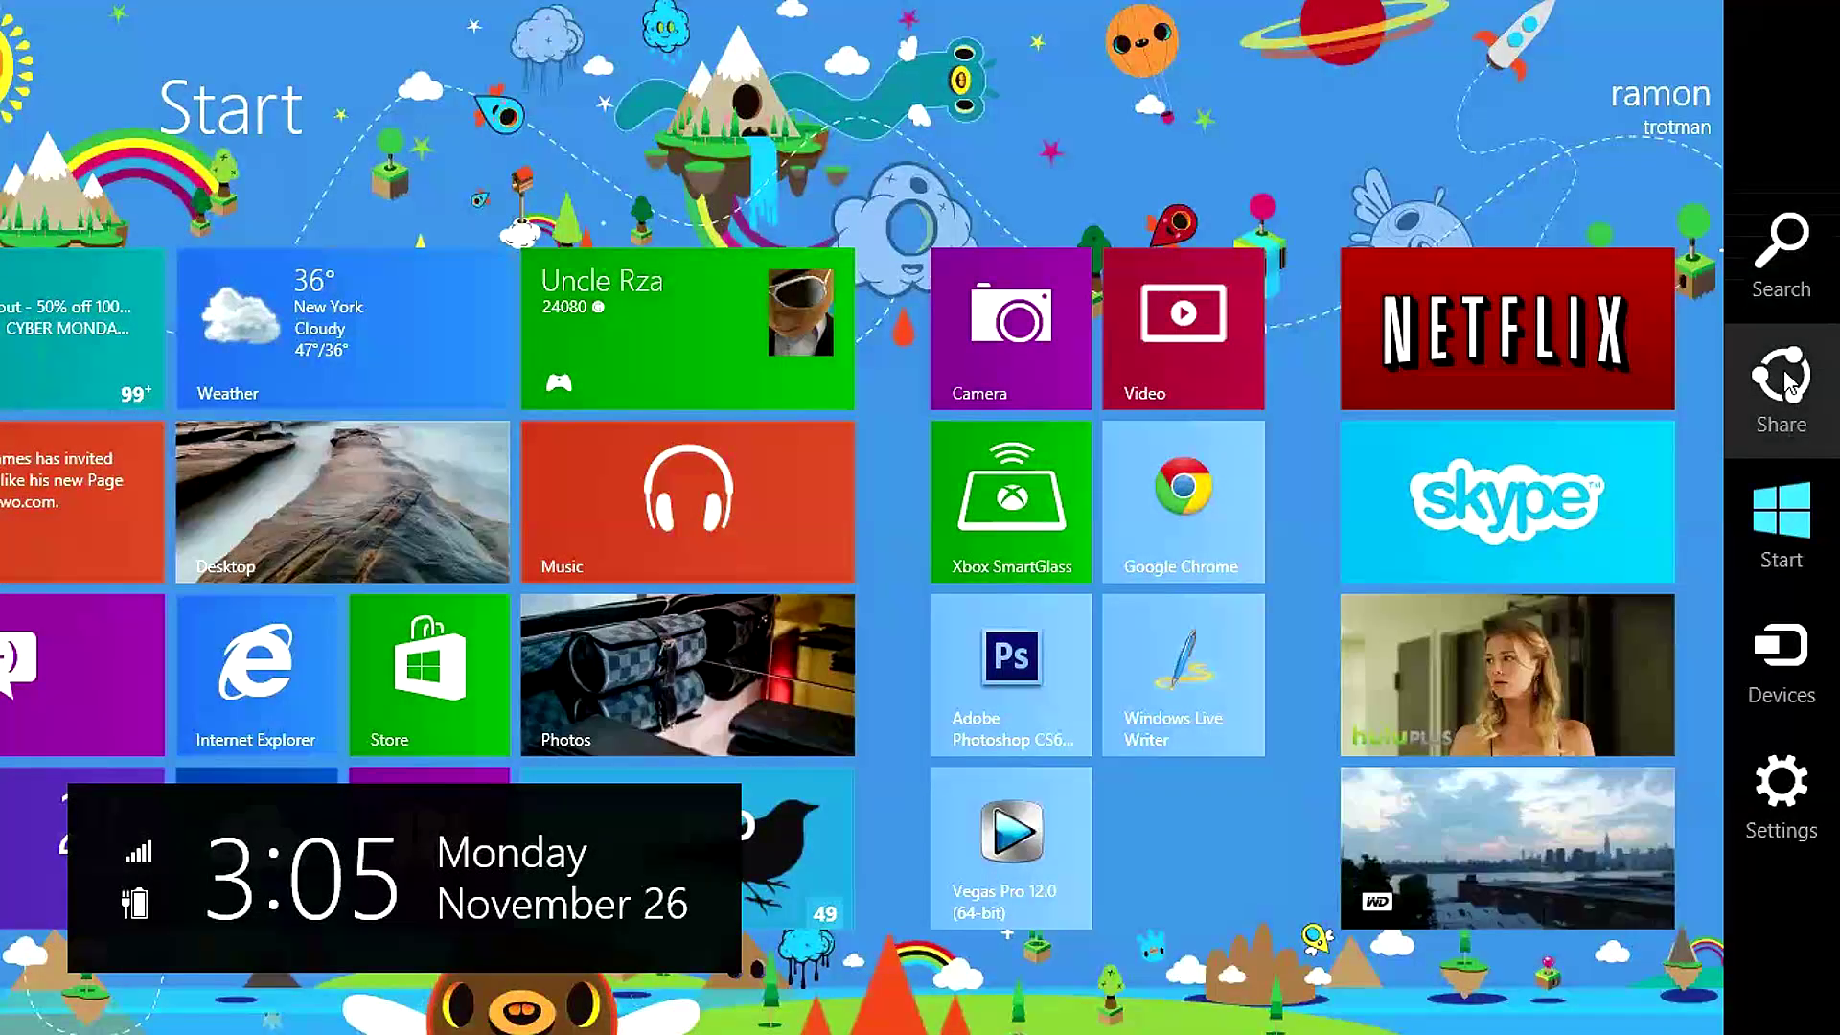
pyautogui.click(1788, 277)
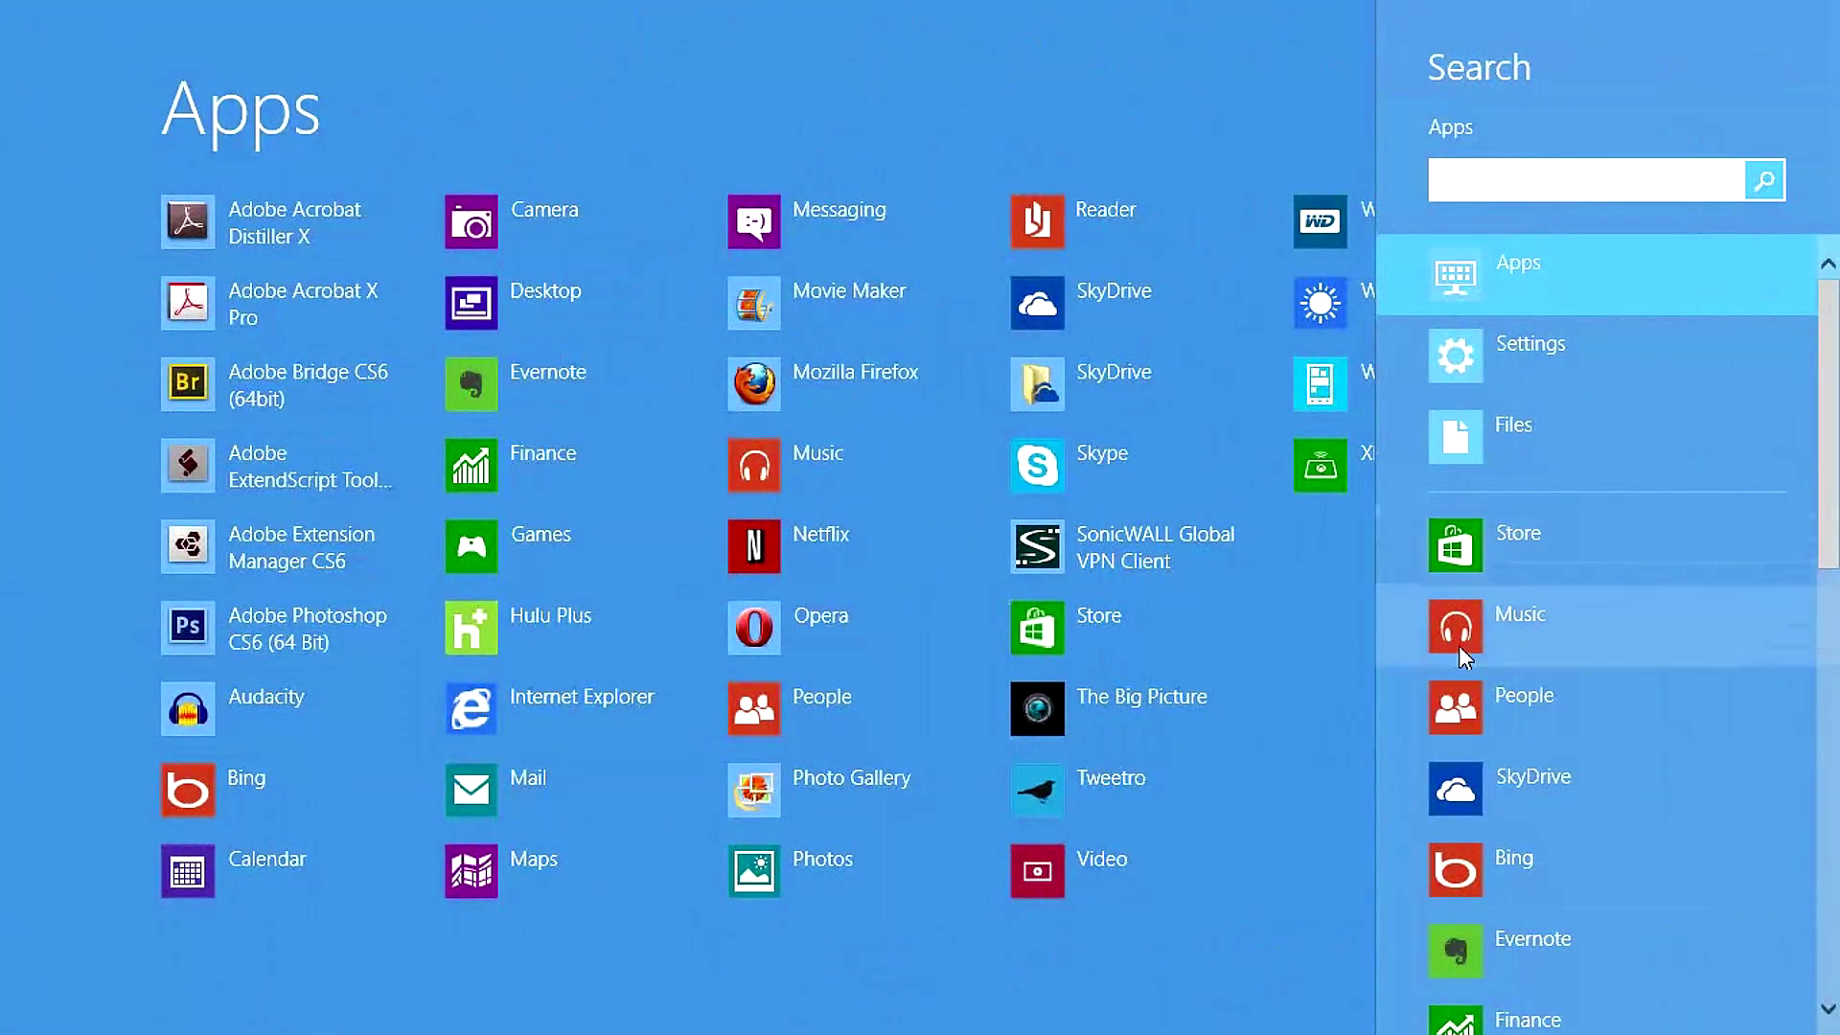
pyautogui.moveTo(1824, 335); pyautogui.dragTo(1828, 837)
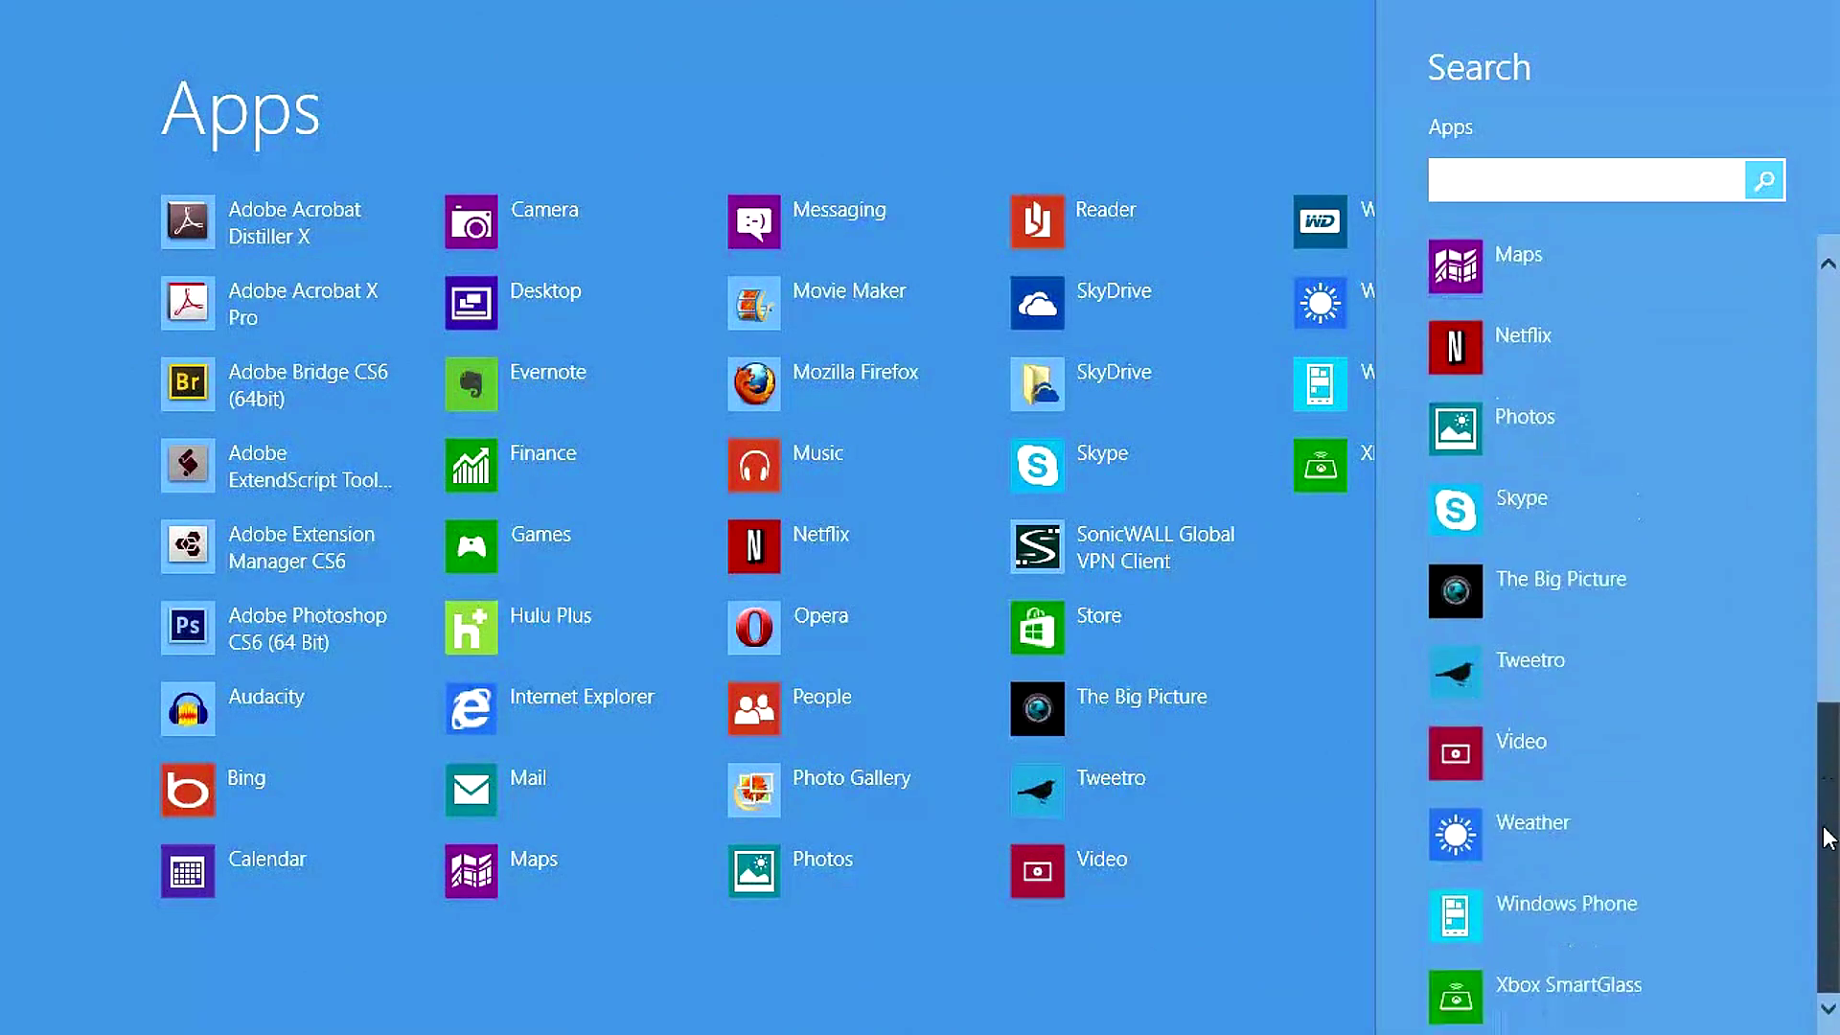
pyautogui.moveTo(1838, 752); pyautogui.dragTo(1820, 838)
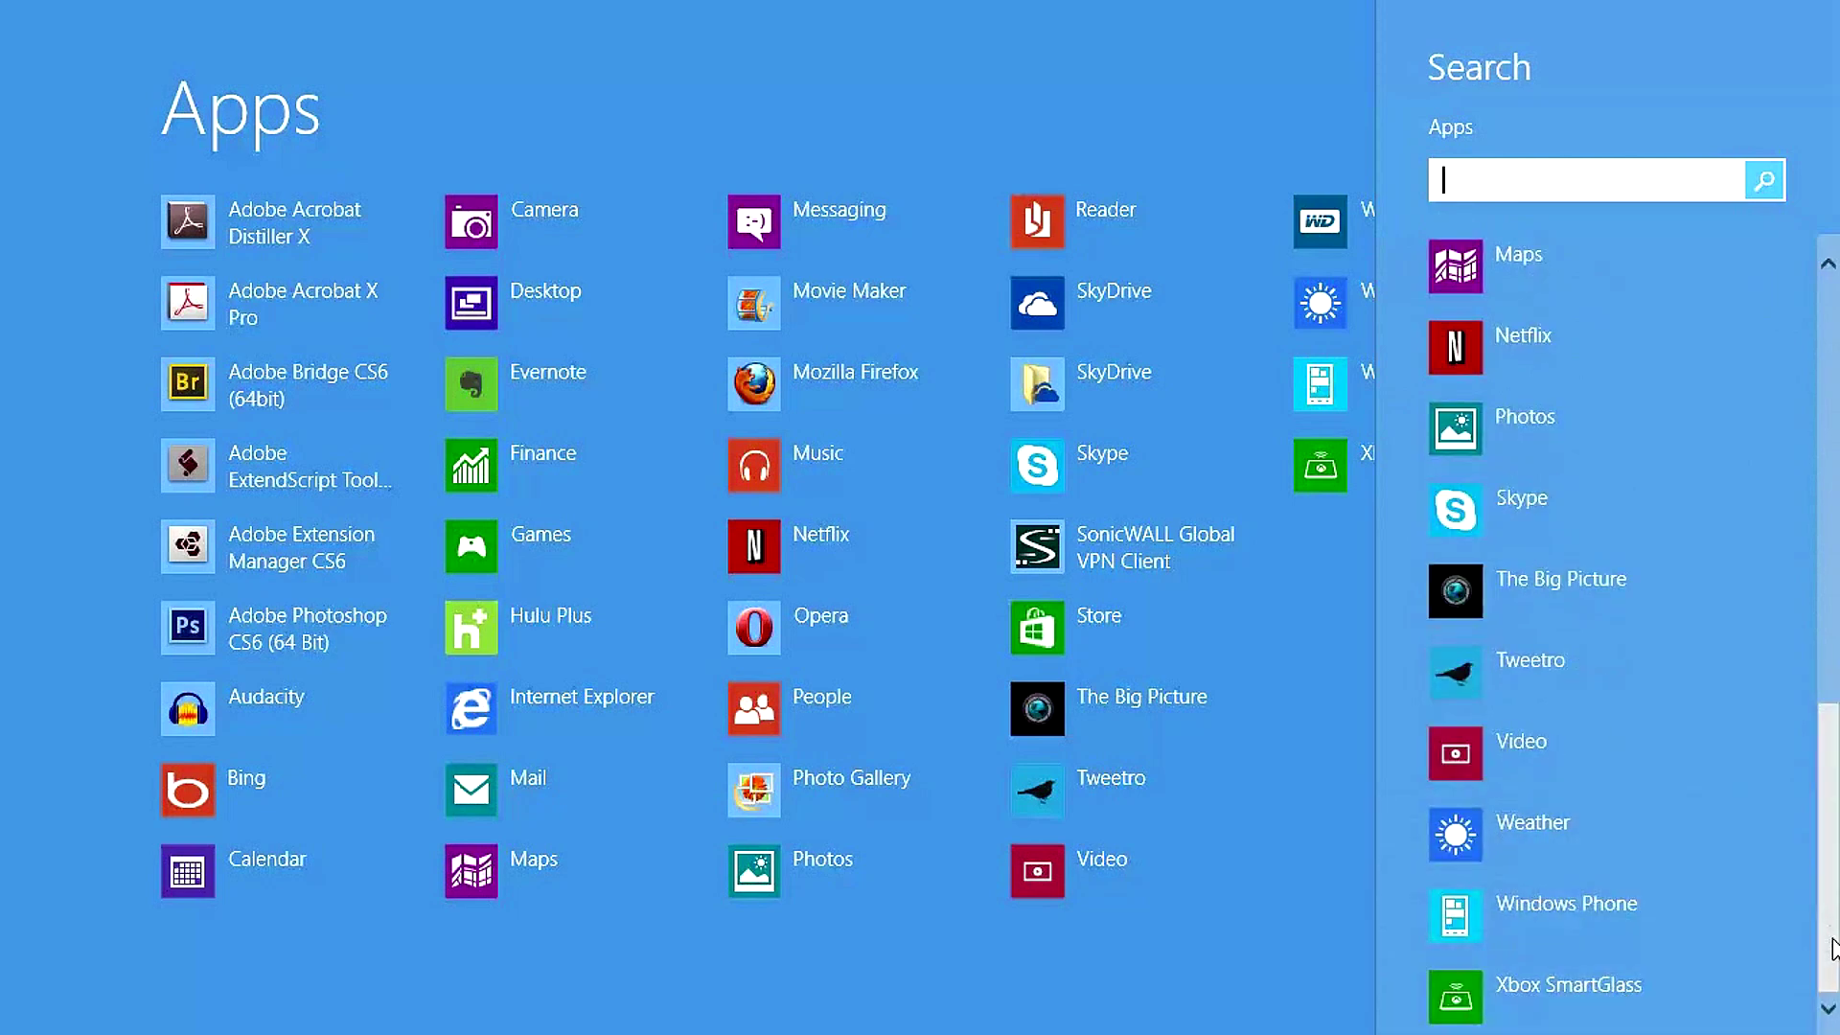
pyautogui.scroll(10, 1774, 969)
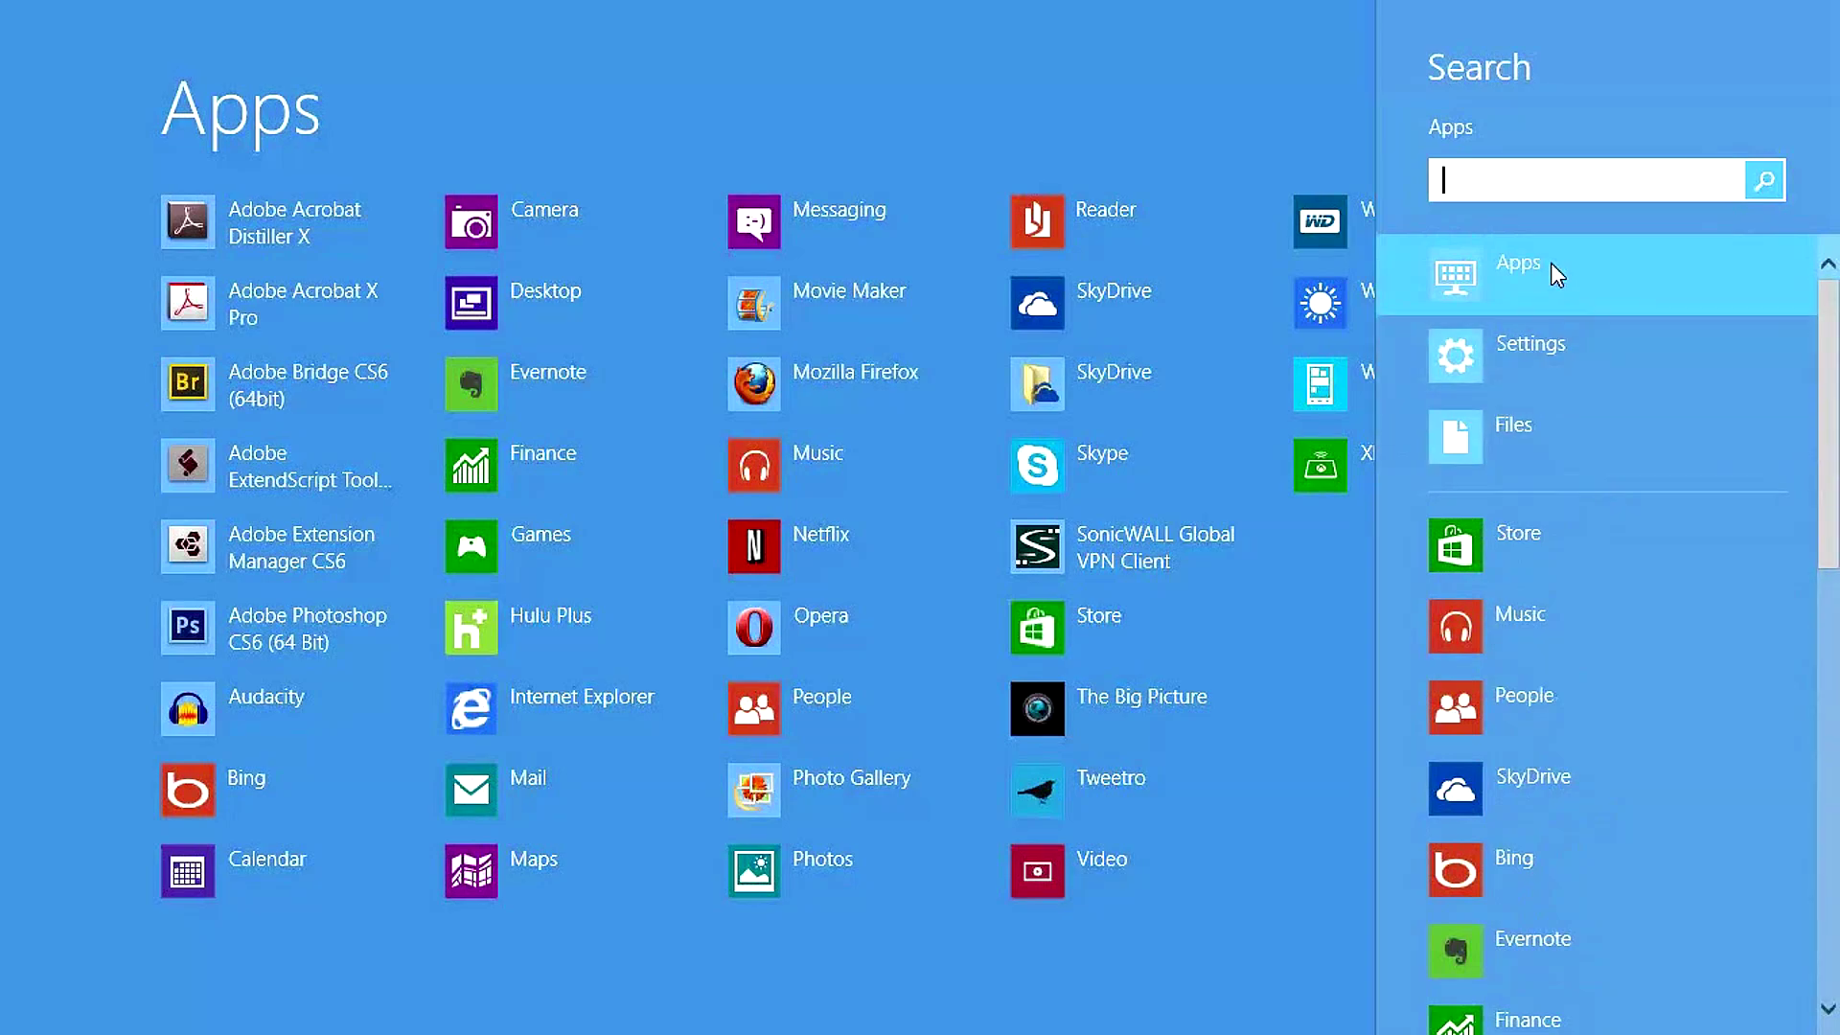
pyautogui.moveTo(1811, 410)
pyautogui.mouseDown()
pyautogui.moveTo(1766, 875)
pyautogui.moveTo(1804, 386)
pyautogui.mouseUp()
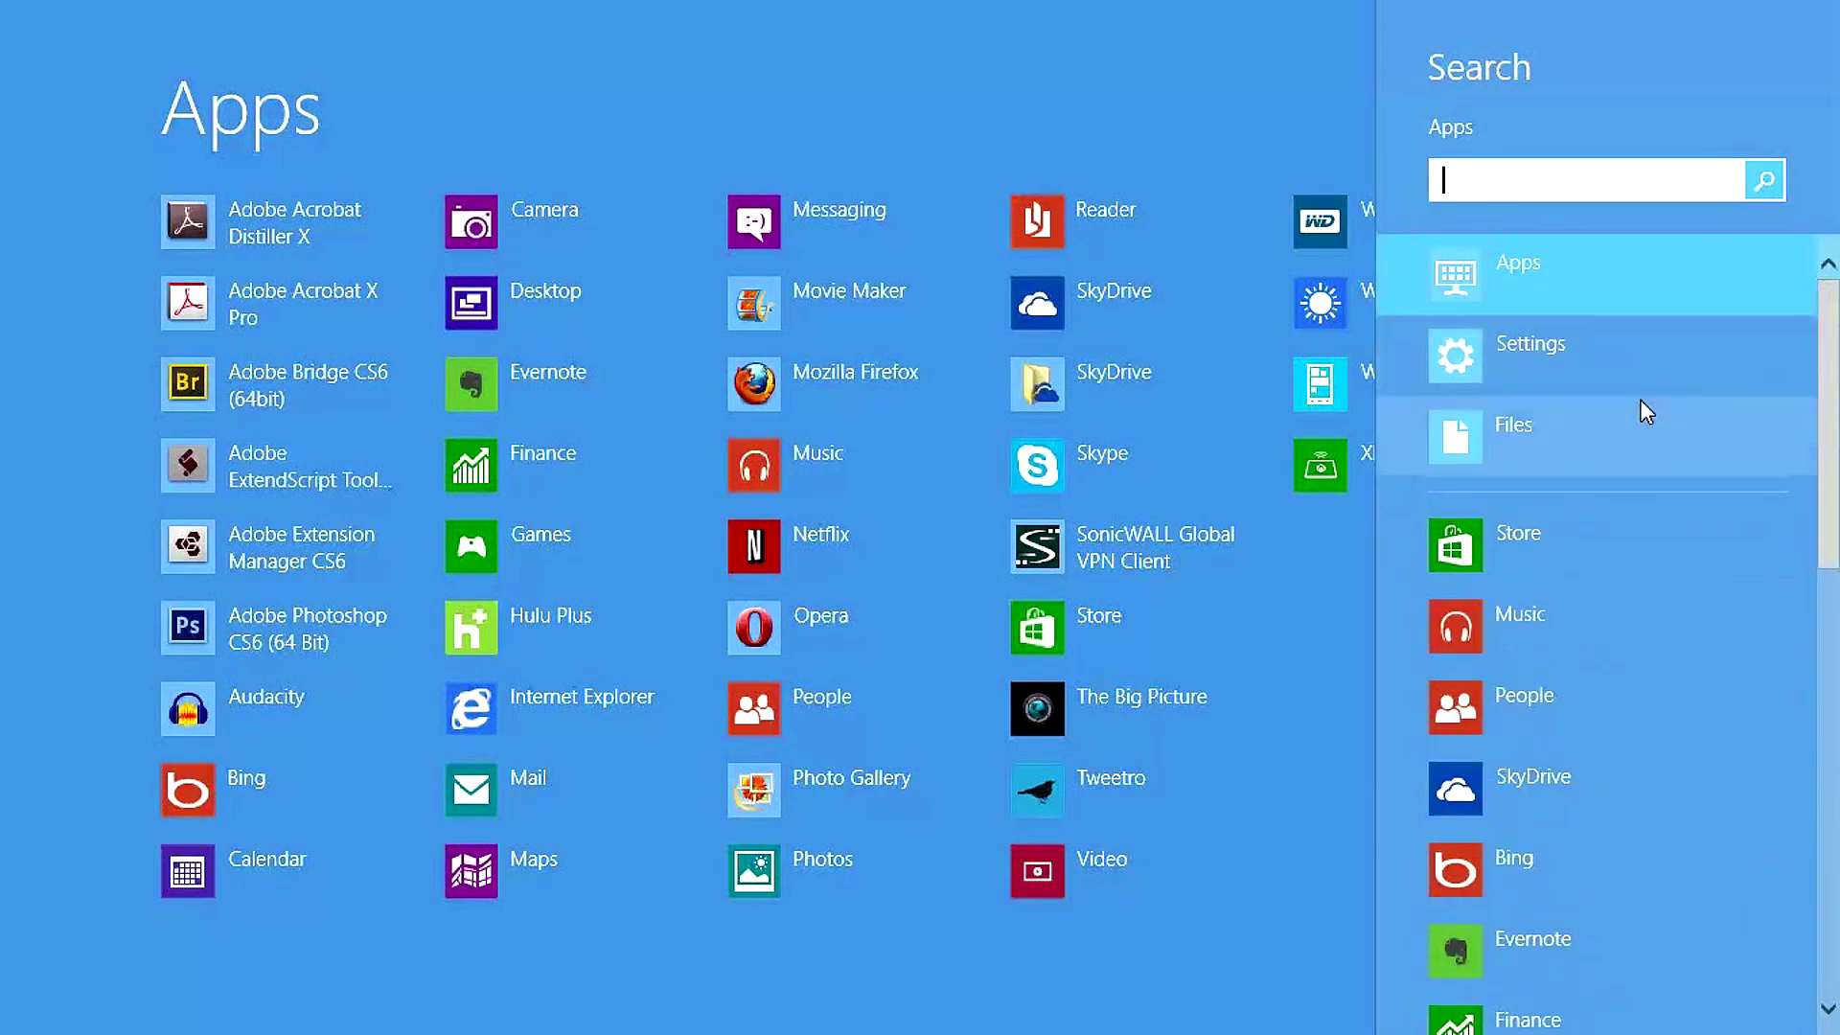
# Step: Switch the search scope to Settings and to Files, and dismiss the search pane
pyautogui.click(1606, 330)
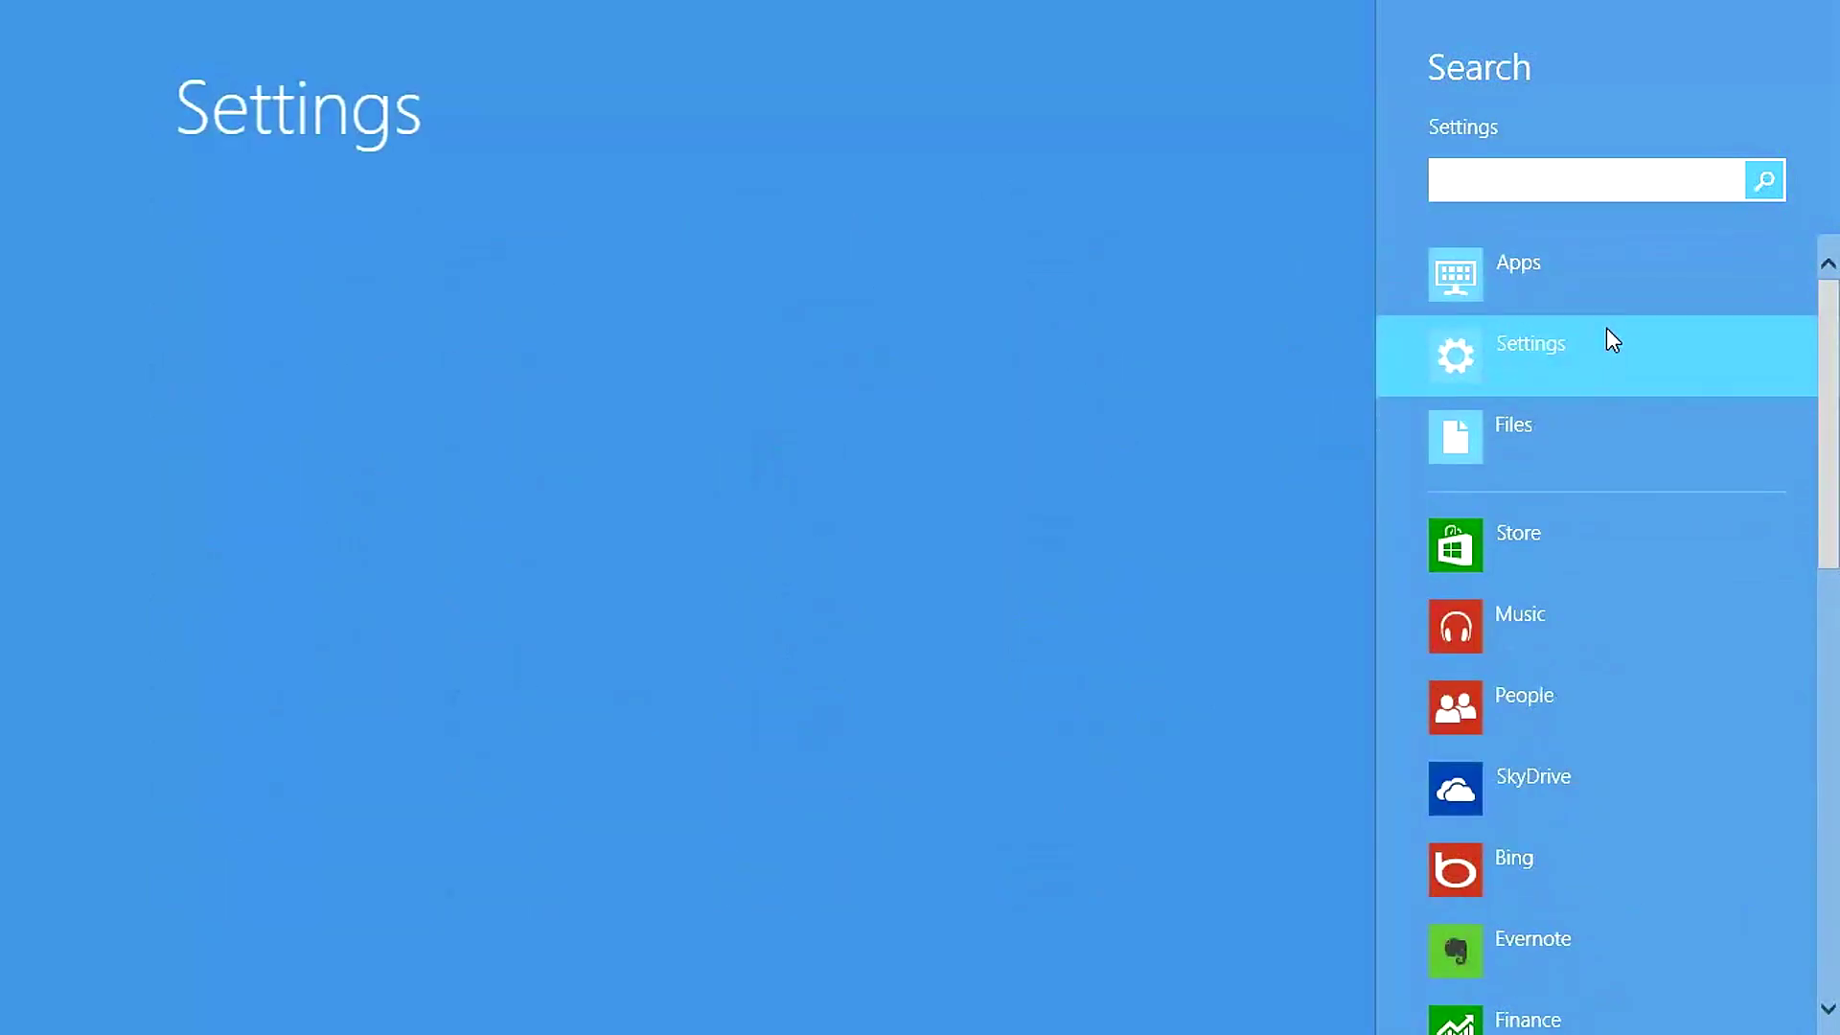
pyautogui.click(1598, 433)
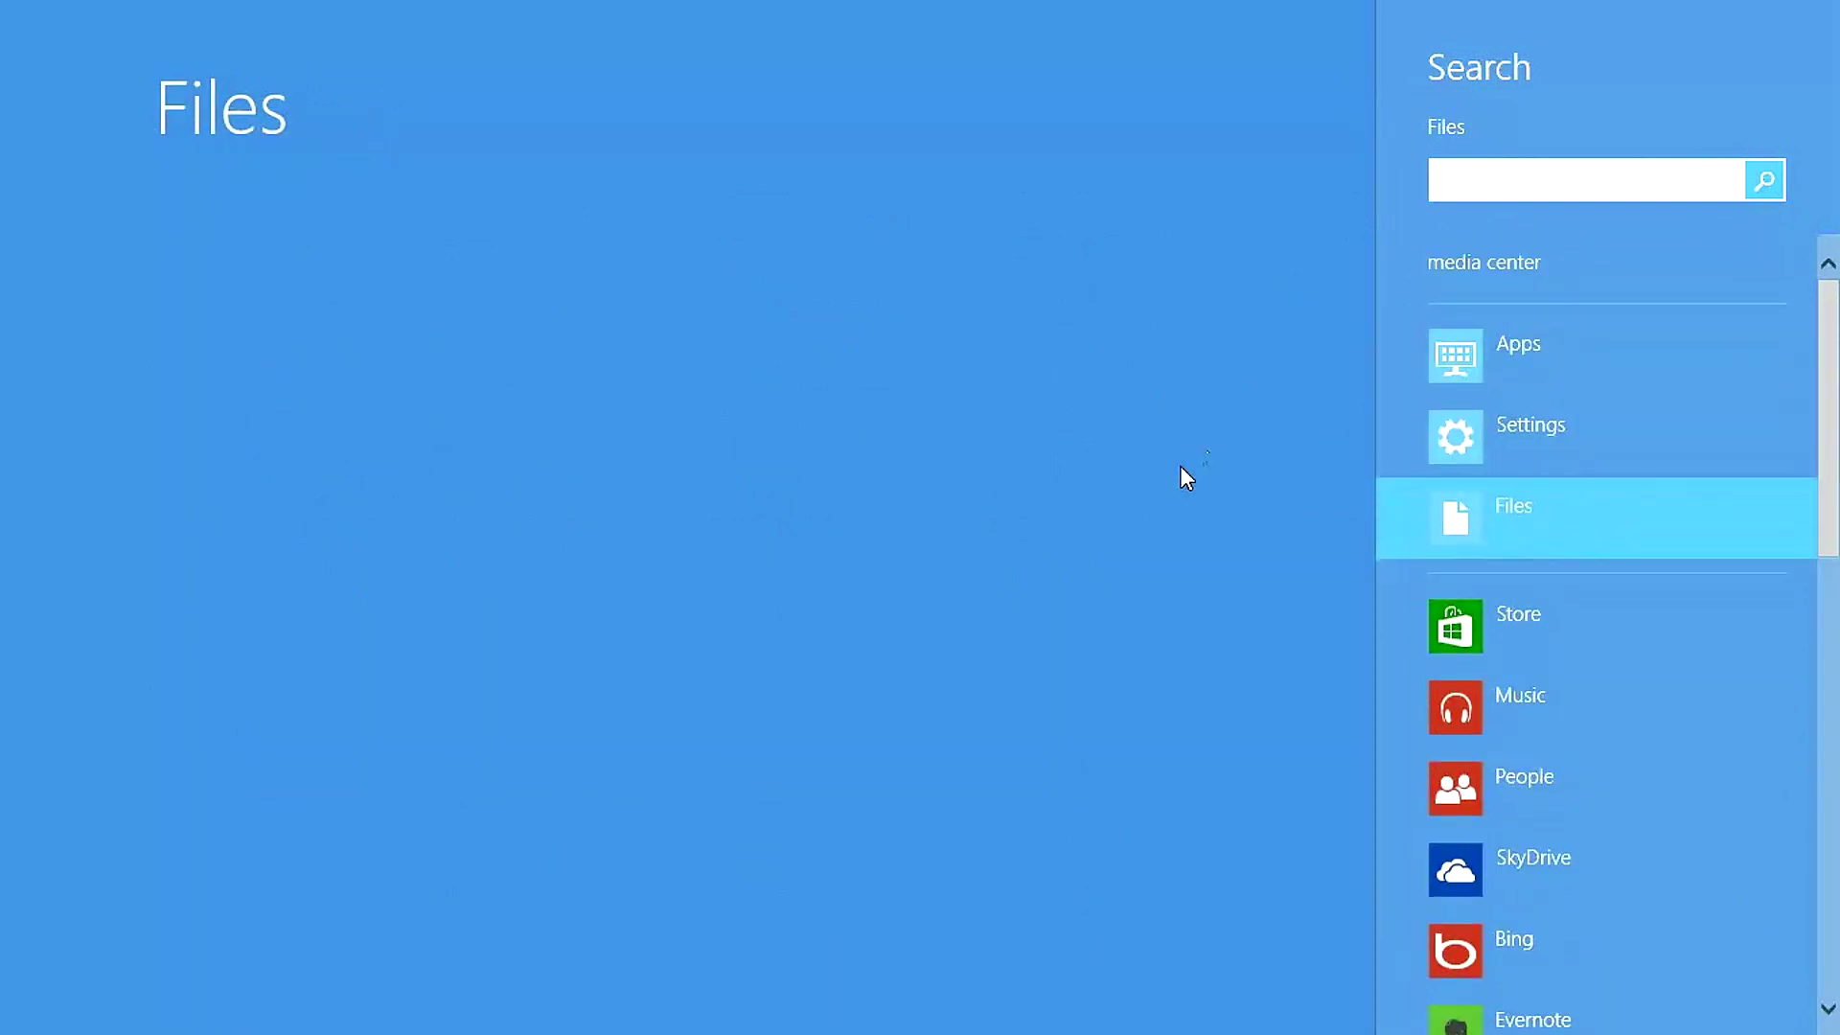
pyautogui.click(1181, 466)
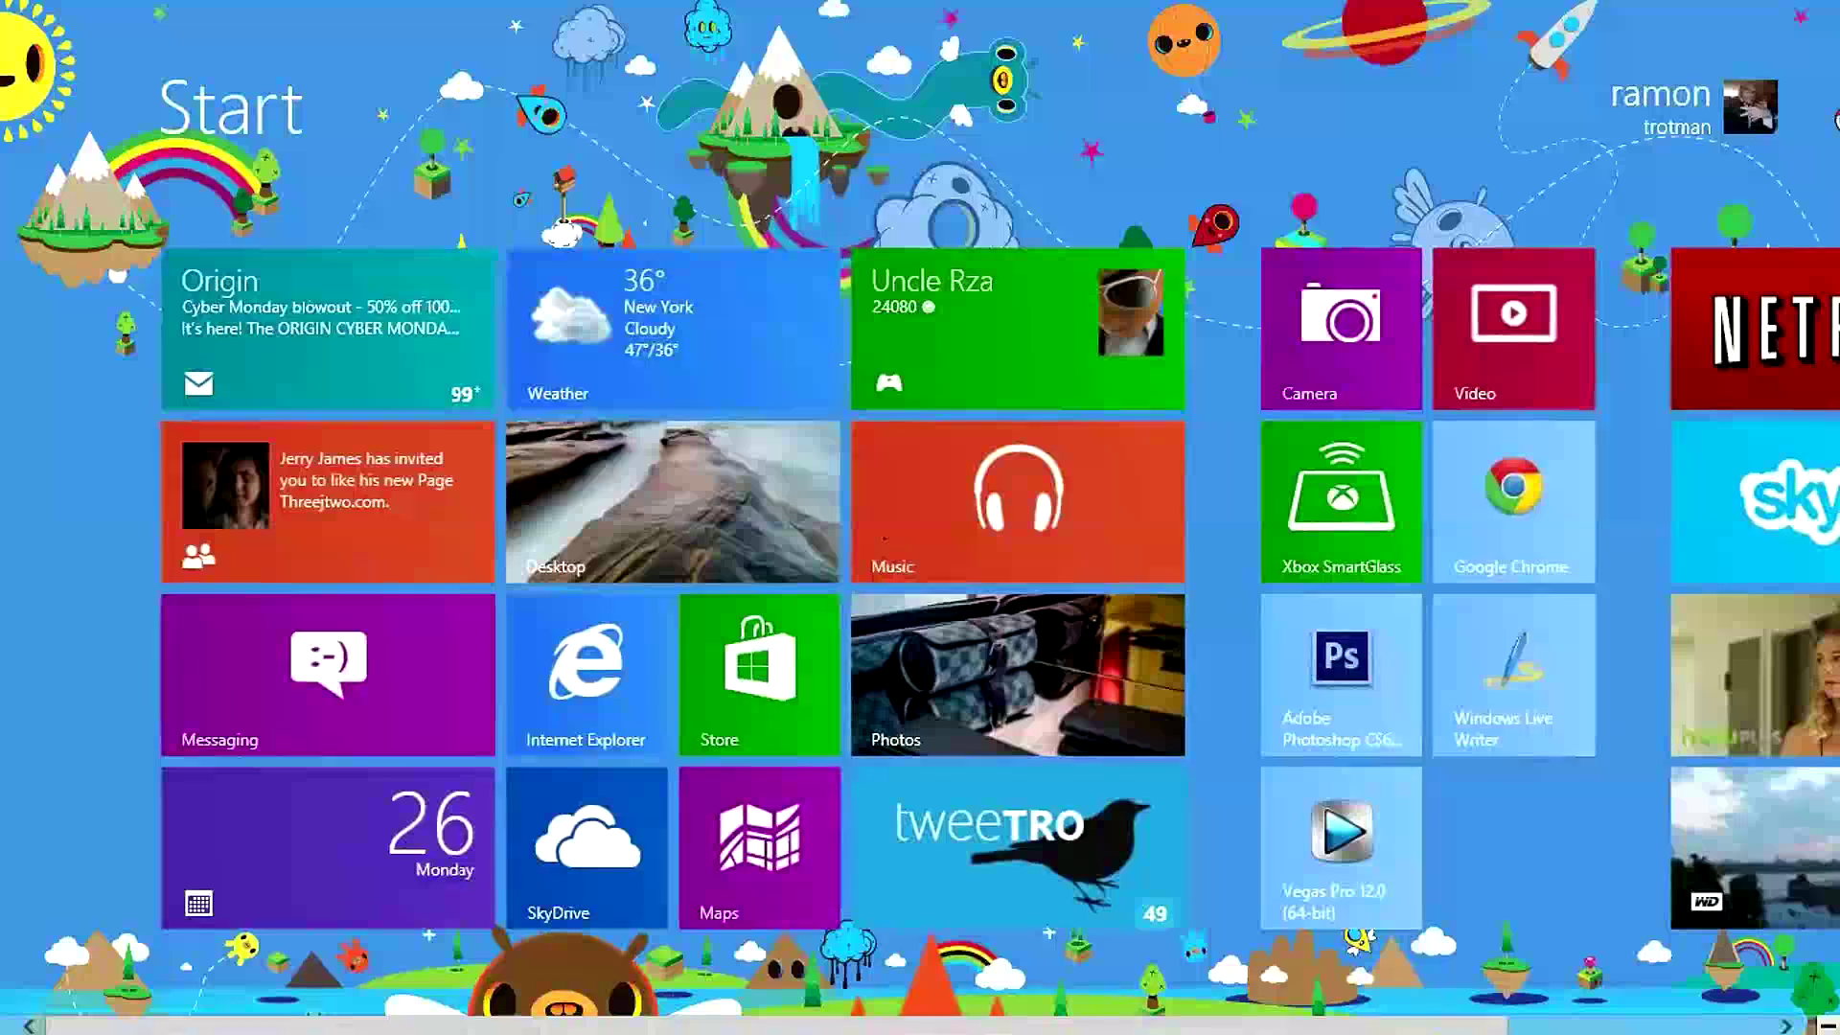
# Step: Reopen the Search charm with the Apps scope and return to the Start screen
pyautogui.moveTo(1785, 297)
pyautogui.click(1784, 287)
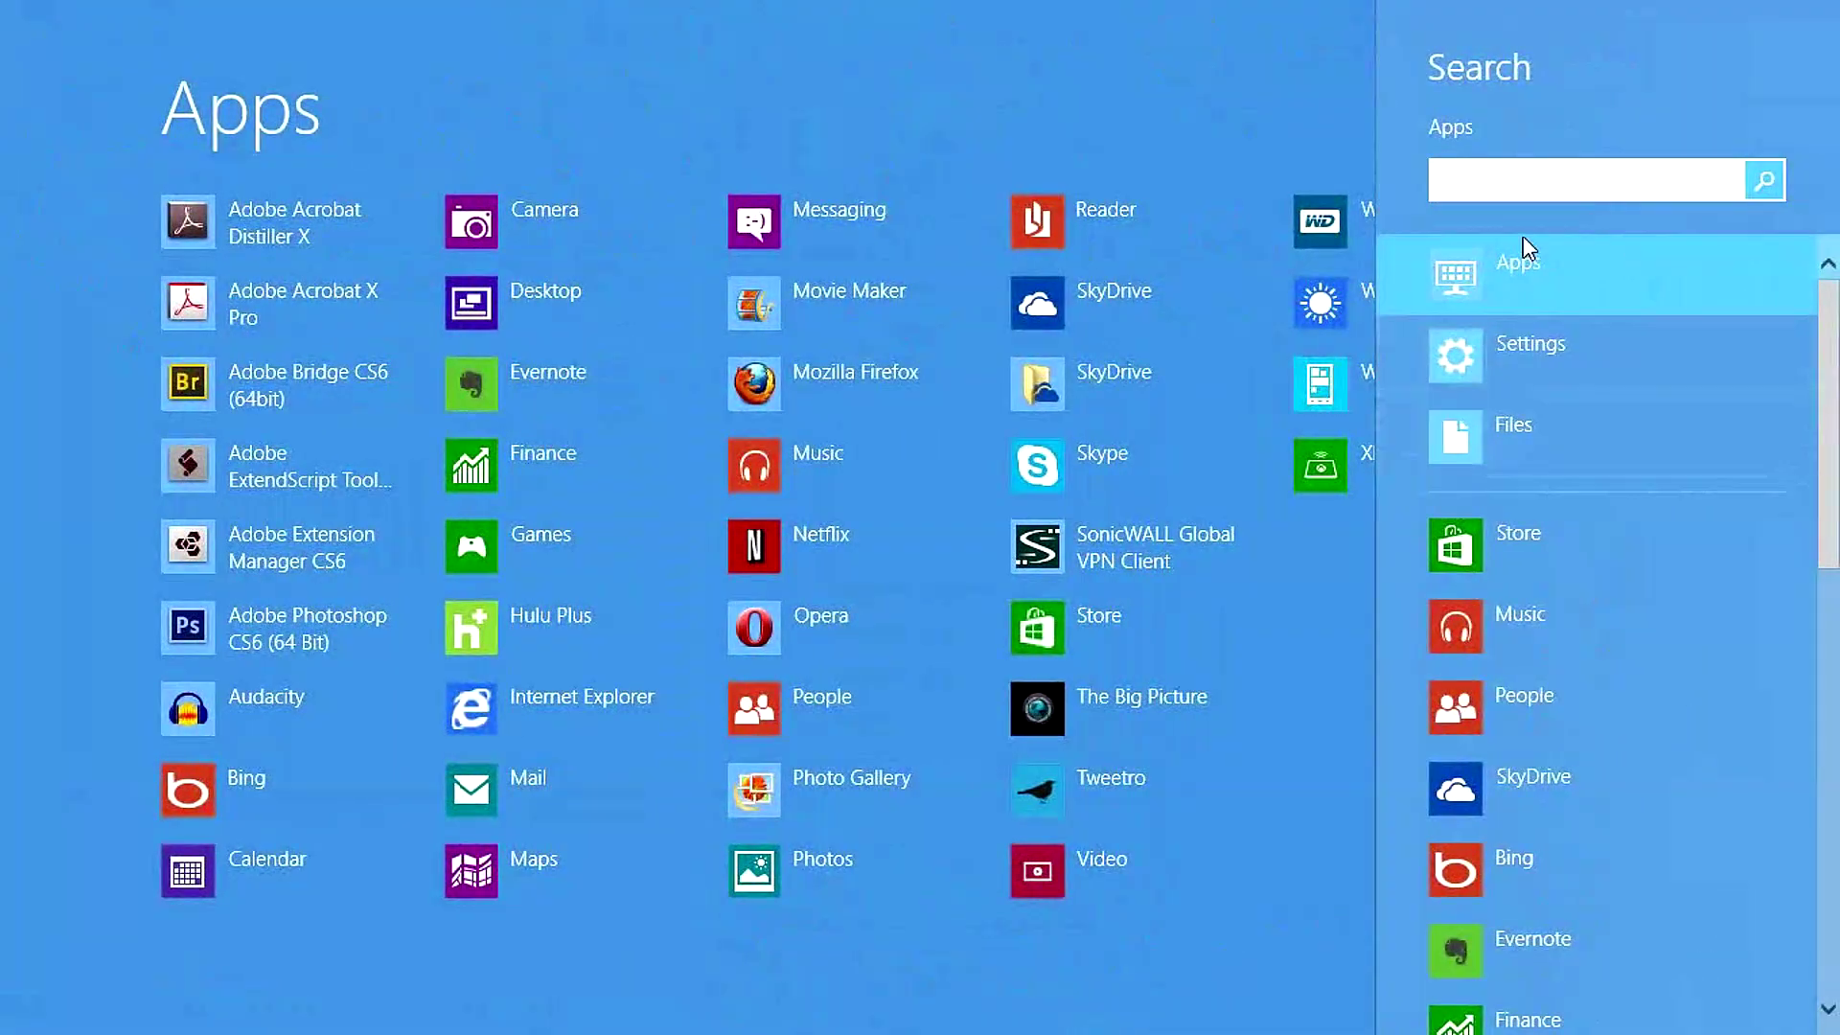
pyautogui.press('super')
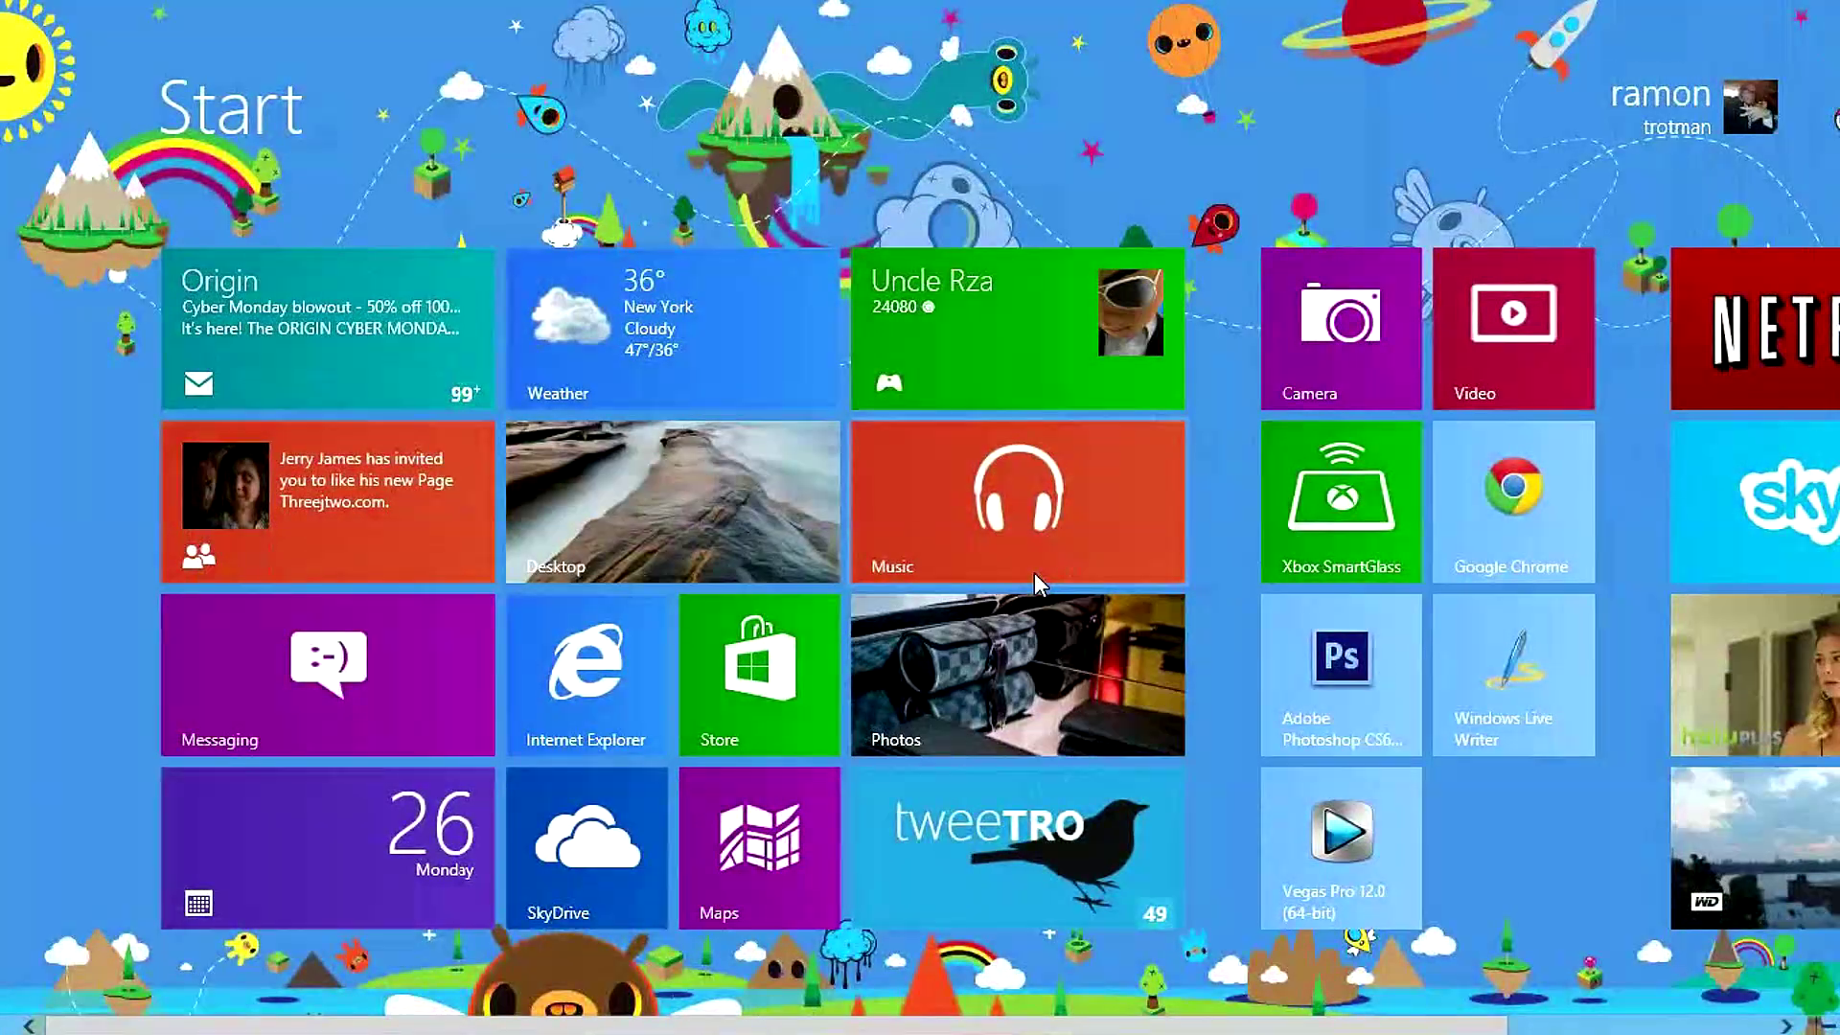
# Step: Search for "bing" directly from the Start screen and close the search
pyautogui.write('b')
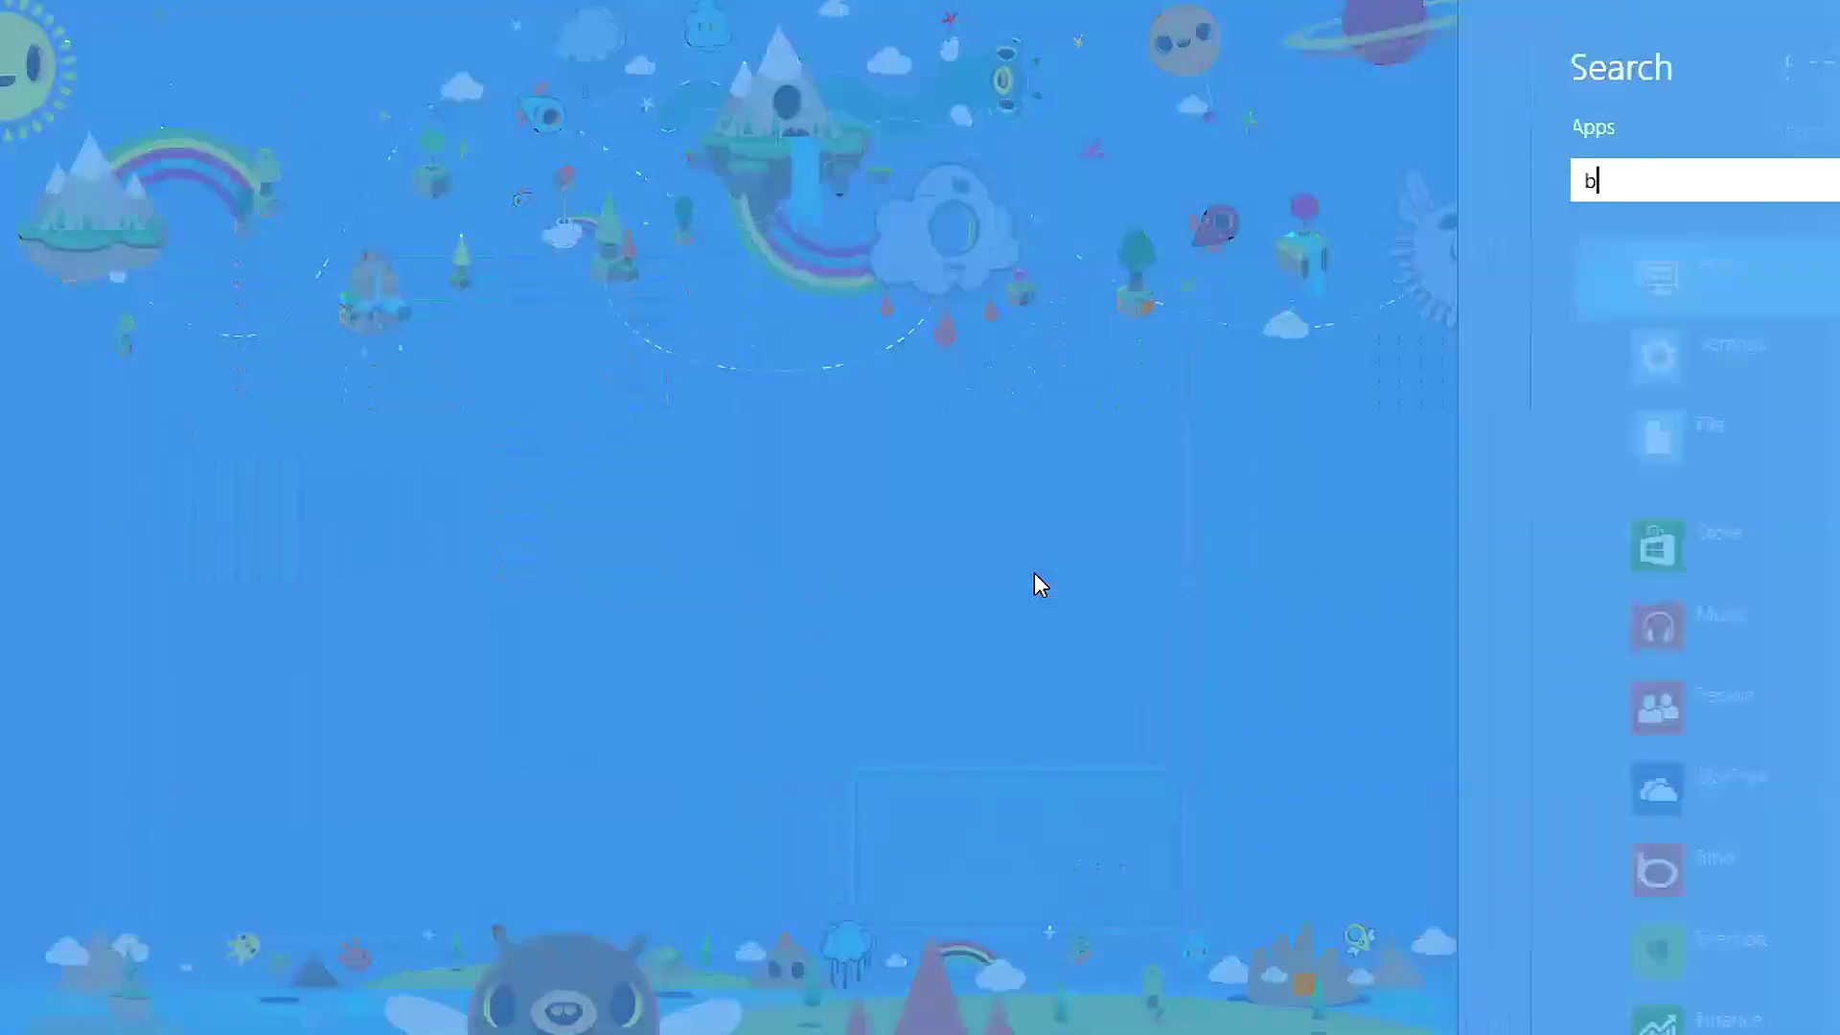
pyautogui.write('ing')
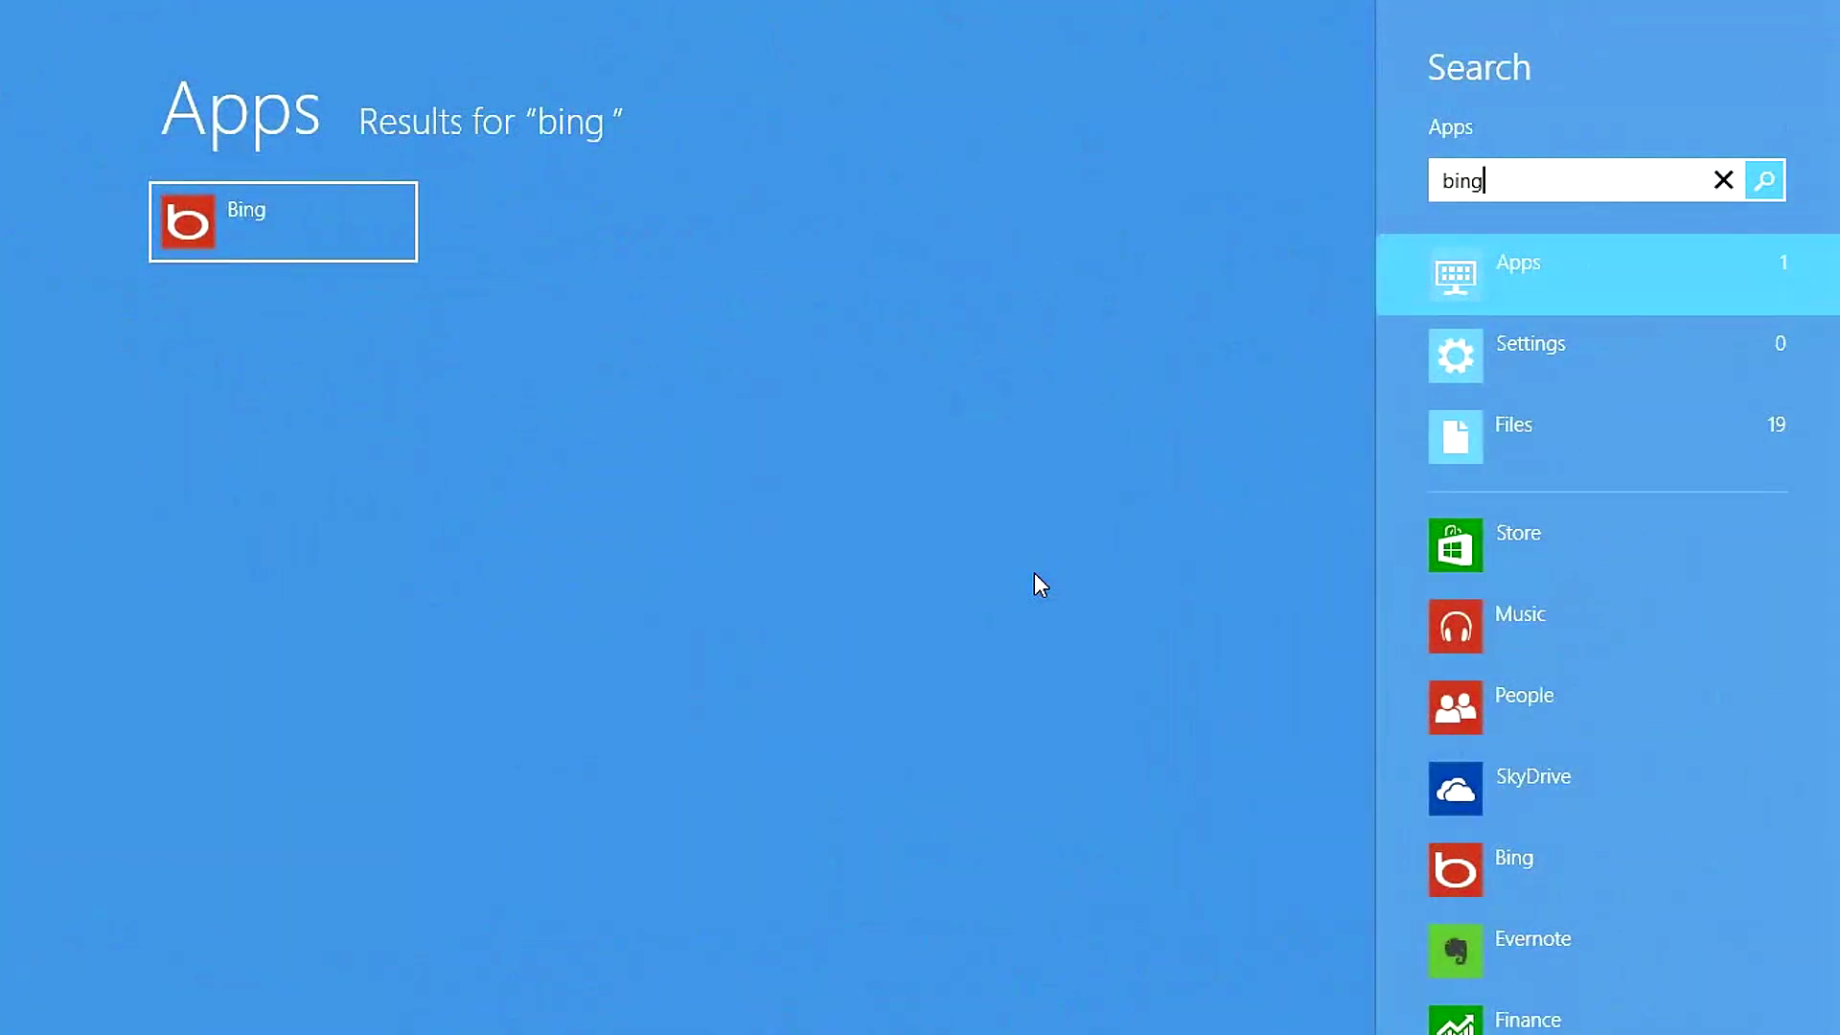
pyautogui.press('Escape')
pyautogui.press('Escape')
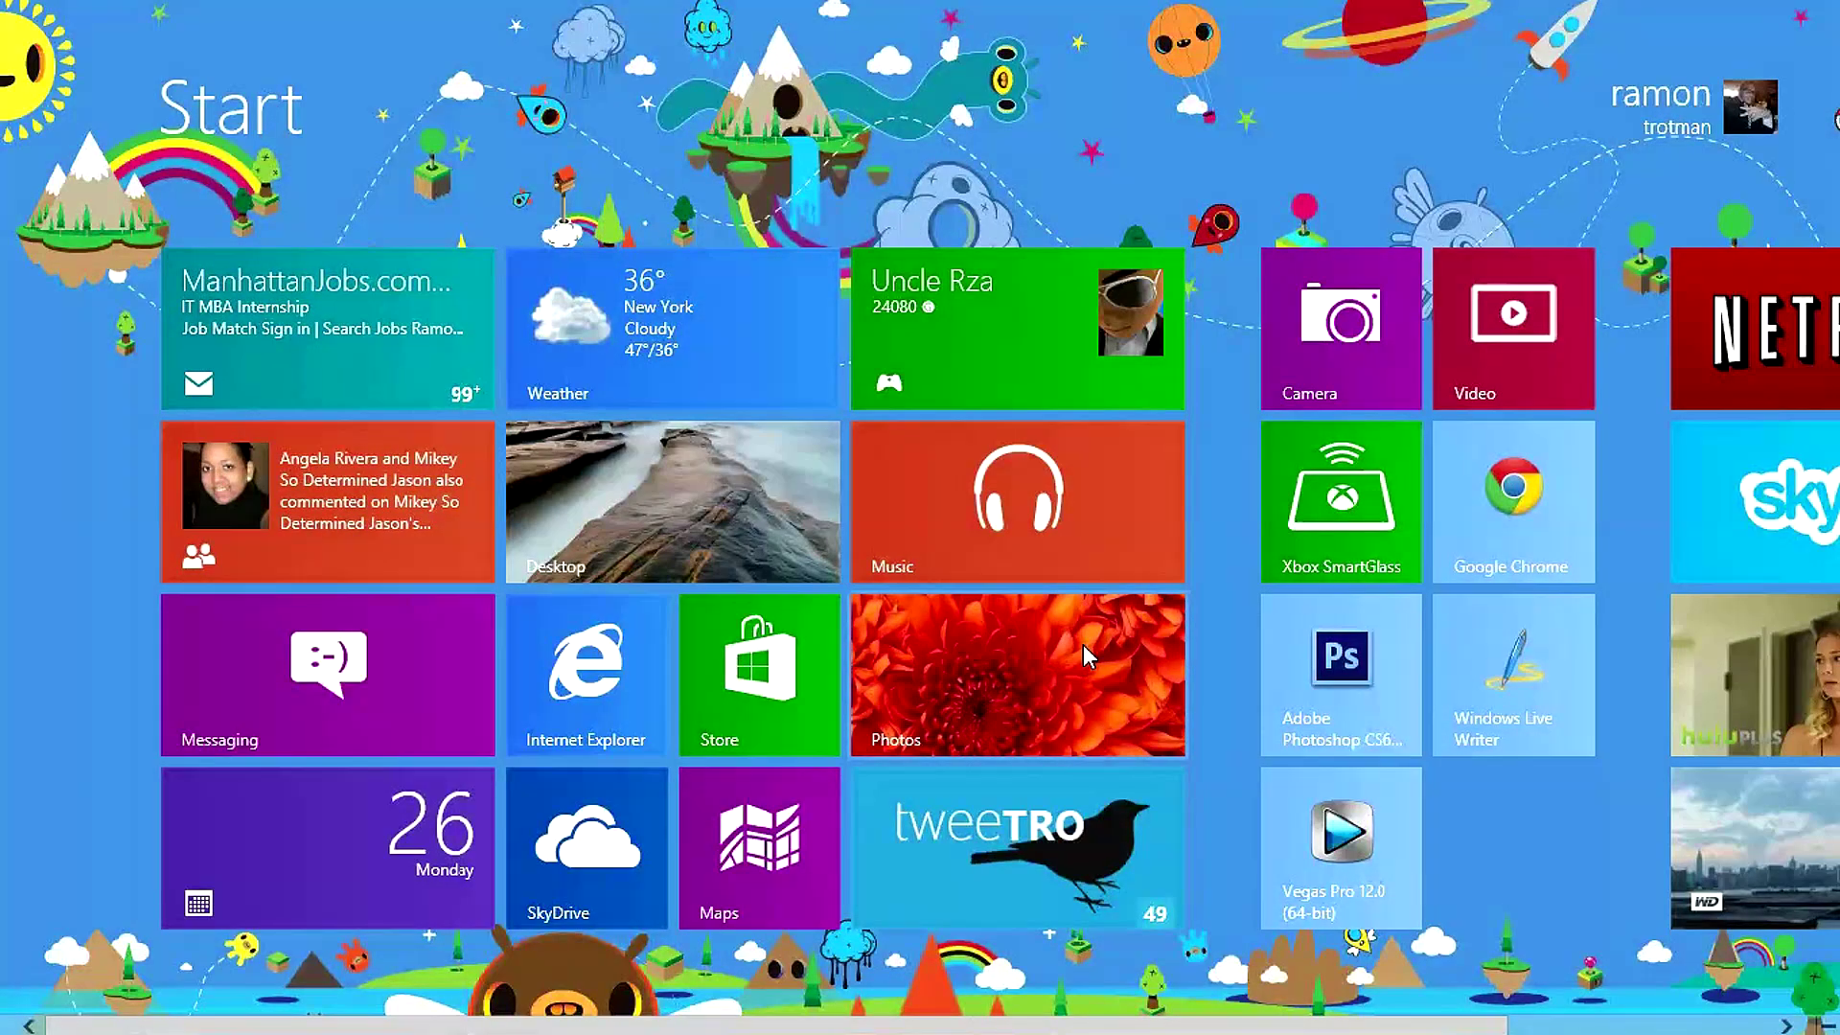
# Step: Search for "img" directly from the Start screen, clear the query and leave the search
pyautogui.write('img')
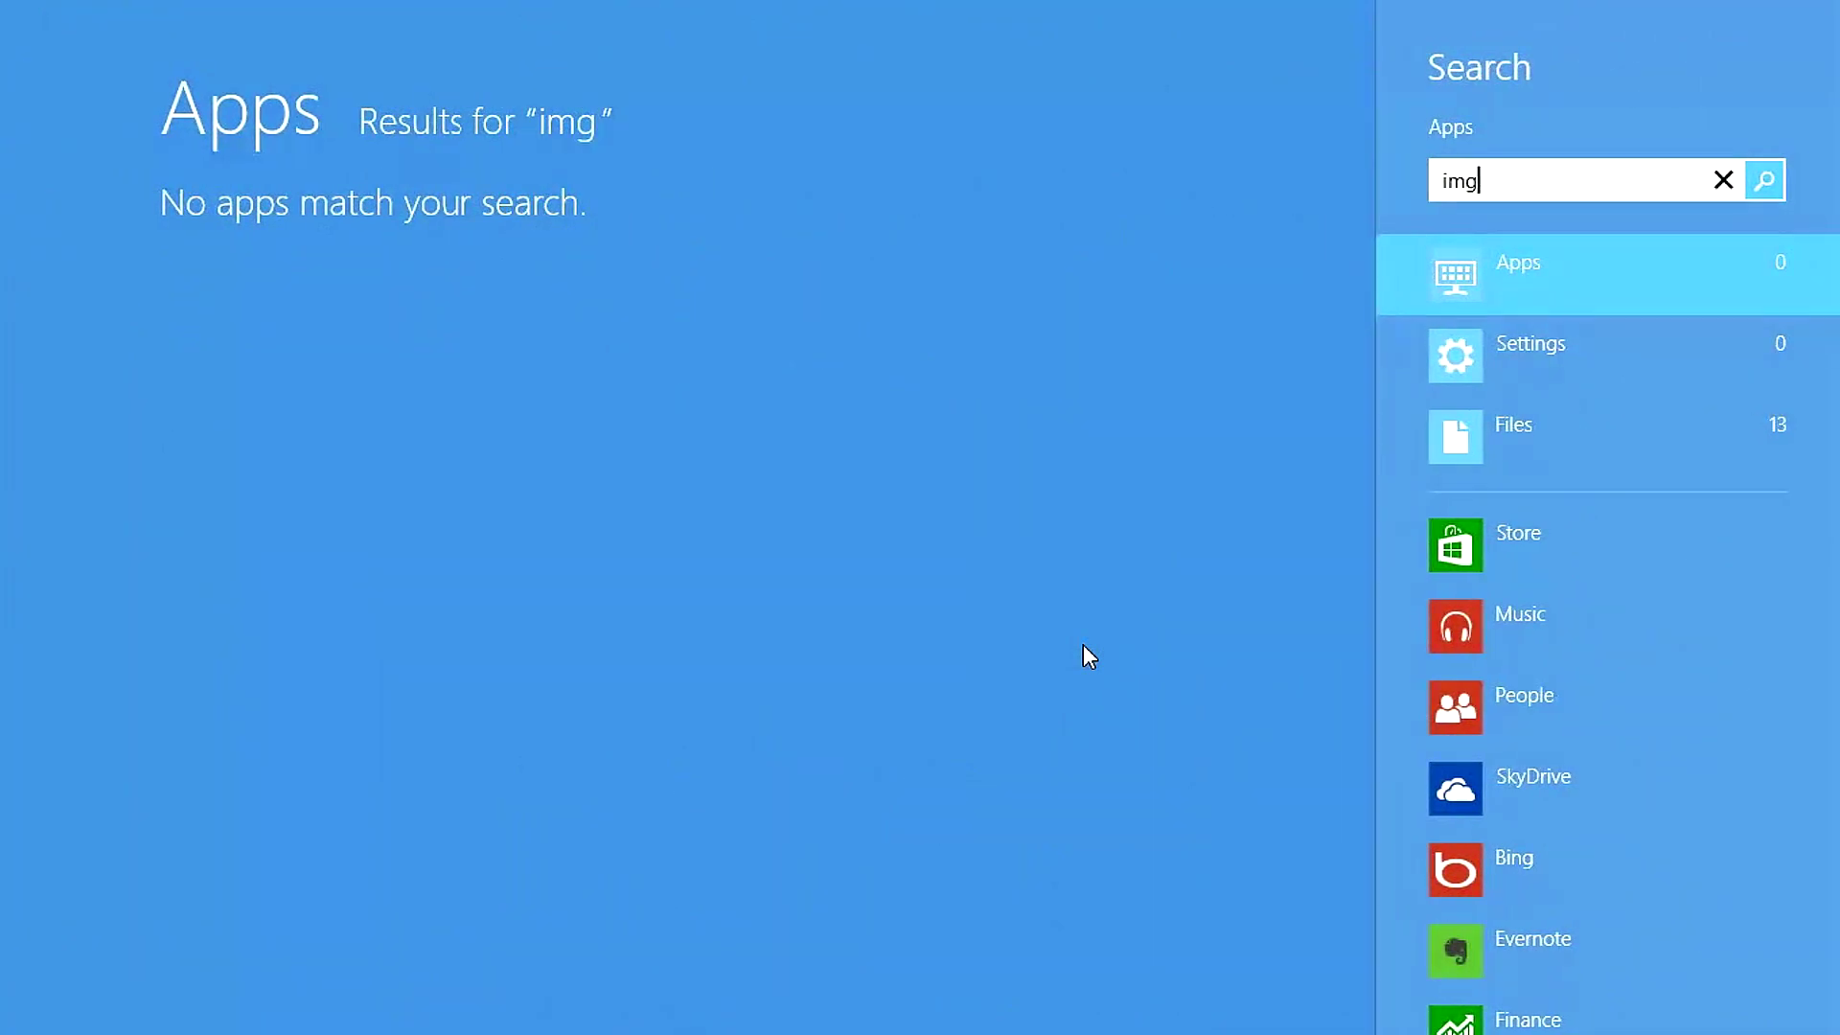
pyautogui.press('BackSpace')
pyautogui.press('BackSpace')
pyautogui.press('BackSpace')
pyautogui.press('Escape')
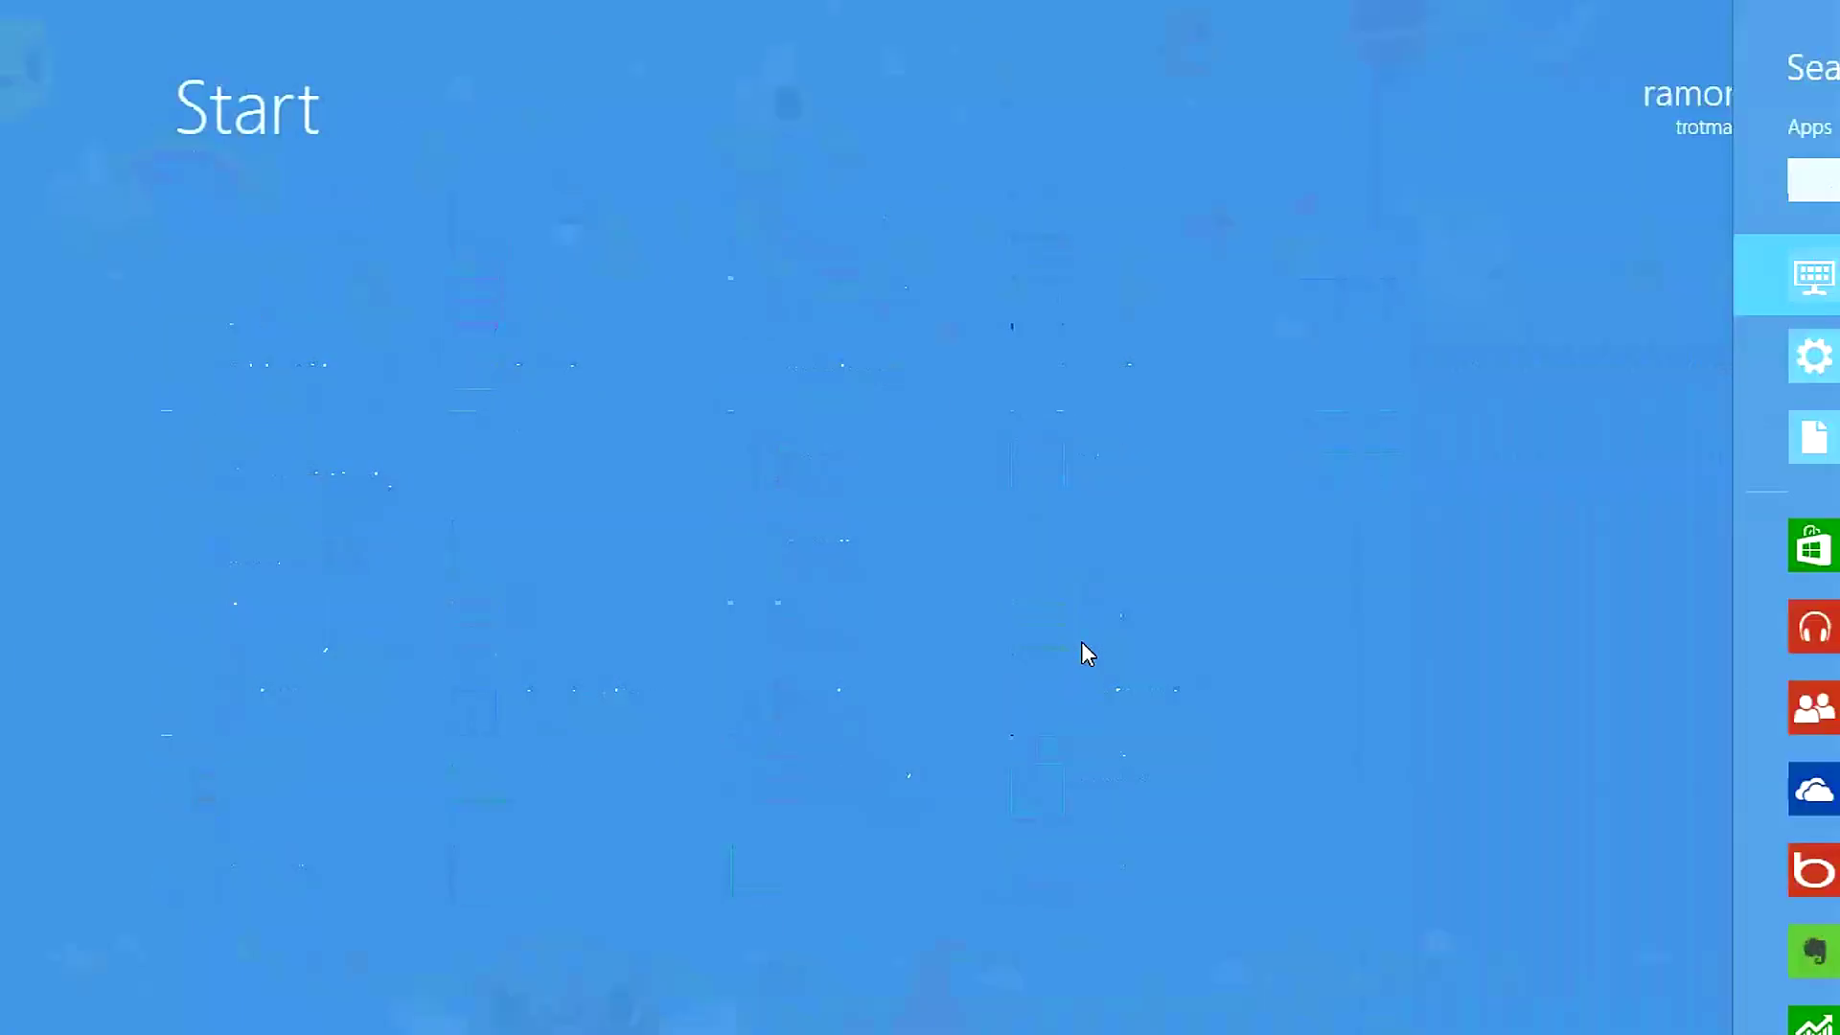
# Step: Search for "power" from the Start screen, show the Settings results and open Power Options
pyautogui.write('power')
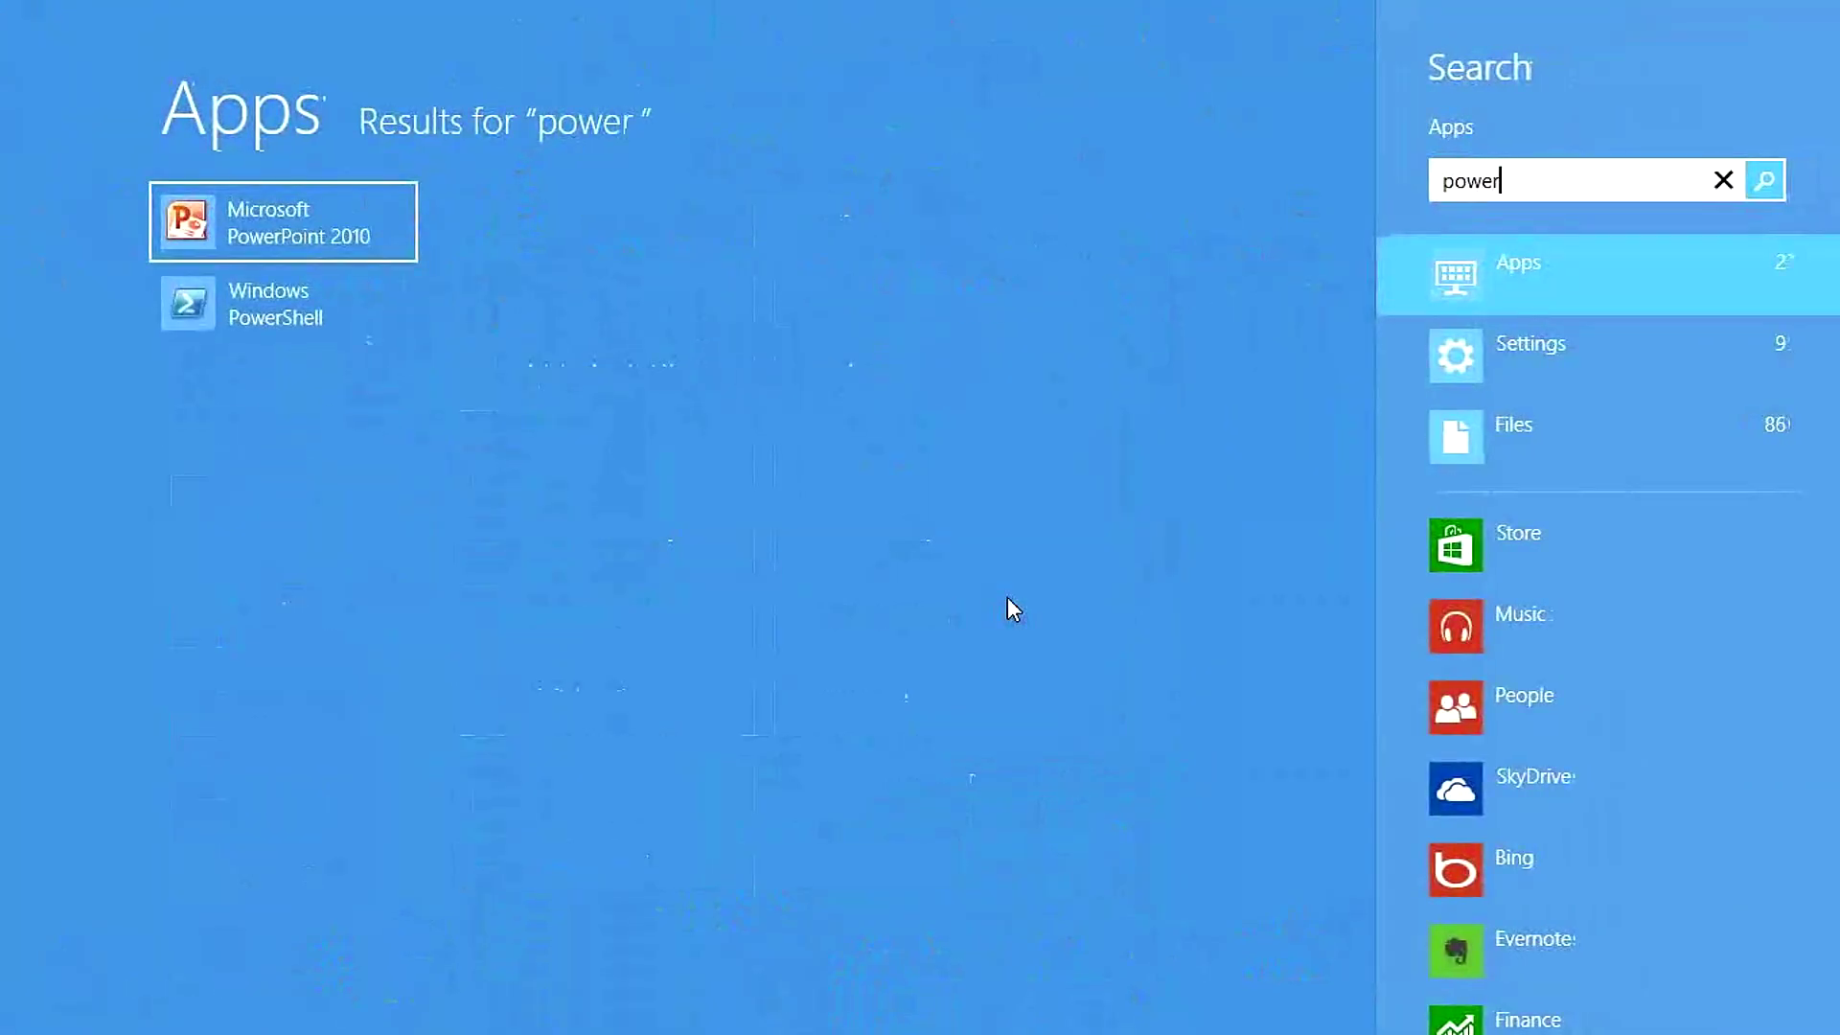
pyautogui.click(1595, 343)
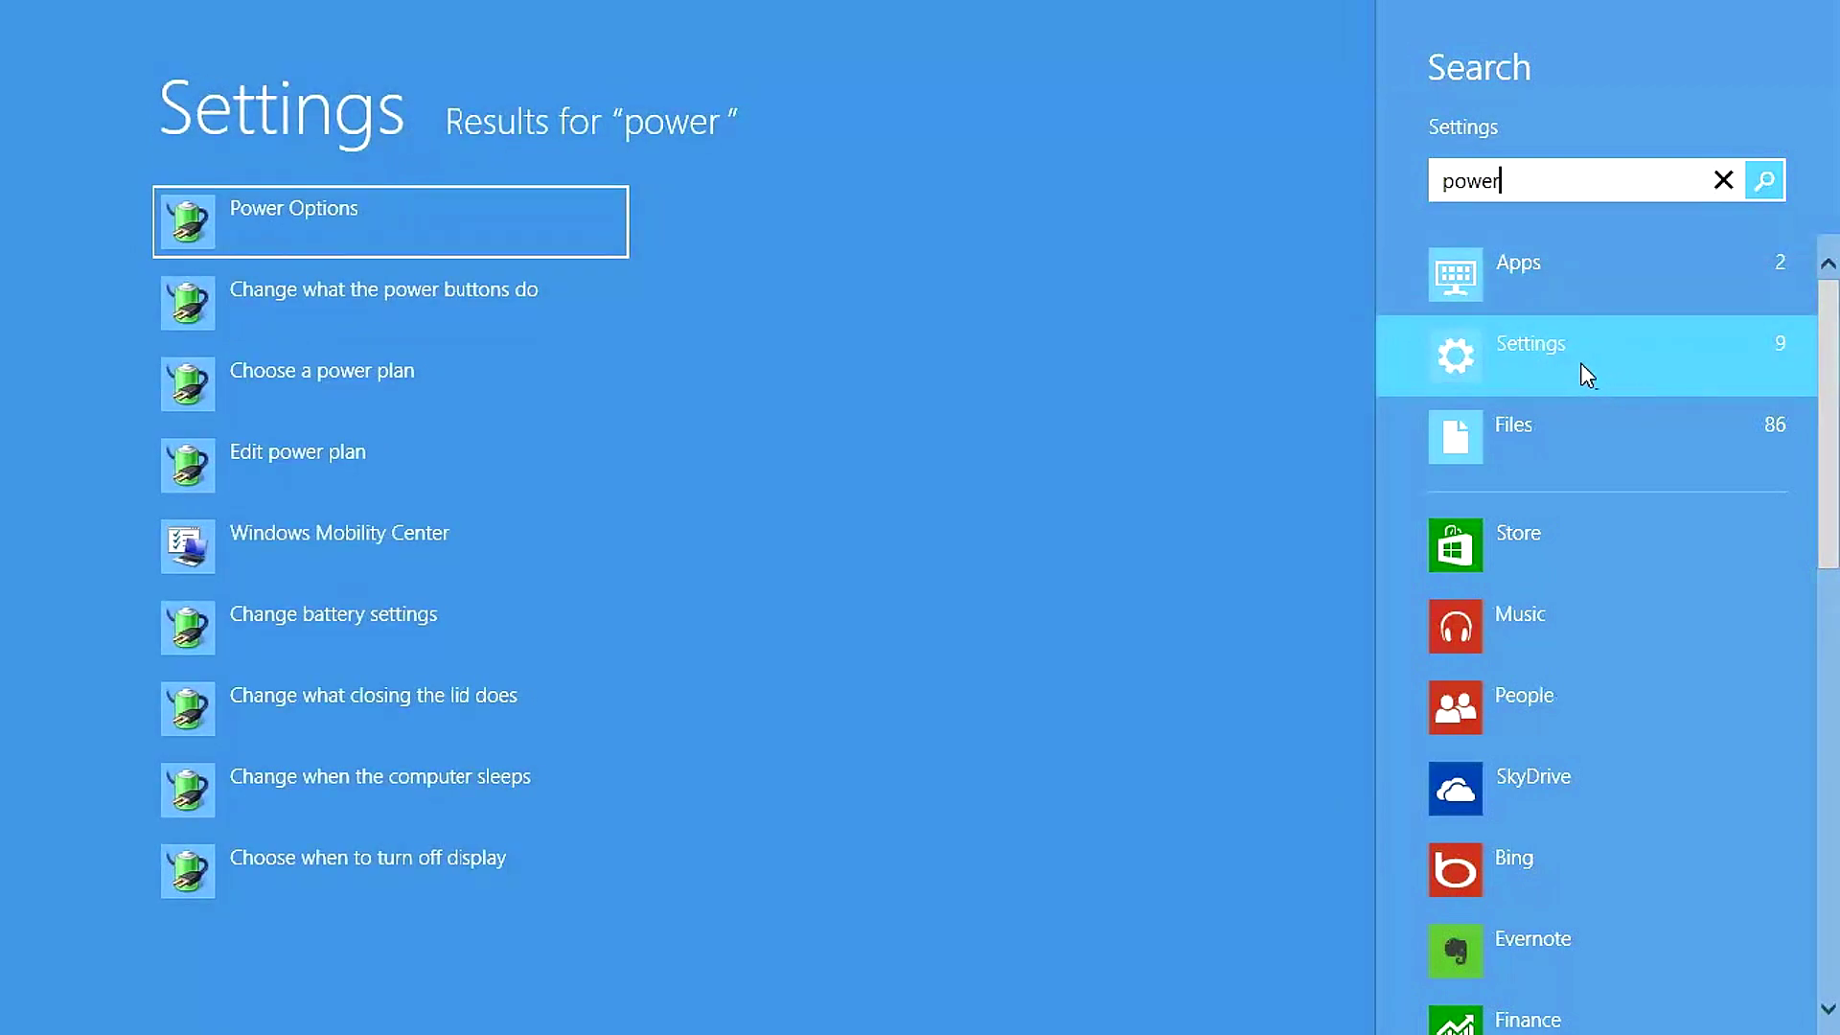
pyautogui.click(502, 230)
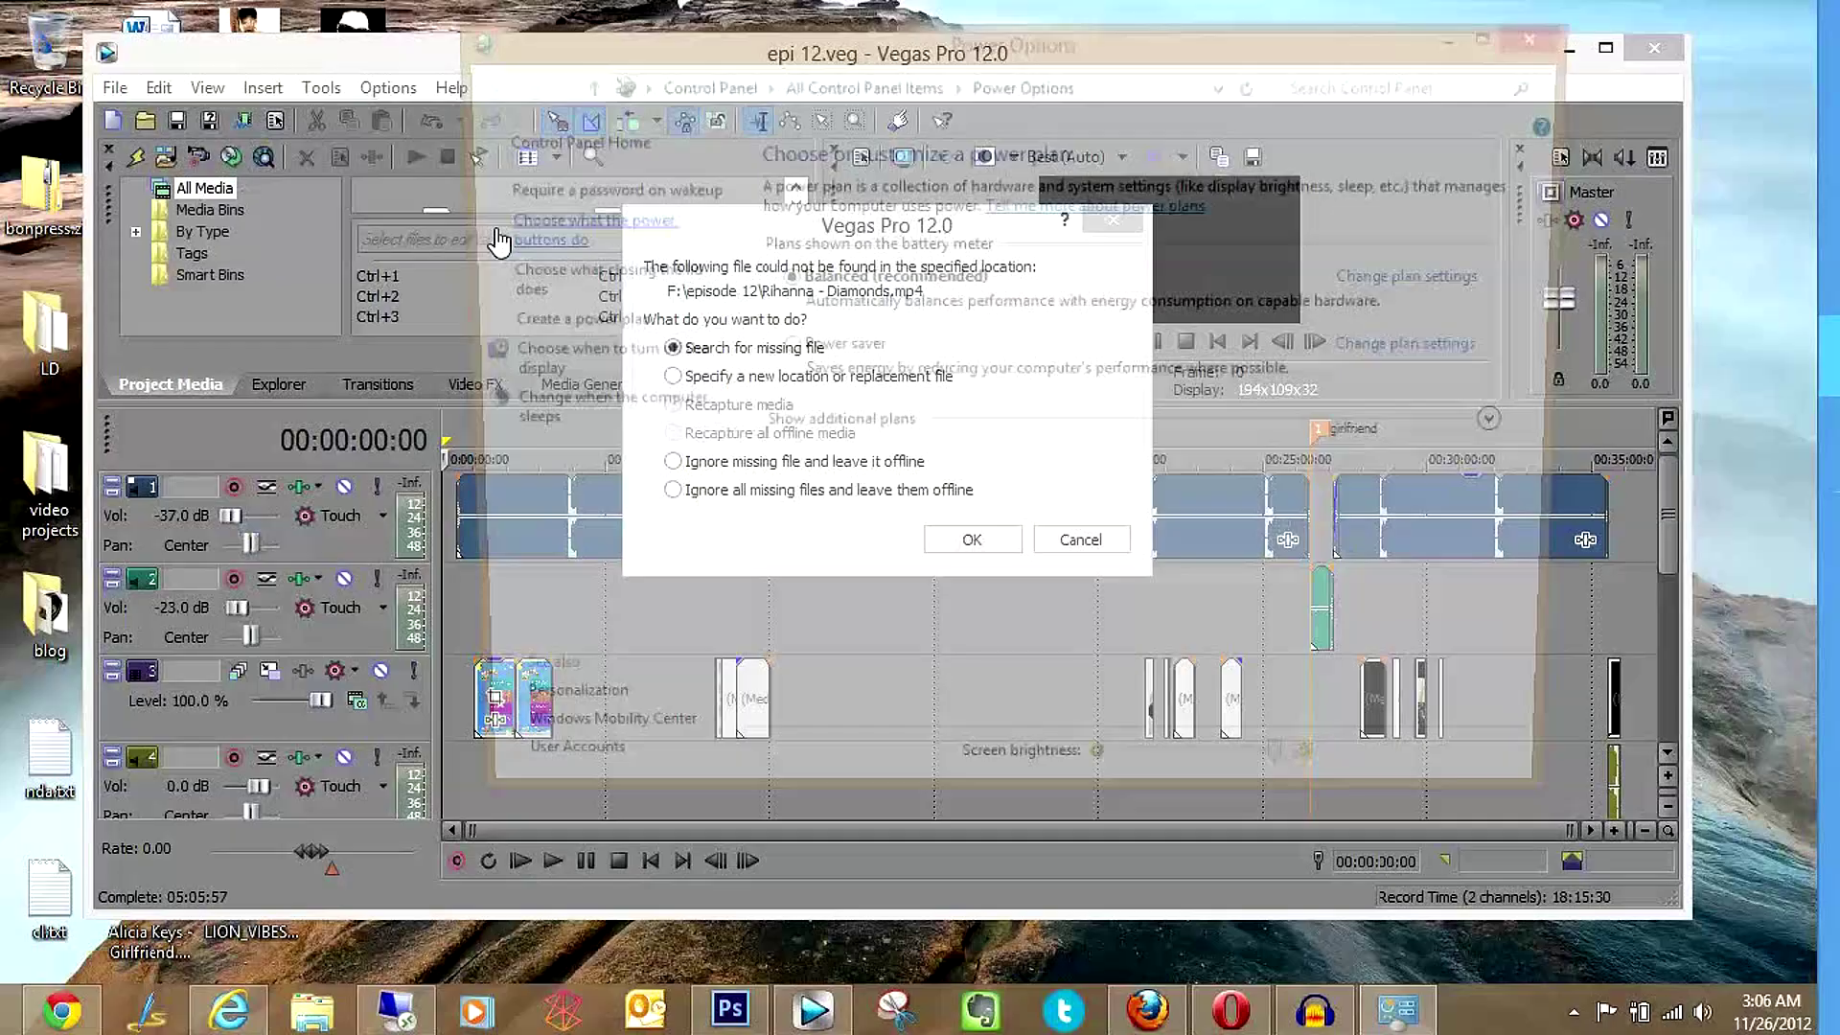
# Step: From the Start screen, cycle repeatedly through the running apps, including Messaging and the desktop, and return to Start
pyautogui.press('super')
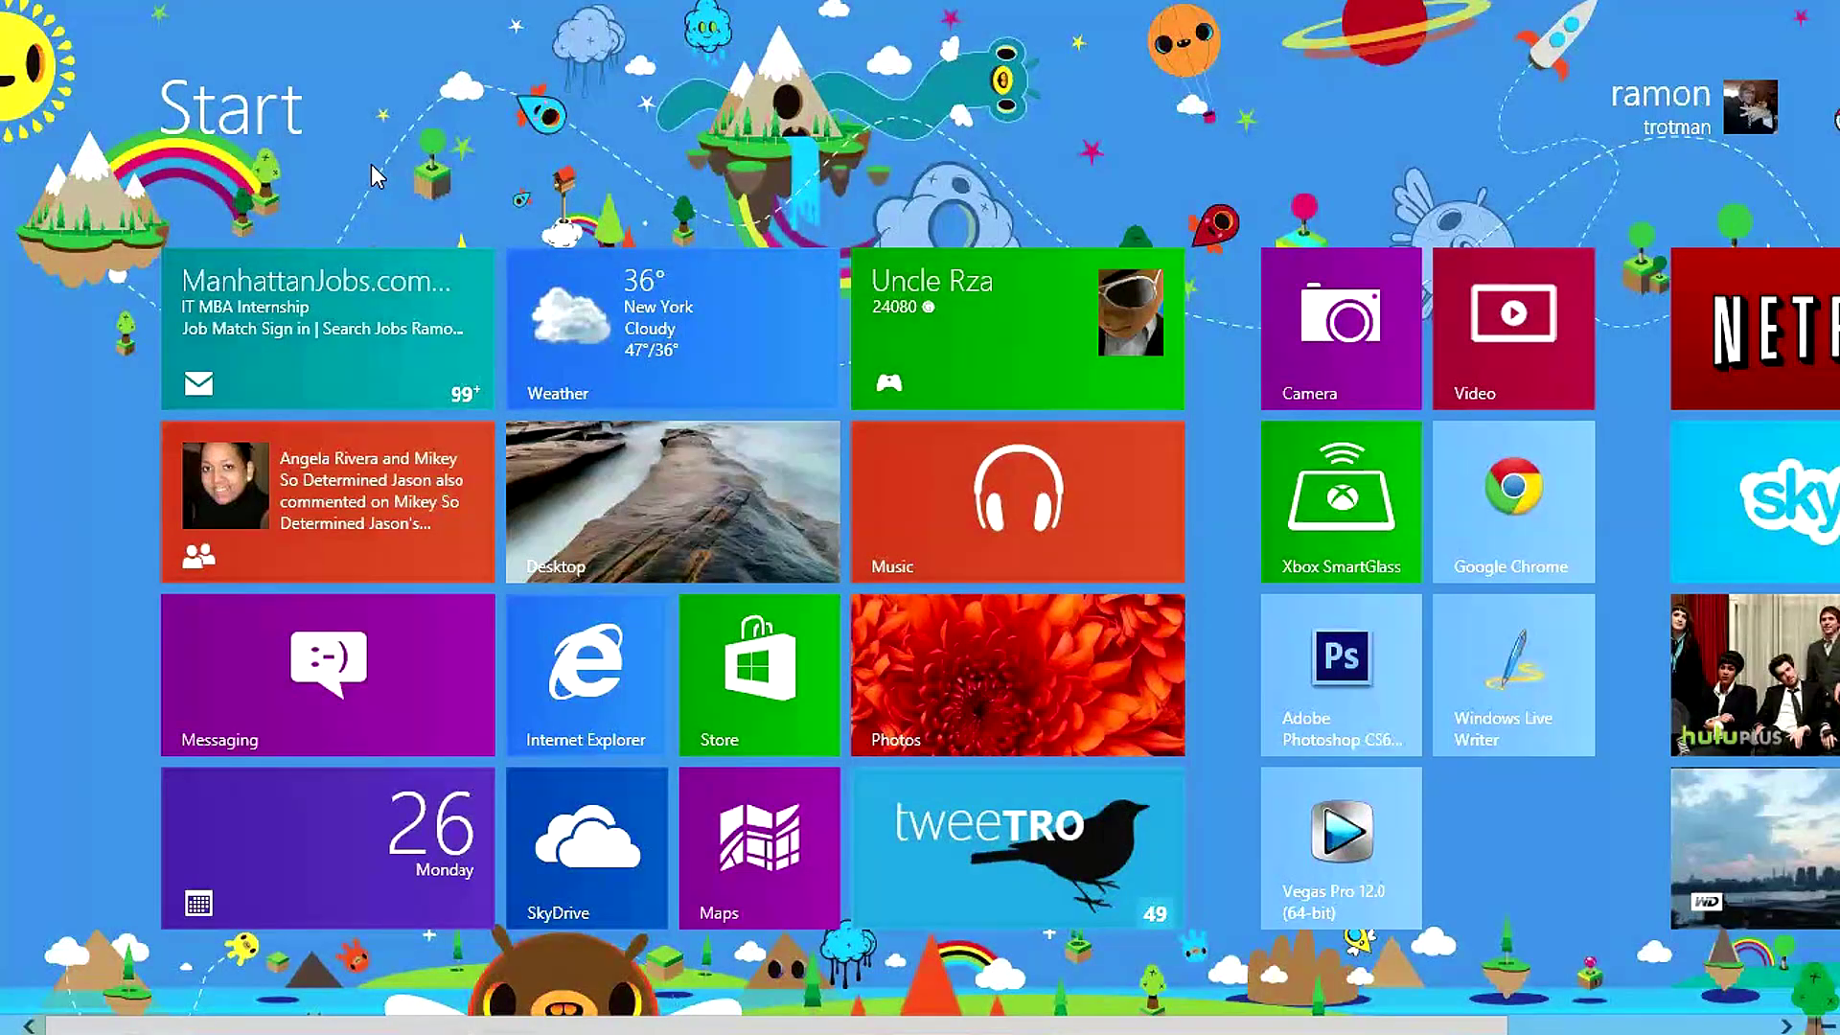
pyautogui.moveTo(4, 4)
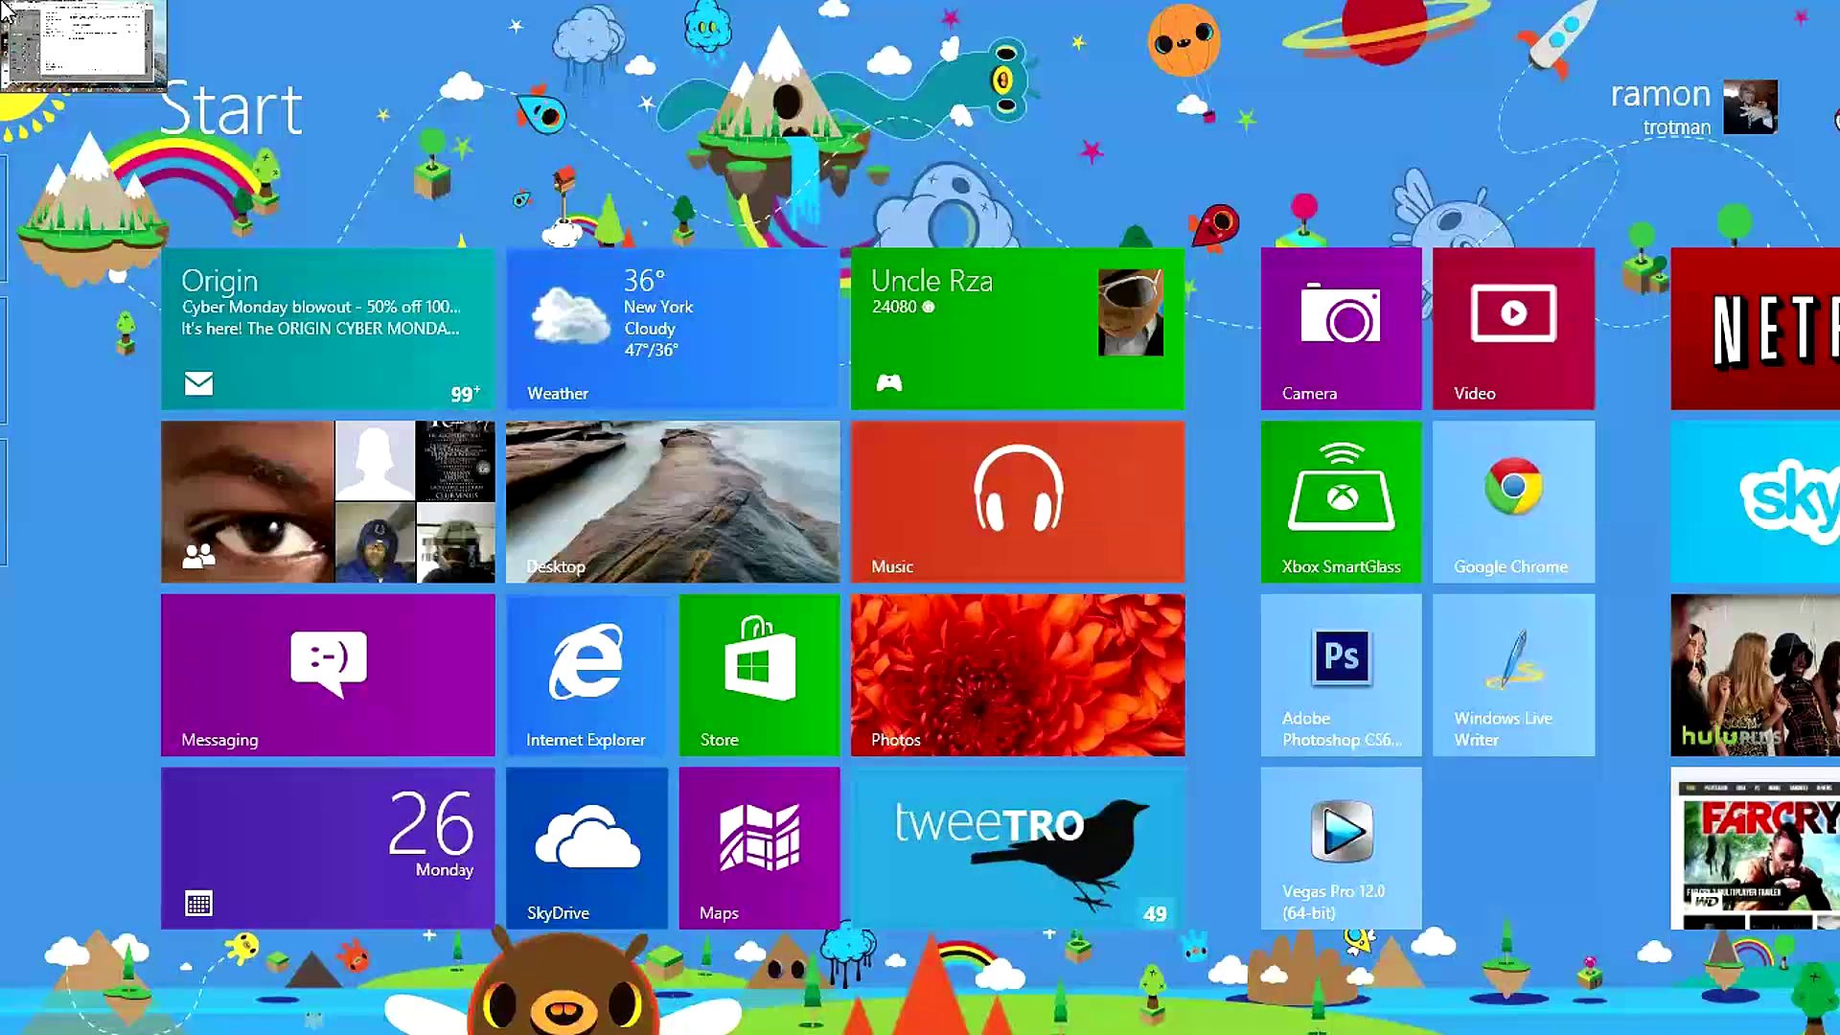
pyautogui.click(8, 11)
pyautogui.click(8, 11)
pyautogui.click(7, 11)
pyautogui.click(8, 11)
pyautogui.click(7, 12)
pyautogui.click(8, 11)
pyautogui.click(8, 12)
pyautogui.click(7, 12)
pyautogui.click(8, 11)
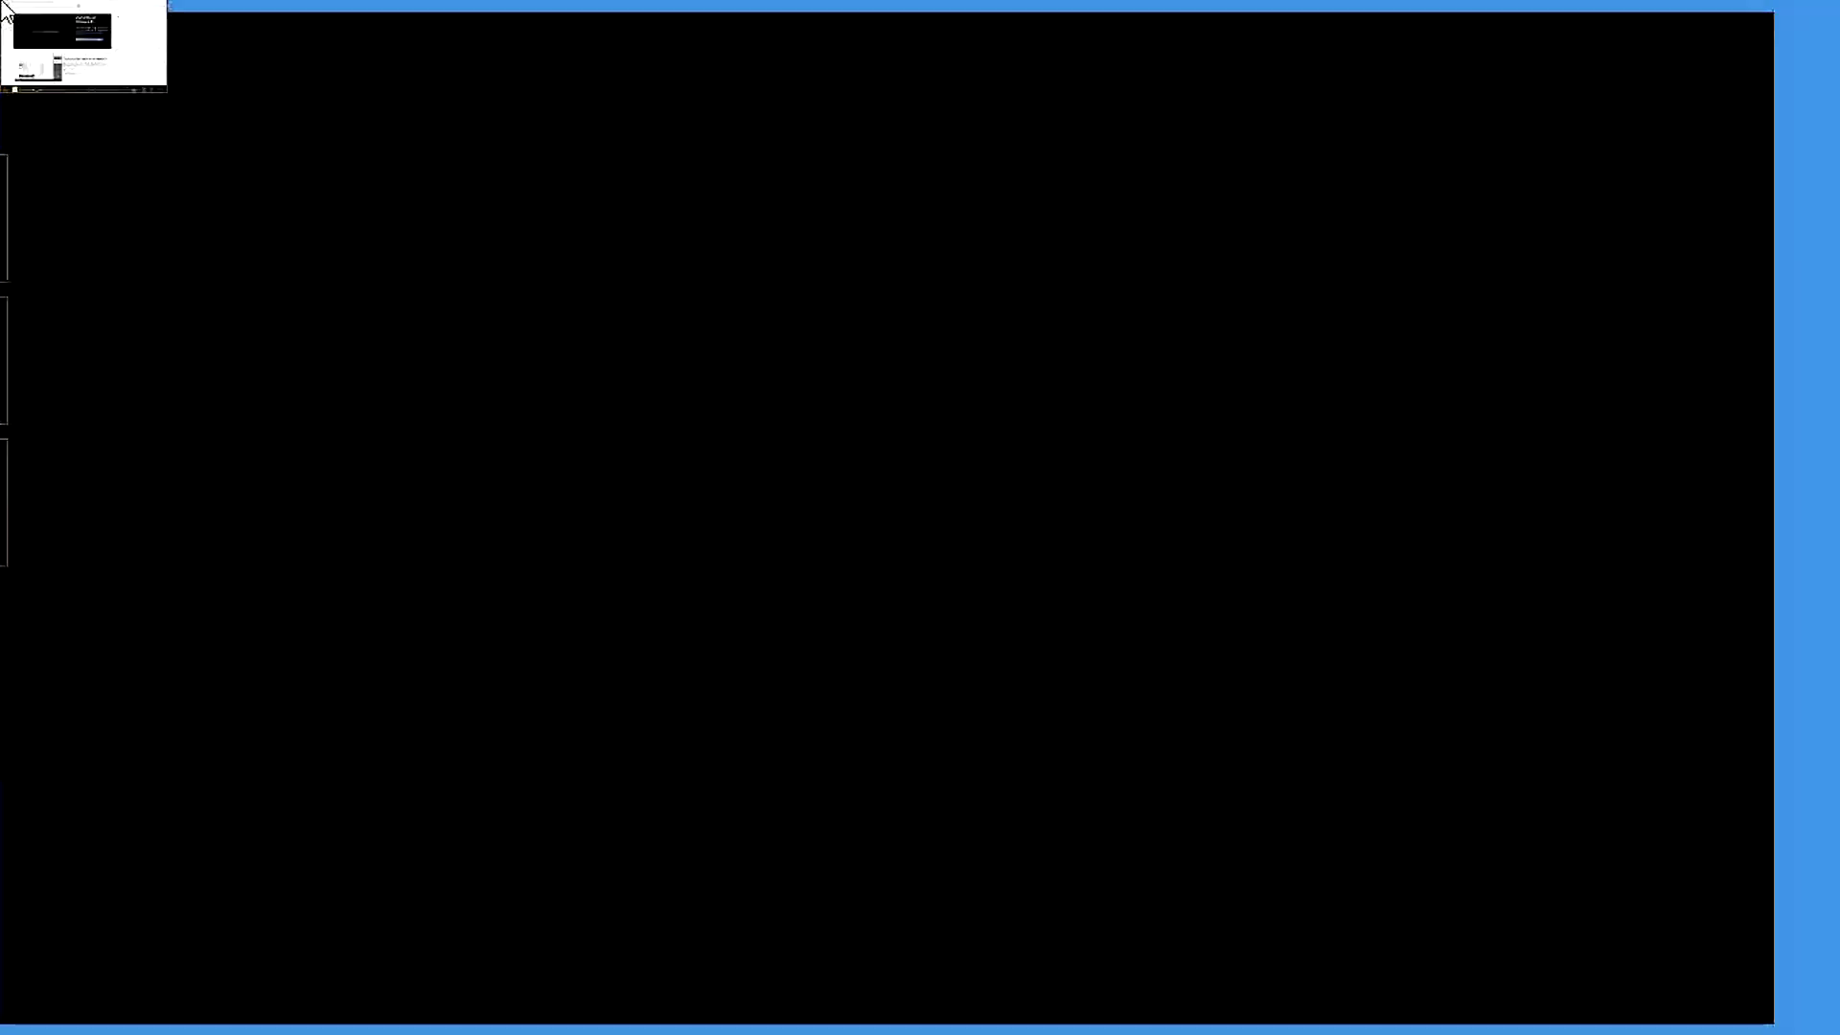
pyautogui.click(7, 12)
pyautogui.click(7, 11)
pyautogui.click(8, 11)
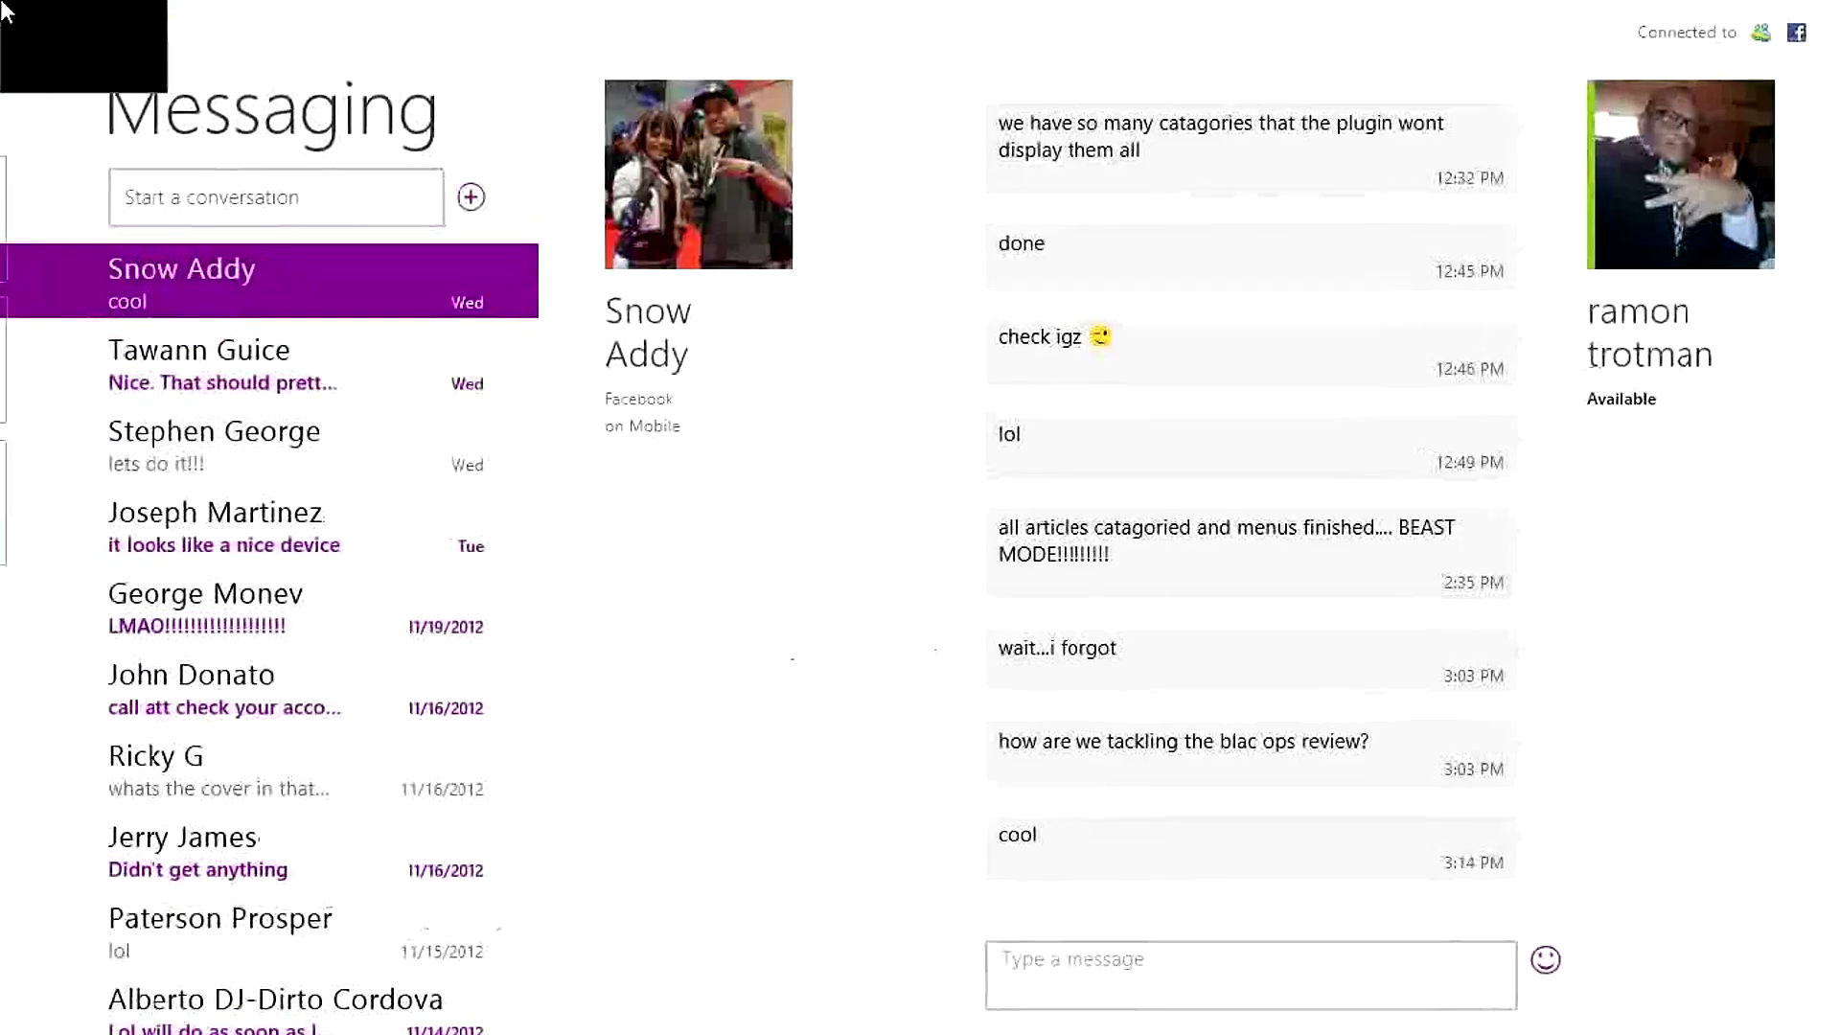
pyautogui.click(8, 11)
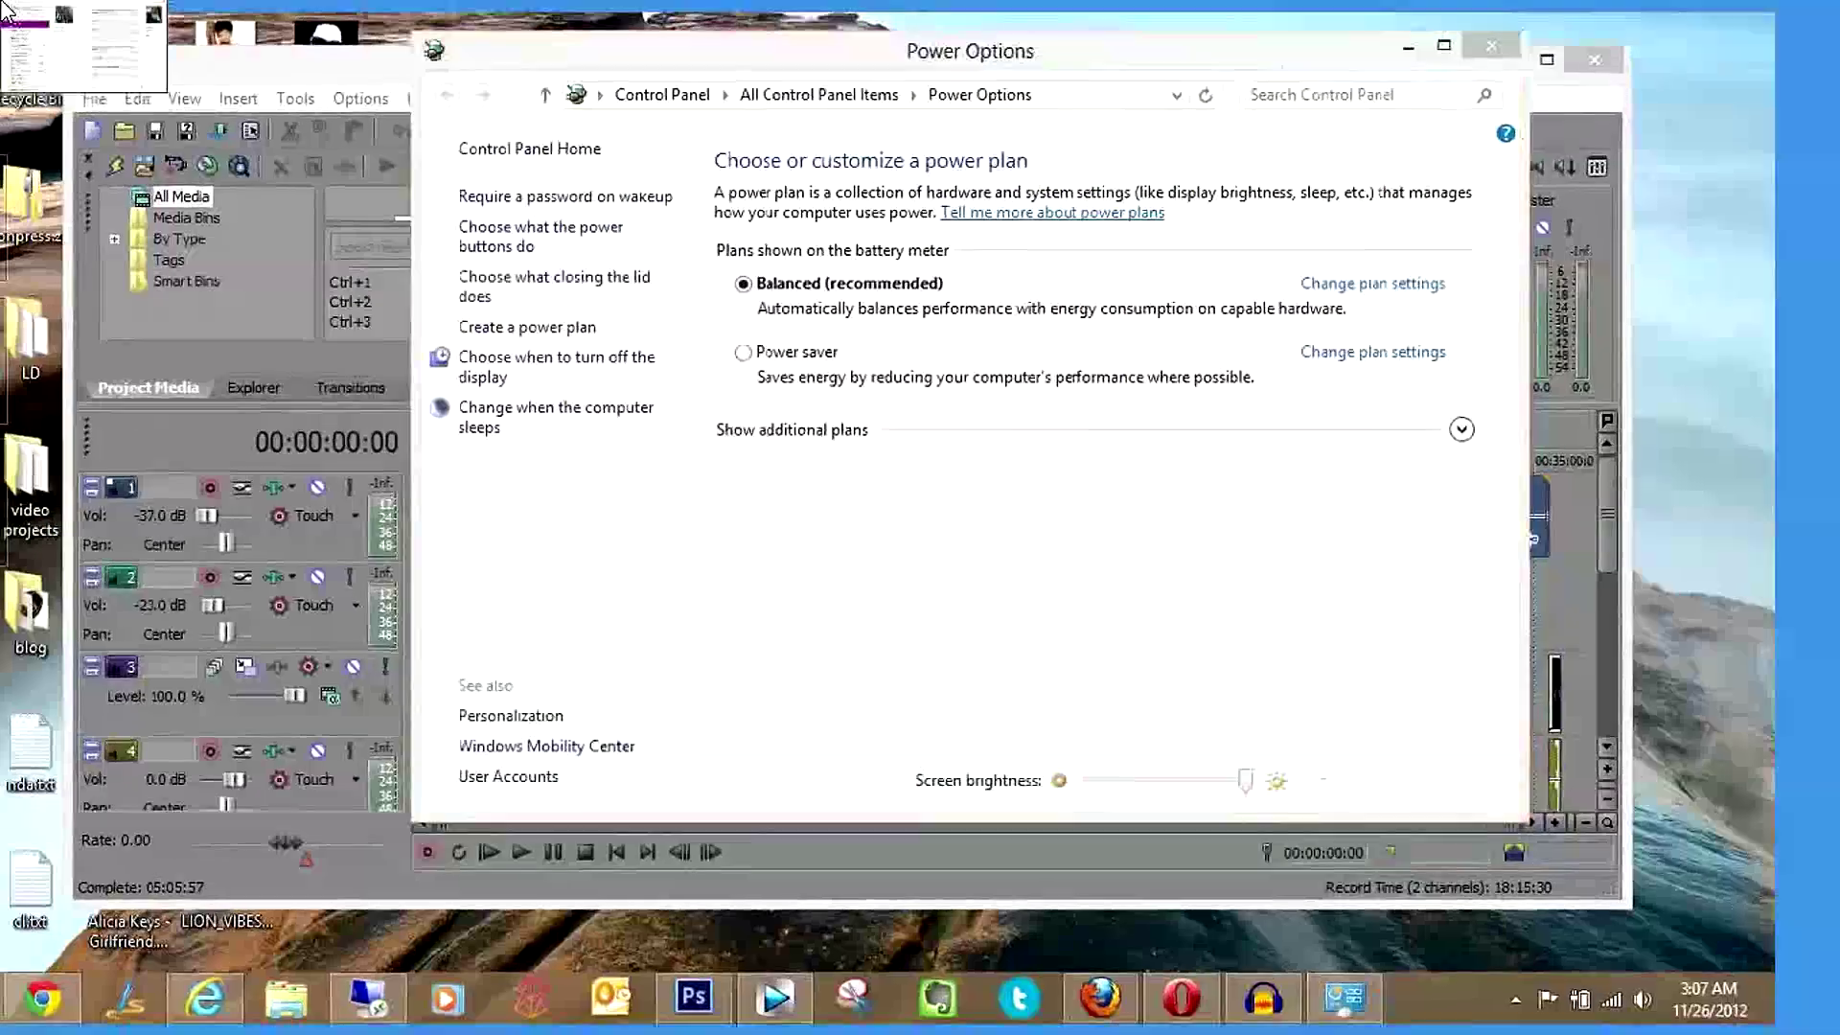
pyautogui.click(7, 12)
pyautogui.click(8, 12)
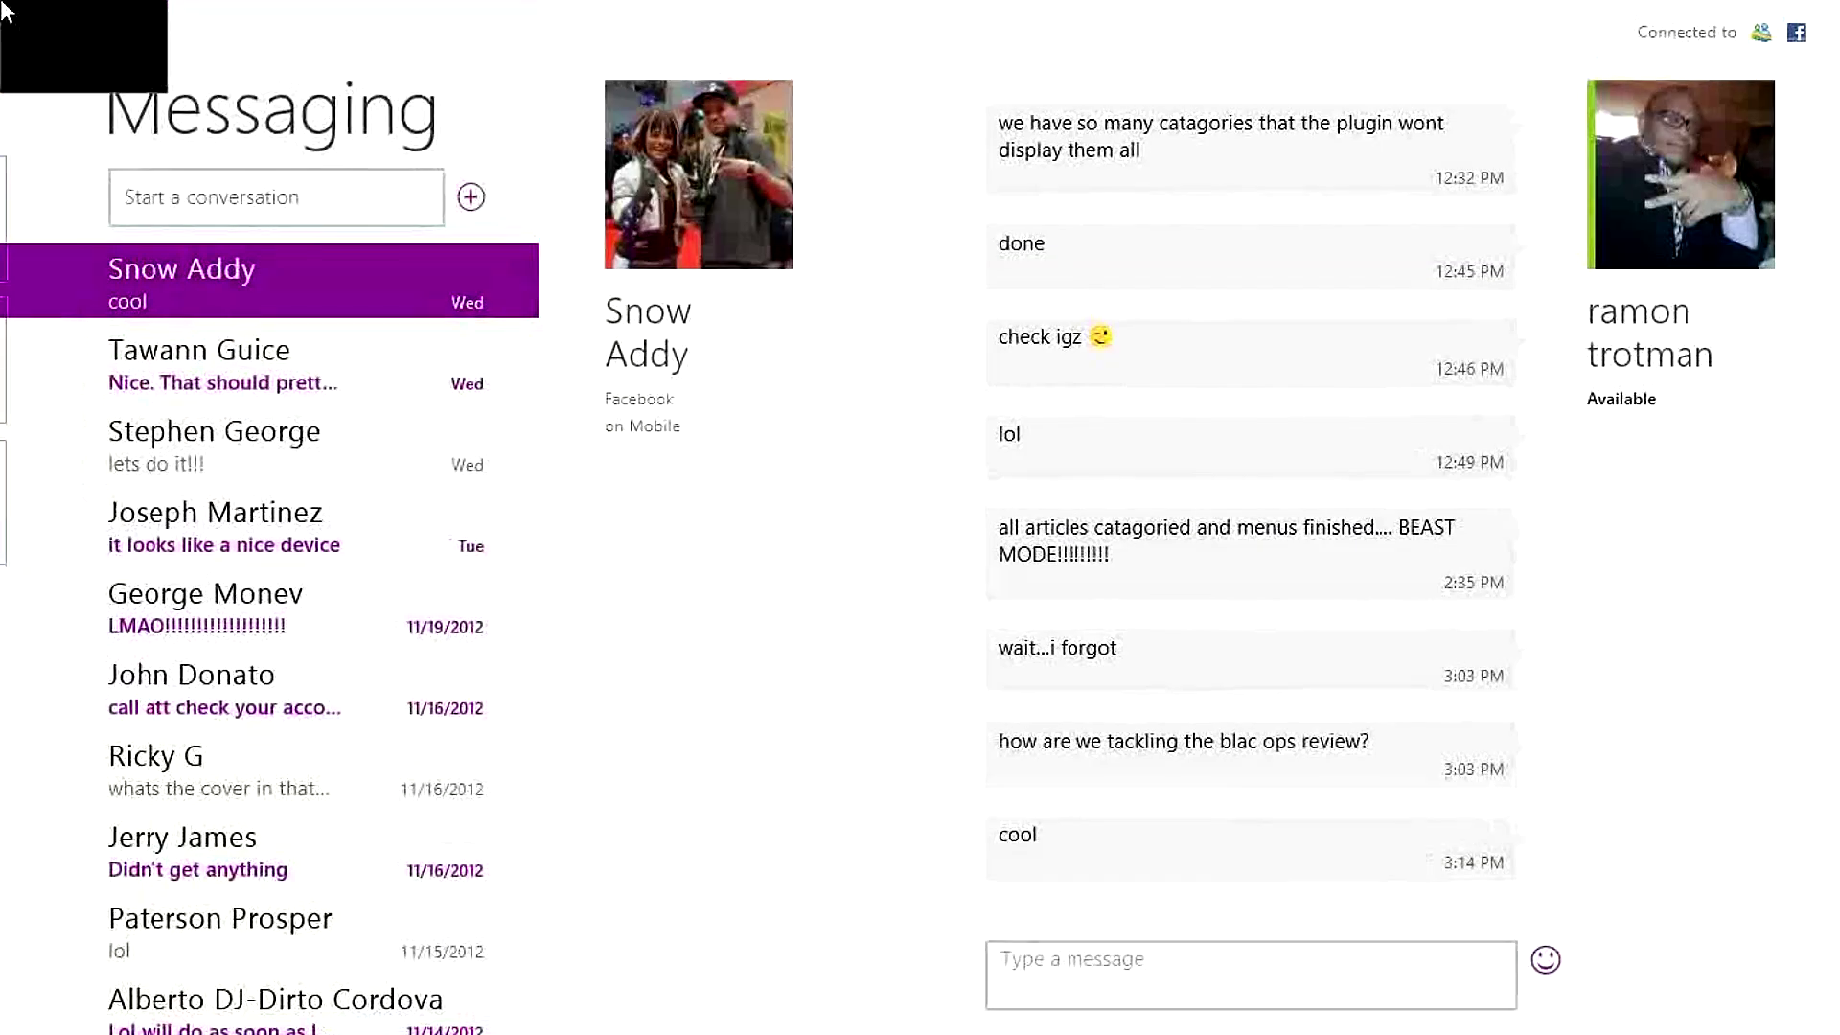
pyautogui.click(3, 5)
pyautogui.press('super')
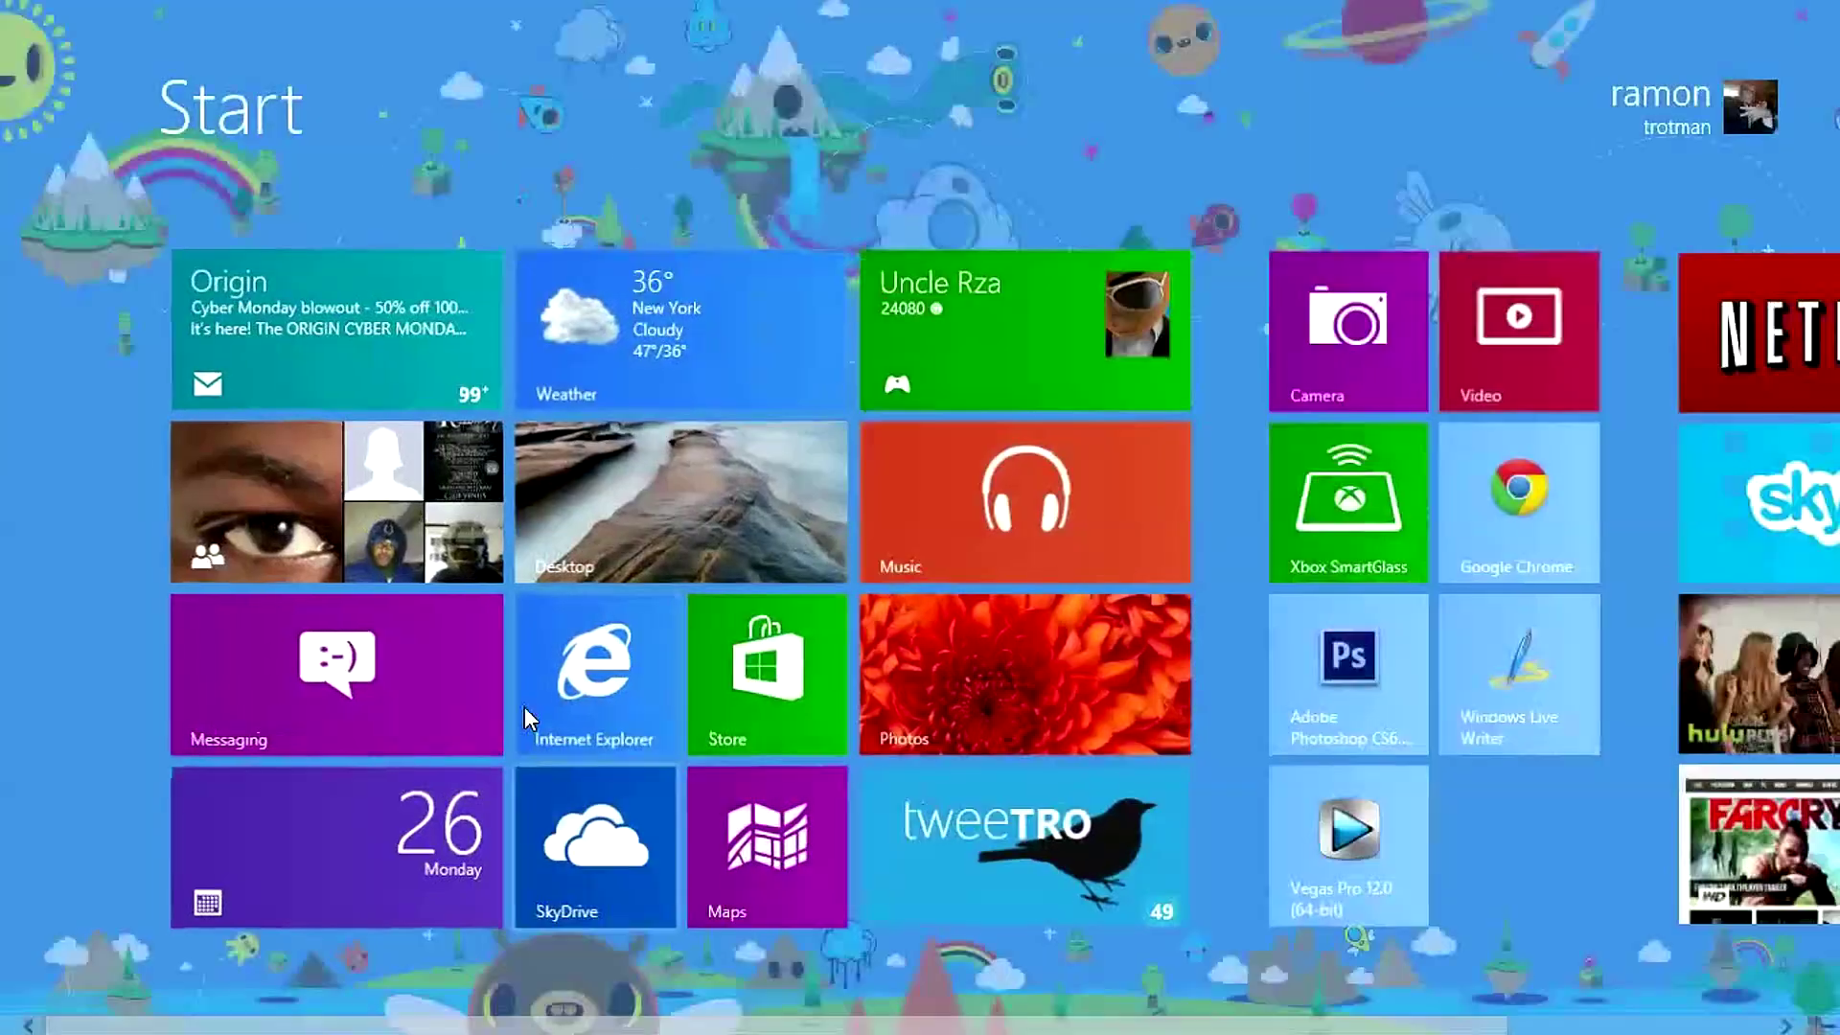
# Step: Open the desktop from the Start screen, look at it, and return to Start
pyautogui.click(705, 521)
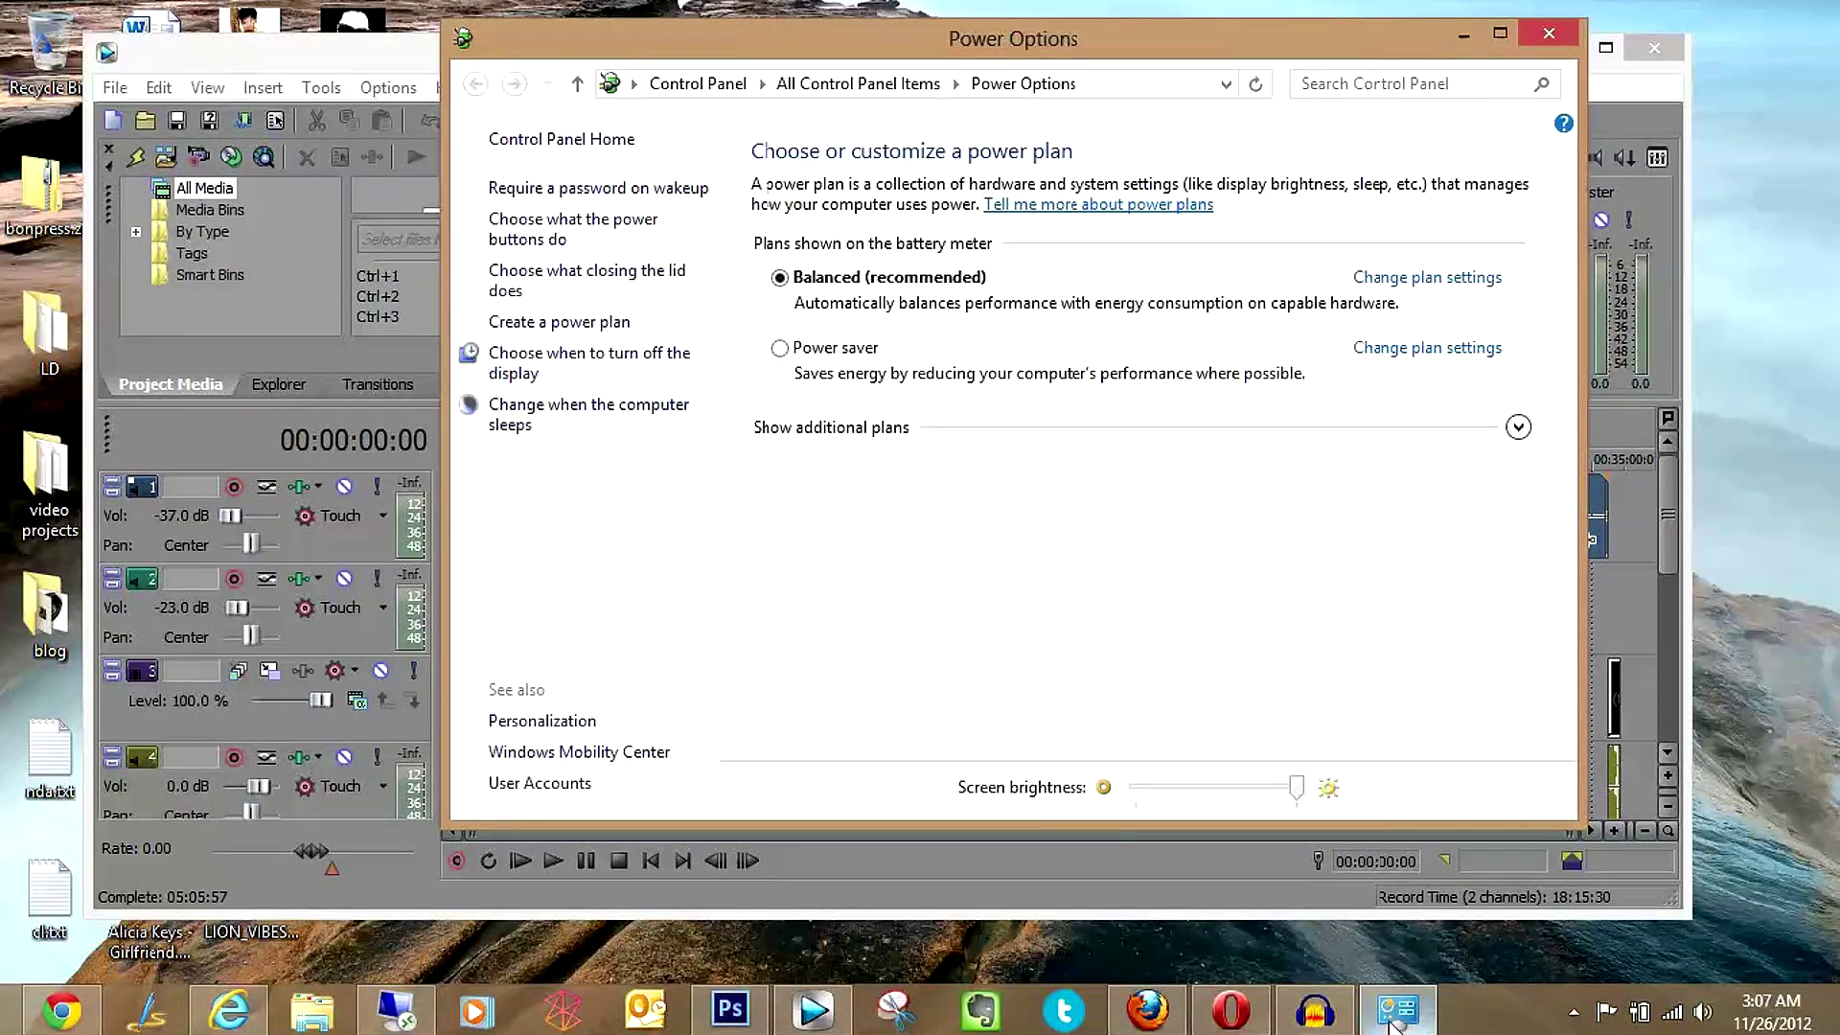
pyautogui.press('super')
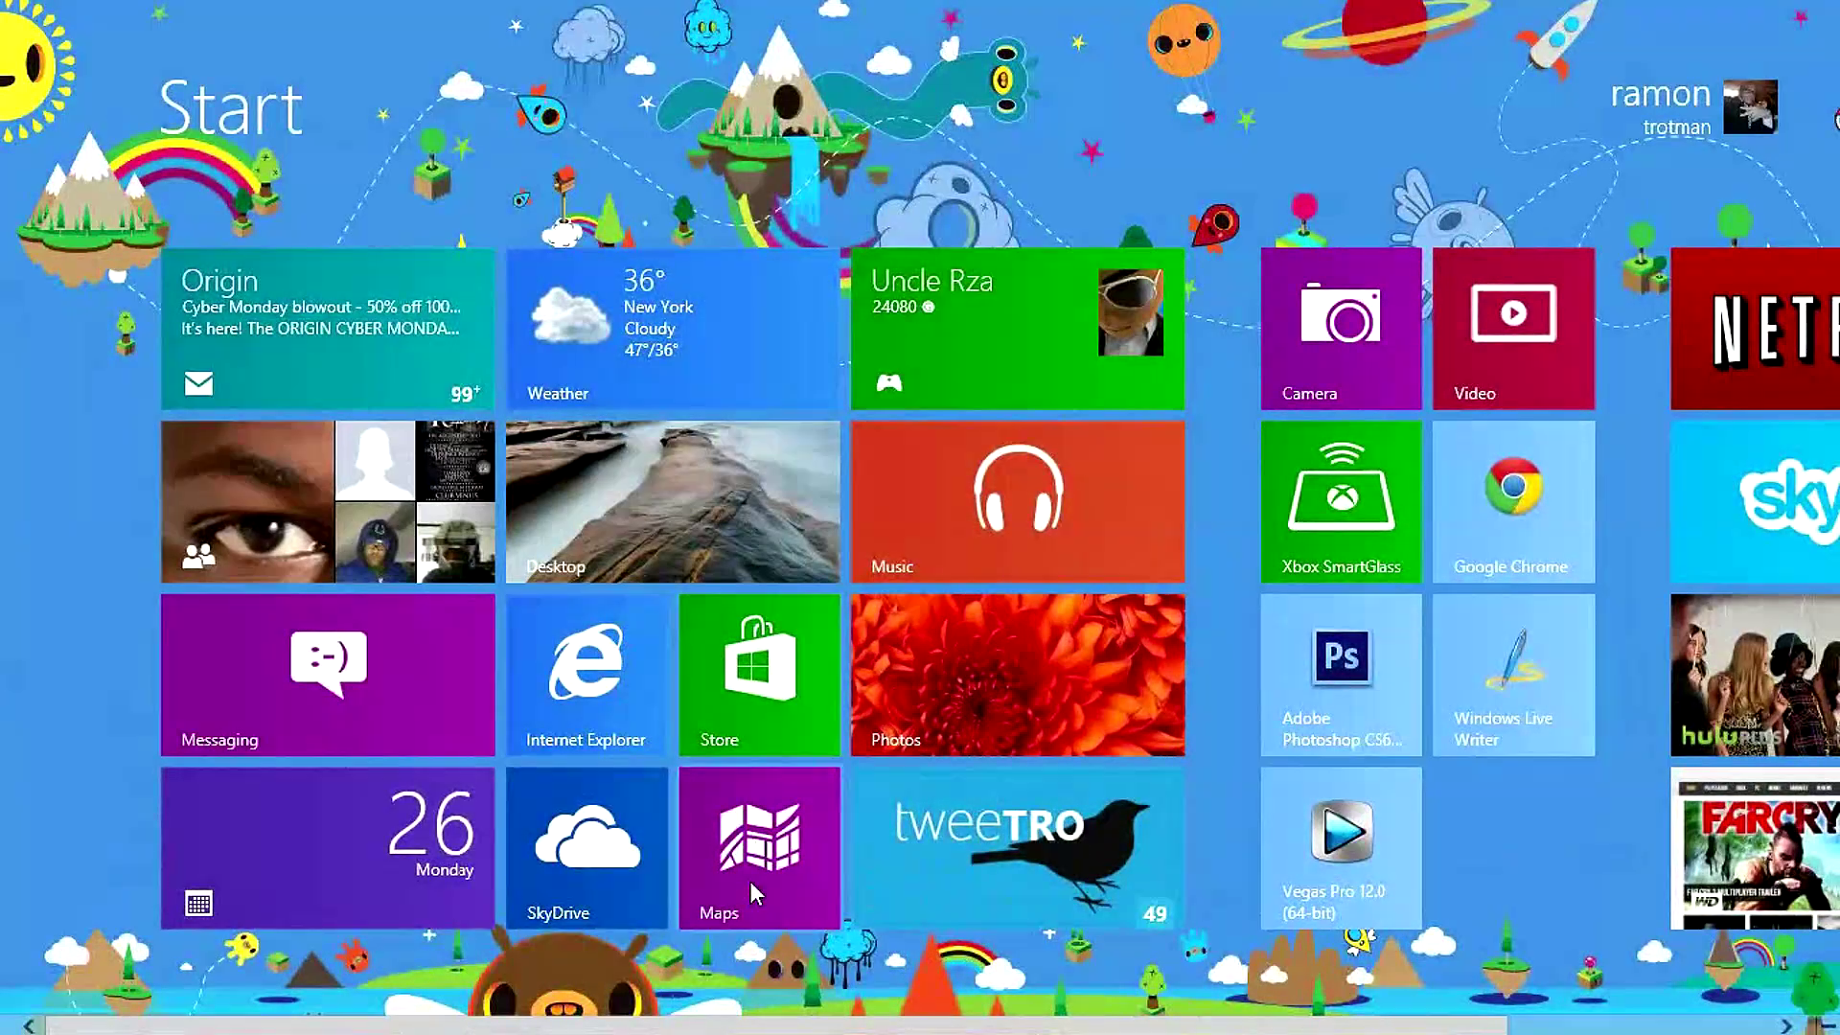
pyautogui.moveTo(653, 1025)
pyautogui.mouseDown()
pyautogui.moveTo(900, 1025)
pyautogui.moveTo(651, 1026)
pyautogui.mouseUp()
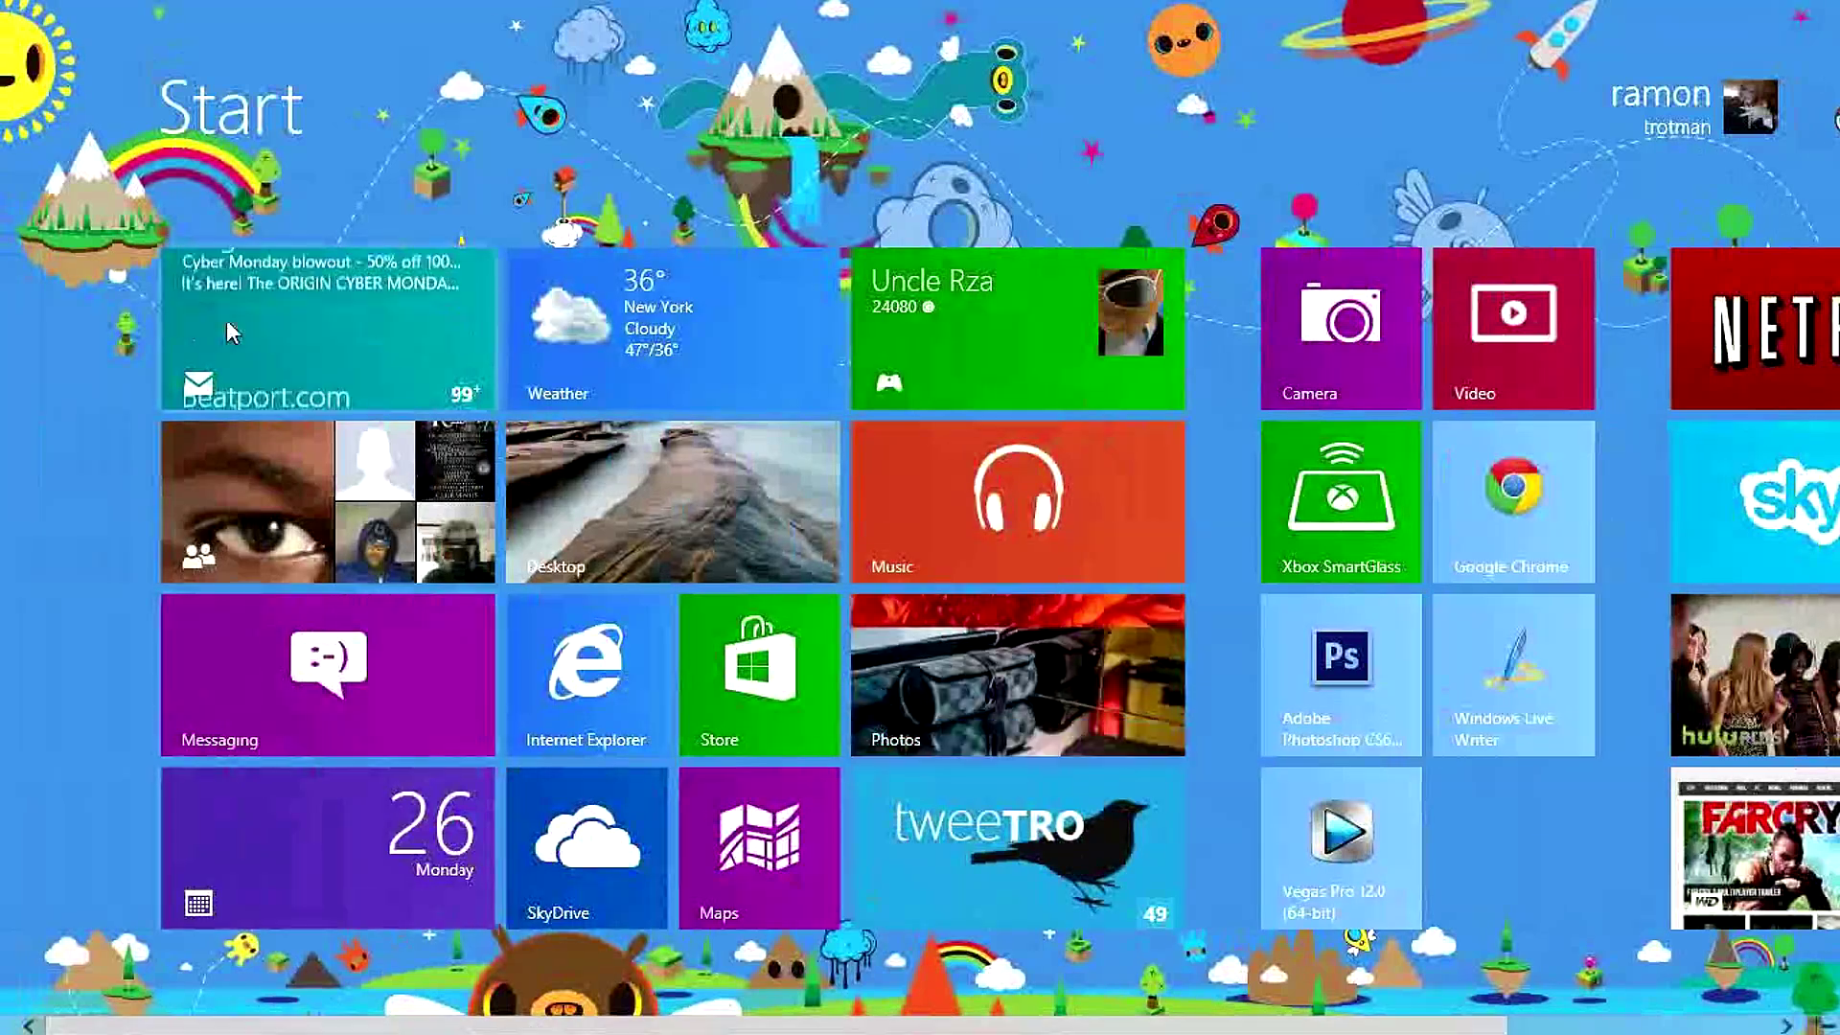
# Step: Reveal the list of running apps from the Start screen and close Internet Explorer and Messaging there
pyautogui.moveTo(4, 6)
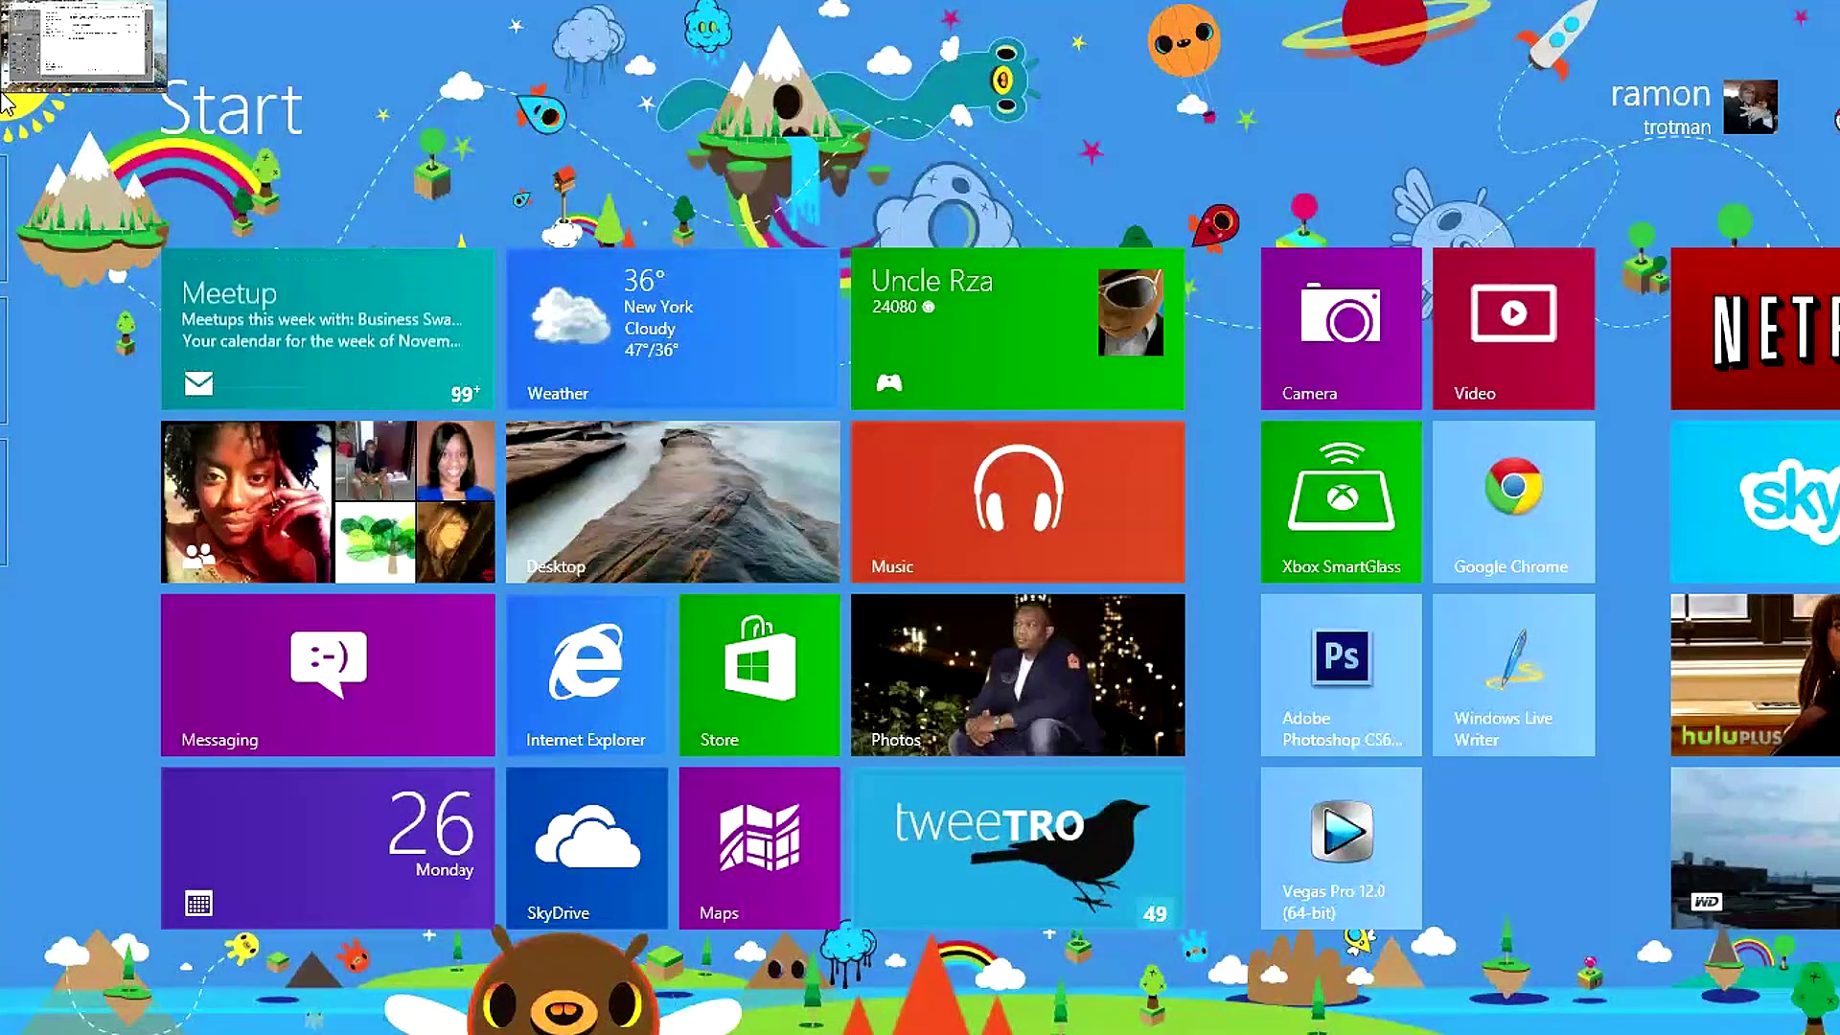
pyautogui.moveTo(4, 203)
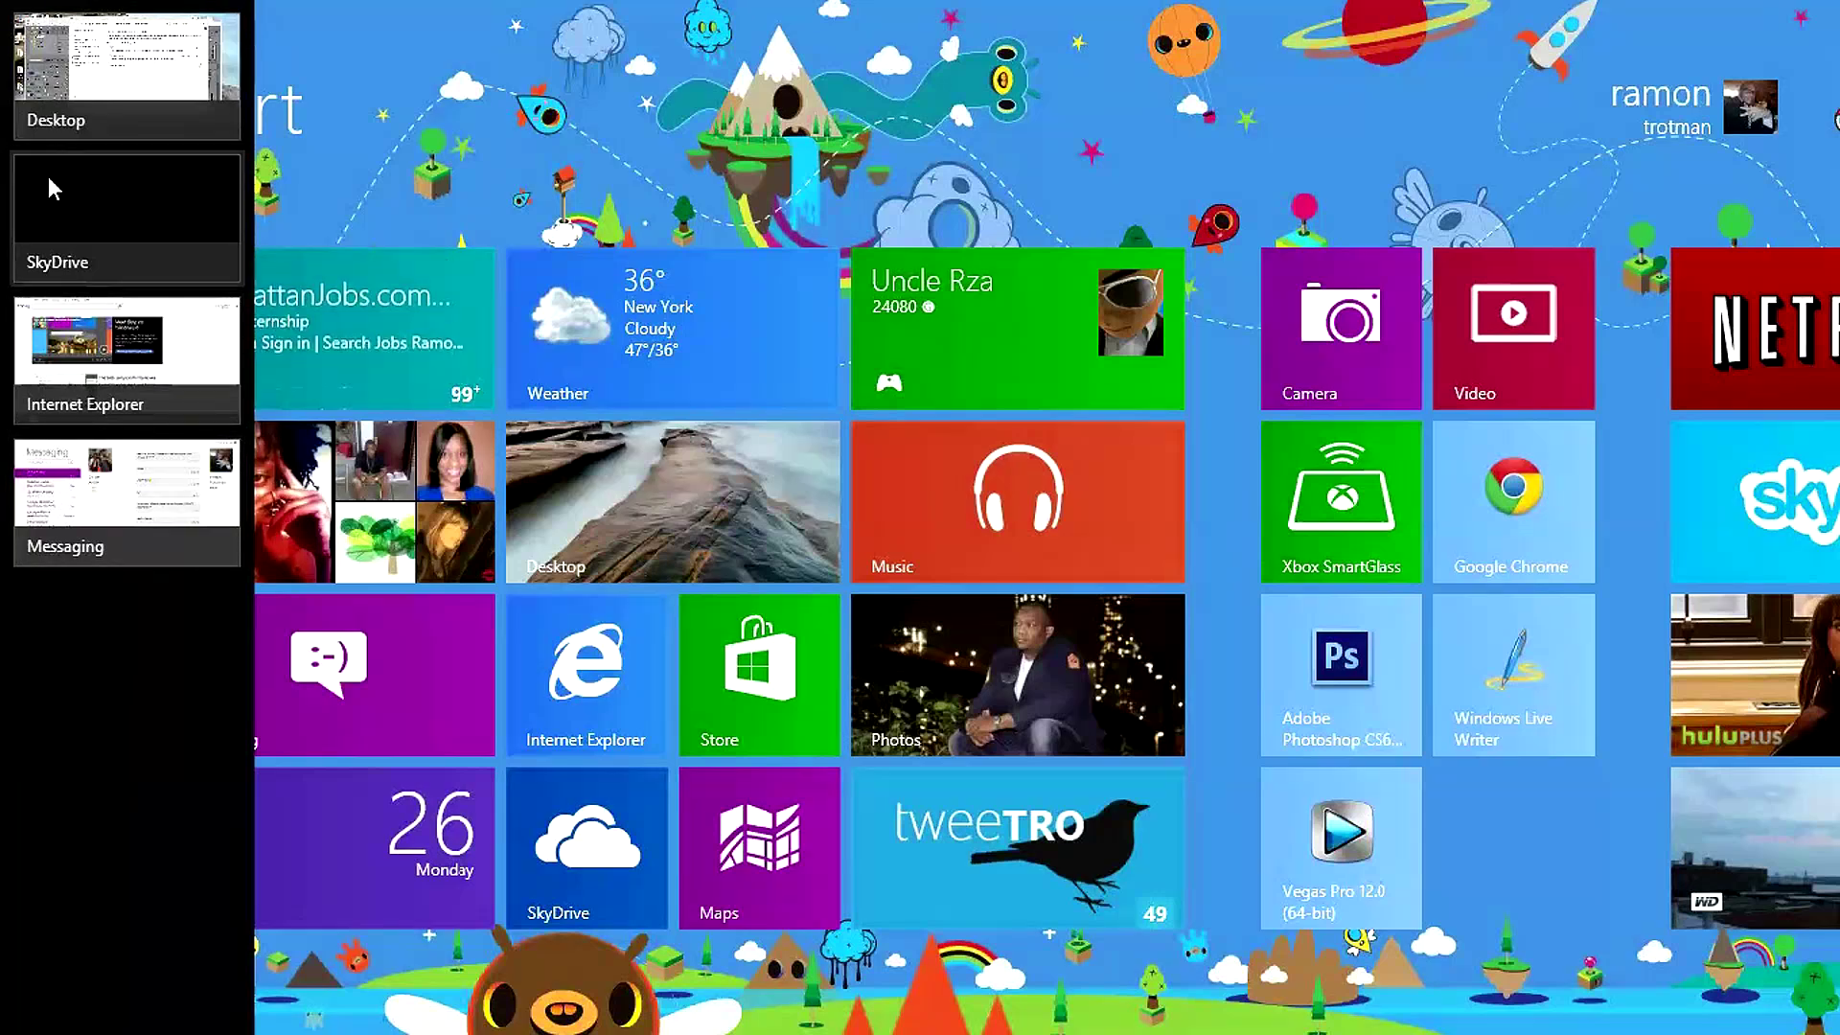
pyautogui.rightClick(123, 216)
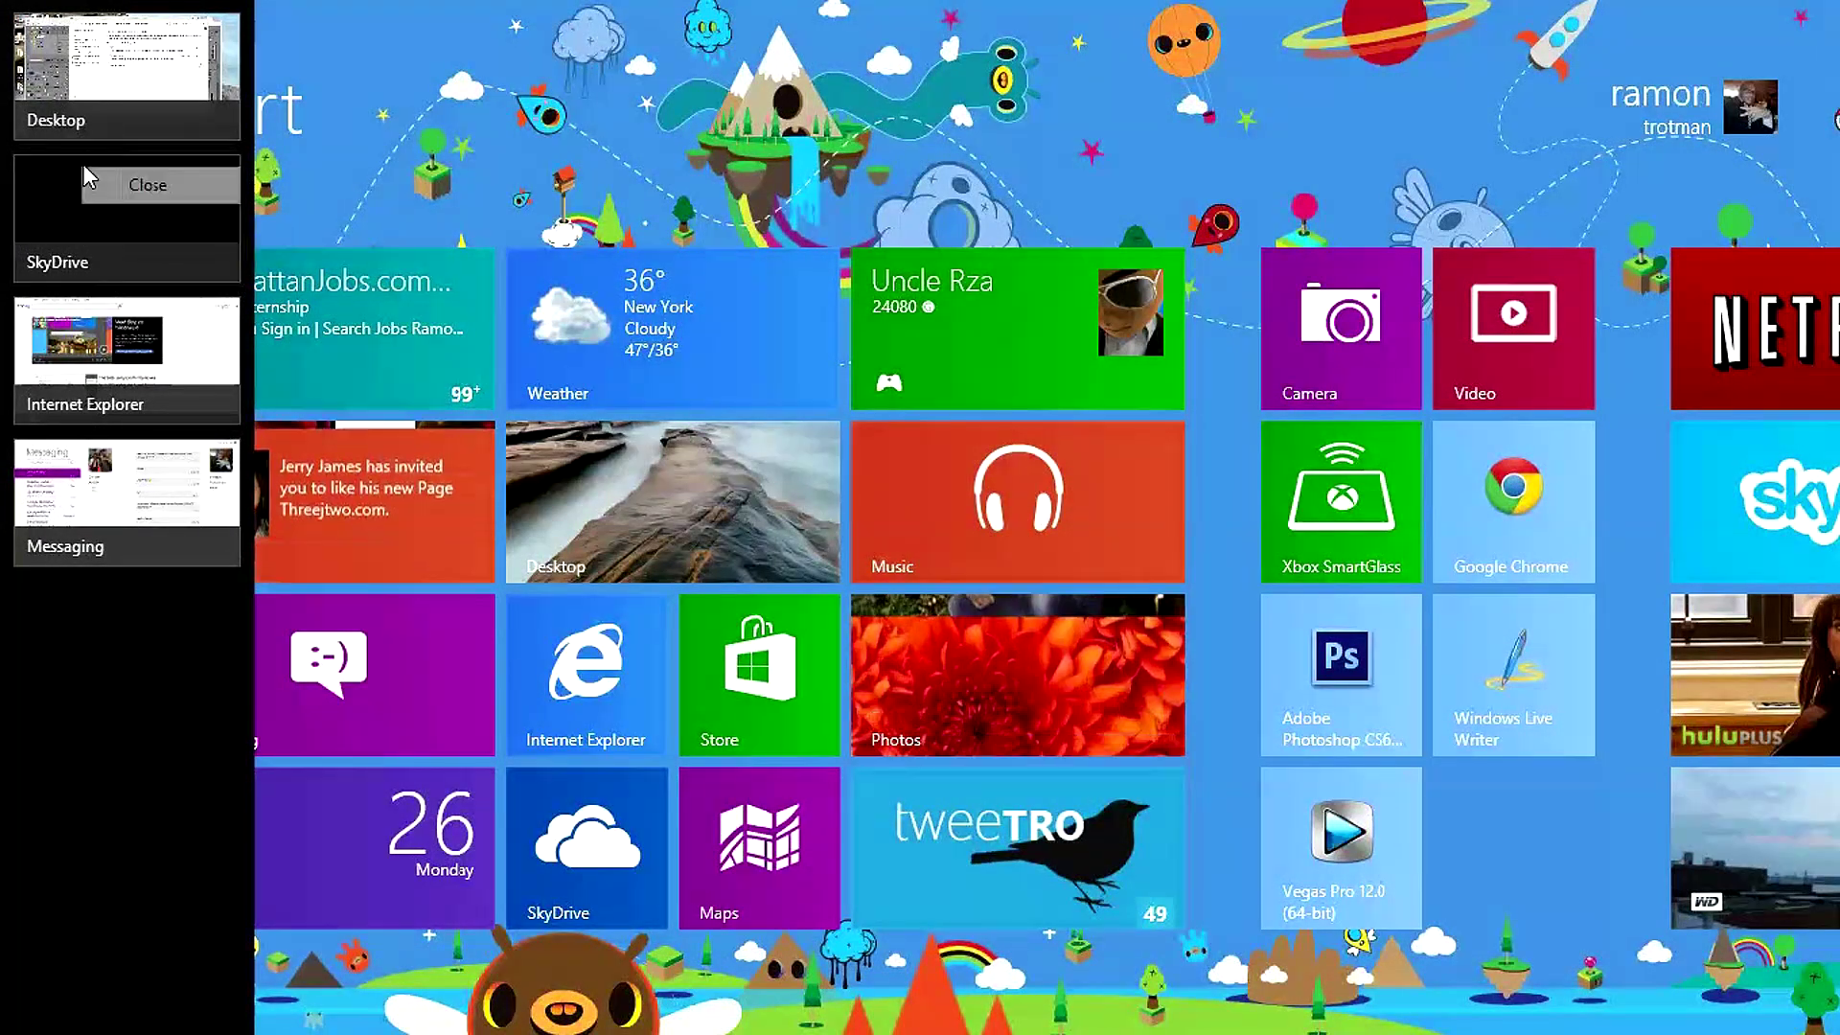
pyautogui.rightClick(88, 109)
pyautogui.rightClick(73, 337)
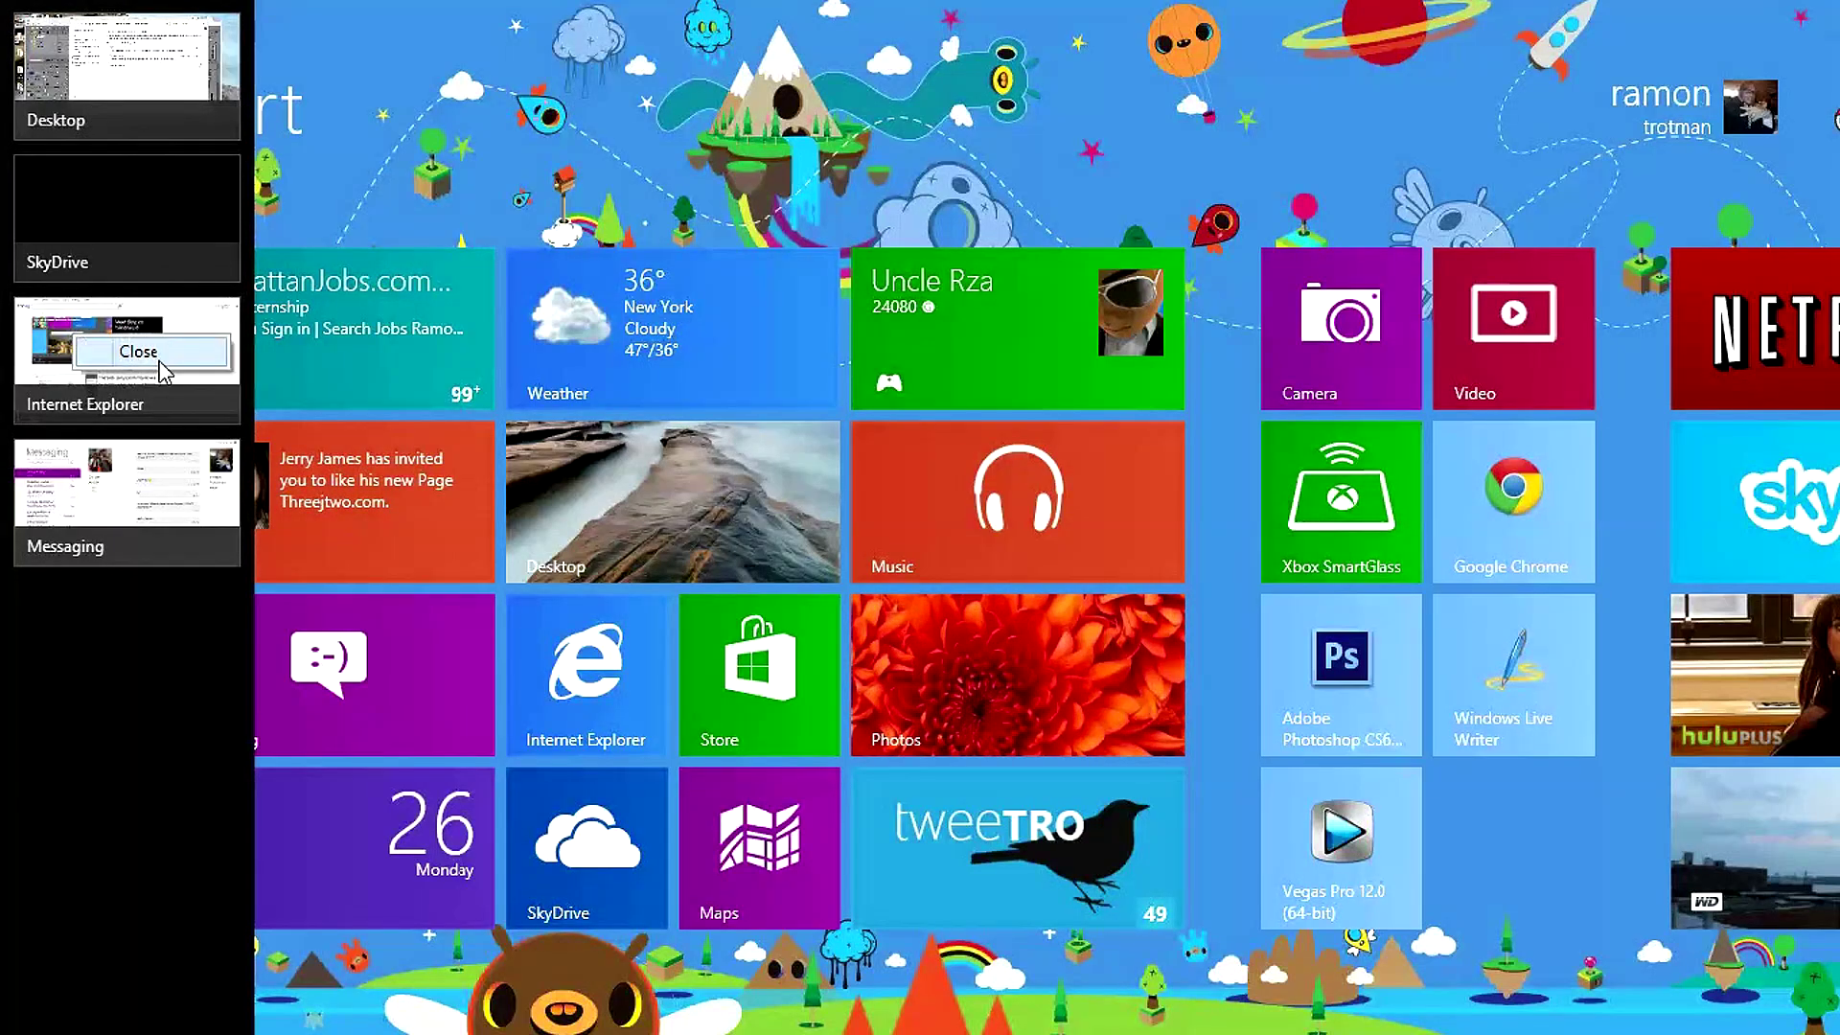
pyautogui.click(163, 364)
pyautogui.rightClick(124, 359)
pyautogui.click(163, 373)
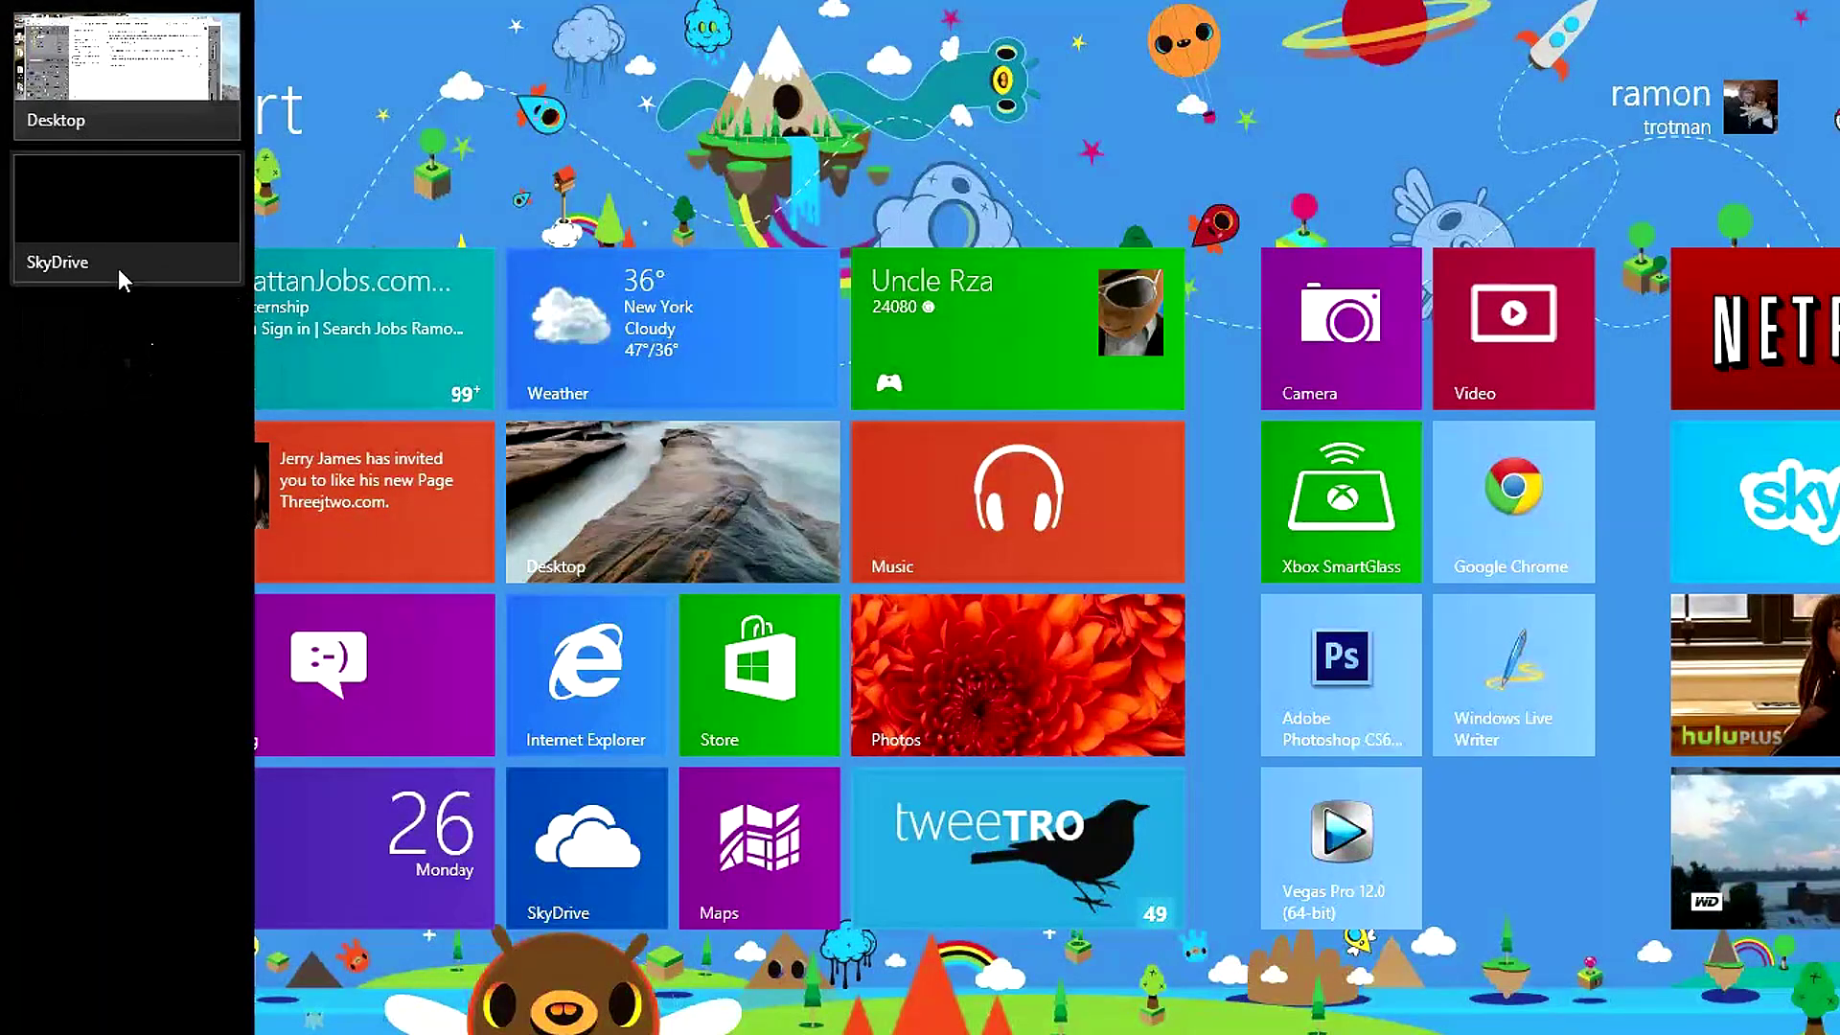
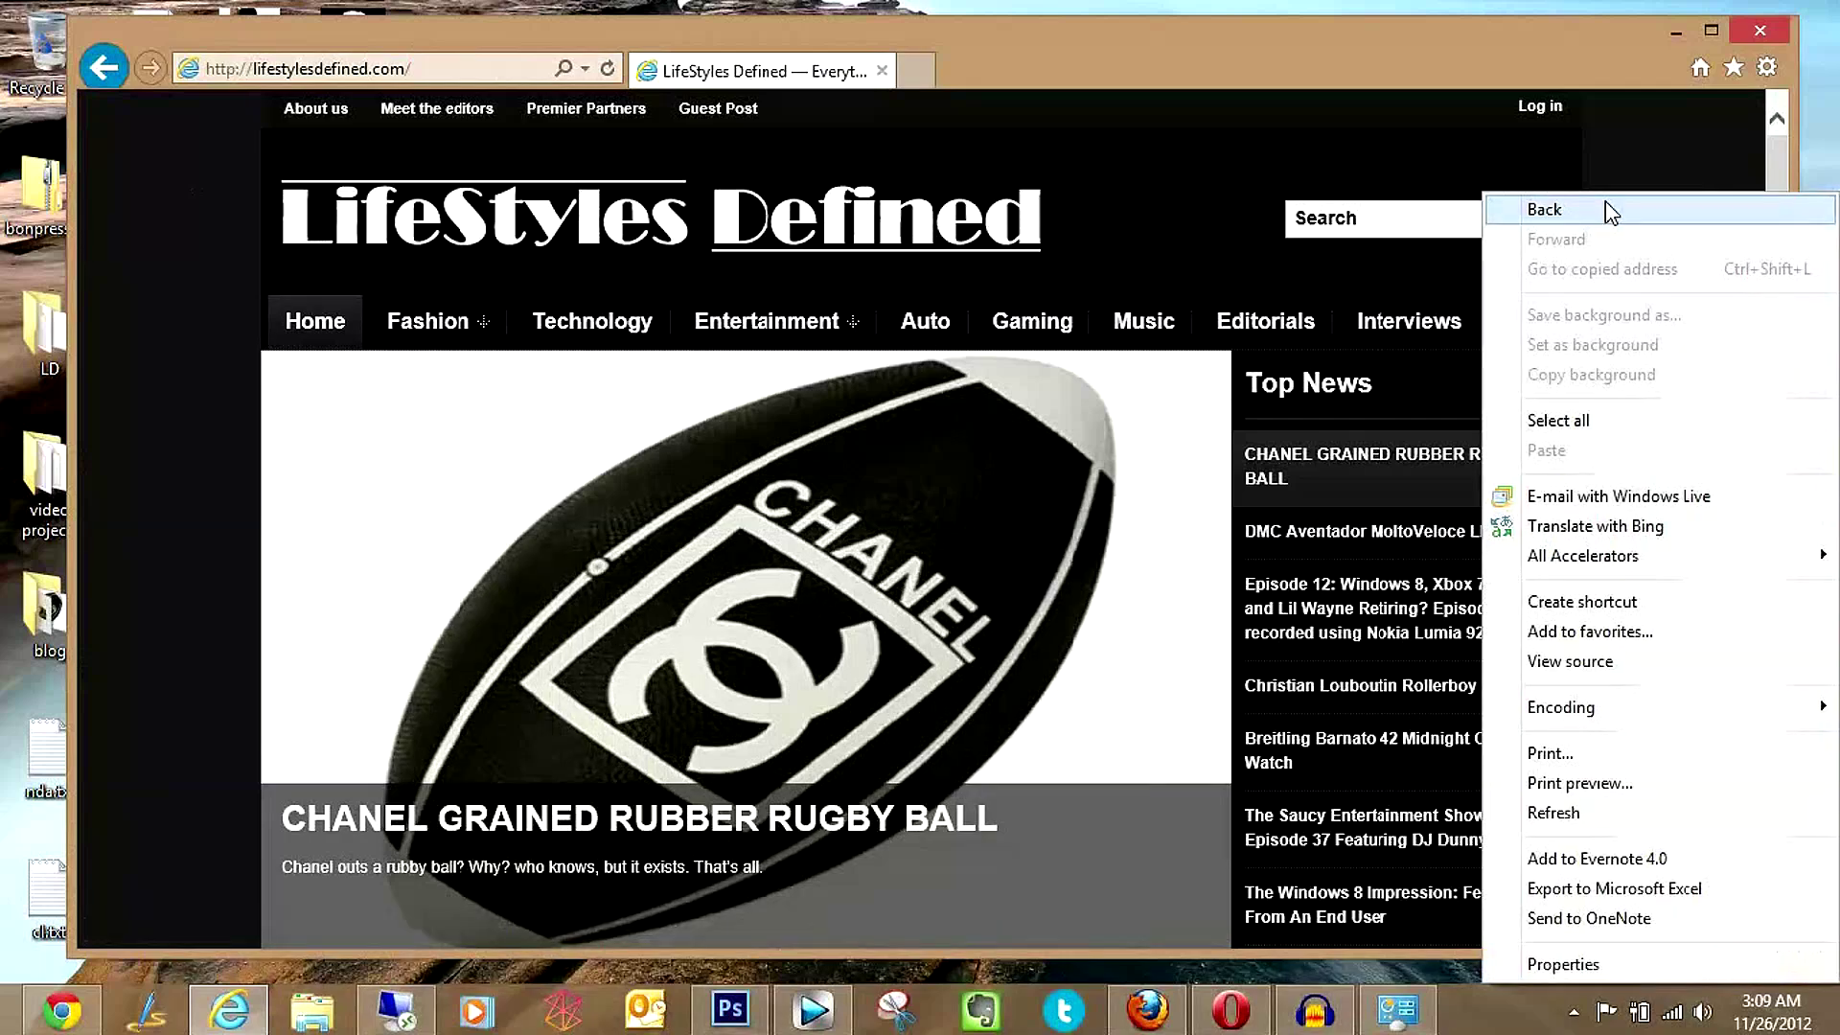
# Step: Show the context menu of the LifeStyles Defined web page, dismiss it and show the bare desktop
pyautogui.rightClick(1587, 135)
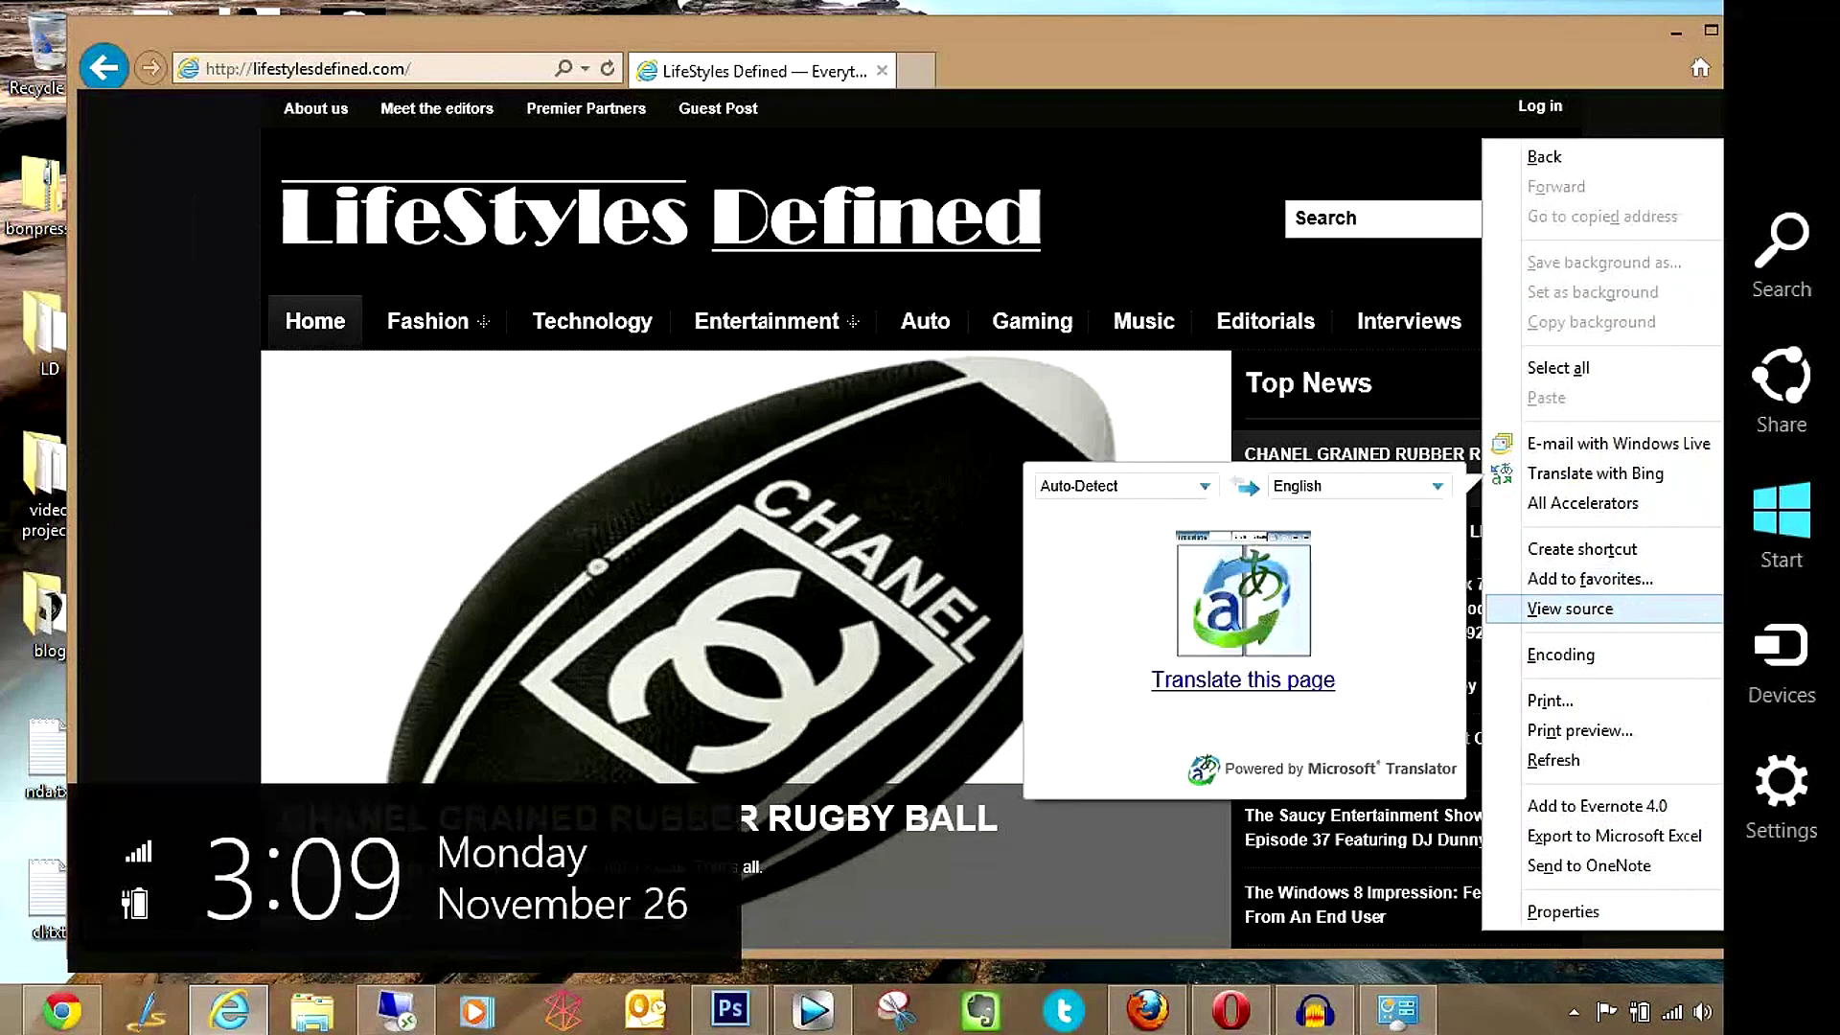
pyautogui.click(1834, 1015)
pyautogui.rightClick(1081, 669)
pyautogui.click(949, 660)
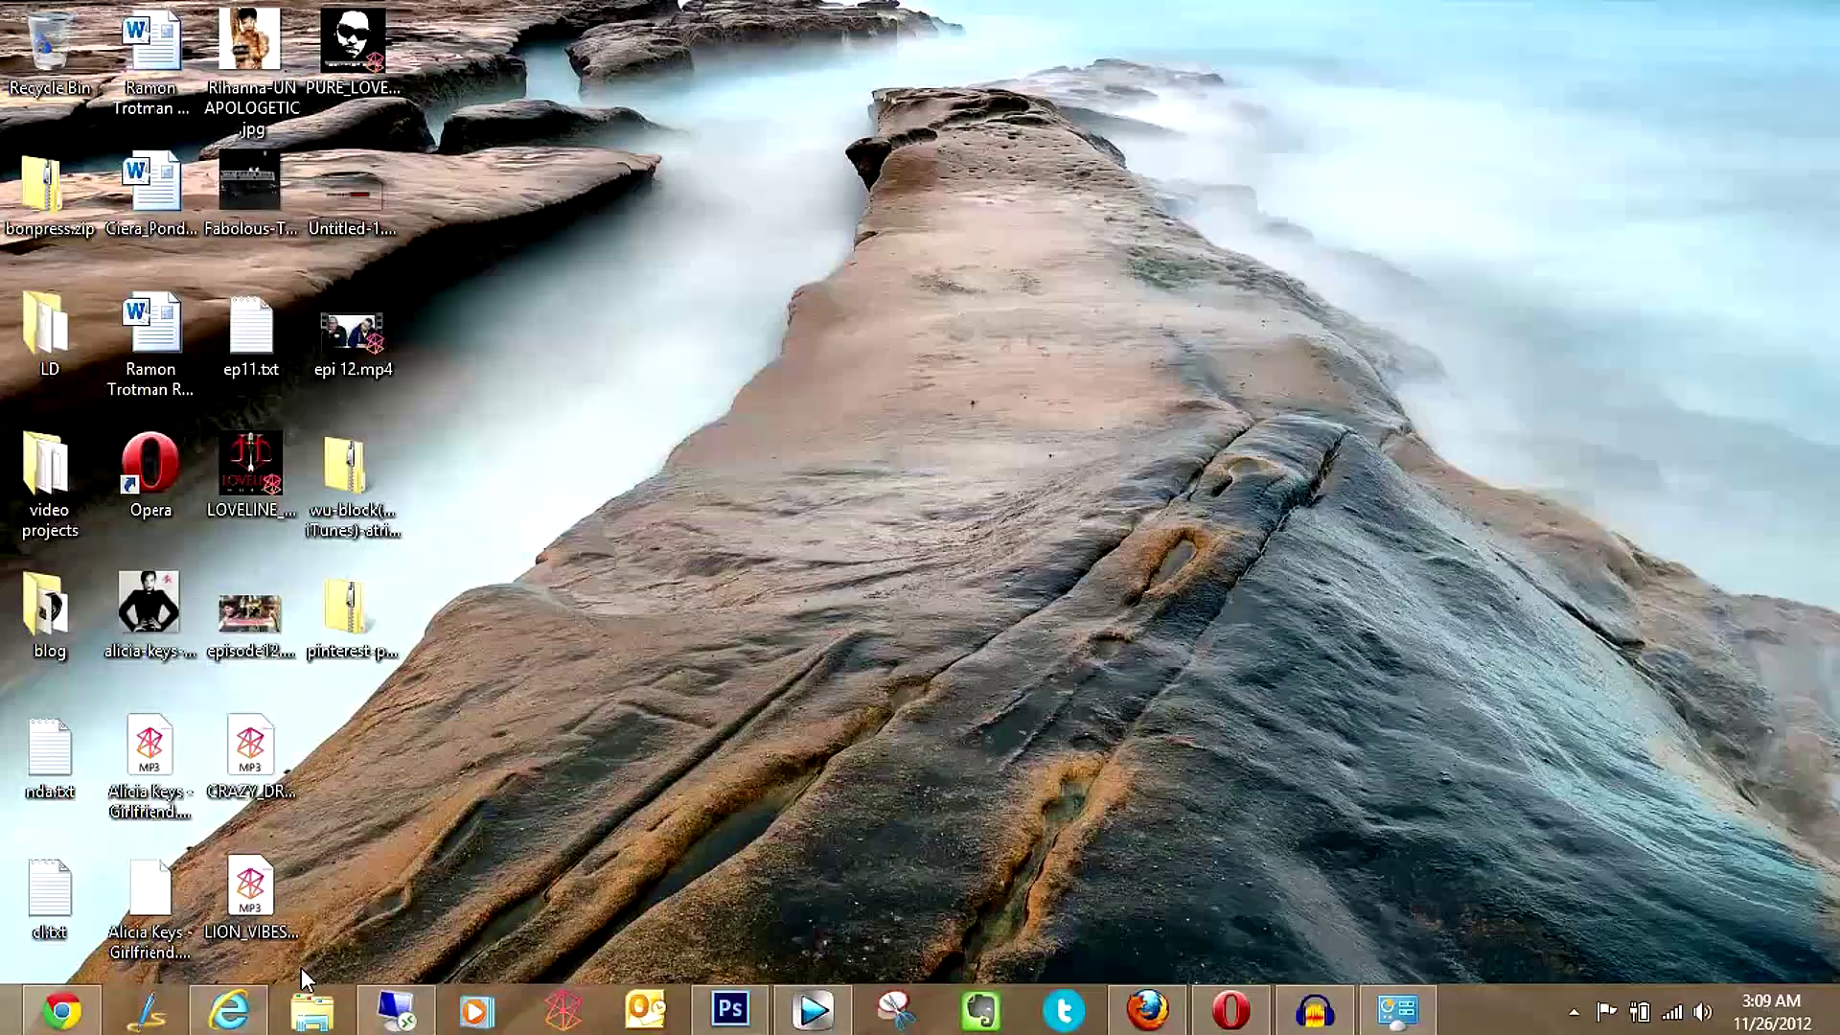
# Step: Return to Start, reveal the Start screen's commands and look through the All apps list
pyautogui.press('super')
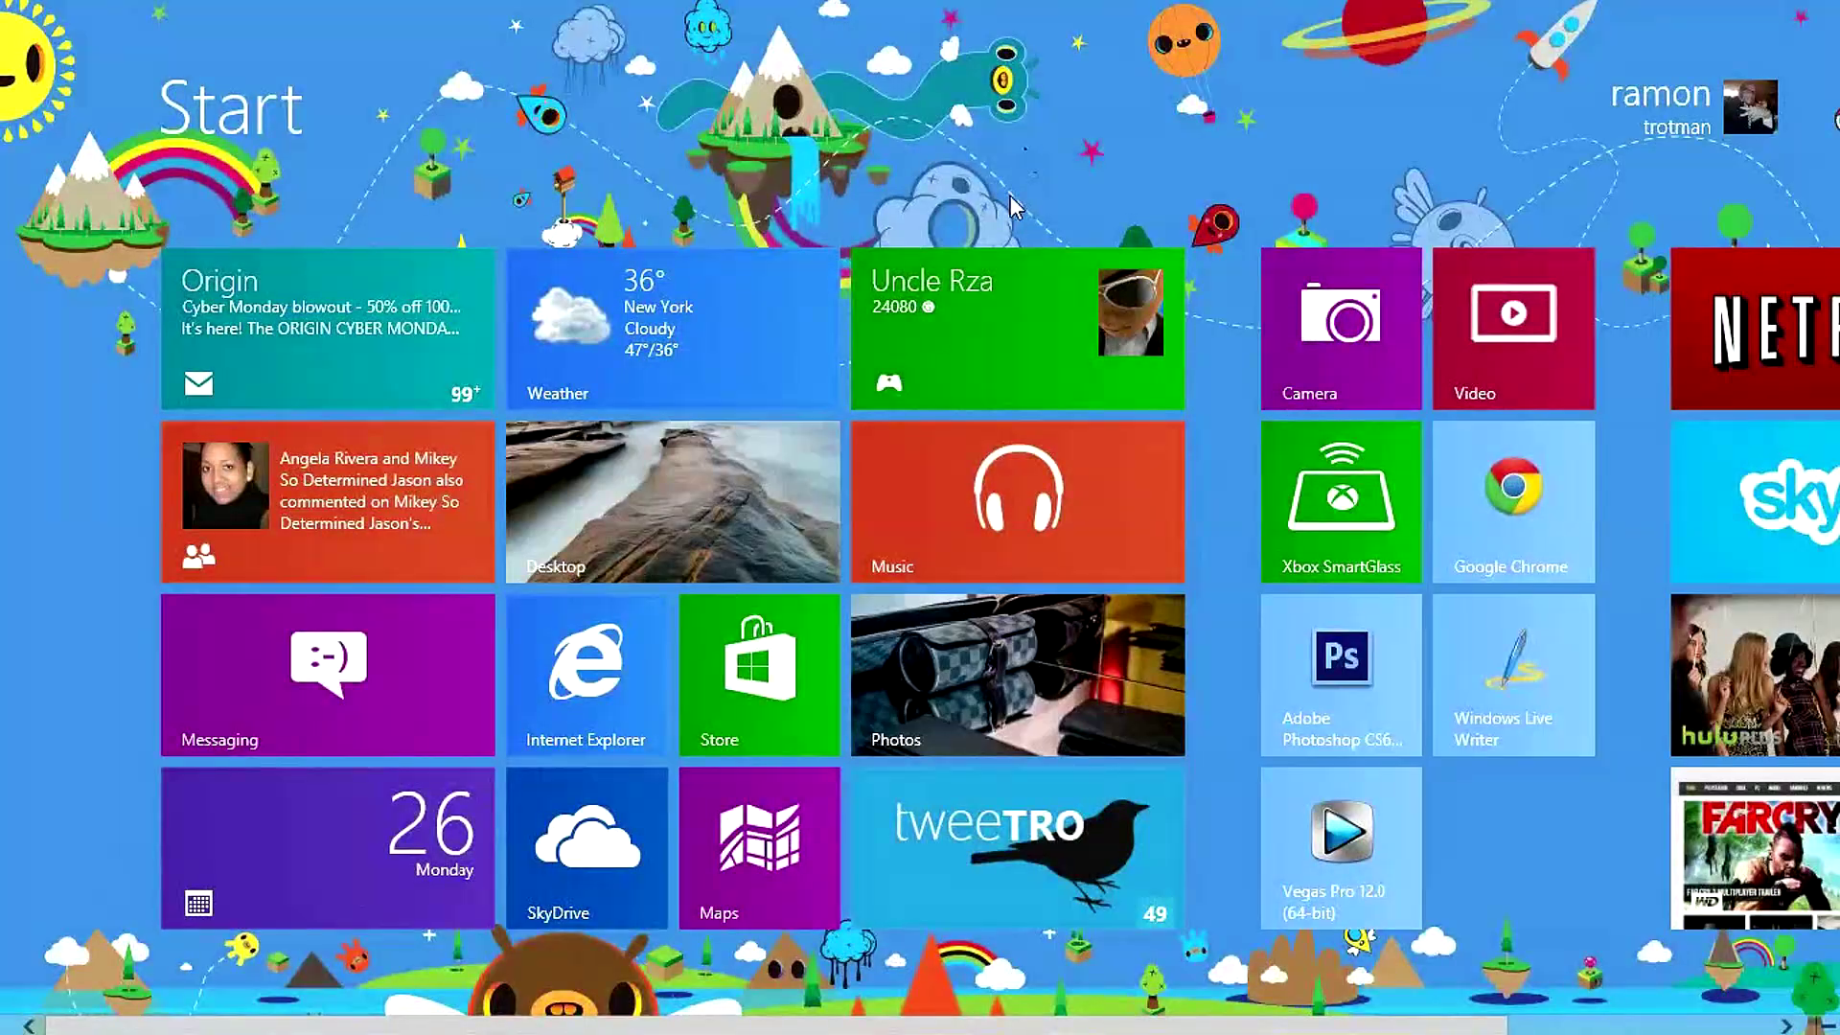
pyautogui.rightClick(1009, 189)
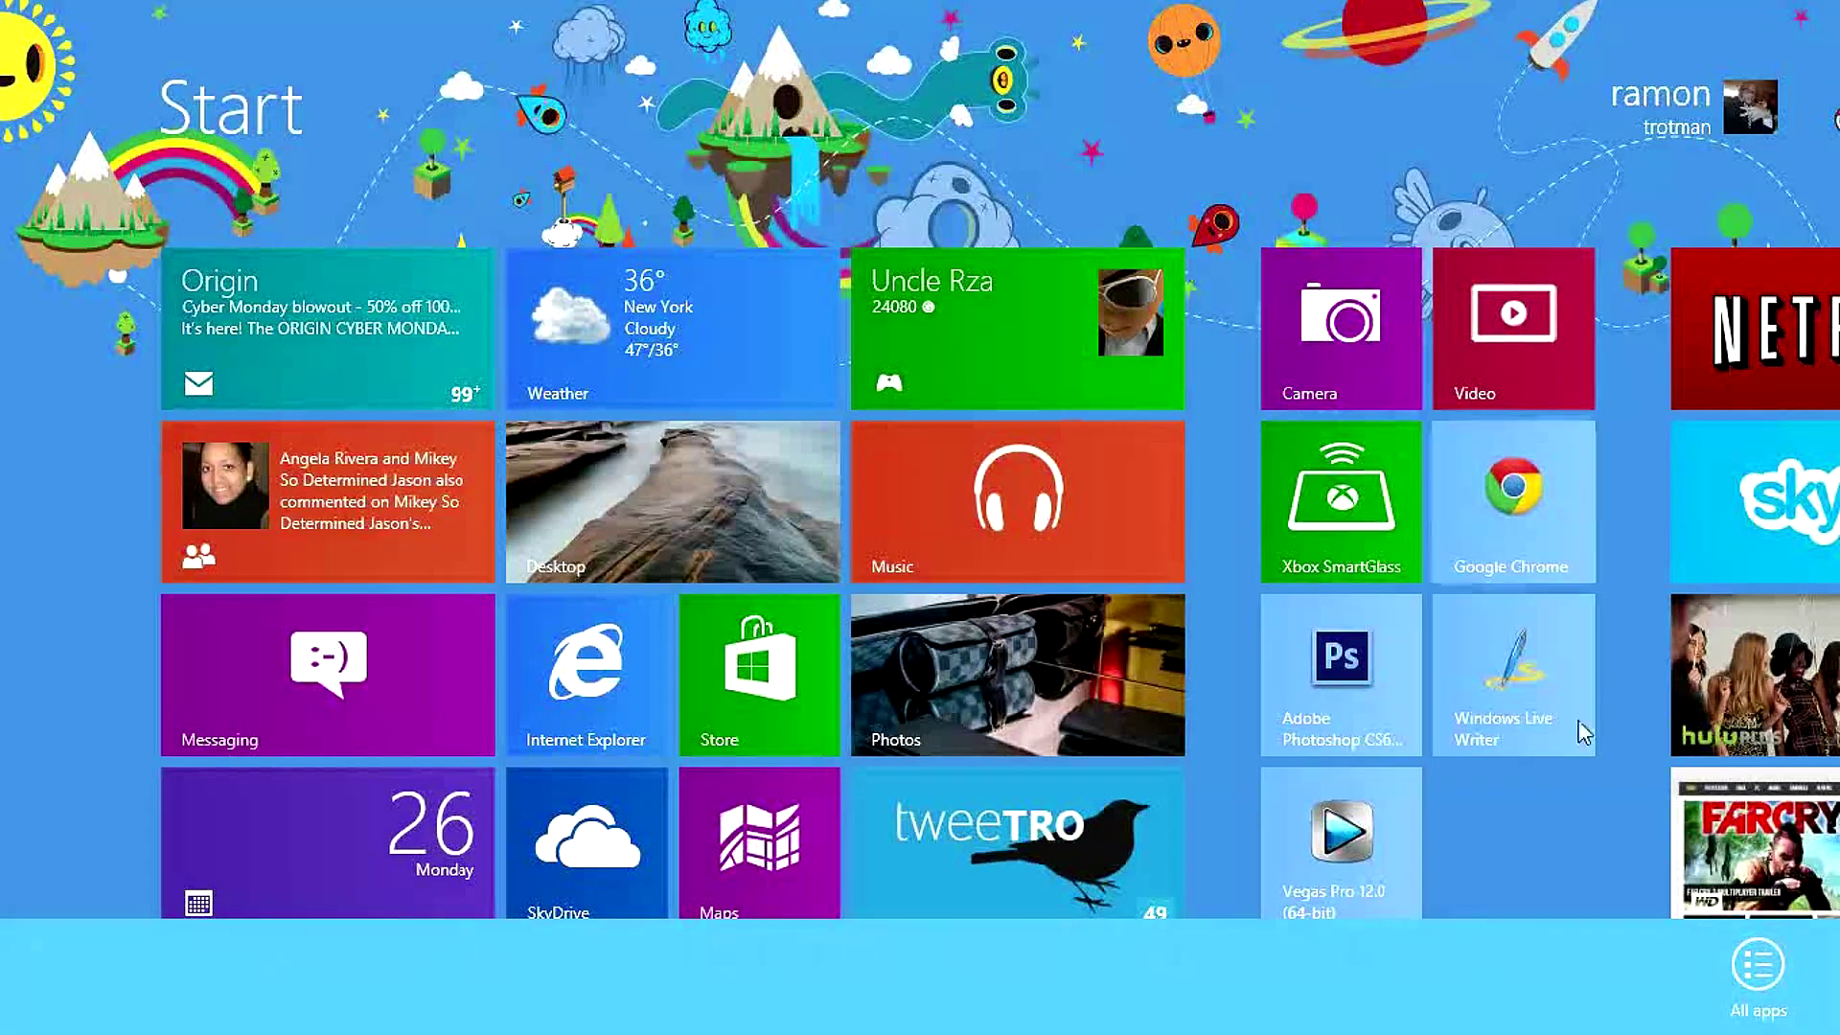
pyautogui.click(1760, 966)
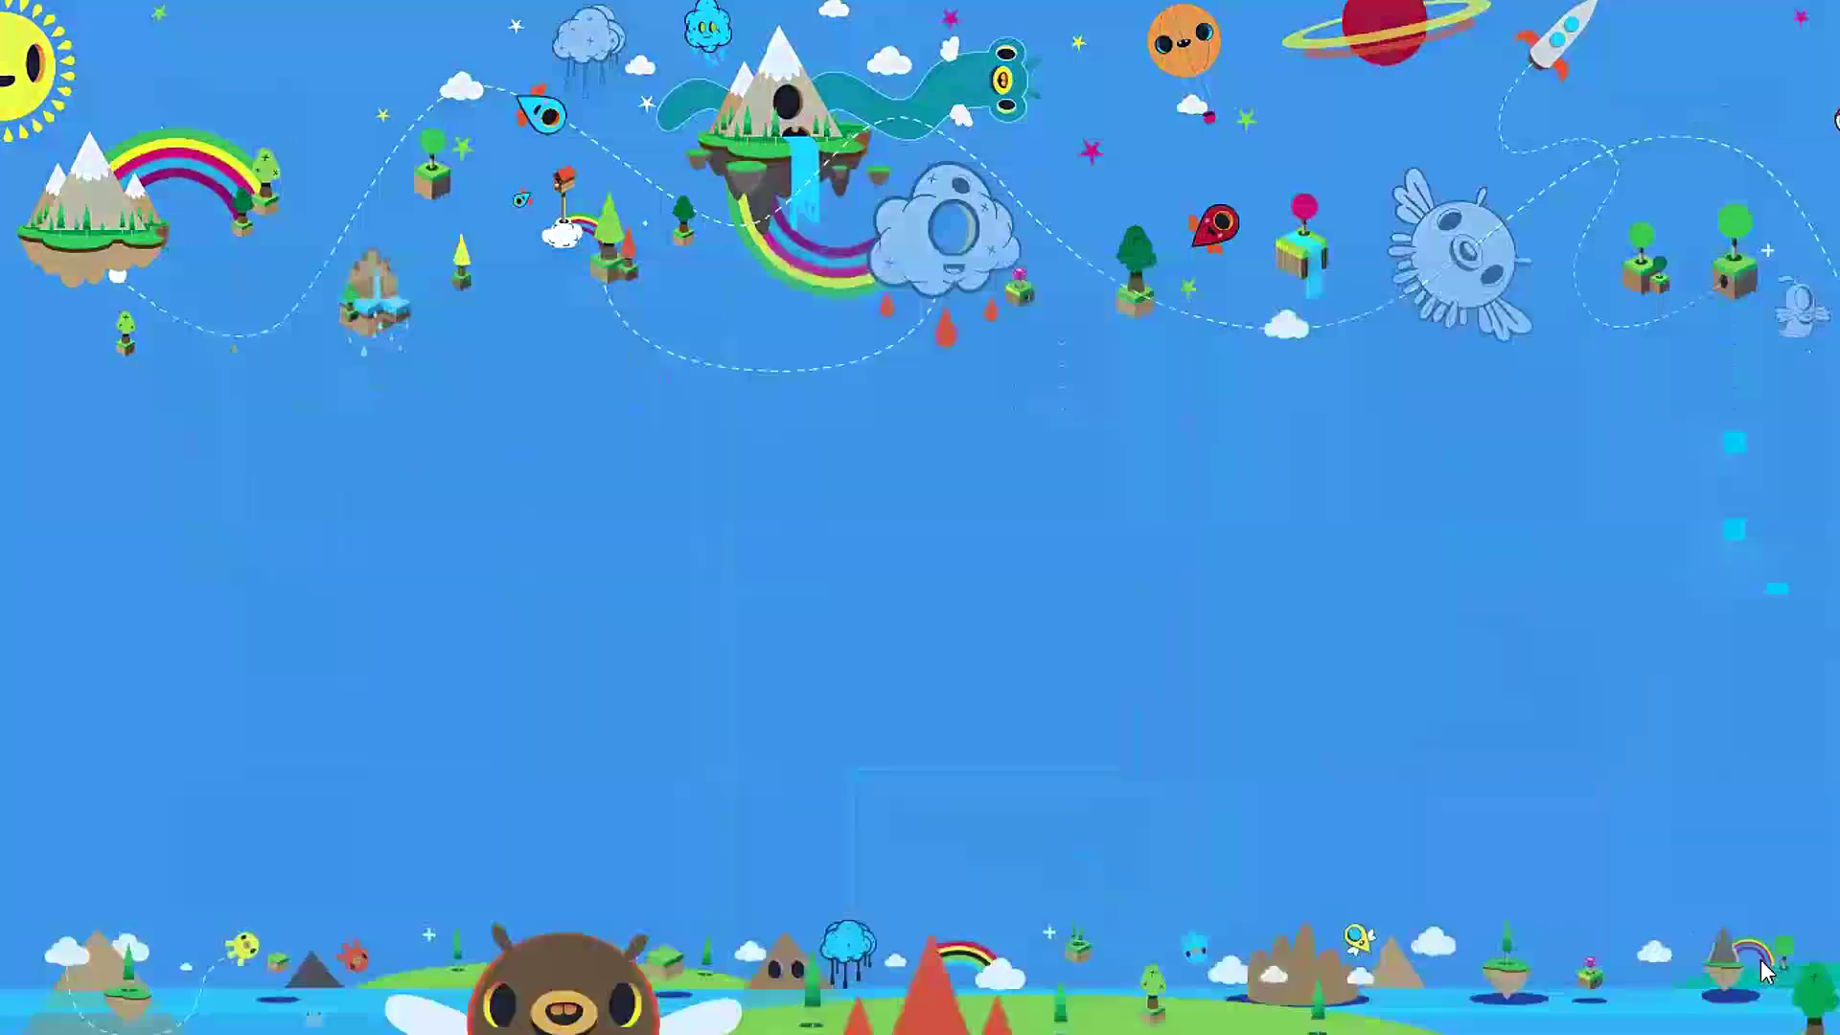
pyautogui.scroll(-10, 920, 517)
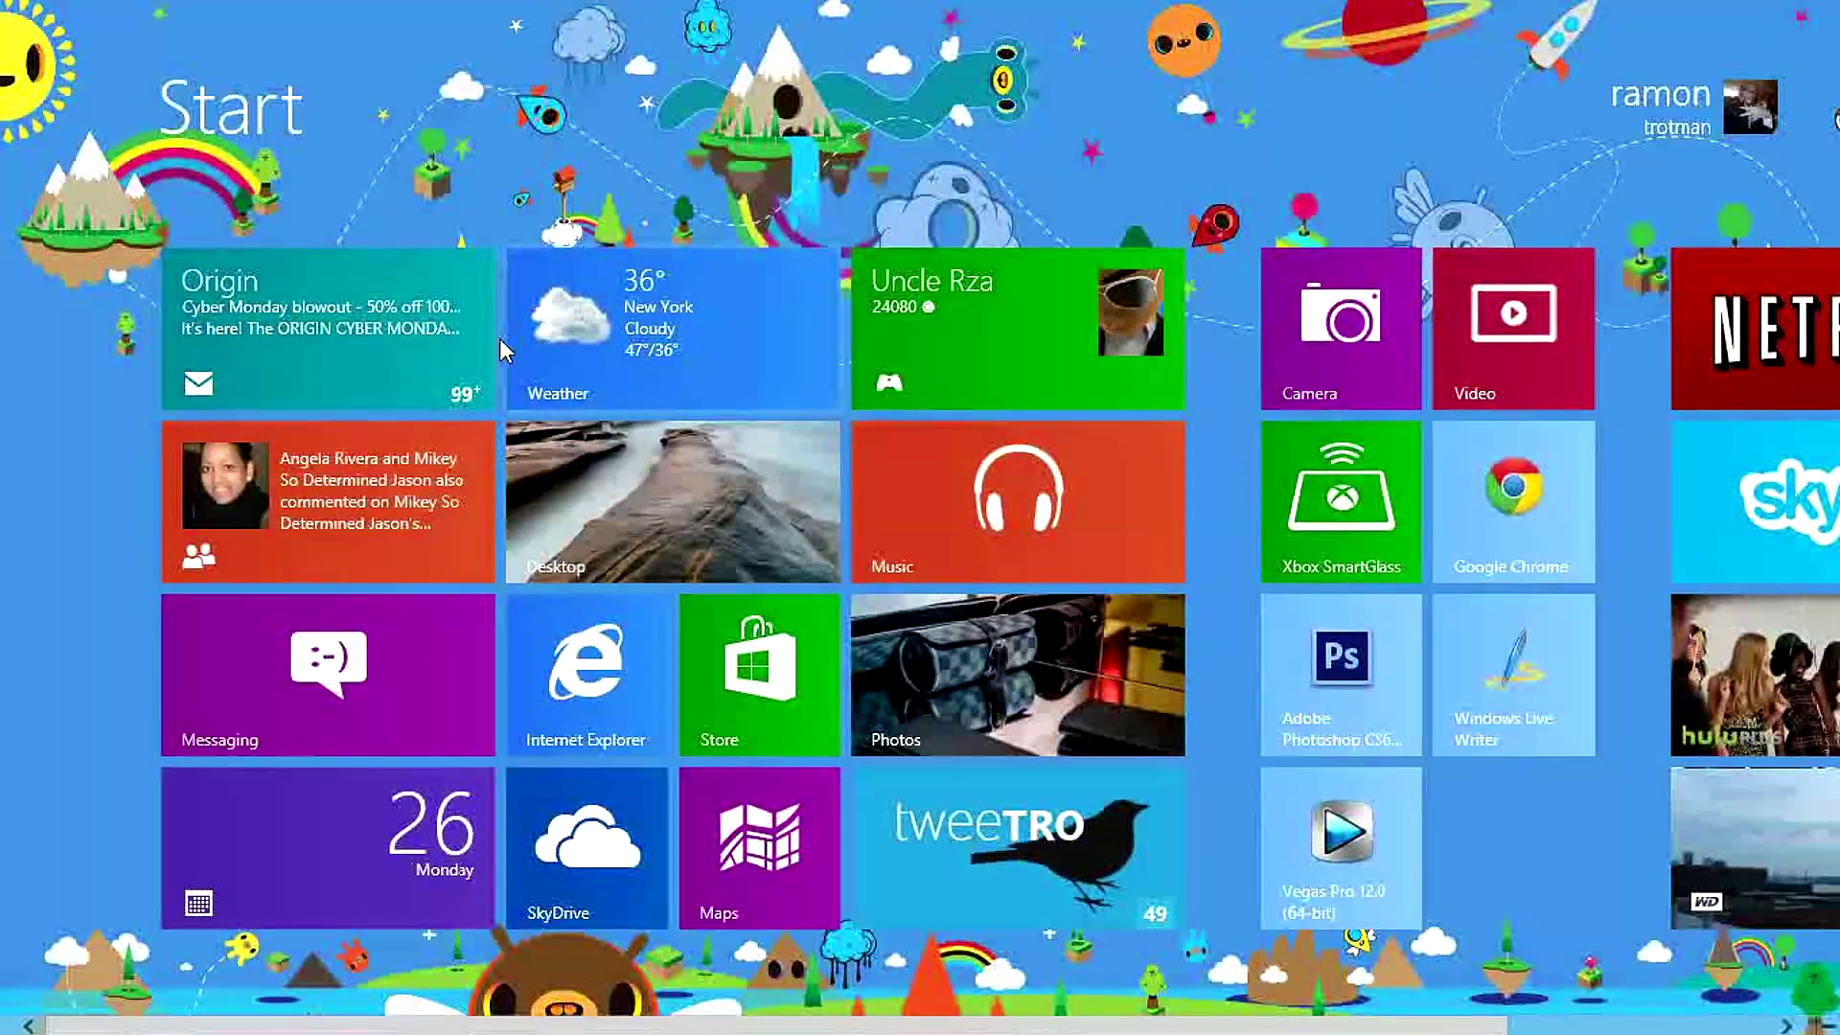
# Step: Make the Weather tile smaller, restore its larger size, and view its tile options again before dismissing them
pyautogui.rightClick(548, 335)
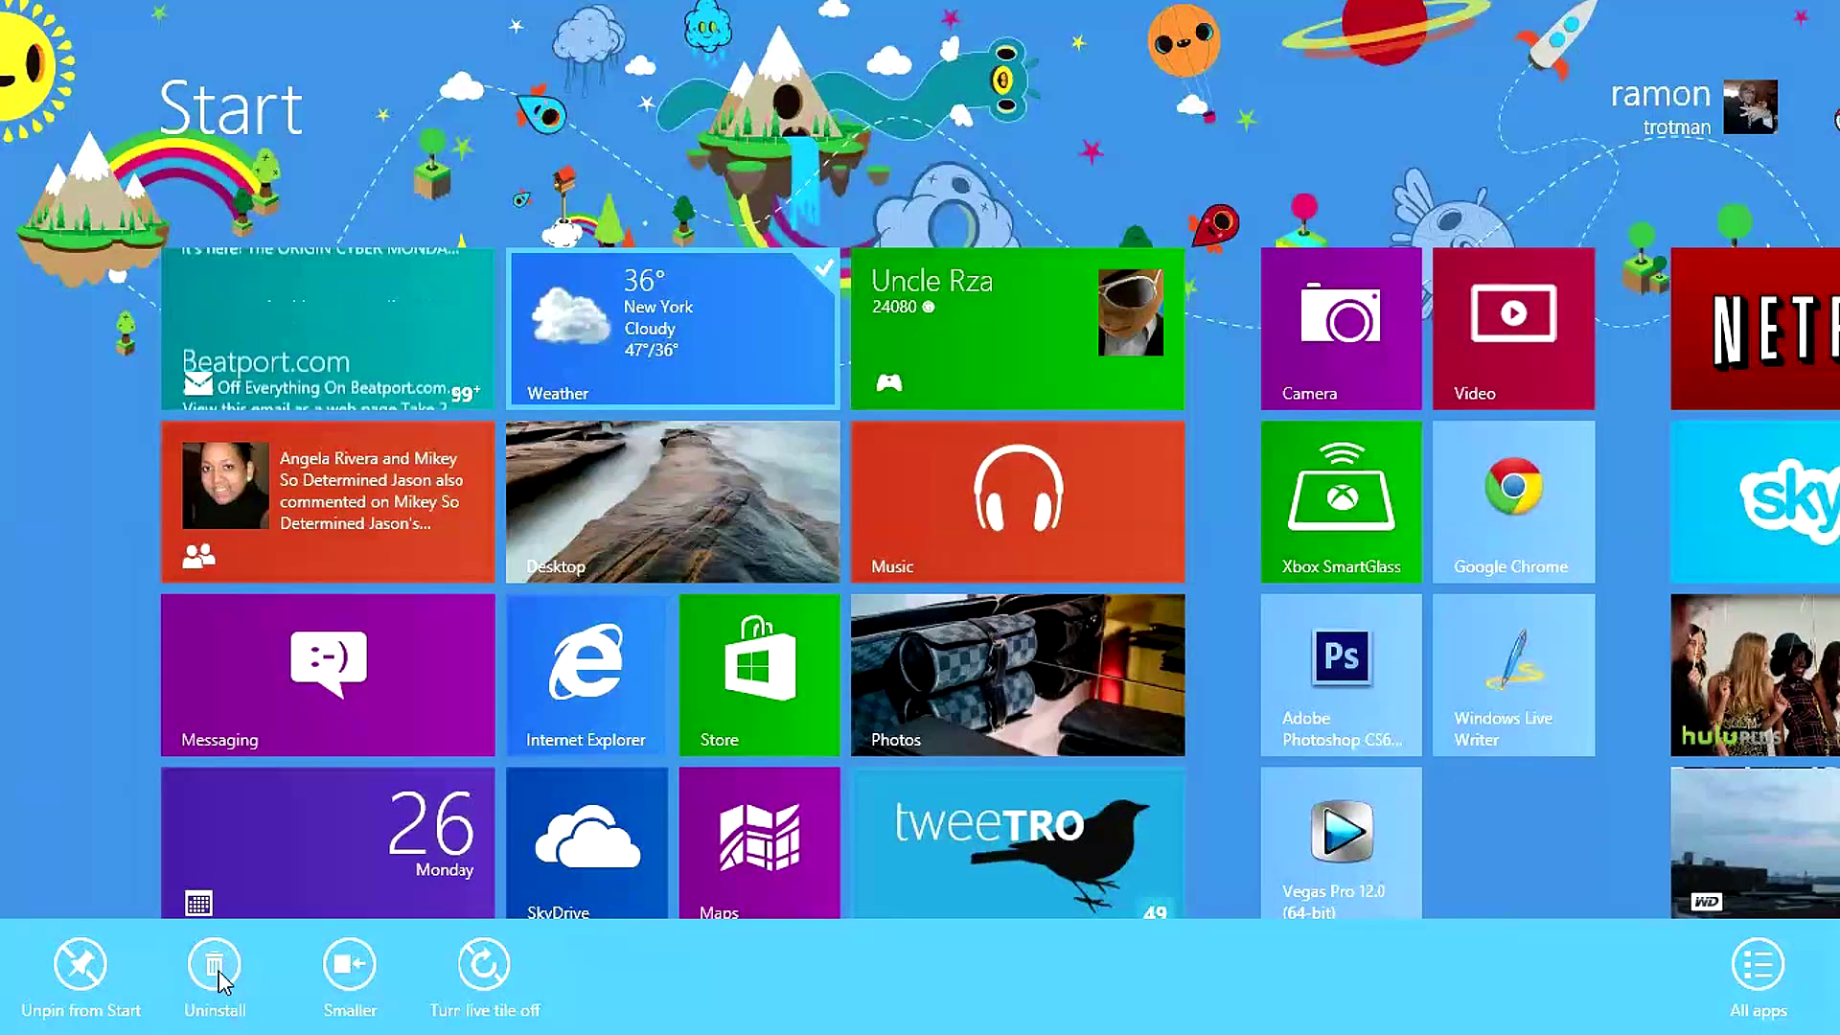
pyautogui.click(343, 982)
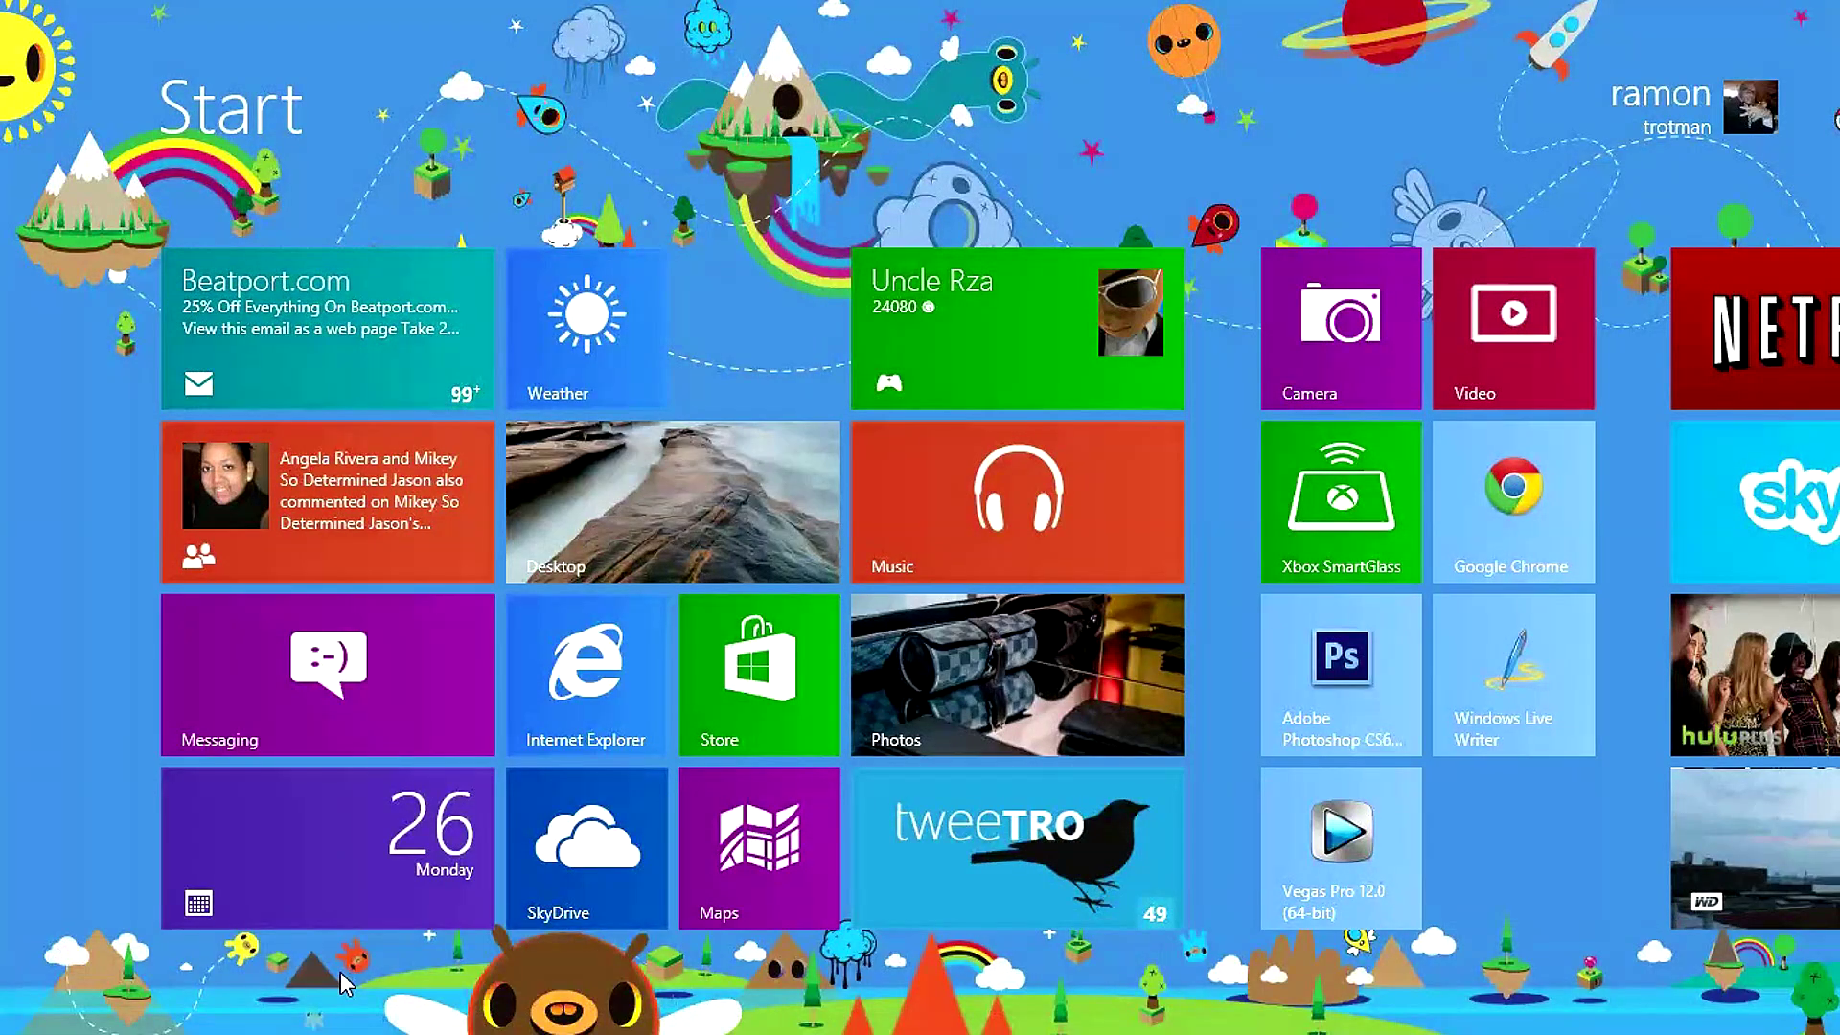
pyautogui.rightClick(554, 337)
pyautogui.click(350, 983)
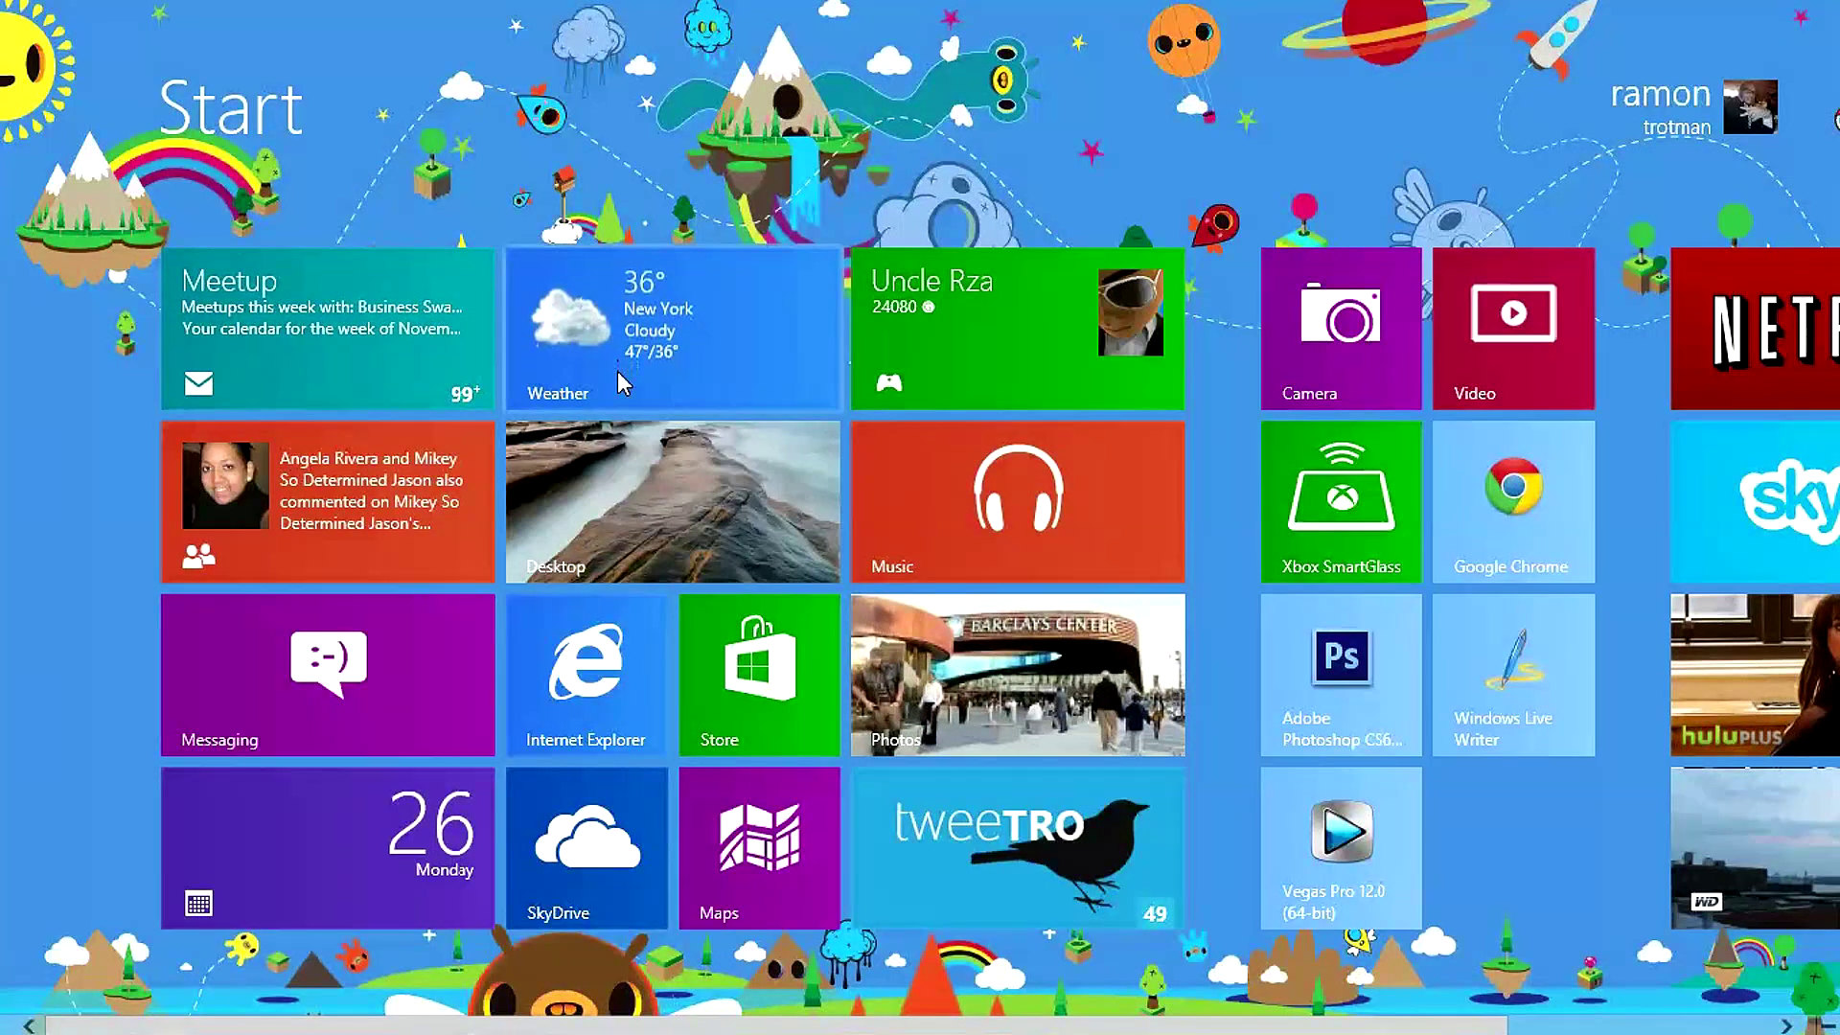
pyautogui.rightClick(617, 374)
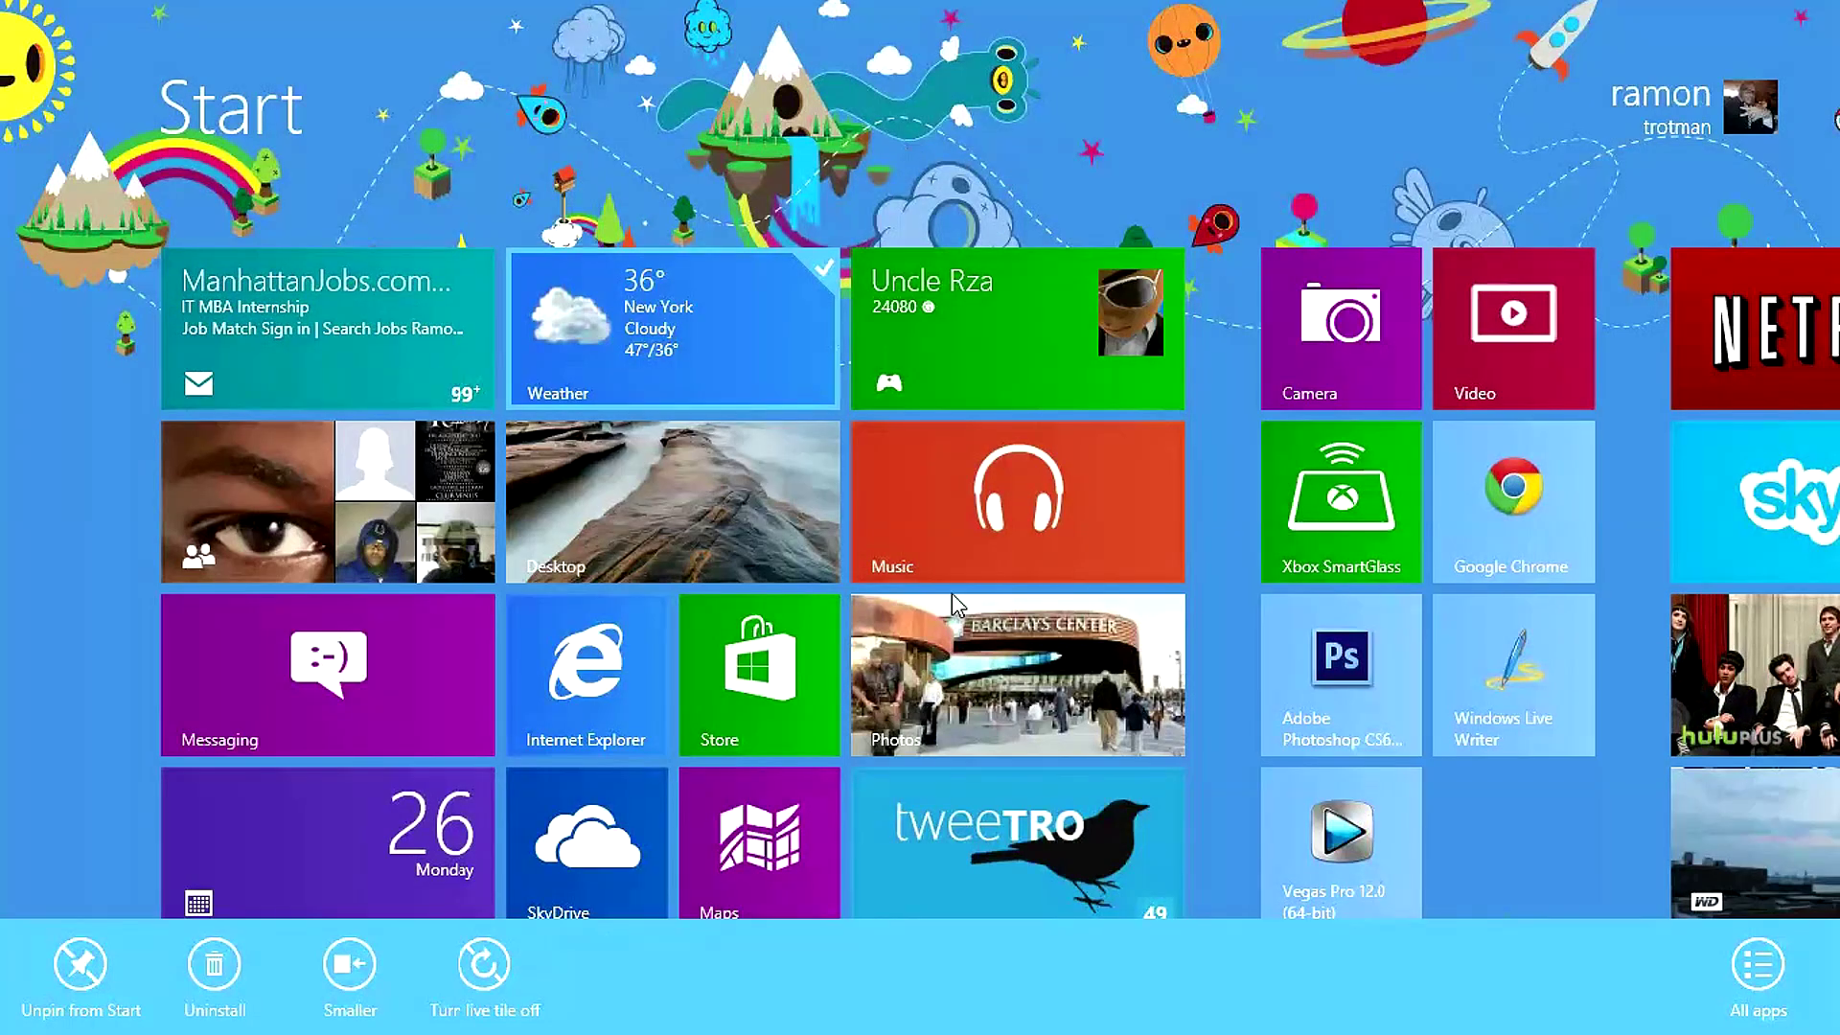
pyautogui.rightClick(977, 1023)
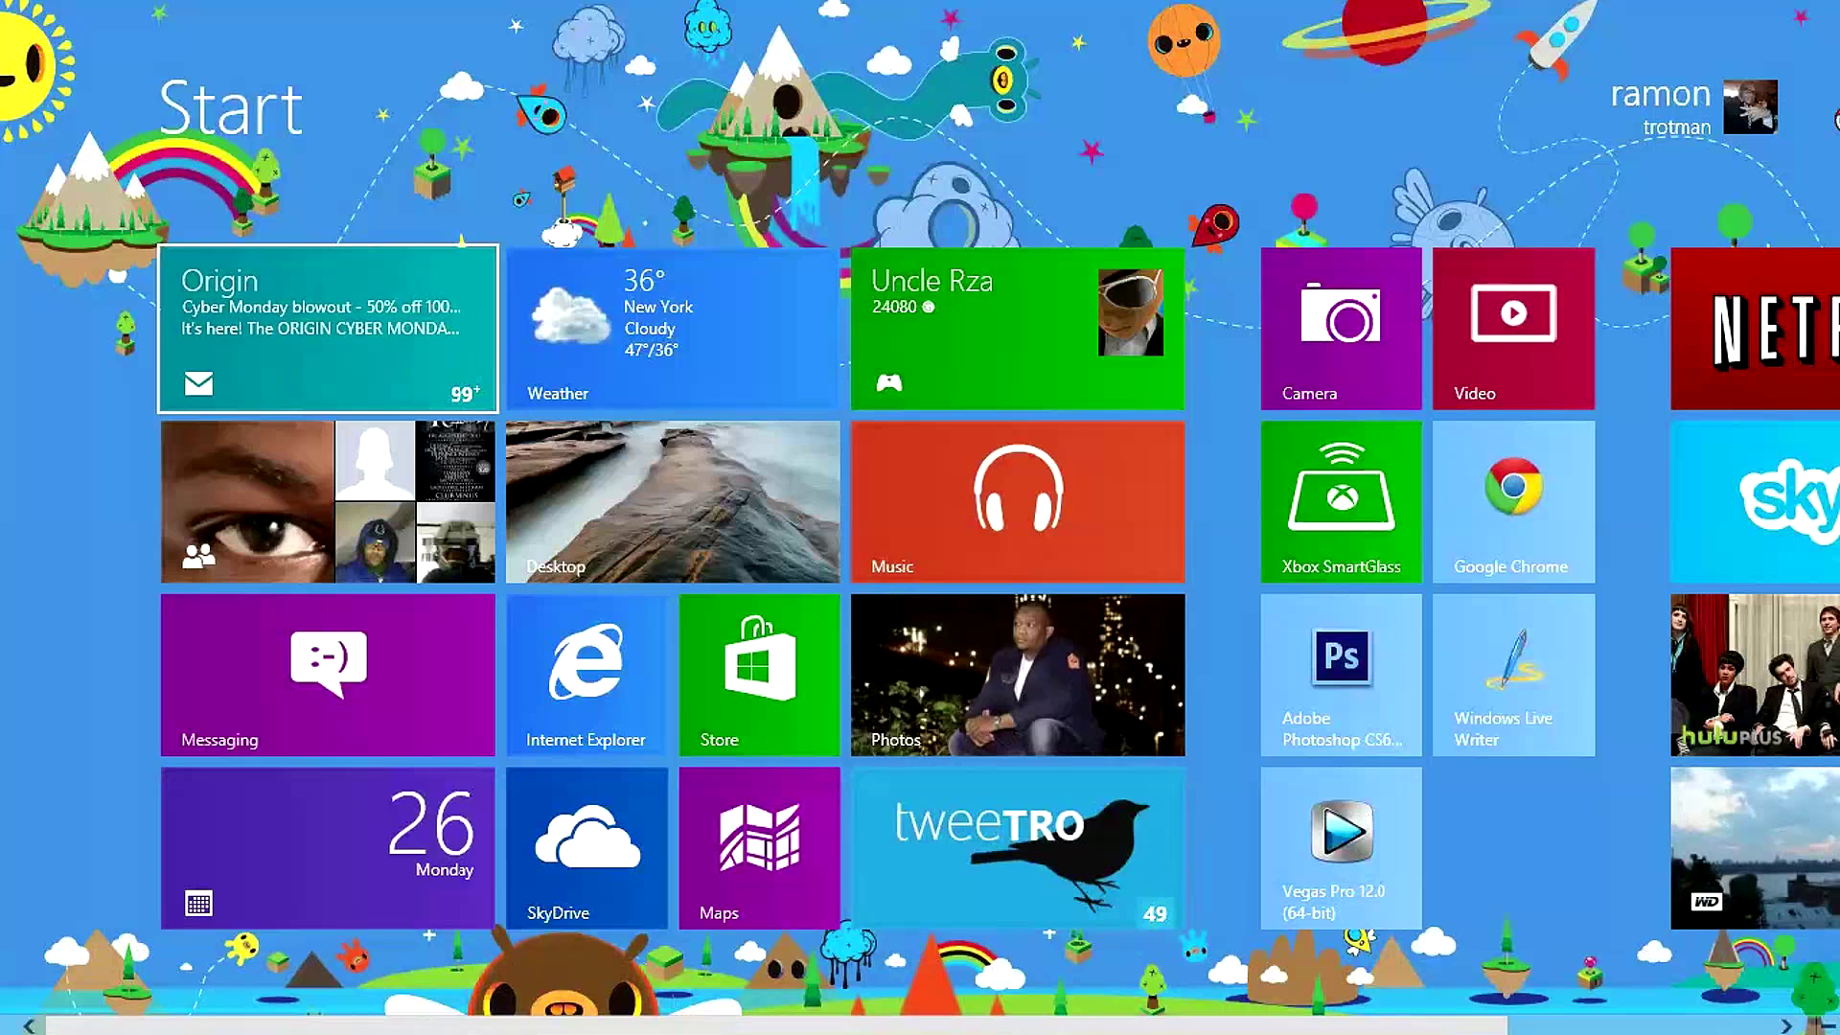
# Step: Launch Internet Explorer from the Start screen and open the "Find out more" page about Bing on Windows 8
pyautogui.scroll(-3, 688, 1018)
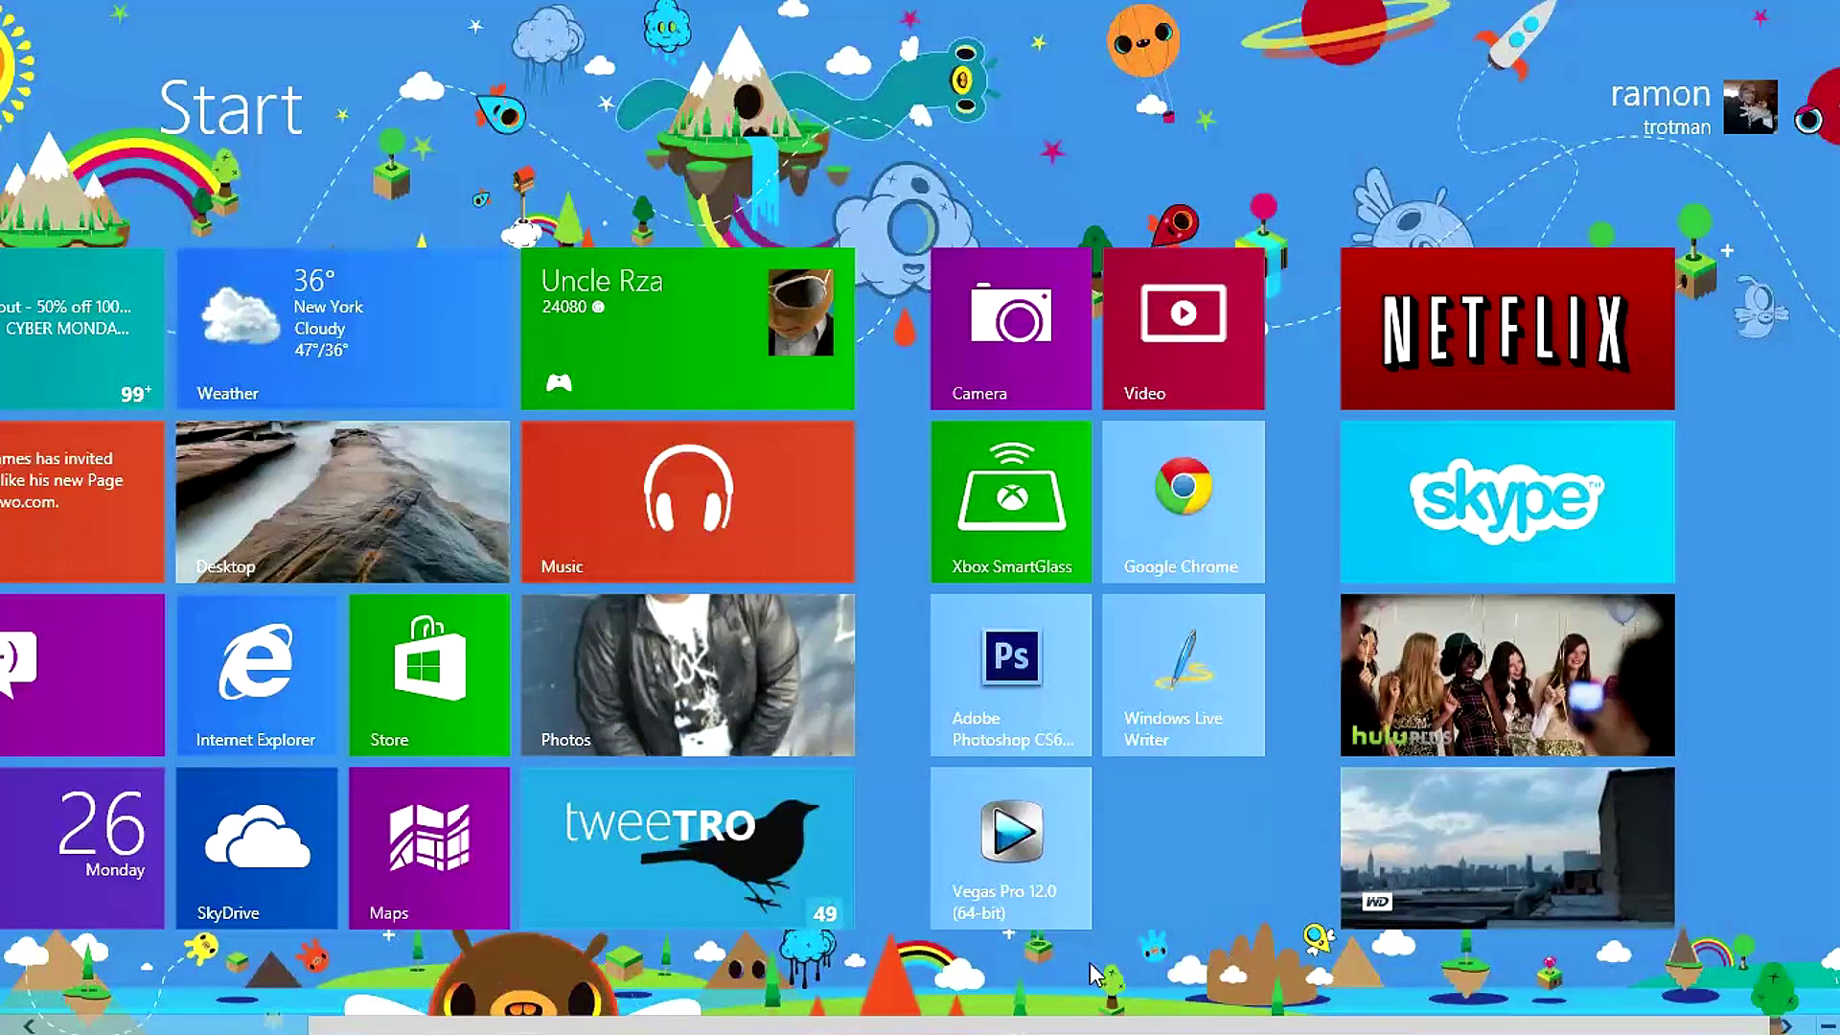
pyautogui.scroll(1, 209, 1025)
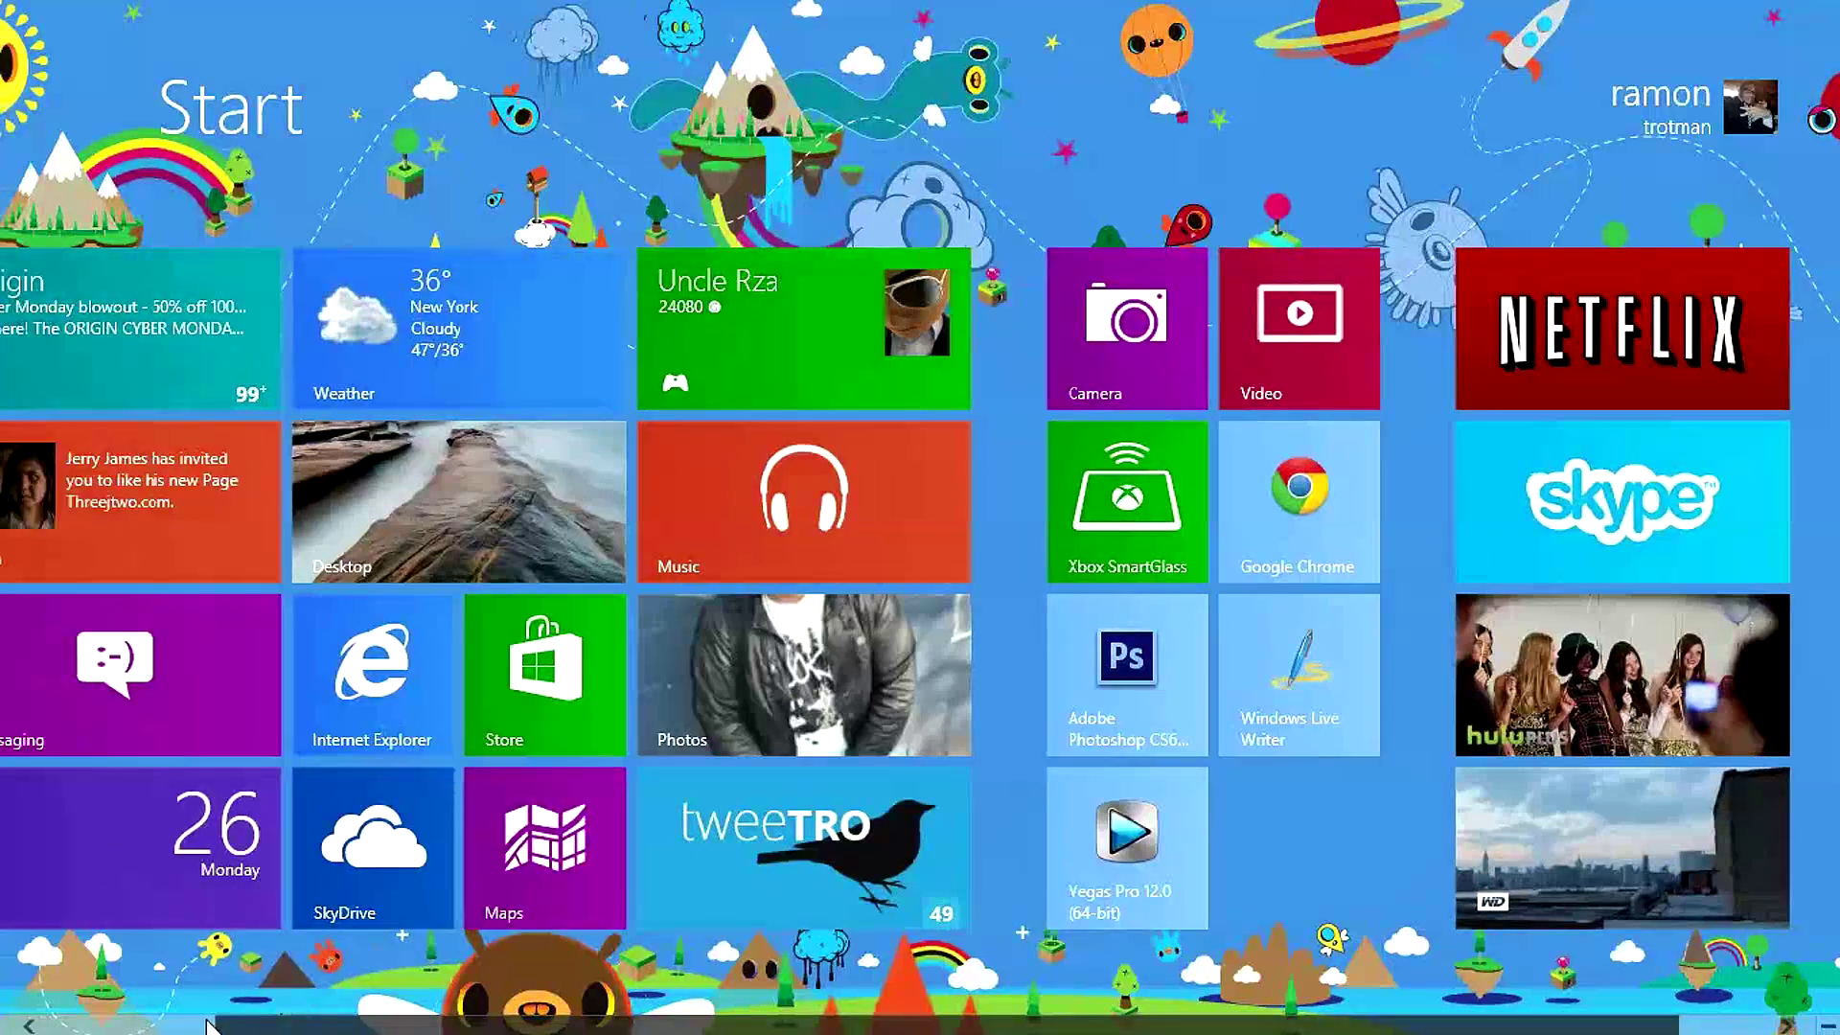
pyautogui.scroll(1, 209, 1025)
pyautogui.click(492, 676)
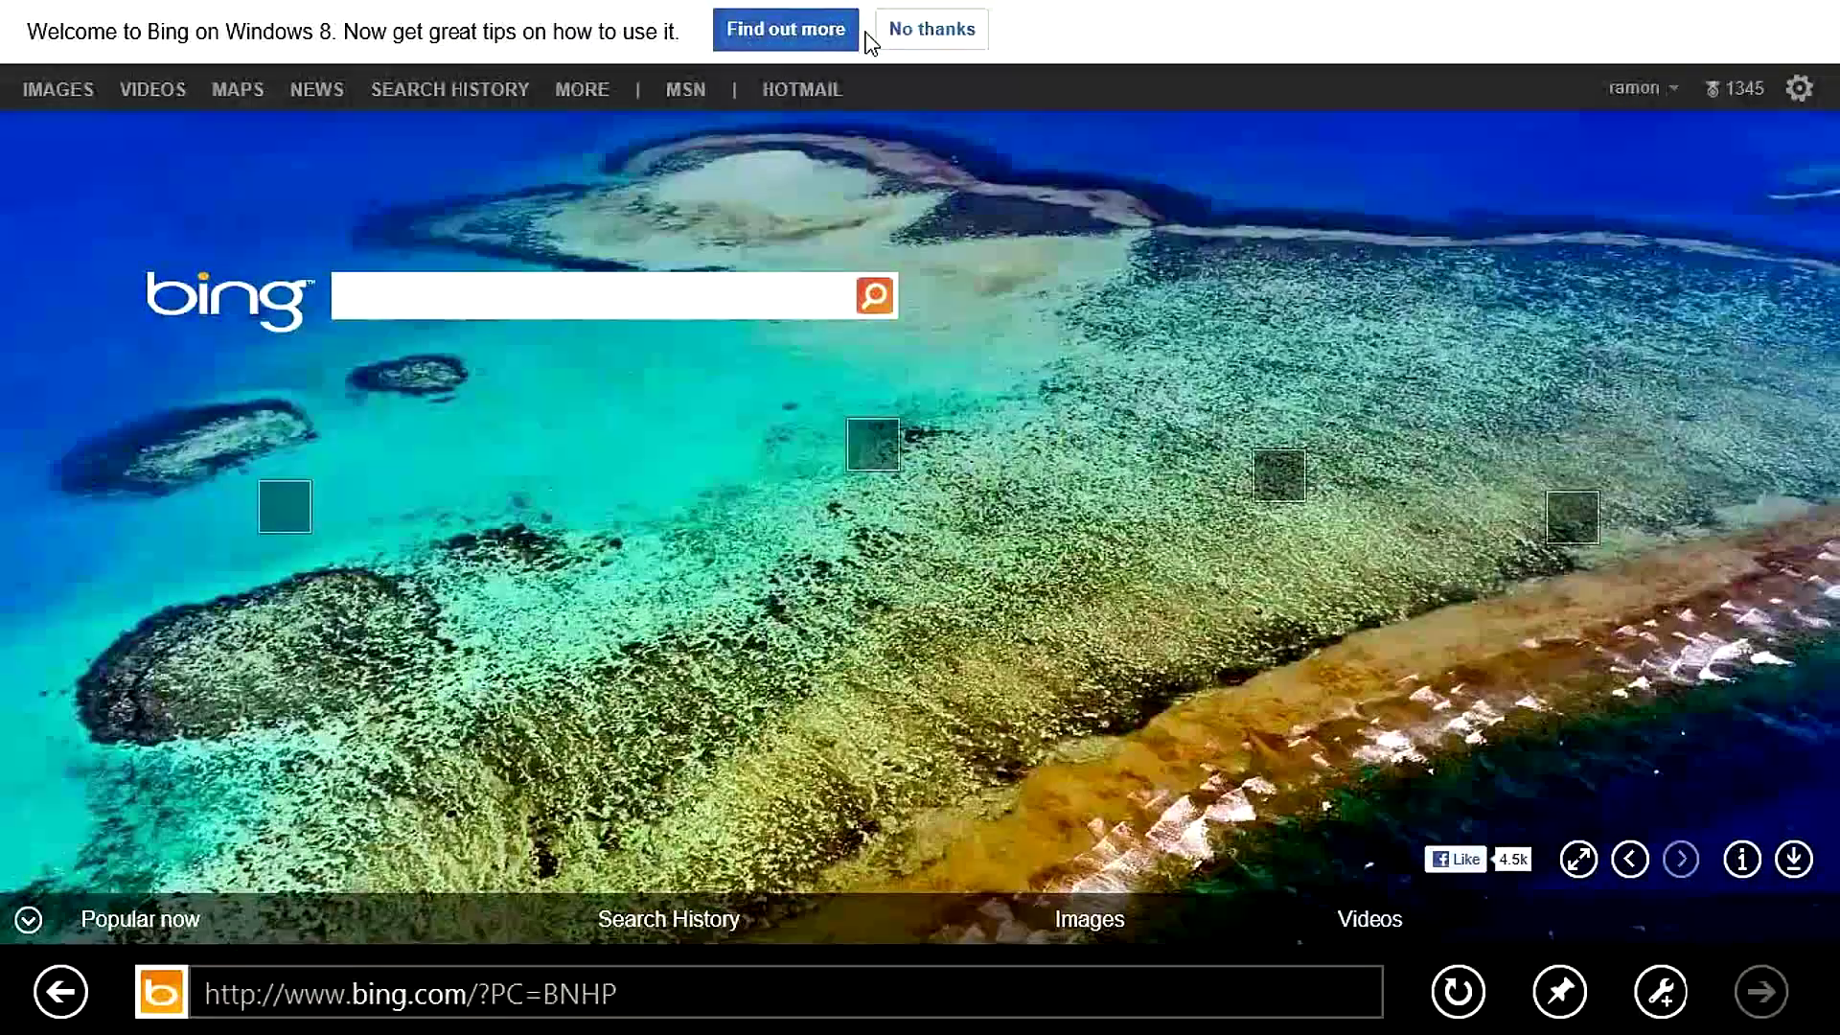
pyautogui.click(823, 41)
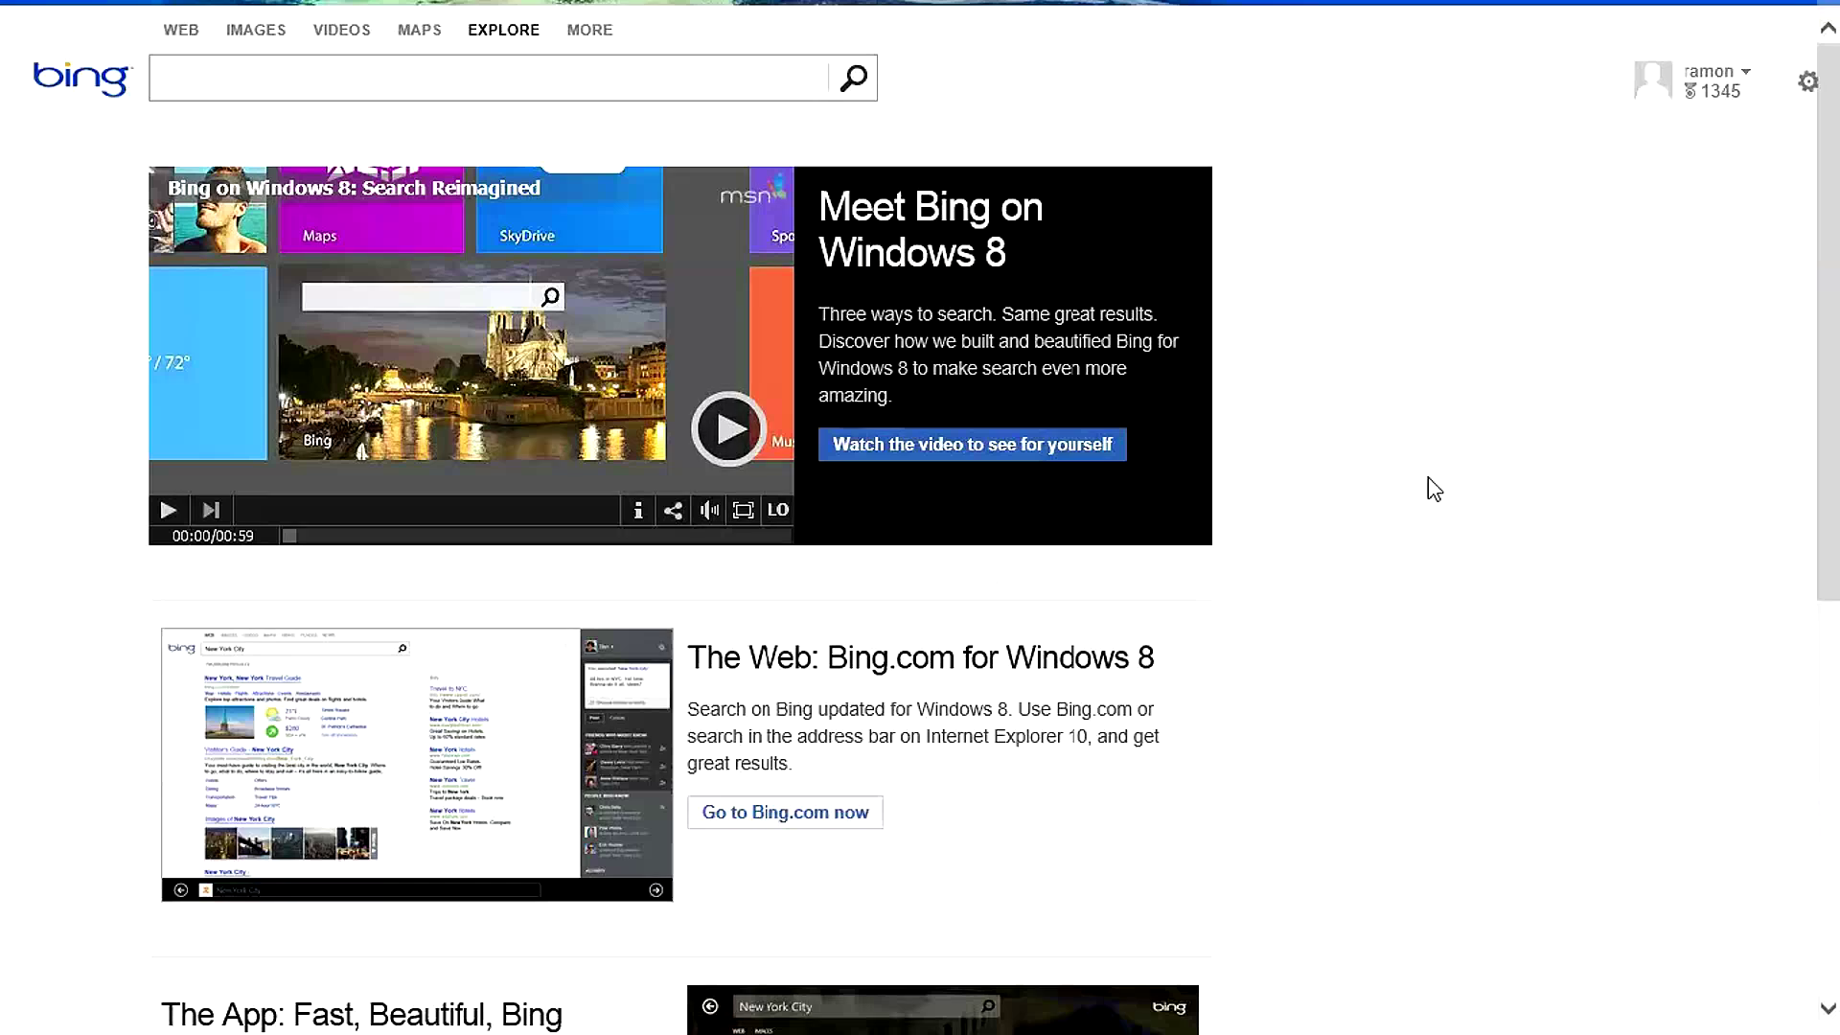
# Step: Reveal the browser's tabs, open a new blank tab and dismiss the Frequent and Favorites sites
pyautogui.rightClick(1299, 414)
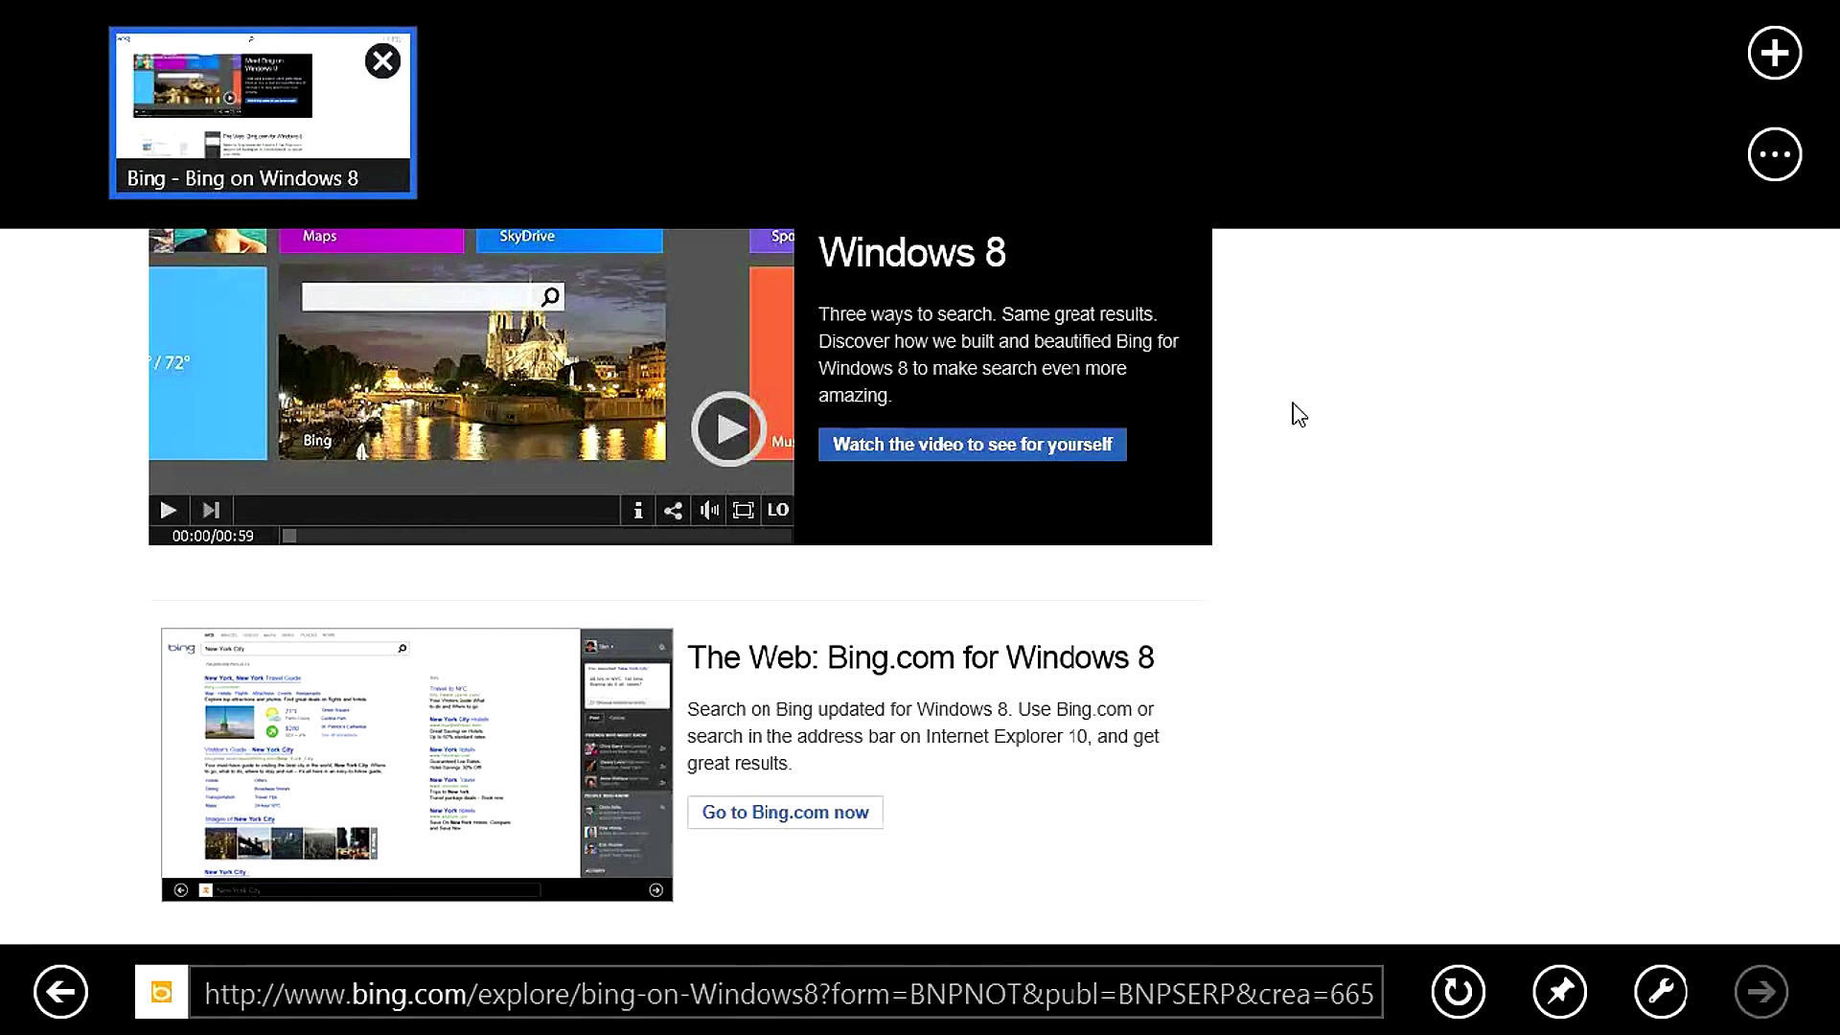
pyautogui.click(1771, 56)
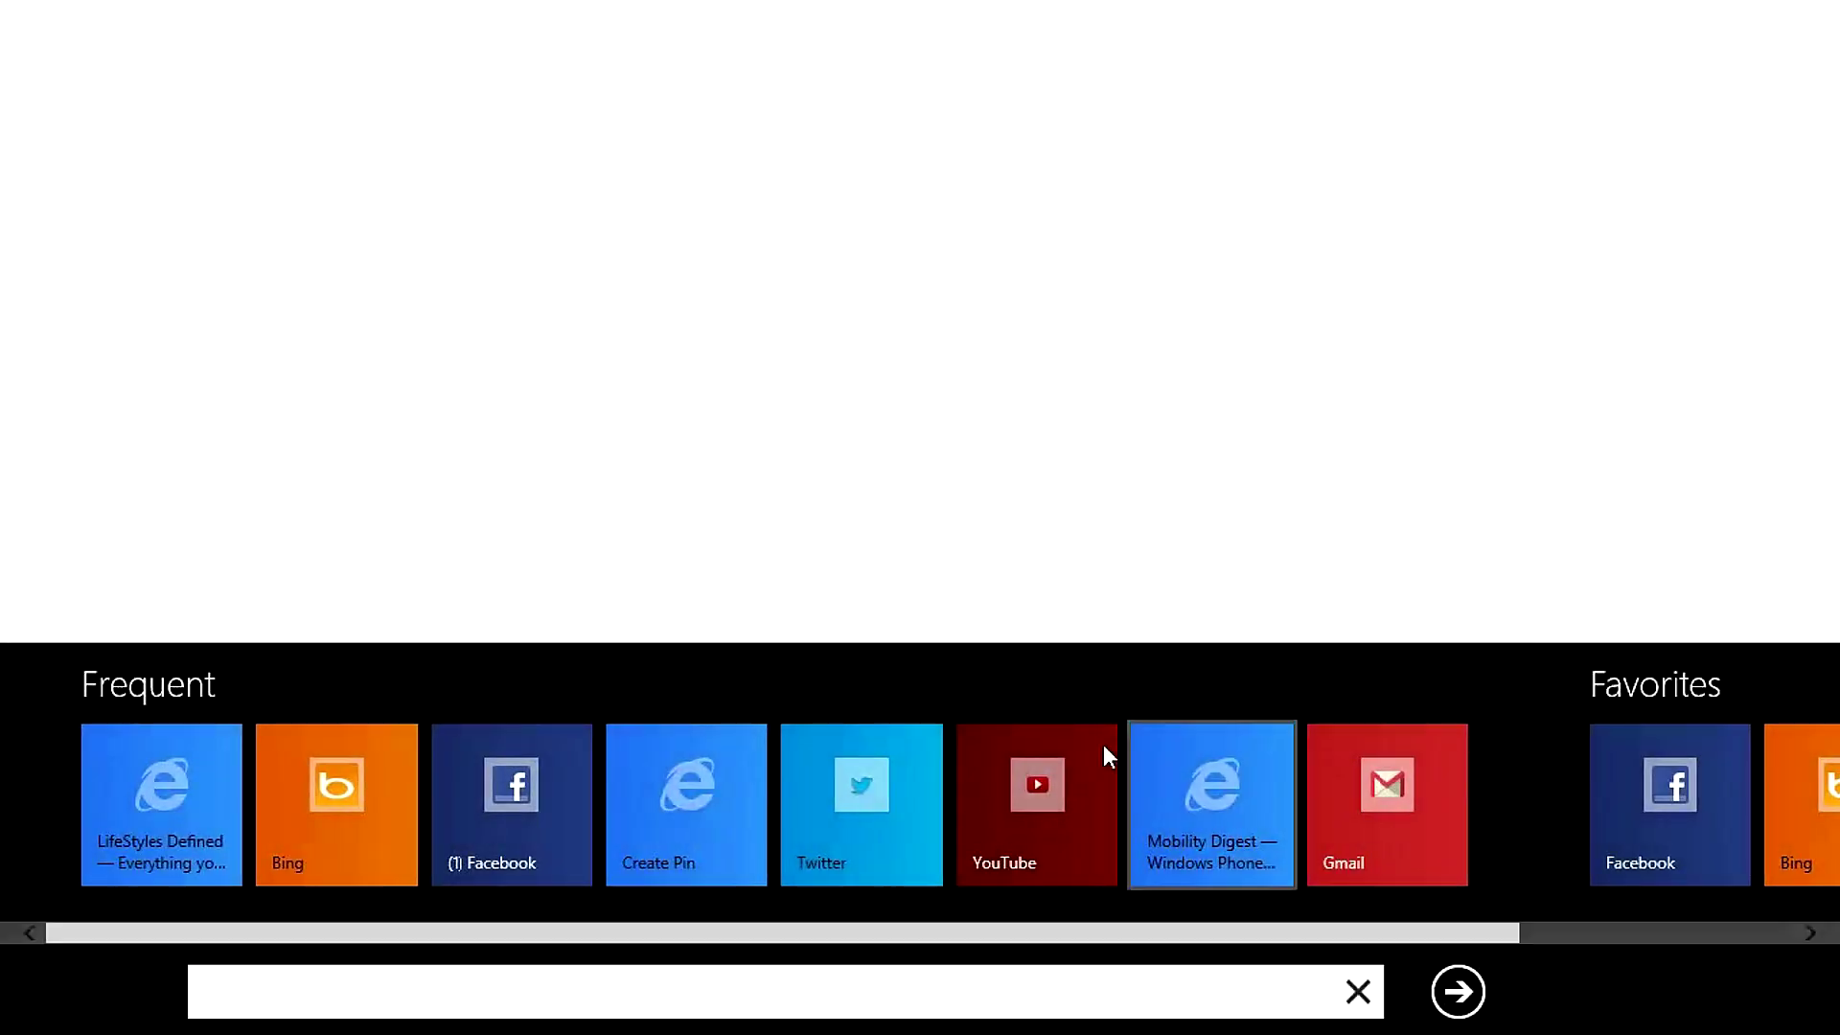
pyautogui.click(917, 564)
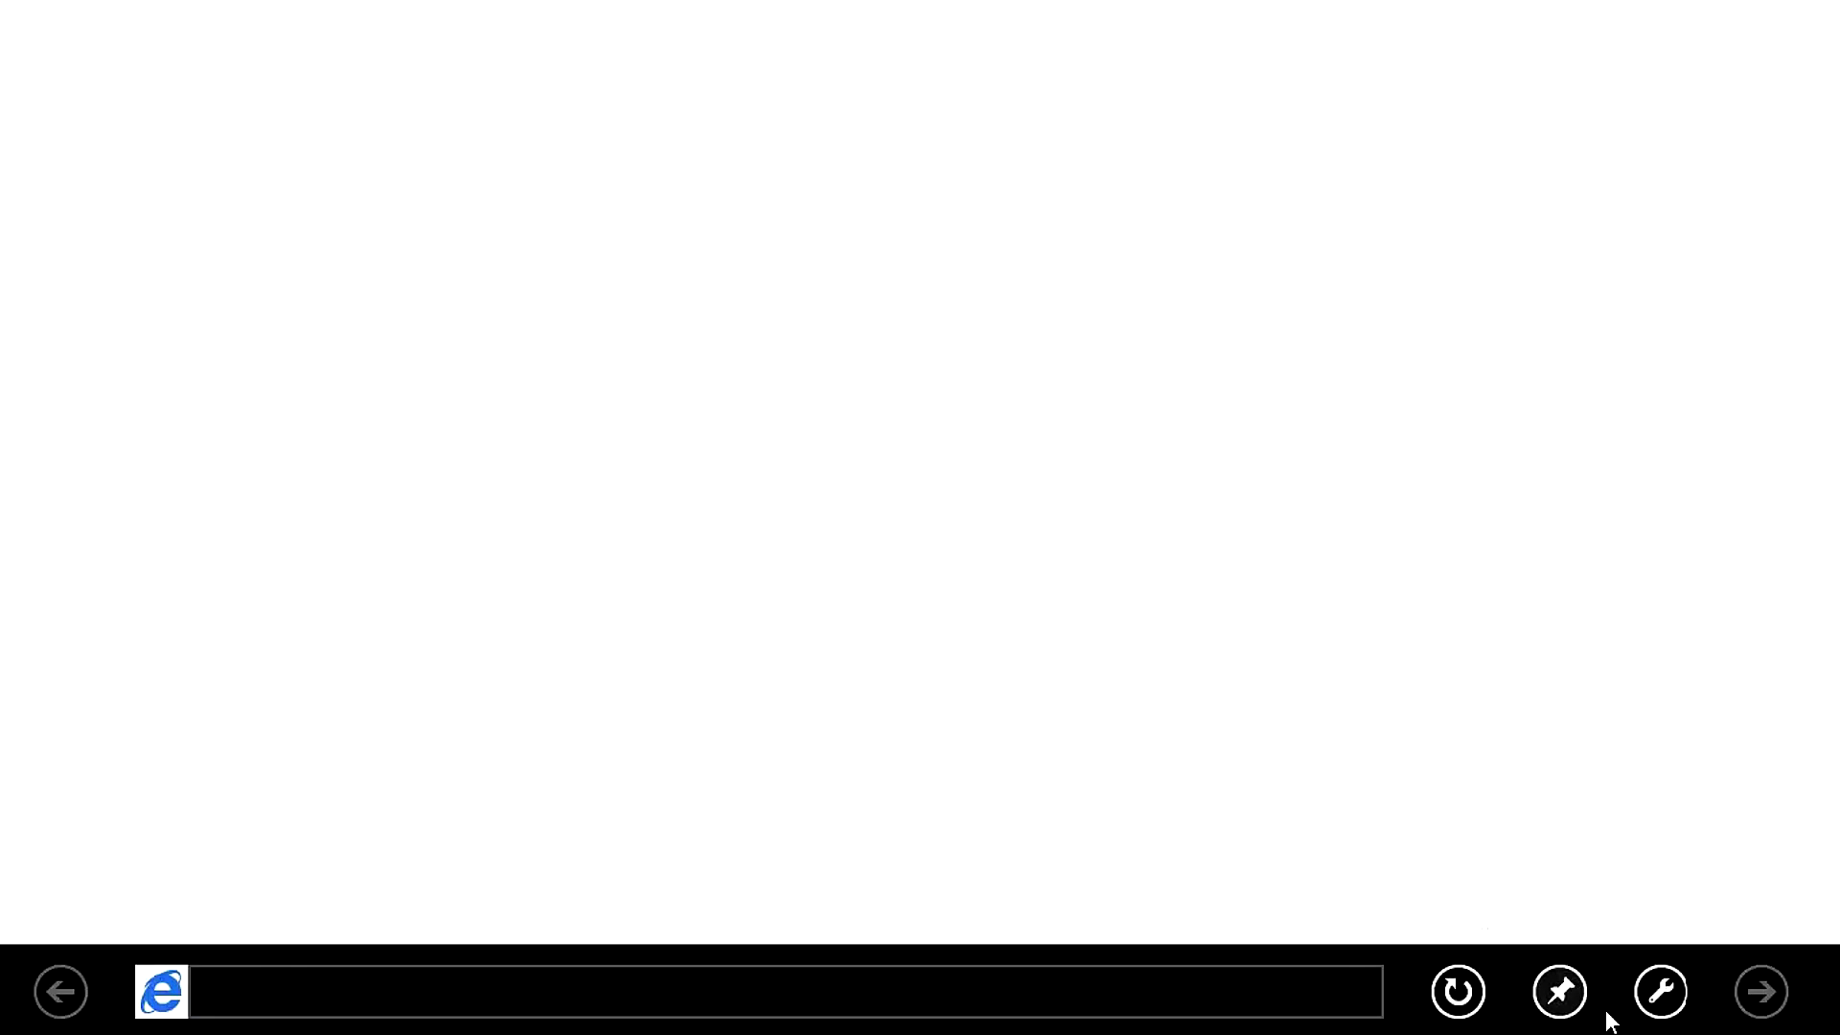
# Step: Show the page tools options for the blank tab, dismiss them and return to Start
pyautogui.click(1661, 992)
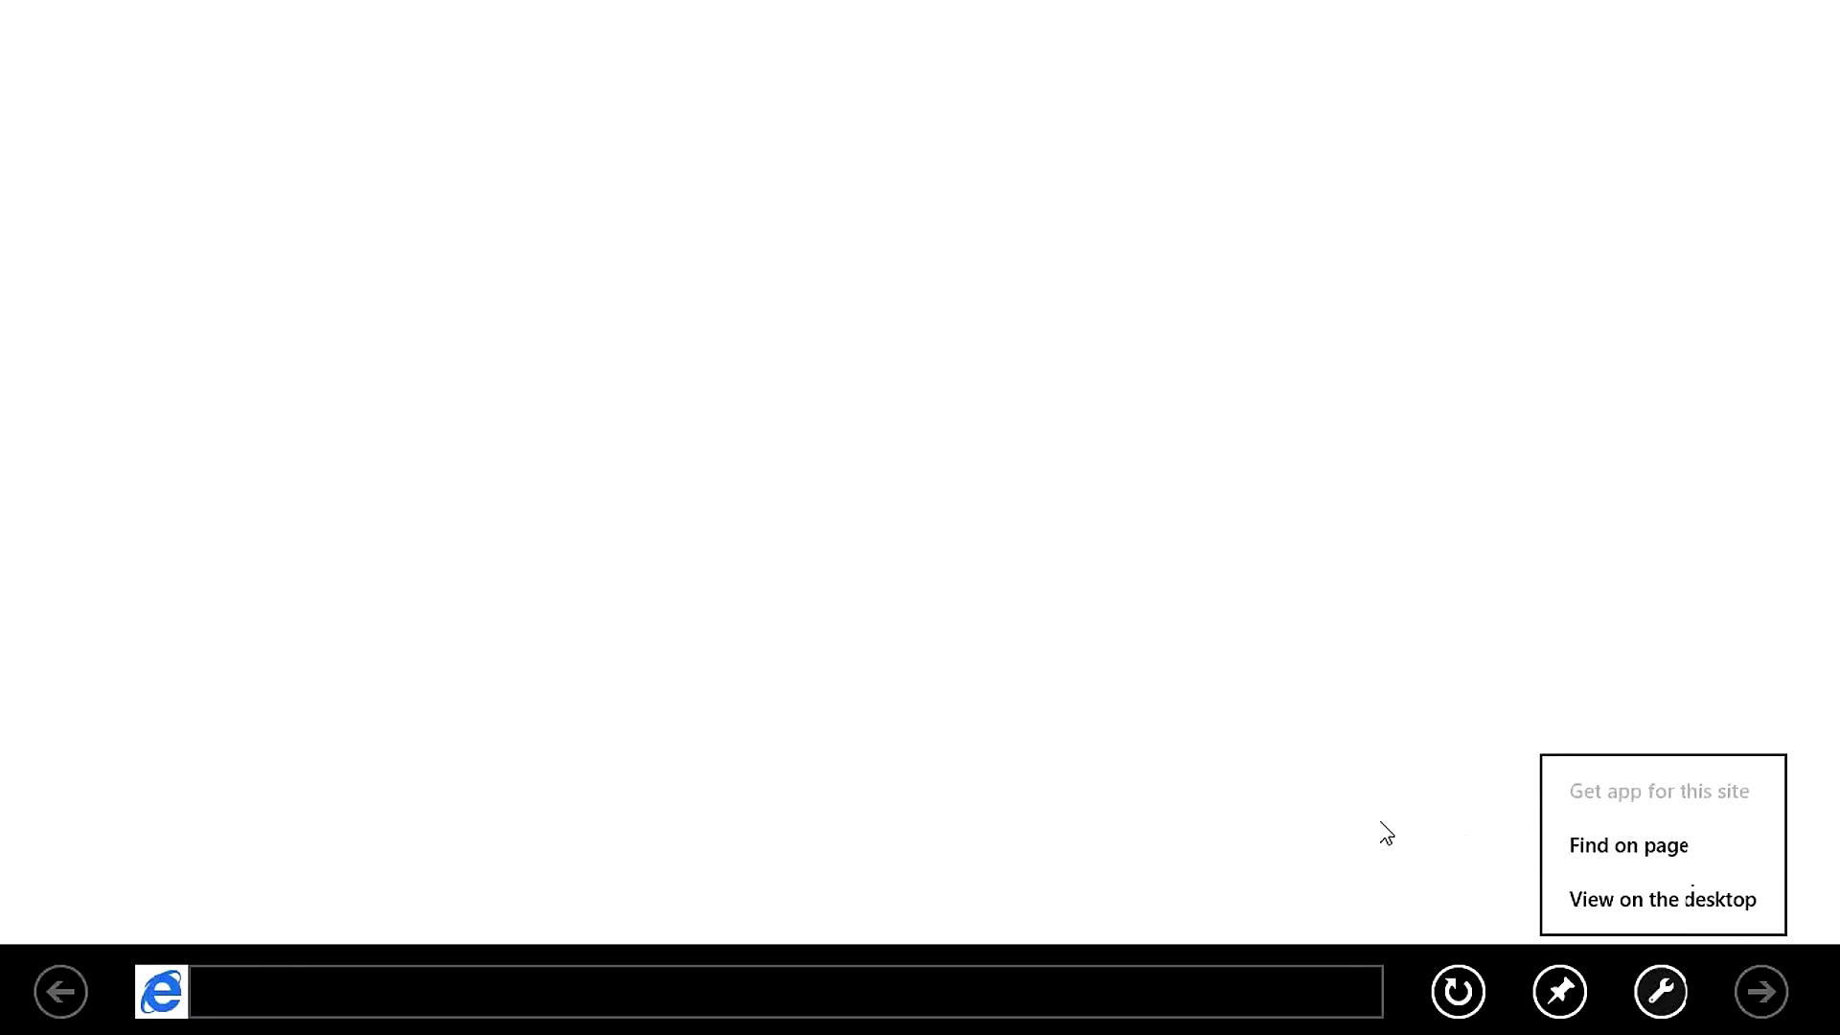
pyautogui.click(1365, 882)
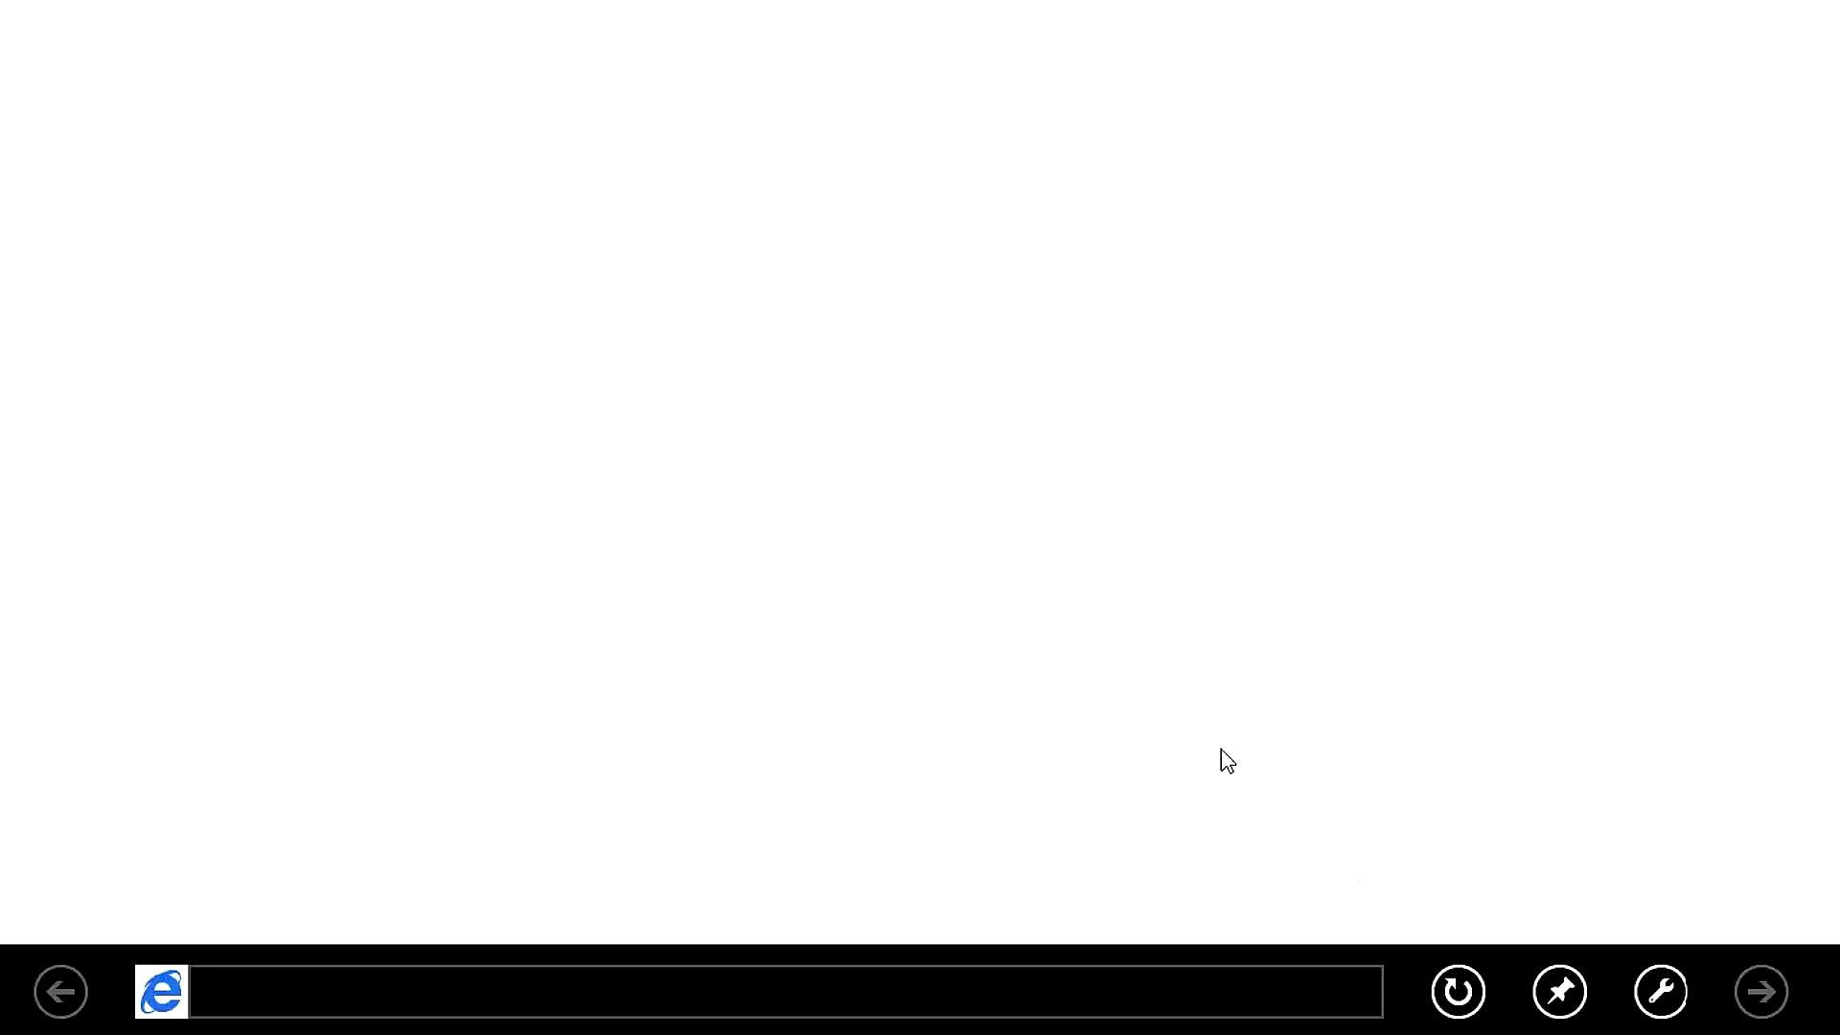
pyautogui.rightClick(1220, 760)
pyautogui.press('super')
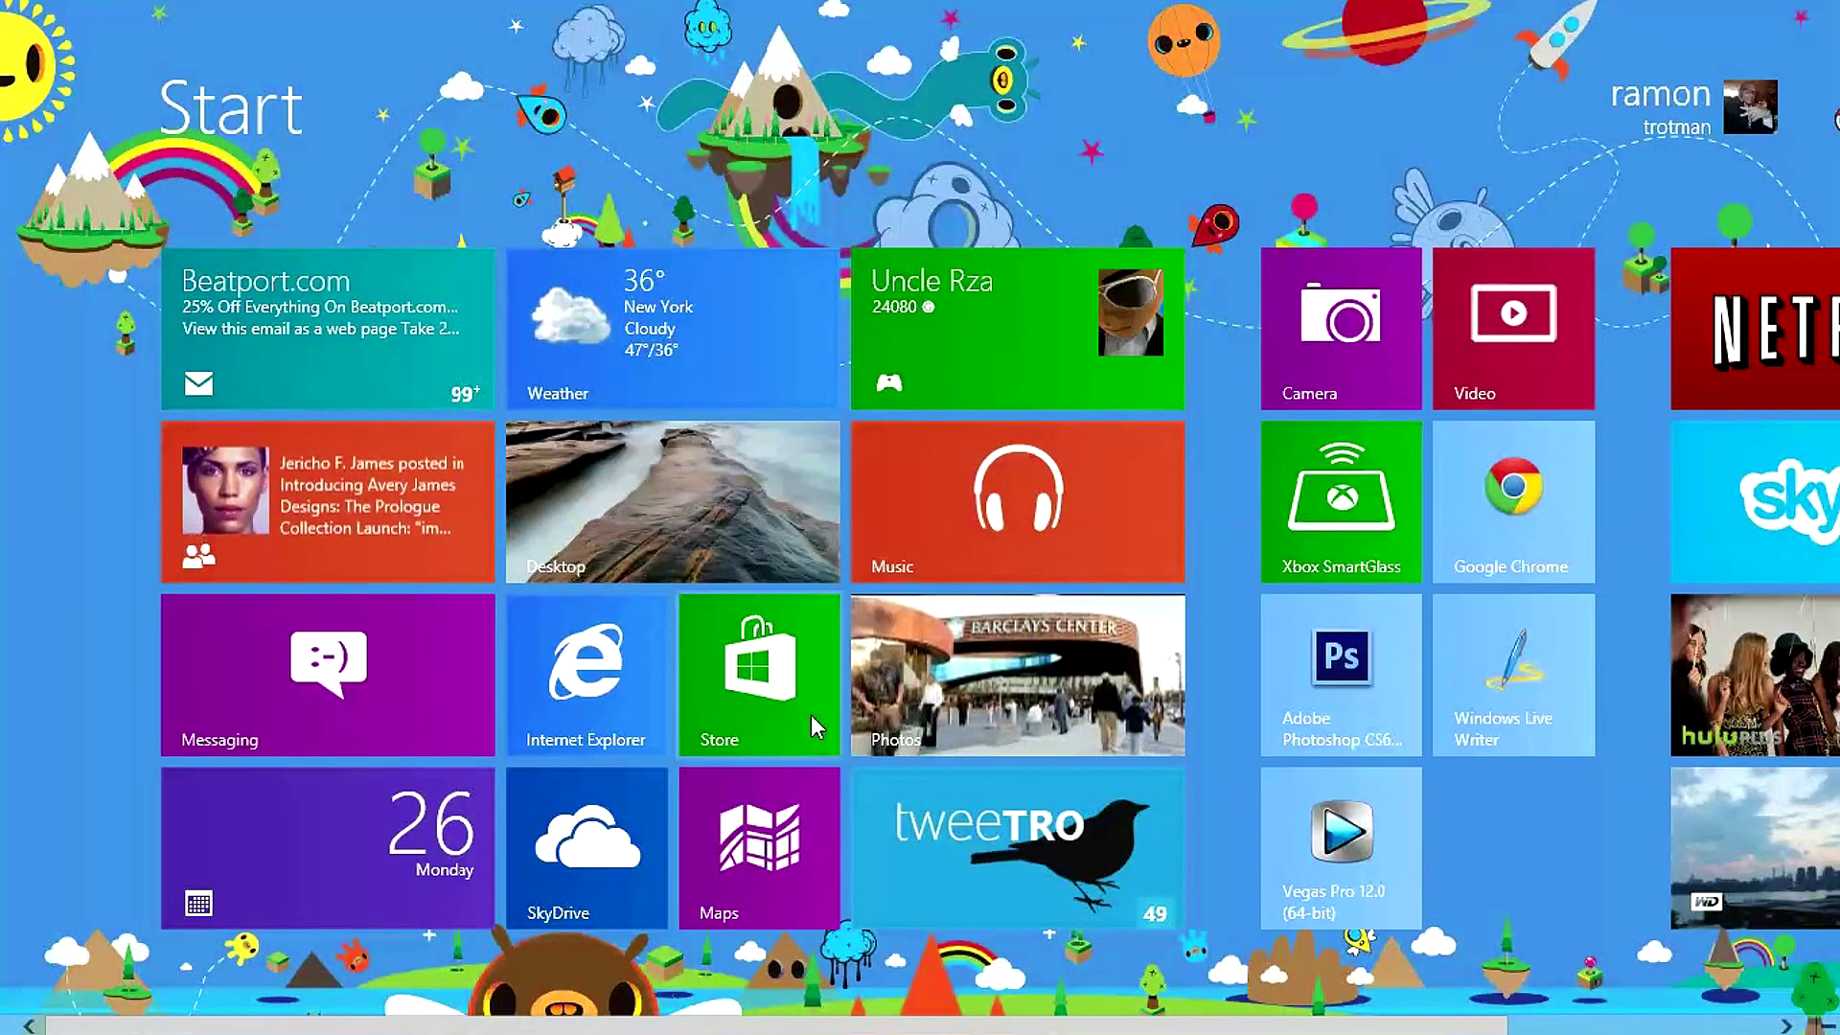
# Step: Open the Music app, view its playback commands and play Empire State Of Mind from now playing
pyautogui.click(939, 559)
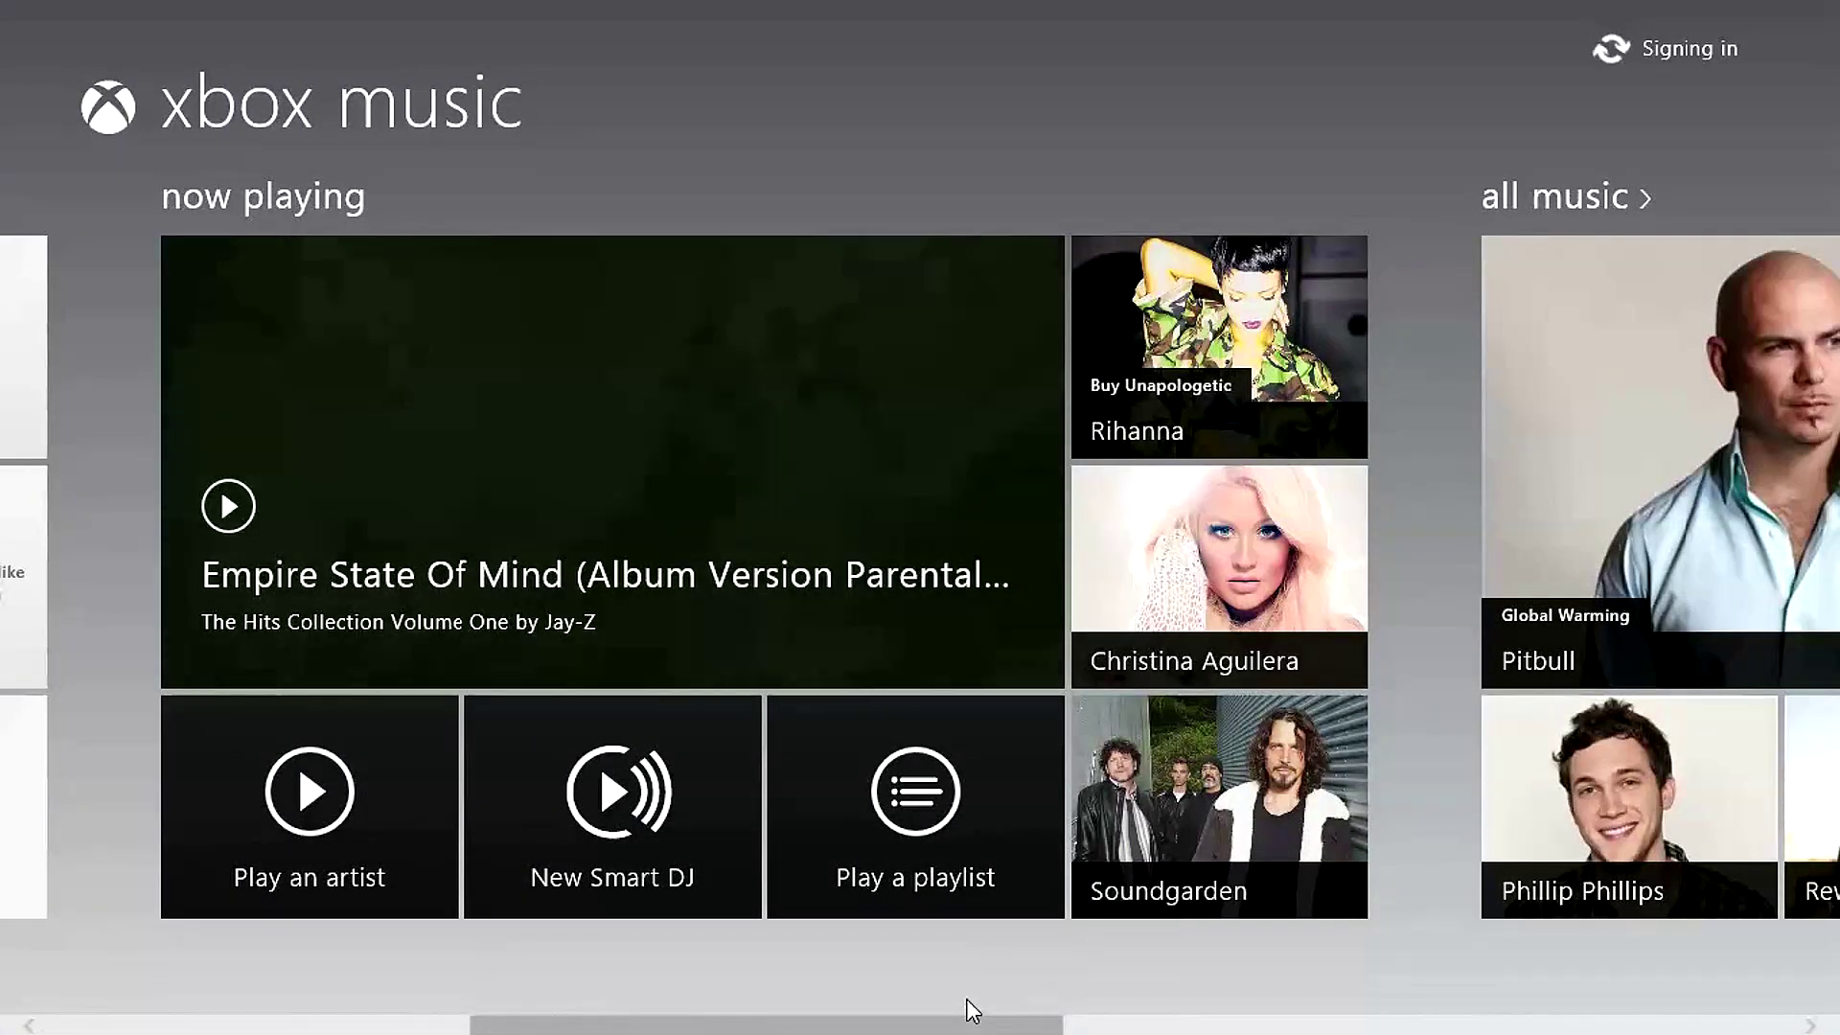
pyautogui.moveTo(853, 1032); pyautogui.dragTo(646, 1027)
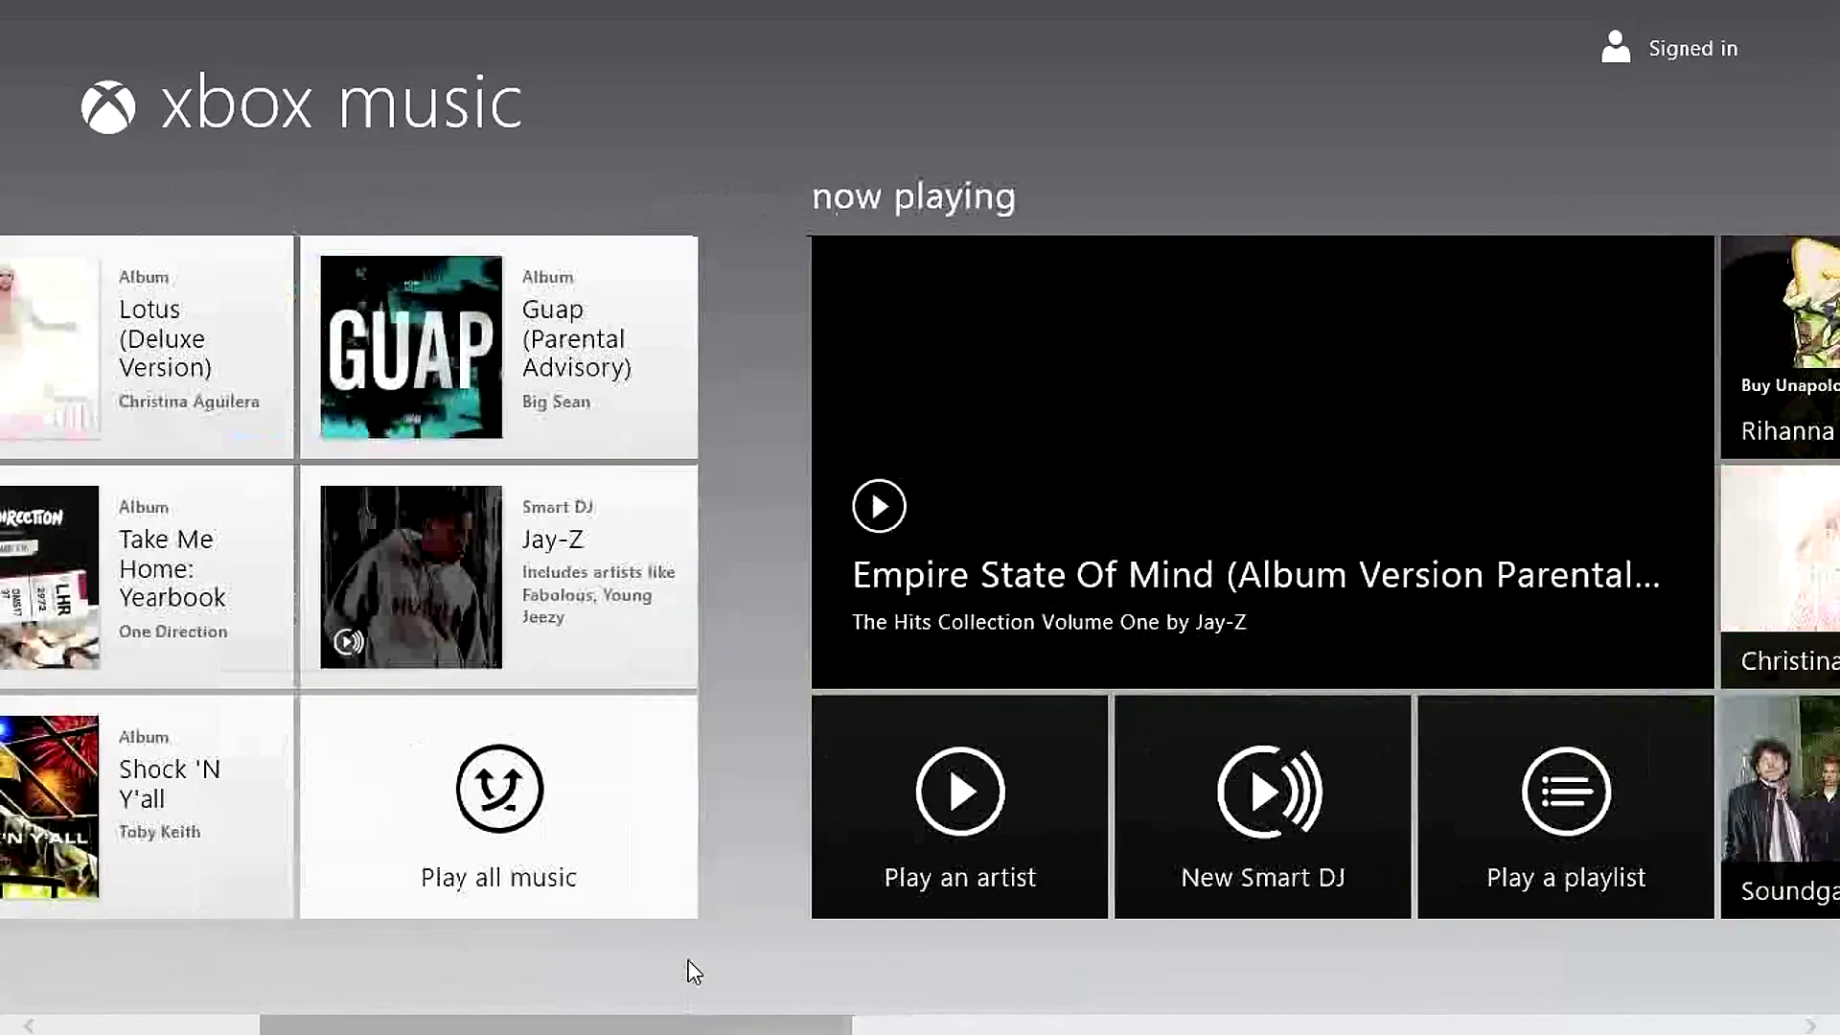
pyautogui.rightClick(707, 956)
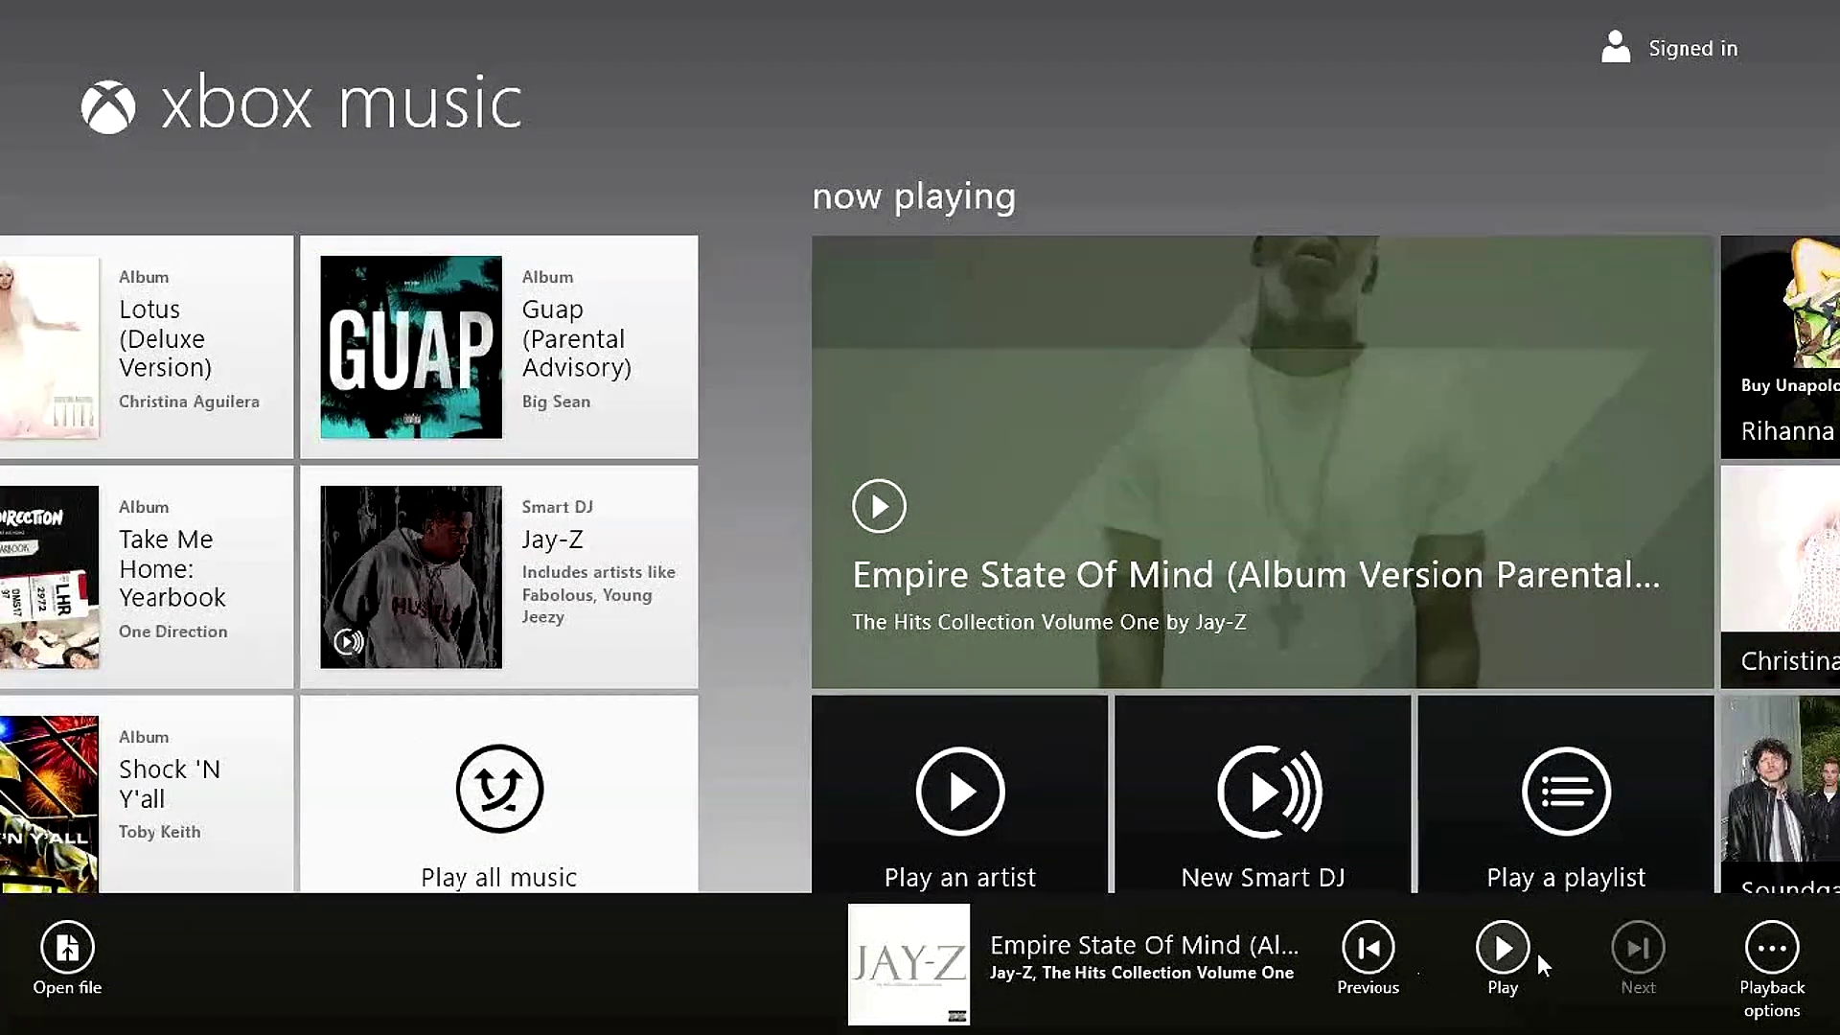
pyautogui.click(1284, 177)
pyautogui.moveTo(821, 1022); pyautogui.dragTo(973, 1025)
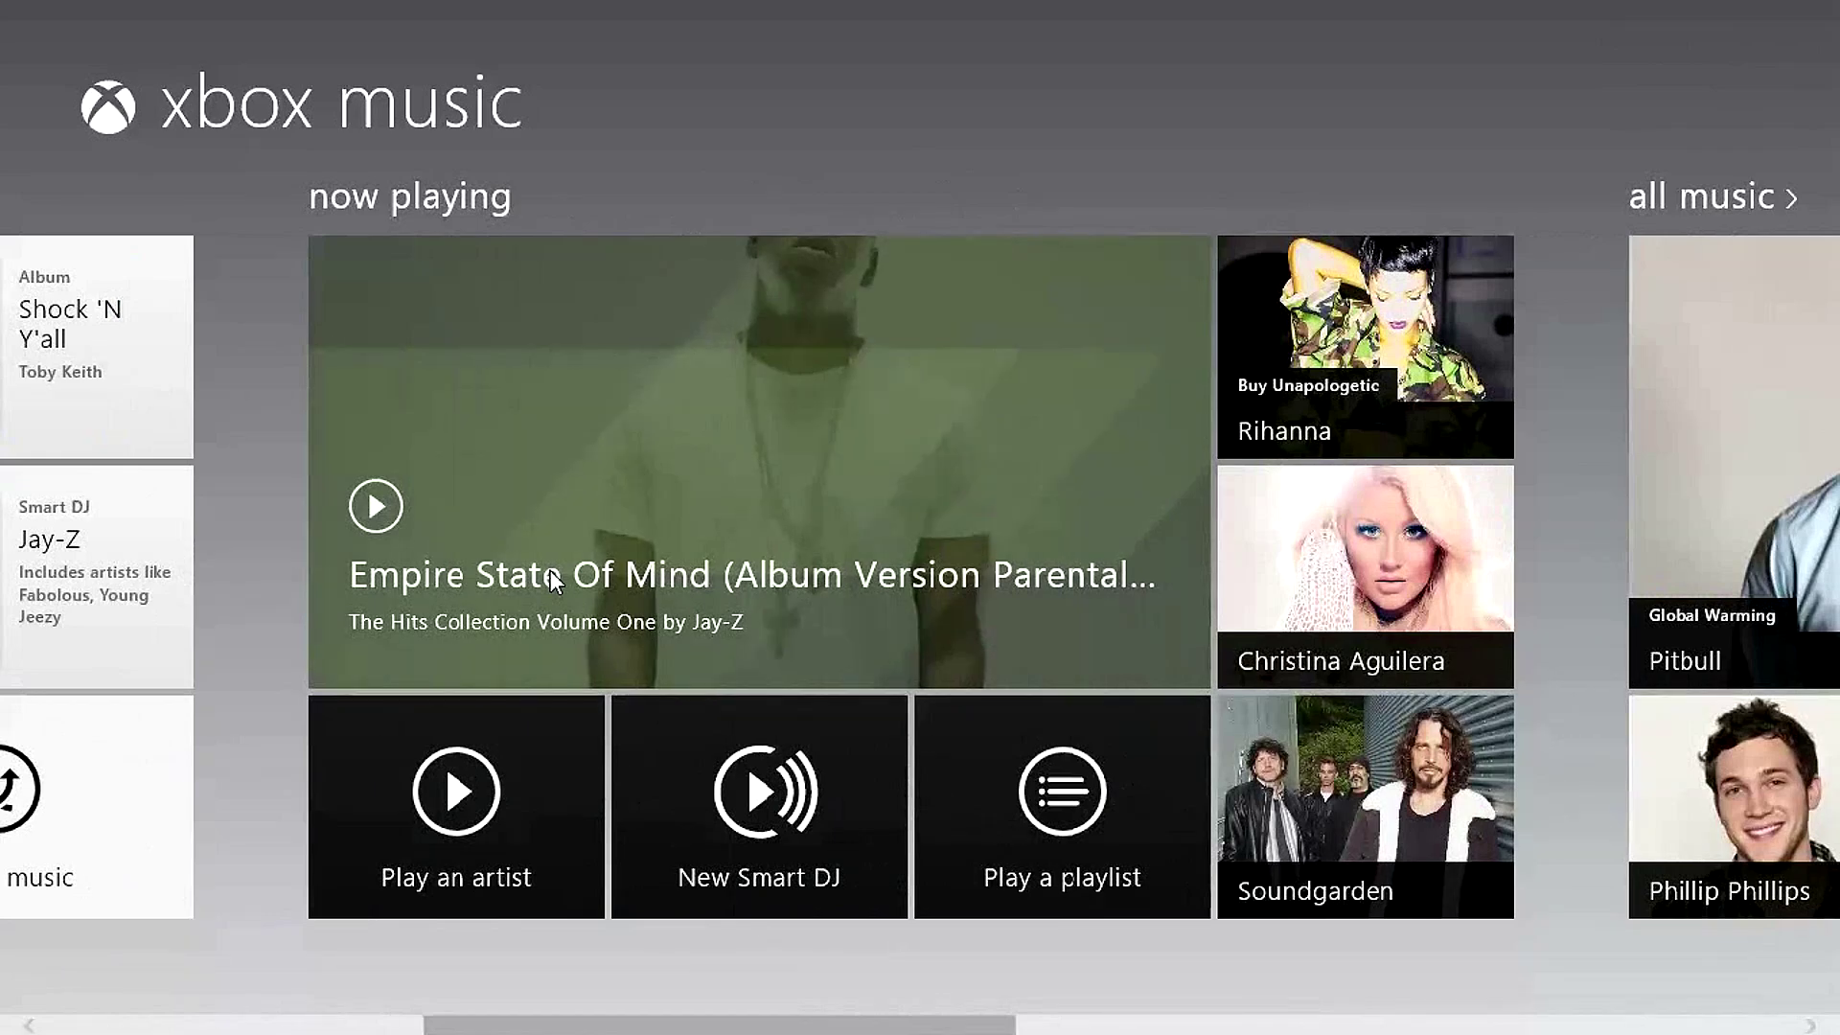
pyautogui.click(398, 581)
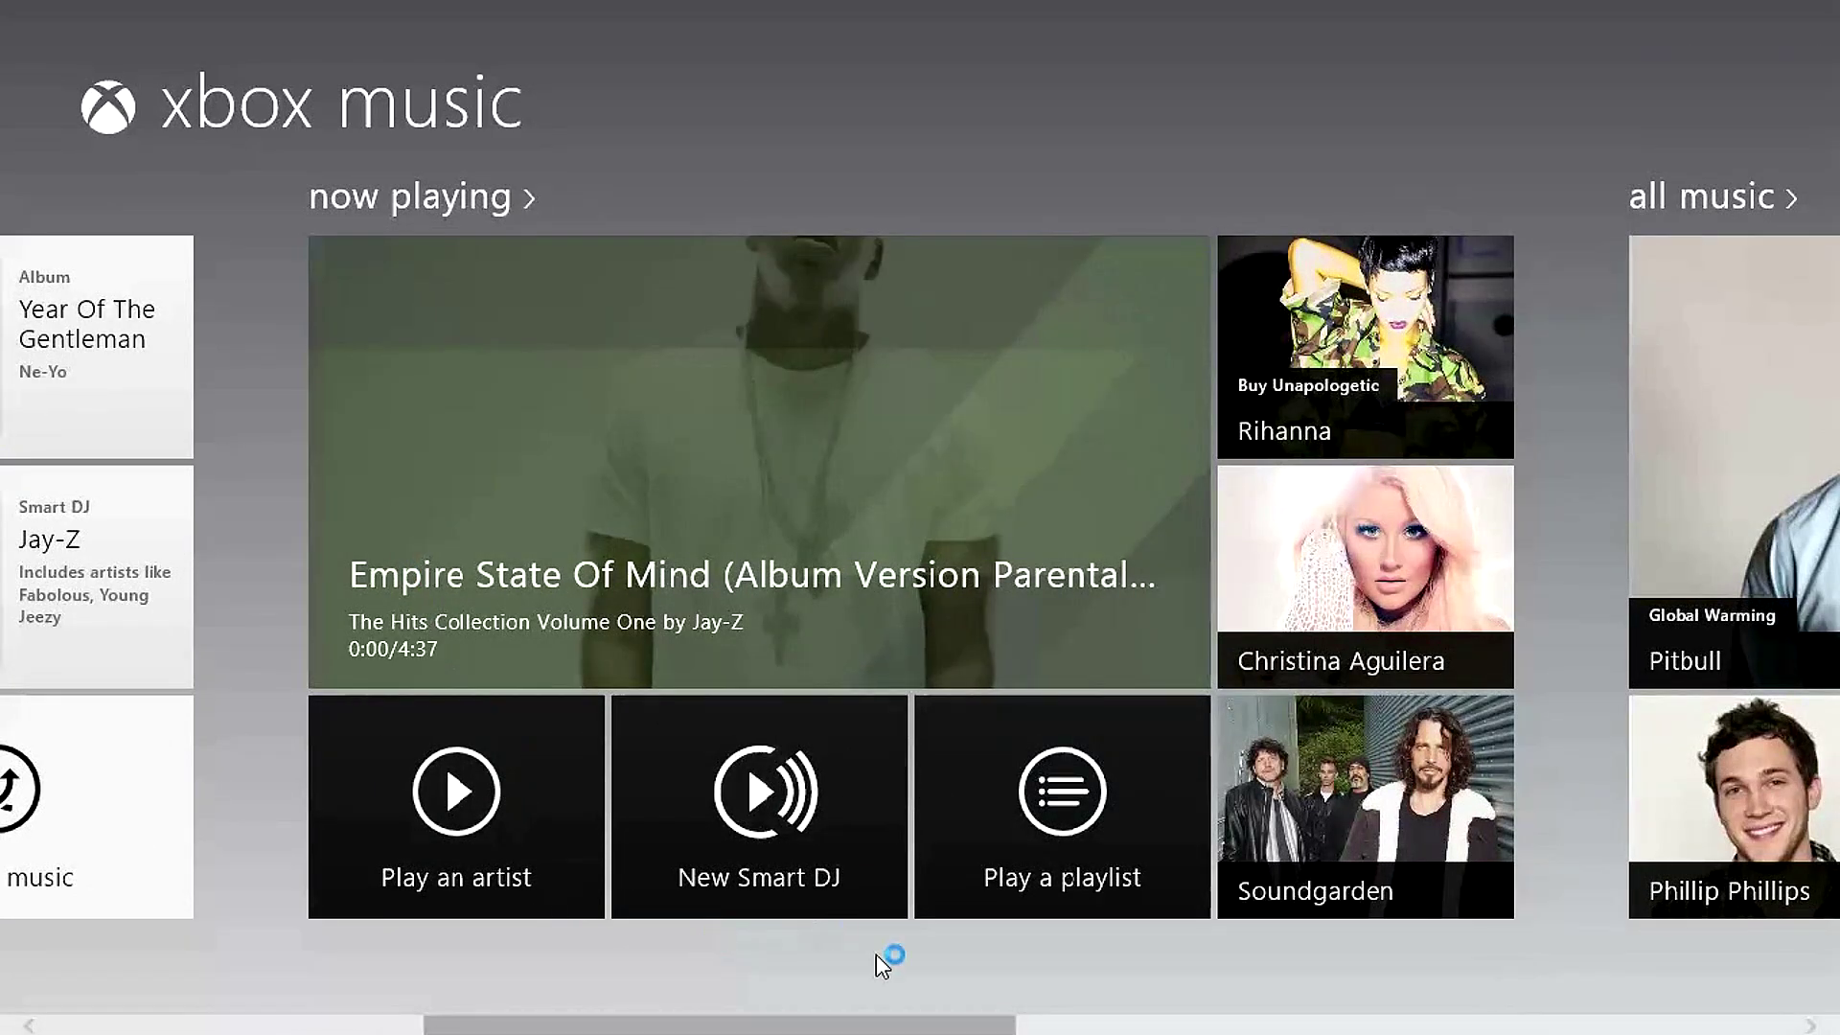
# Step: Lower the system volume to 22 and pause Empire State Of Mind
pyautogui.press('XF86AudioLowerVolume')
pyautogui.press('XF86AudioLowerVolume')
pyautogui.press('XF86AudioLowerVolume')
pyautogui.press('XF86AudioLowerVolume')
pyautogui.press('XF86AudioLowerVolume')
pyautogui.press('XF86AudioLowerVolume')
pyautogui.press('XF86AudioLowerVolume')
pyautogui.press('XF86AudioLowerVolume')
pyautogui.press('XF86AudioLowerVolume')
pyautogui.press('XF86AudioLowerVolume')
pyautogui.press('XF86AudioLowerVolume')
pyautogui.press('XF86AudioLowerVolume')
pyautogui.press('XF86AudioLowerVolume')
pyautogui.press('XF86AudioLowerVolume')
pyautogui.press('XF86AudioLowerVolume')
pyautogui.press('XF86AudioLowerVolume')
pyautogui.press('XF86AudioLowerVolume')
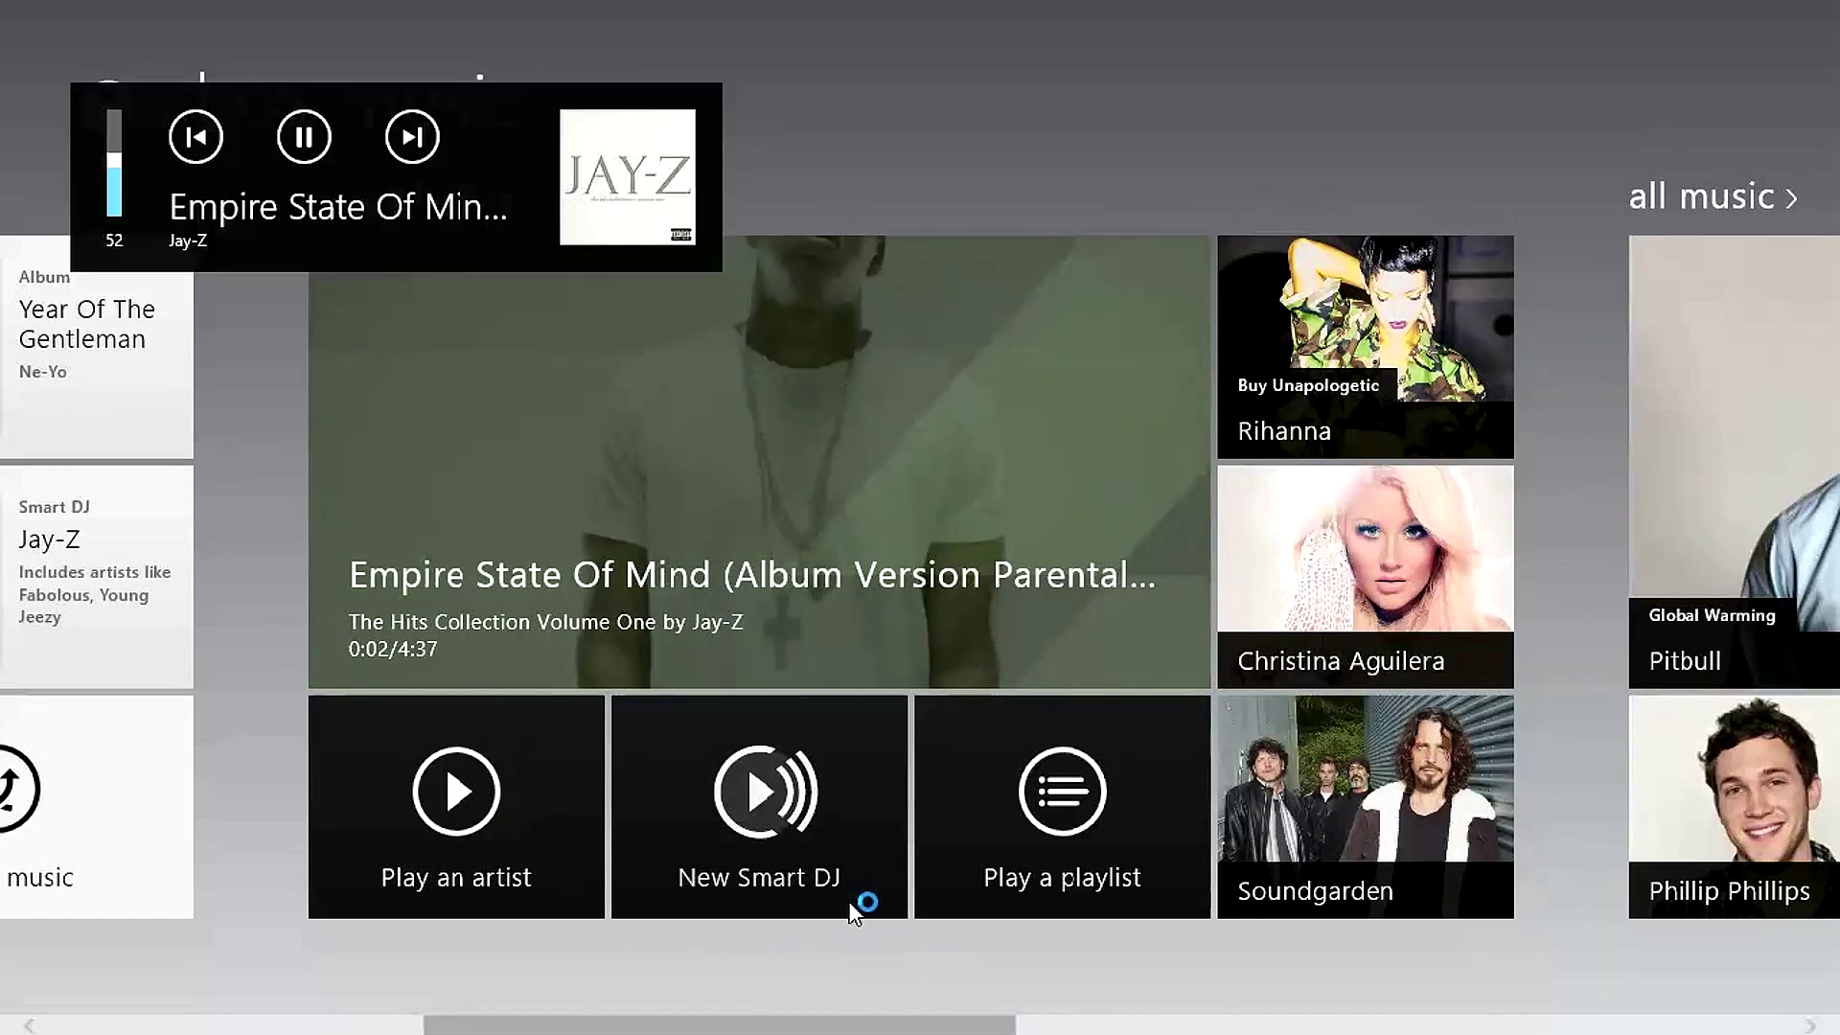
pyautogui.click(308, 134)
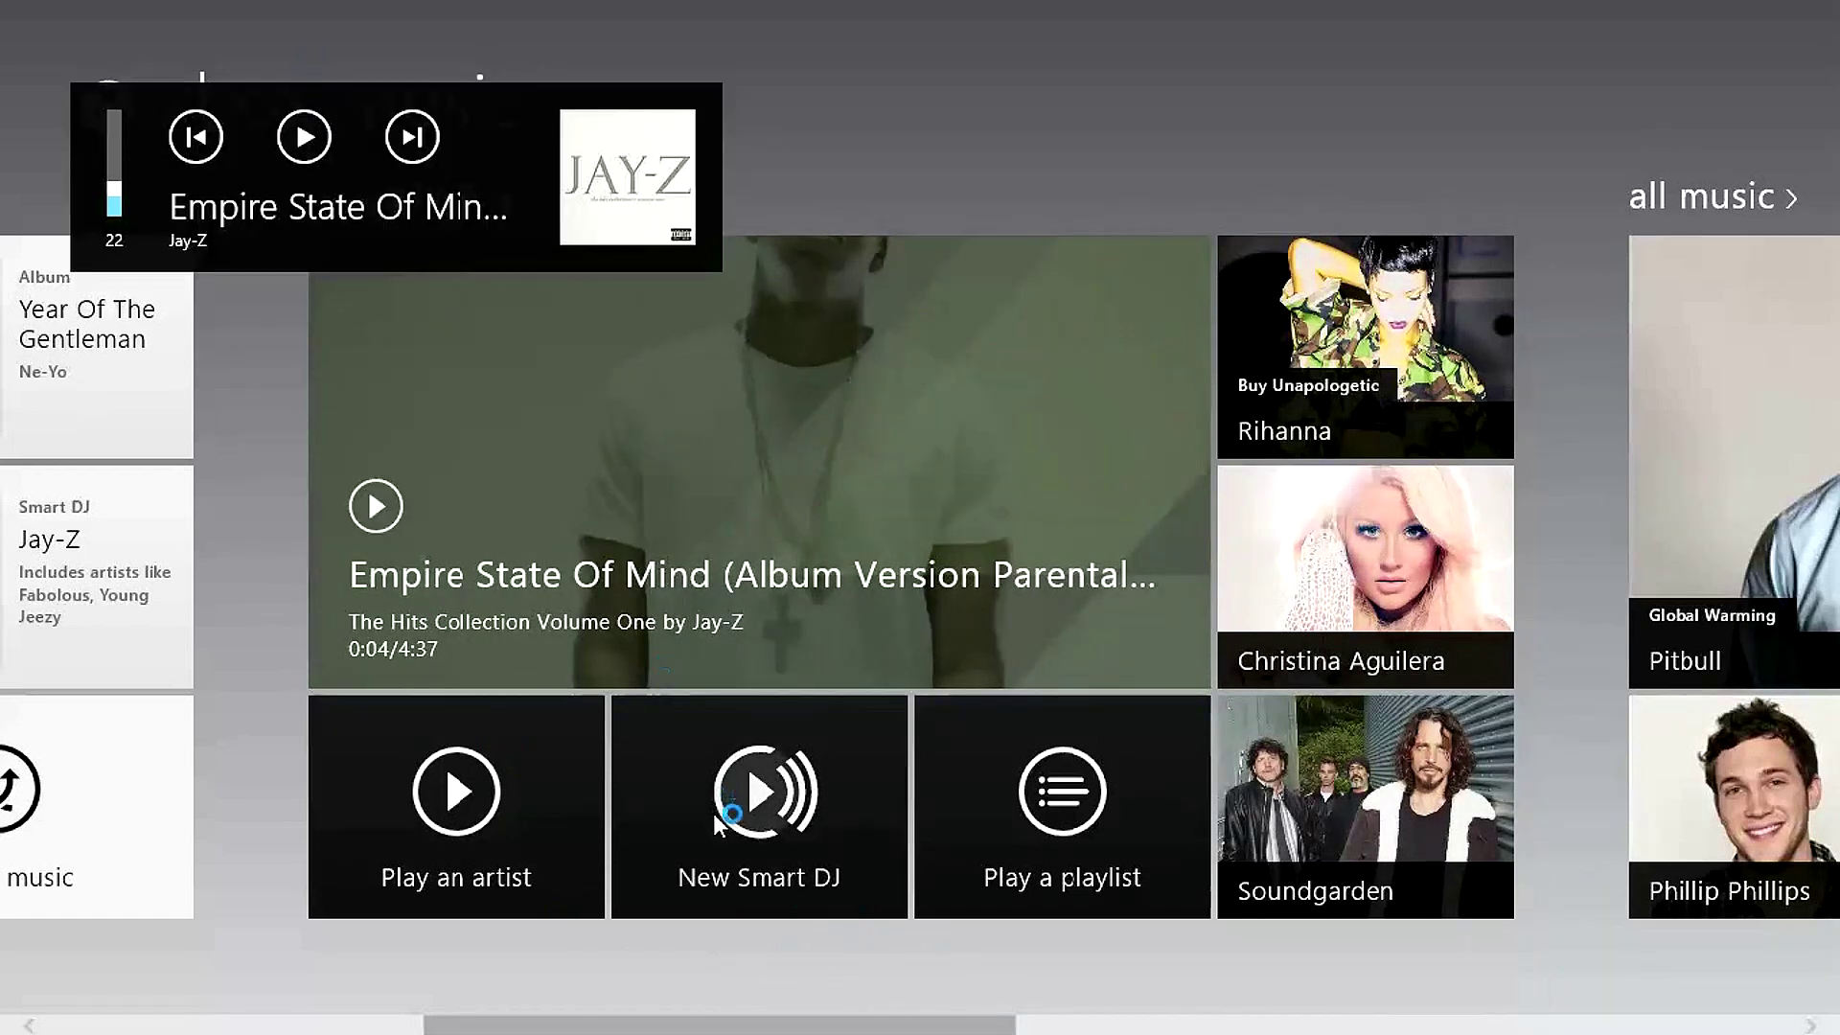
# Step: Show the Music app's commands, open the playback options and dismiss them
pyautogui.rightClick(723, 936)
pyautogui.click(1767, 953)
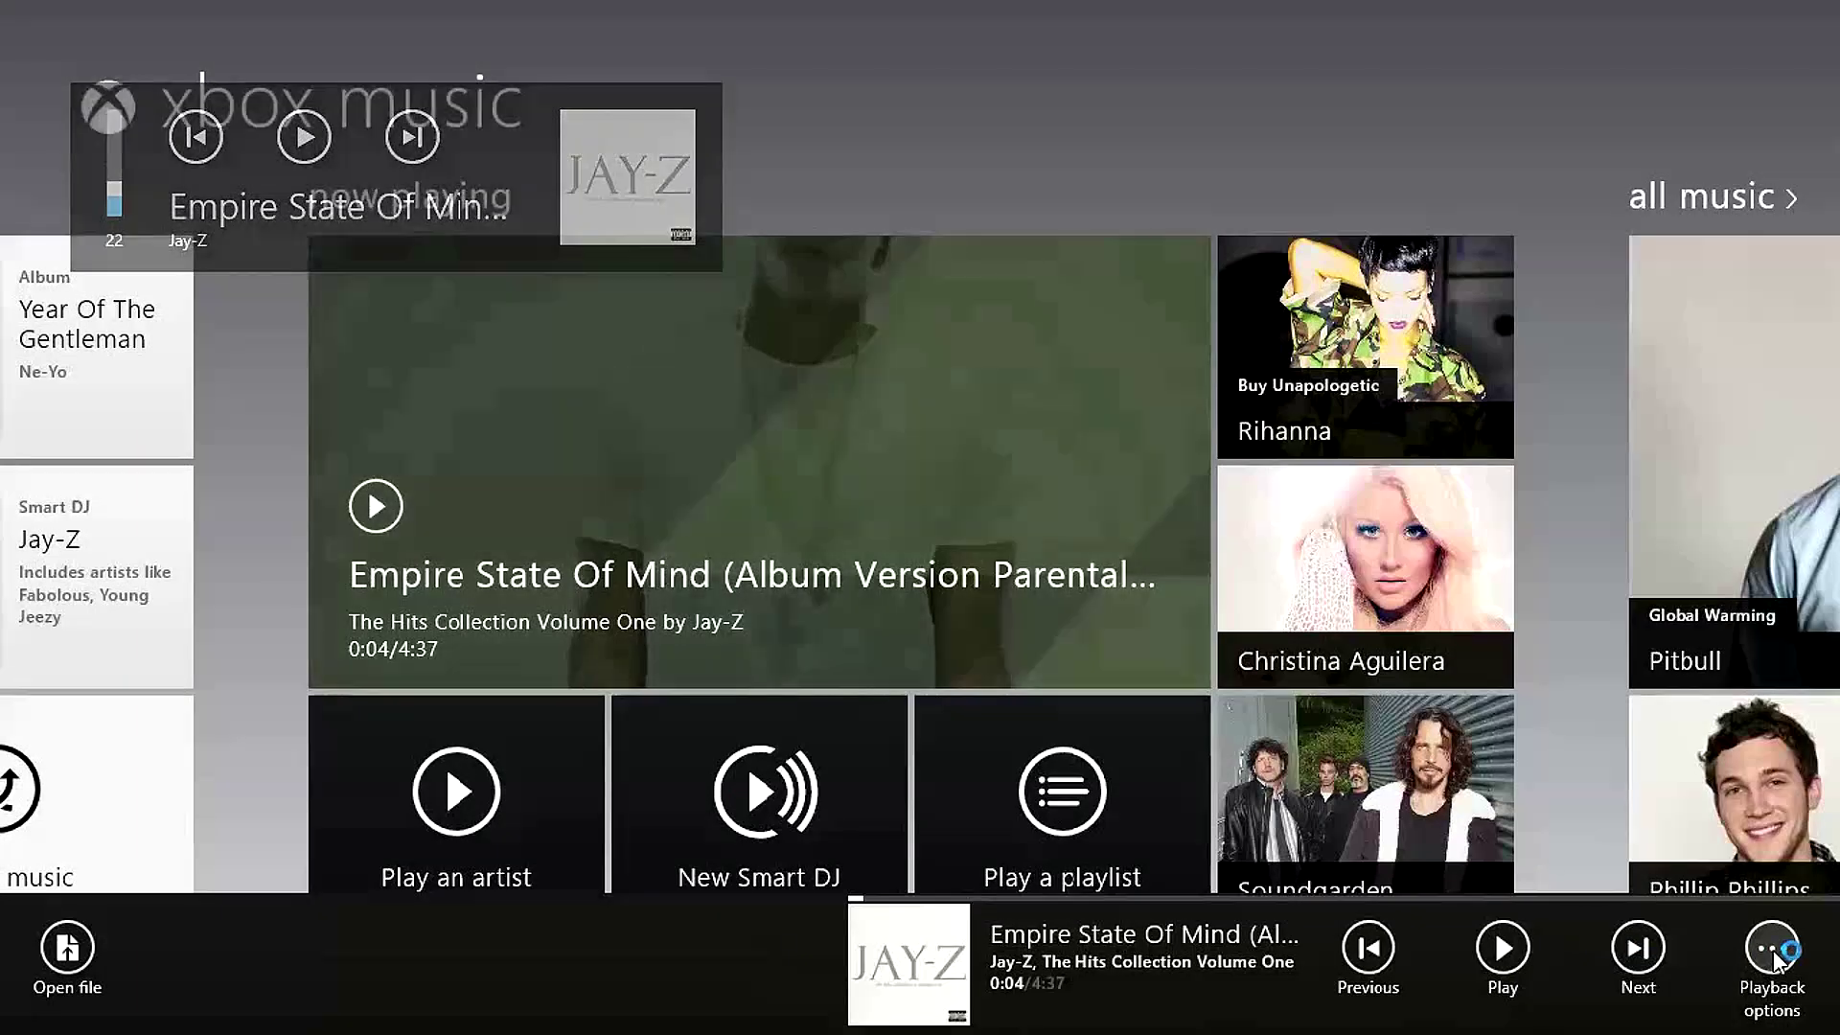
pyautogui.click(1193, 163)
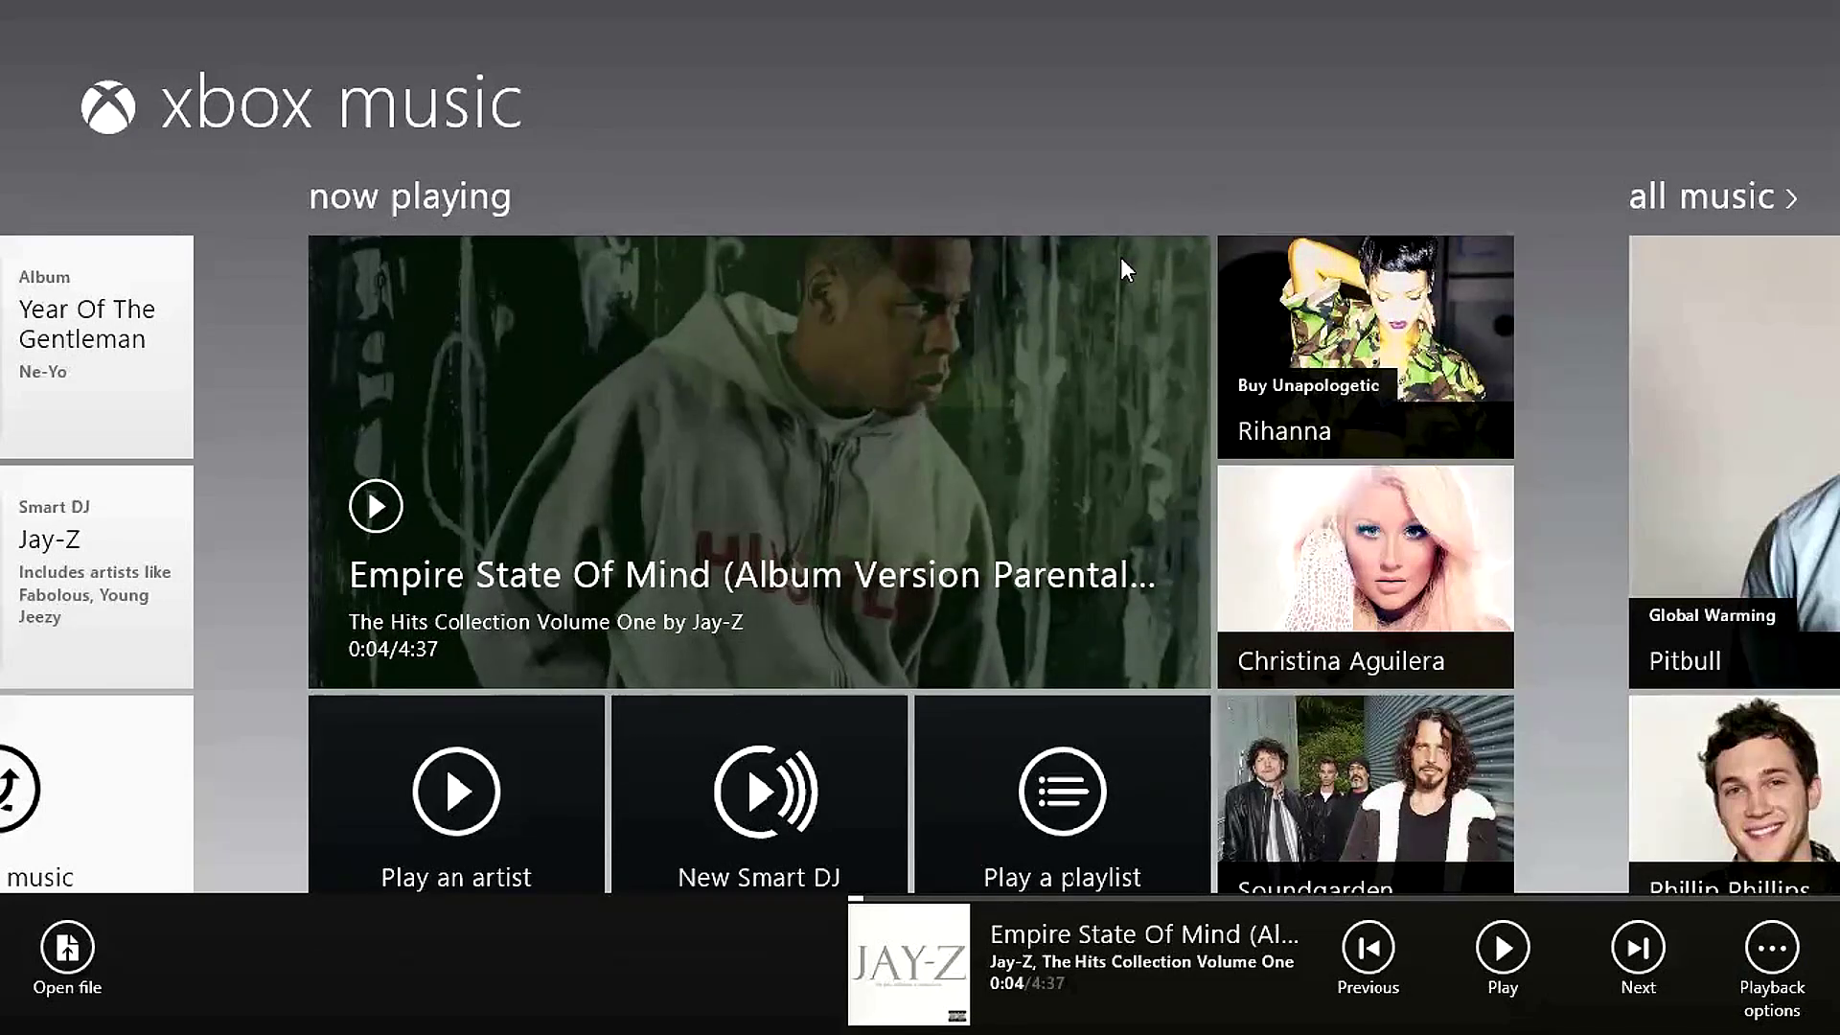
pyautogui.click(1030, 123)
# Step: Open the Preferences in the Music app's settings
pyautogui.moveTo(1835, 4)
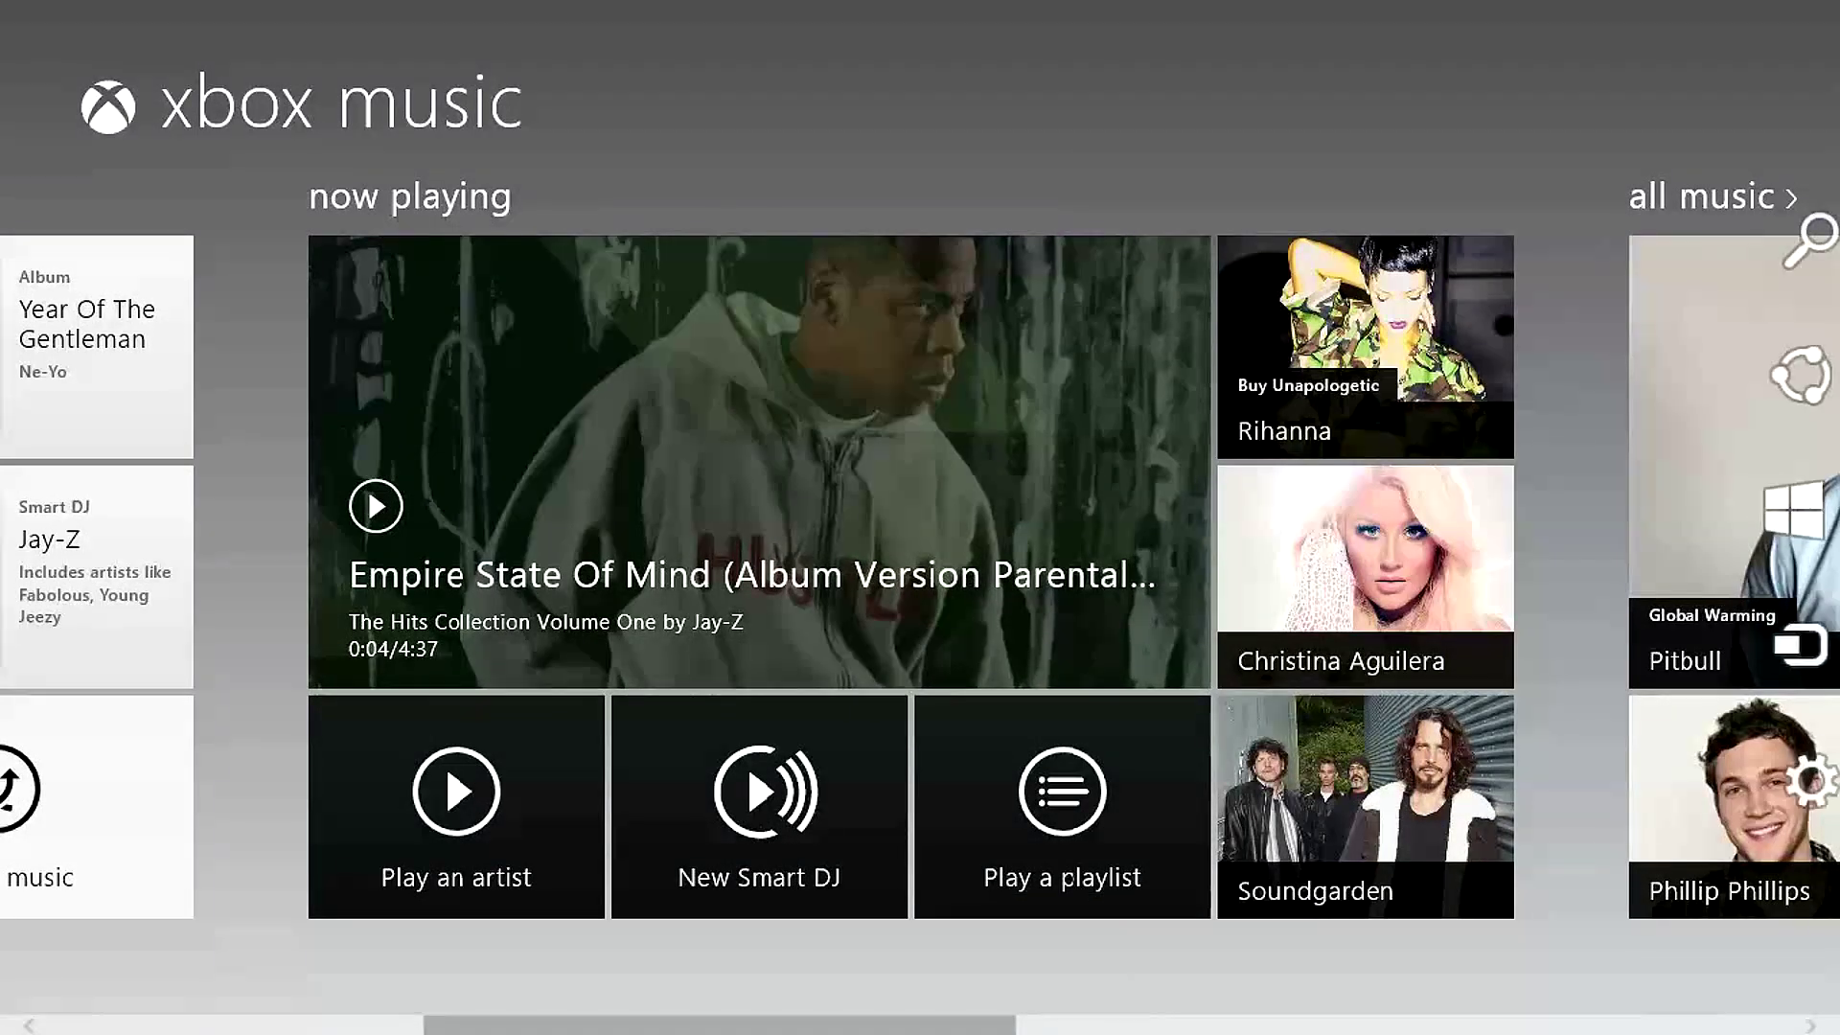
pyautogui.click(1792, 809)
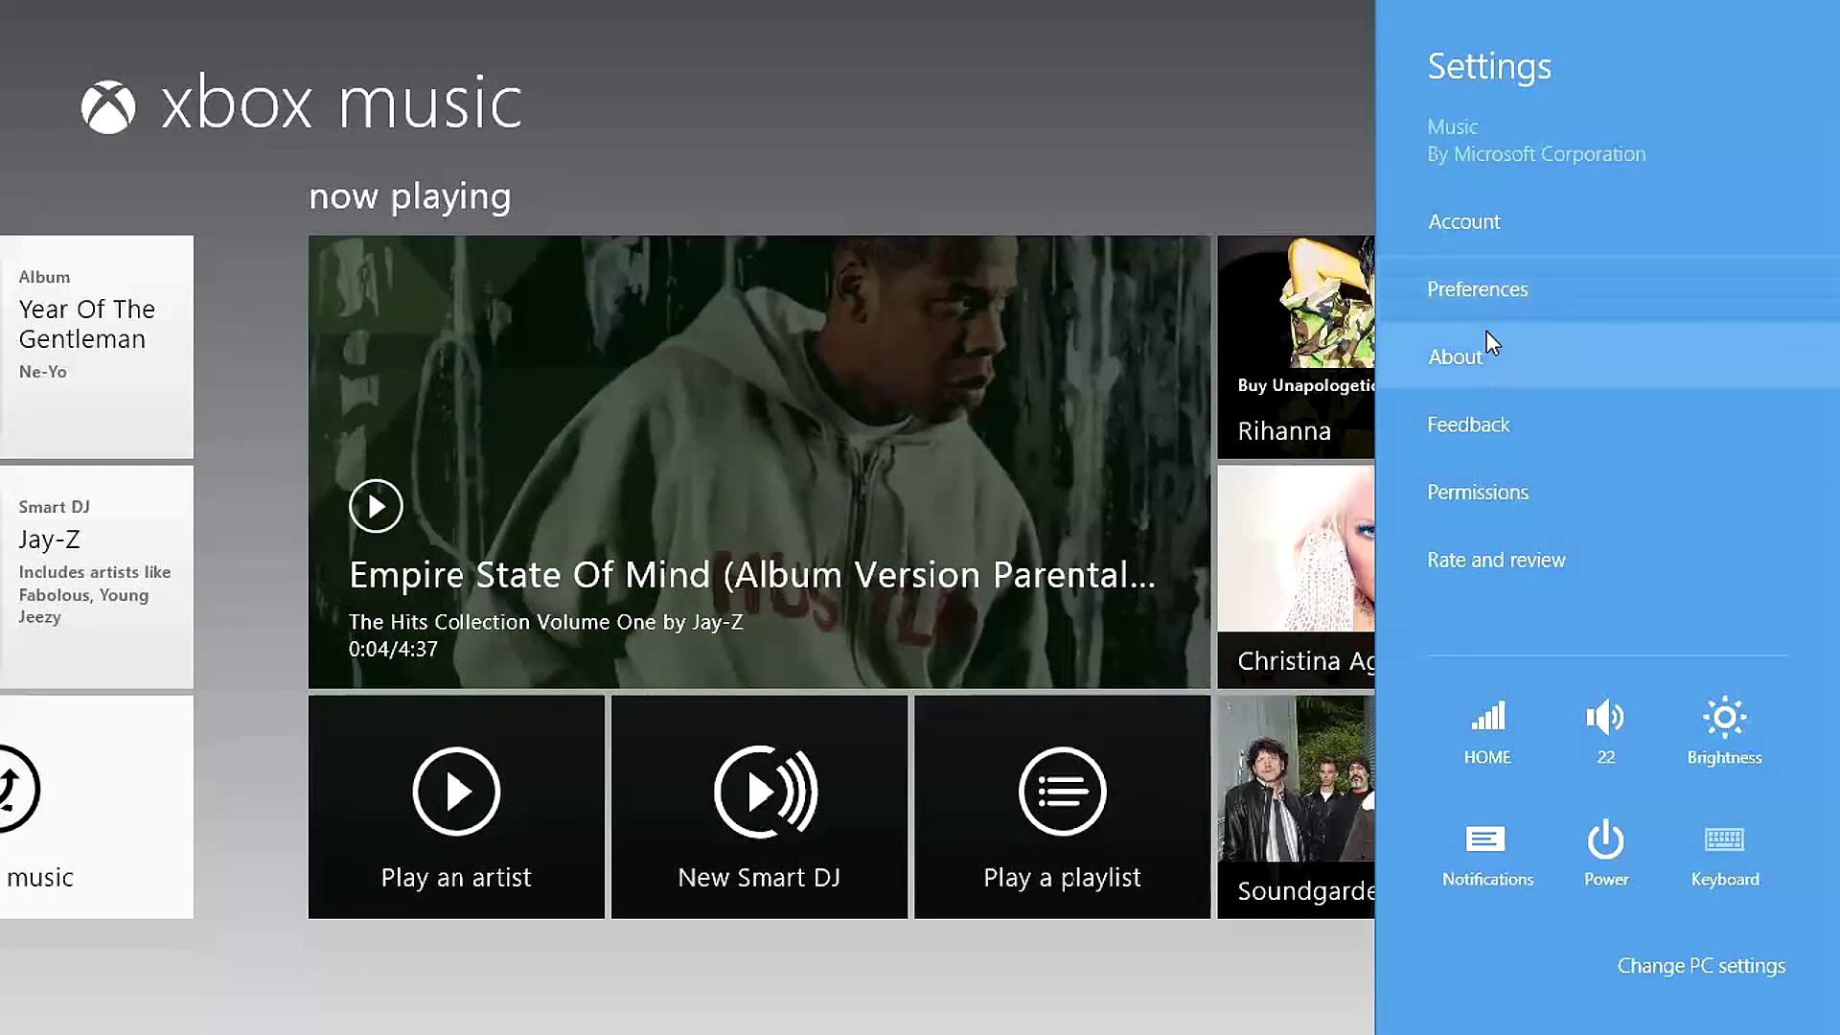
pyautogui.click(1500, 295)
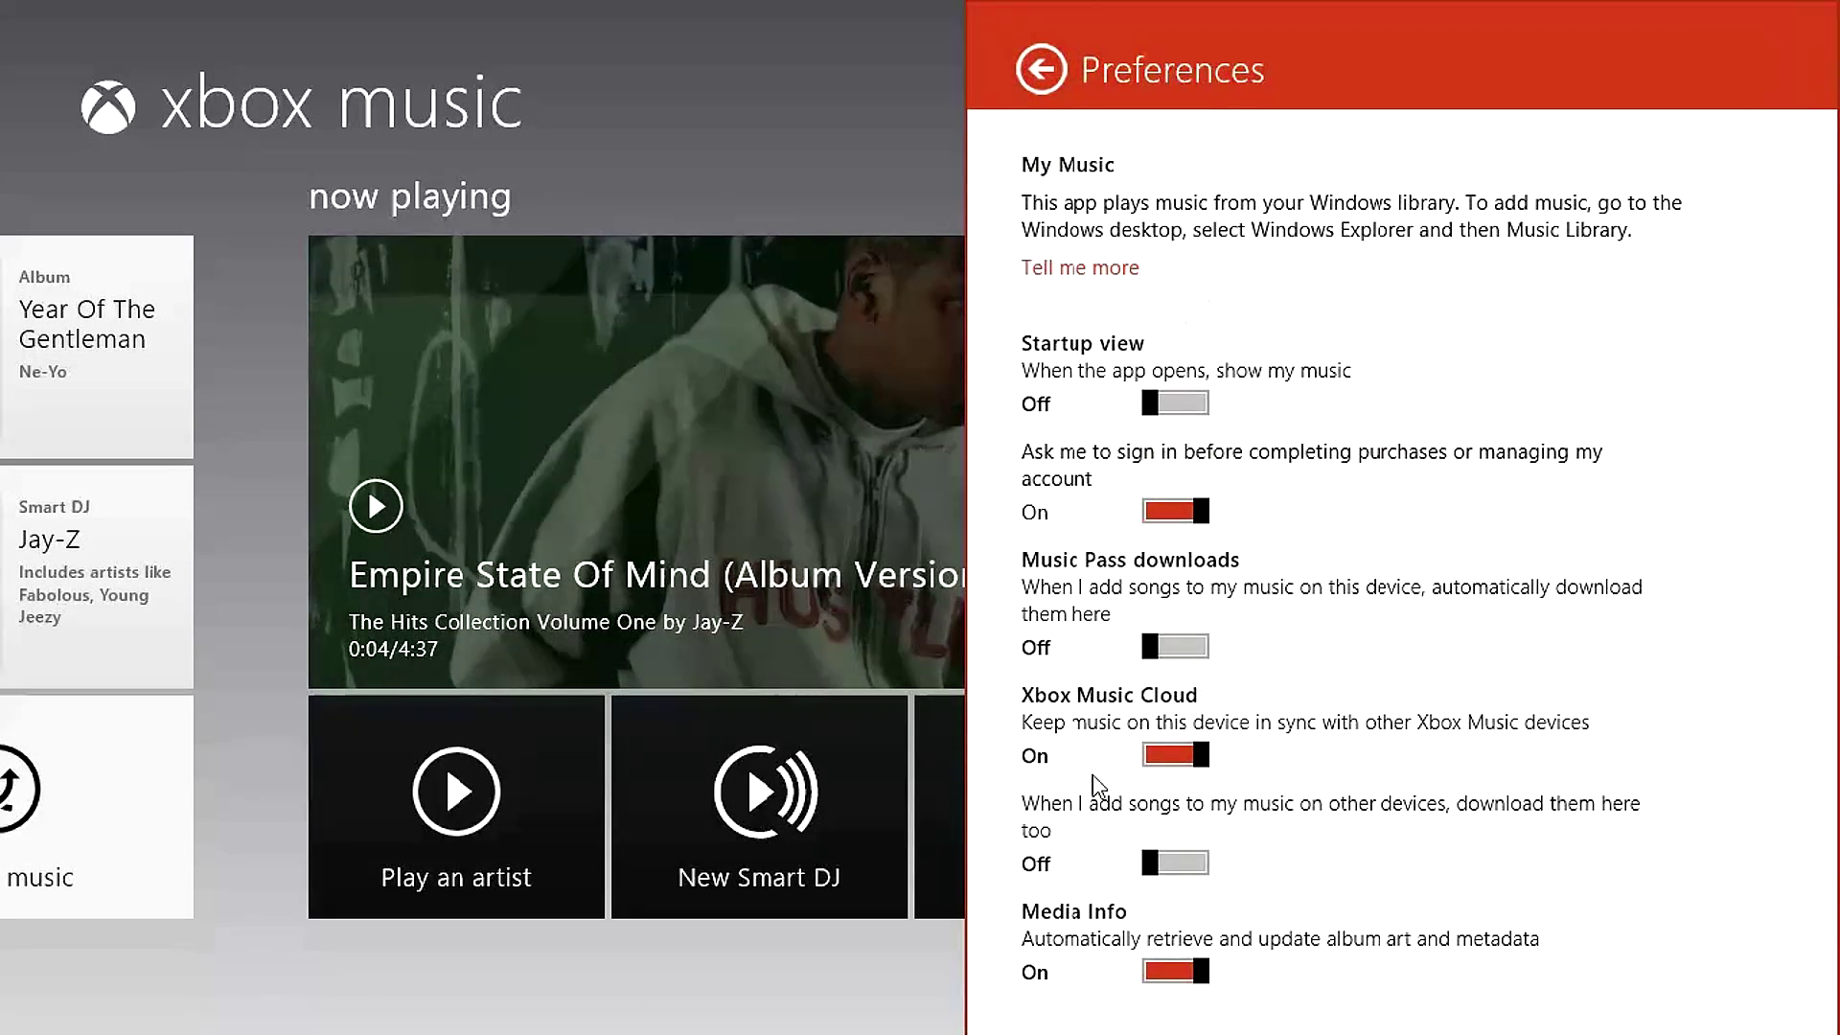
# Step: Switch to the running Internet Explorer app, review its Internet Options down to the encoding settings and dismiss them
pyautogui.click(19, 10)
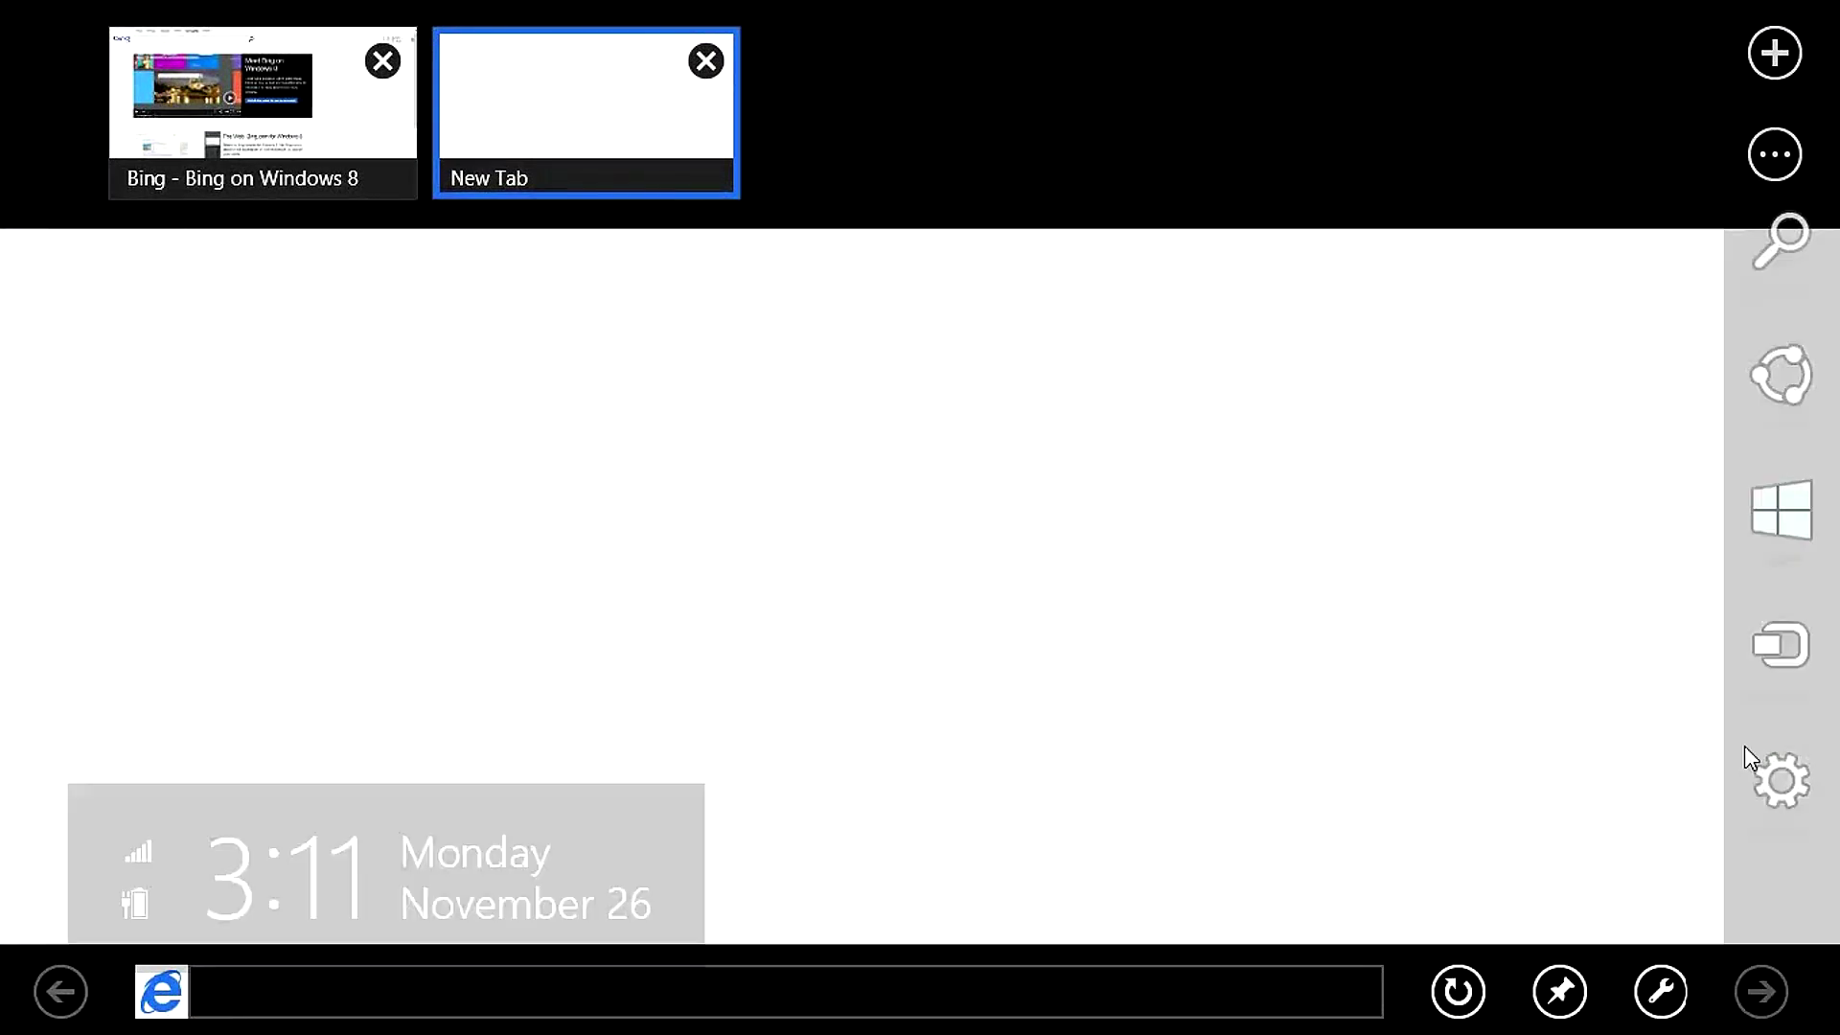
pyautogui.click(1758, 757)
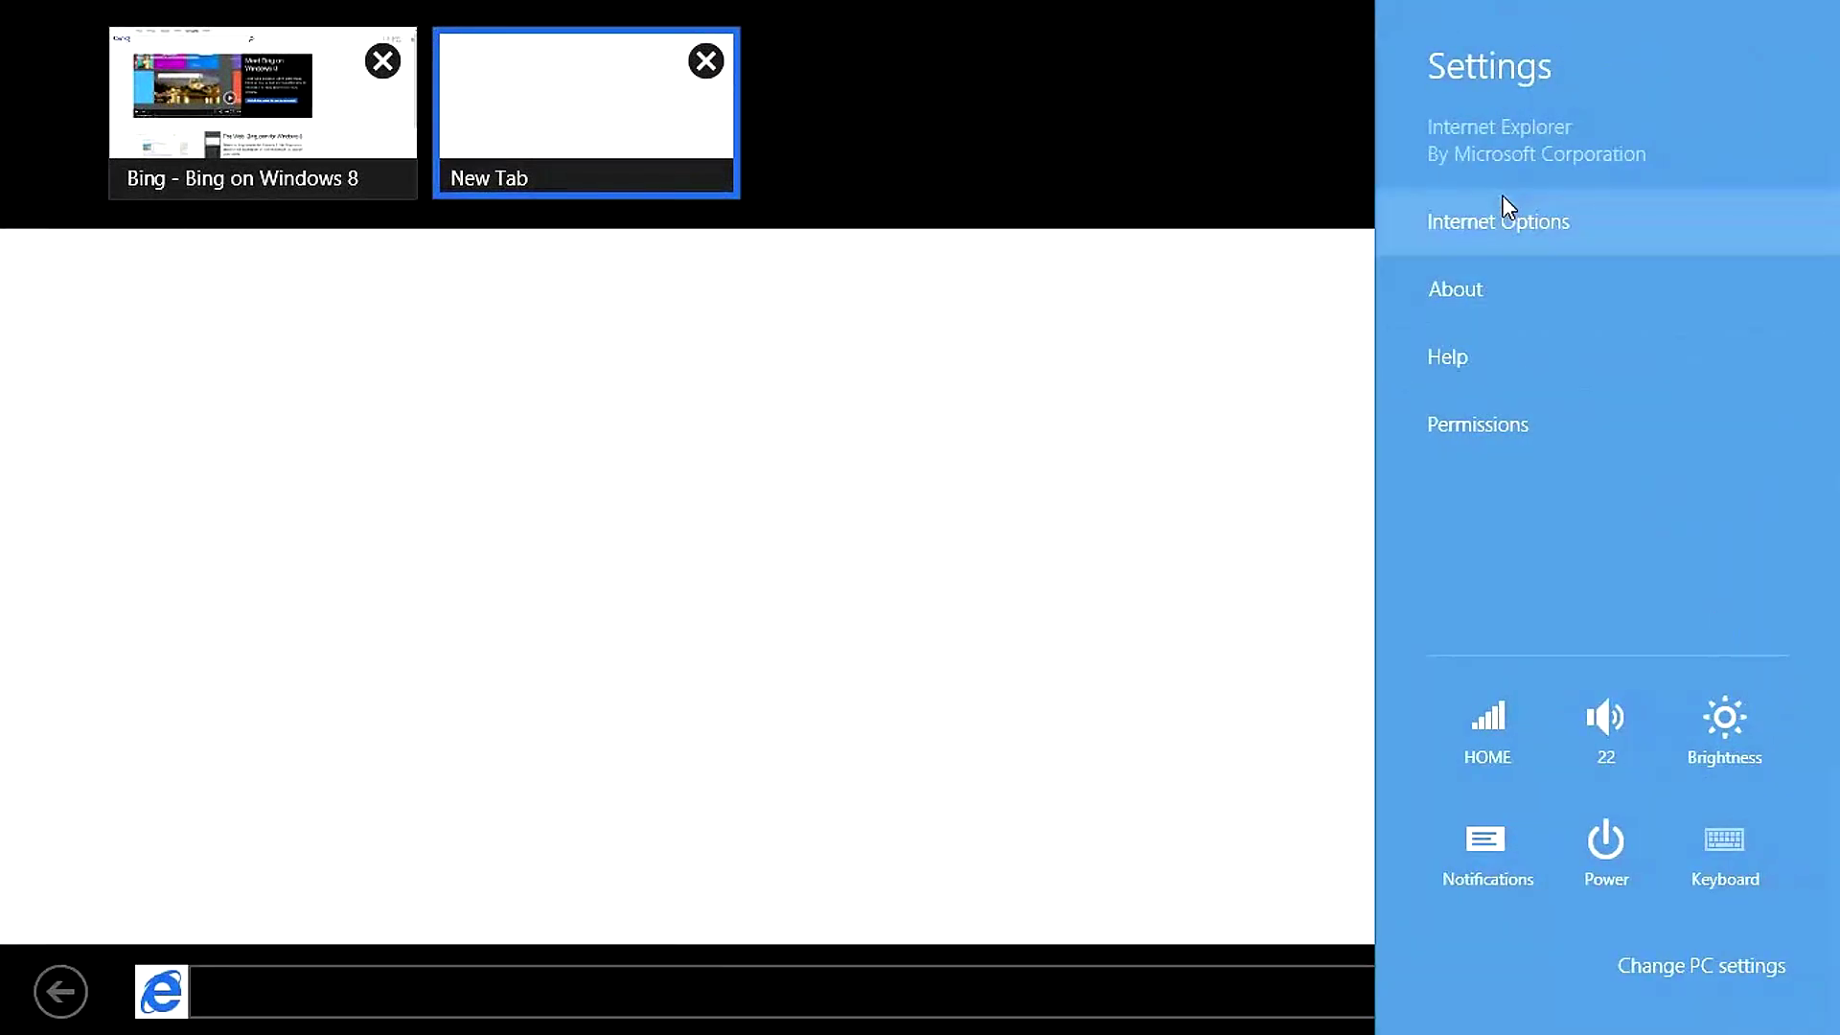
pyautogui.click(1497, 218)
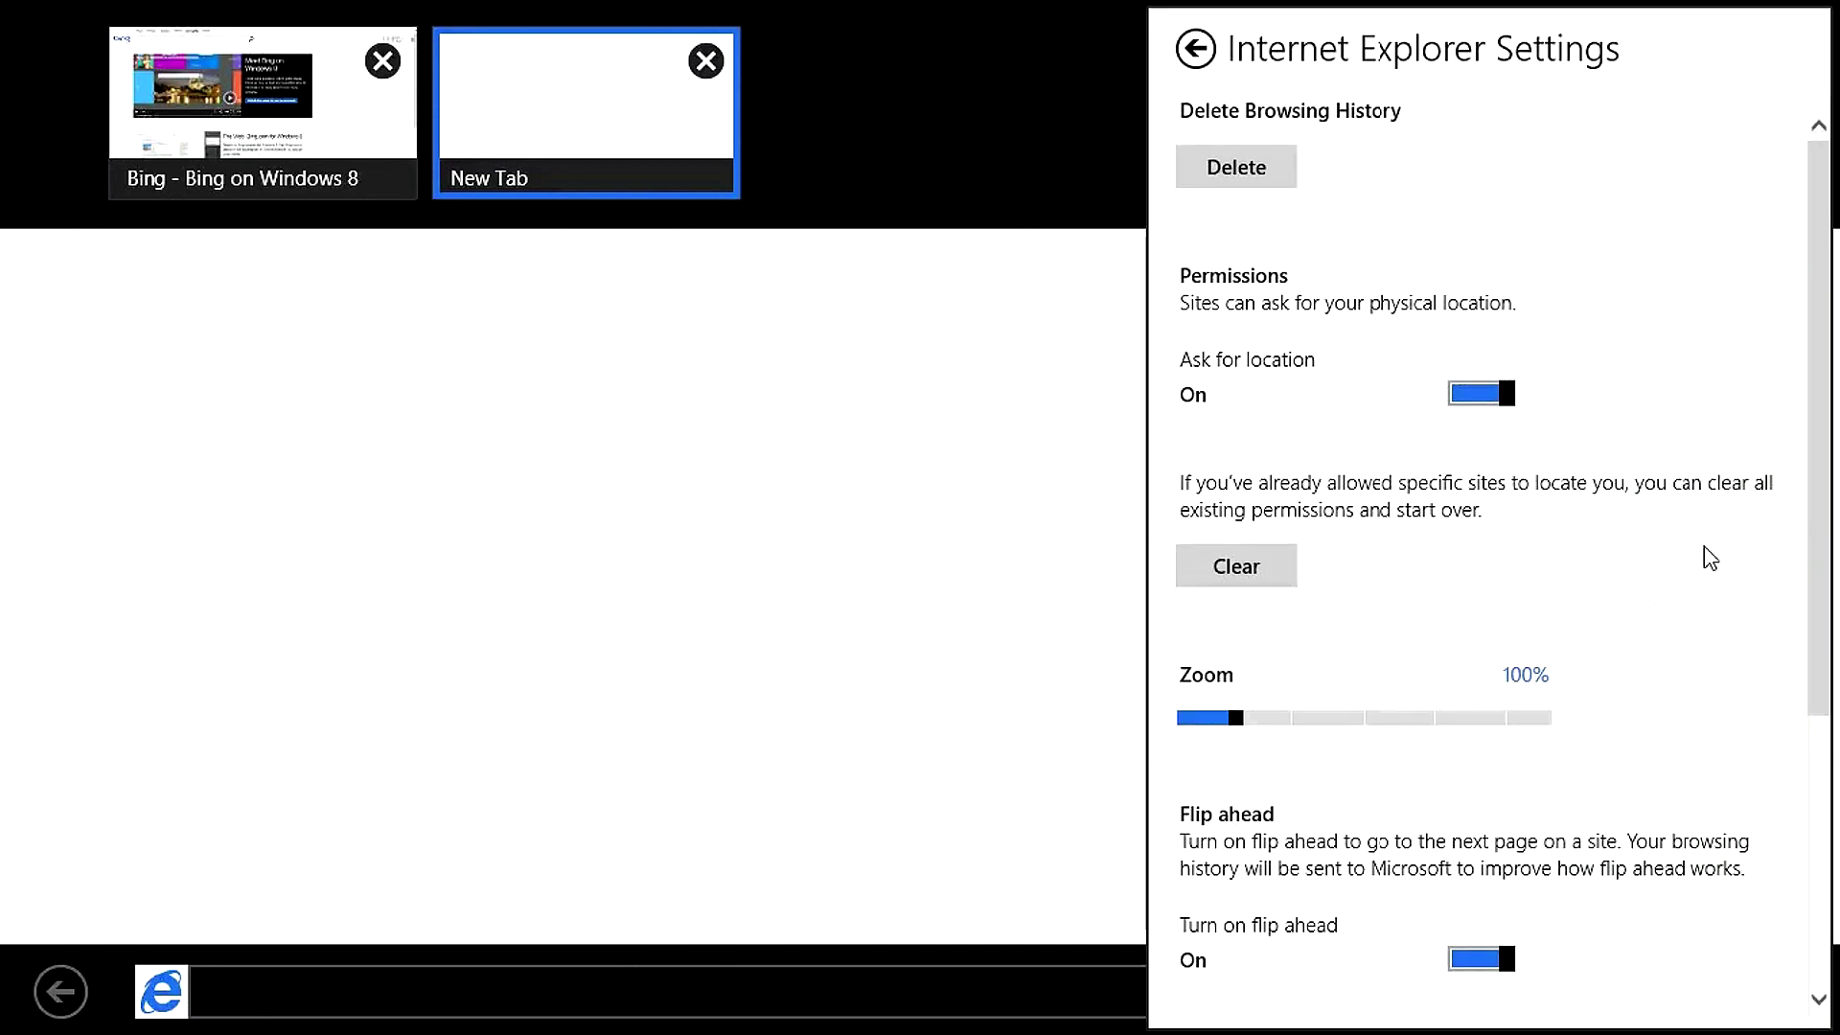
pyautogui.moveTo(1813, 402); pyautogui.dragTo(1811, 904)
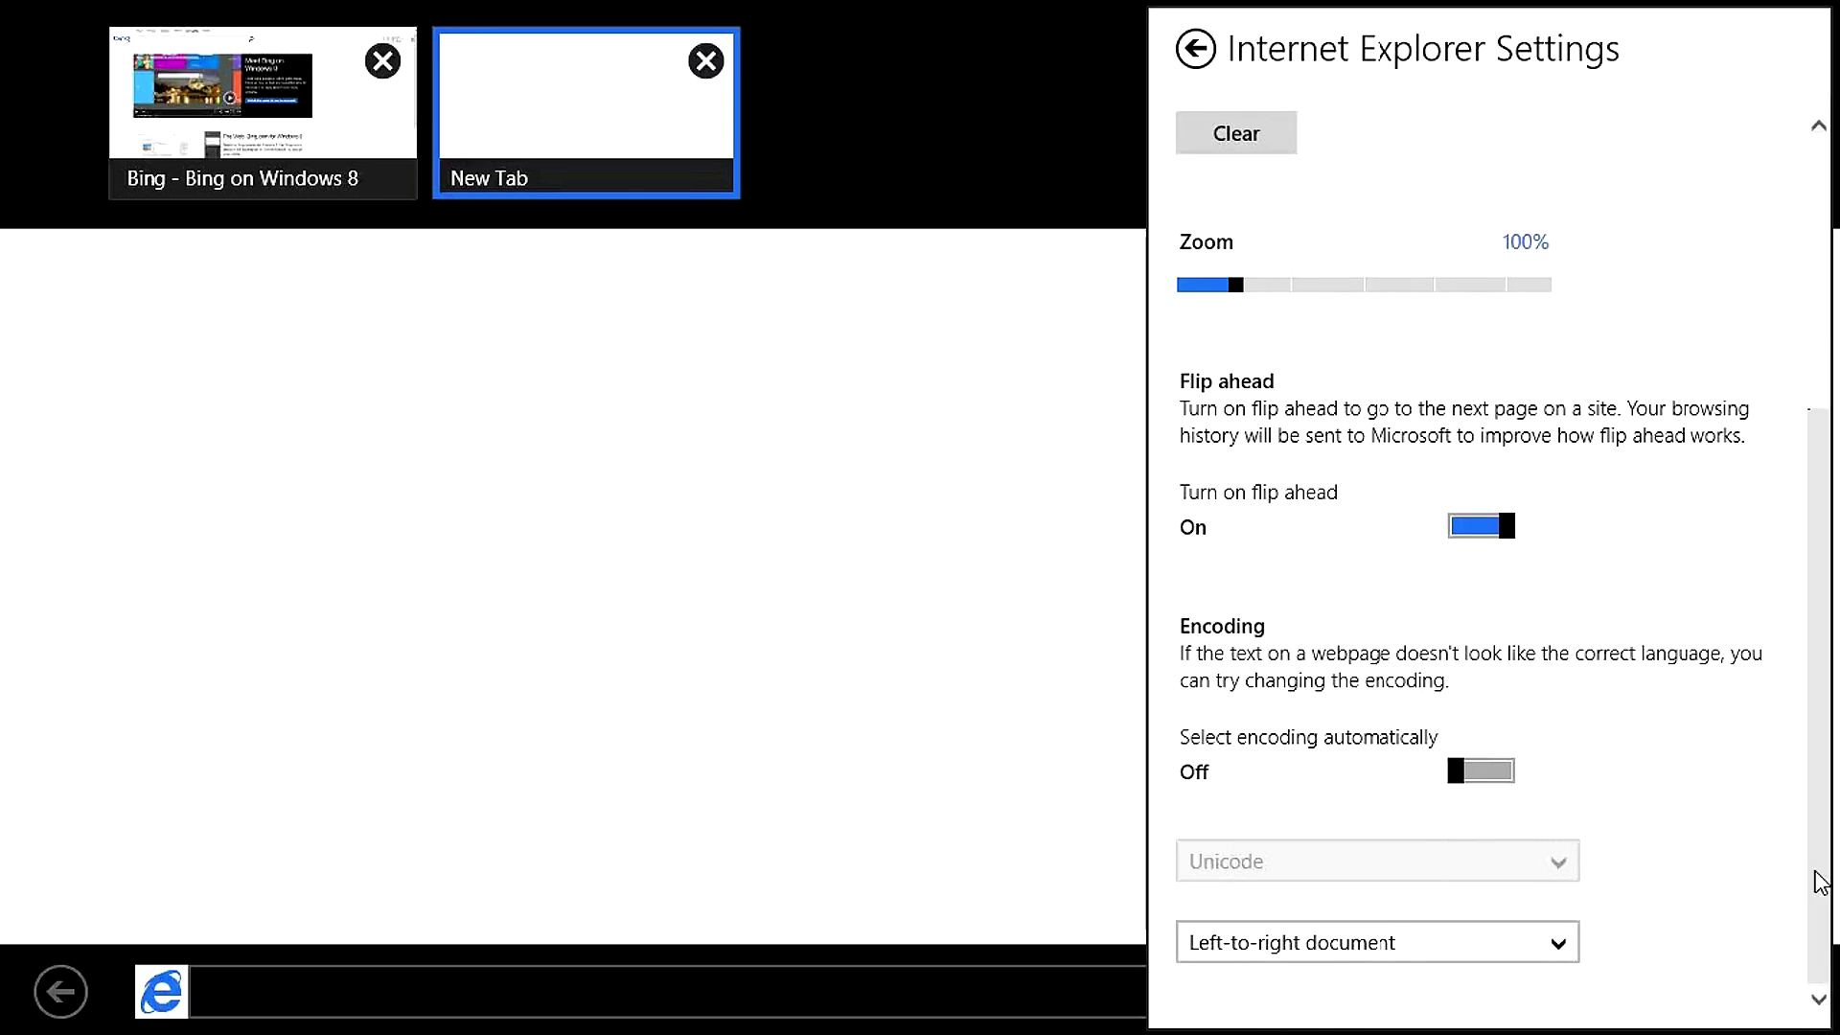
pyautogui.click(595, 707)
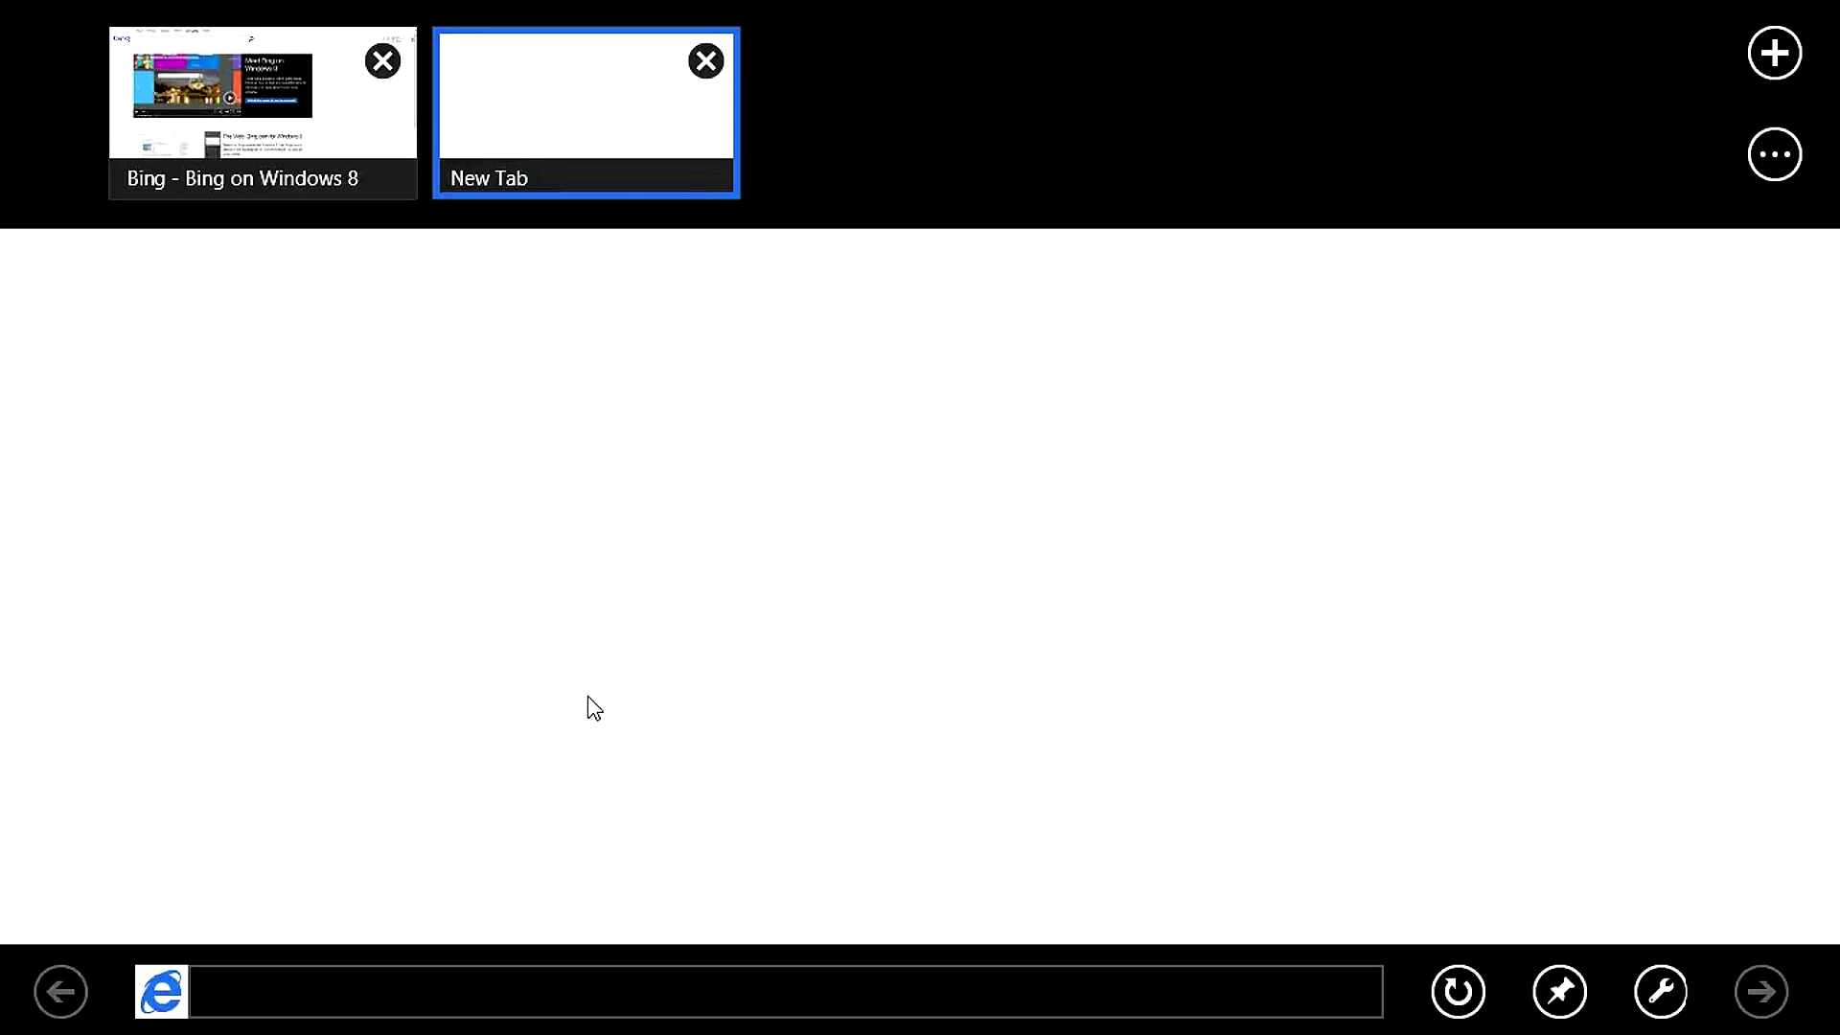
# Step: Go to the desktop through Start, bring up the desktop Internet Explorer window and show its tools options
pyautogui.press('super')
pyautogui.click(645, 567)
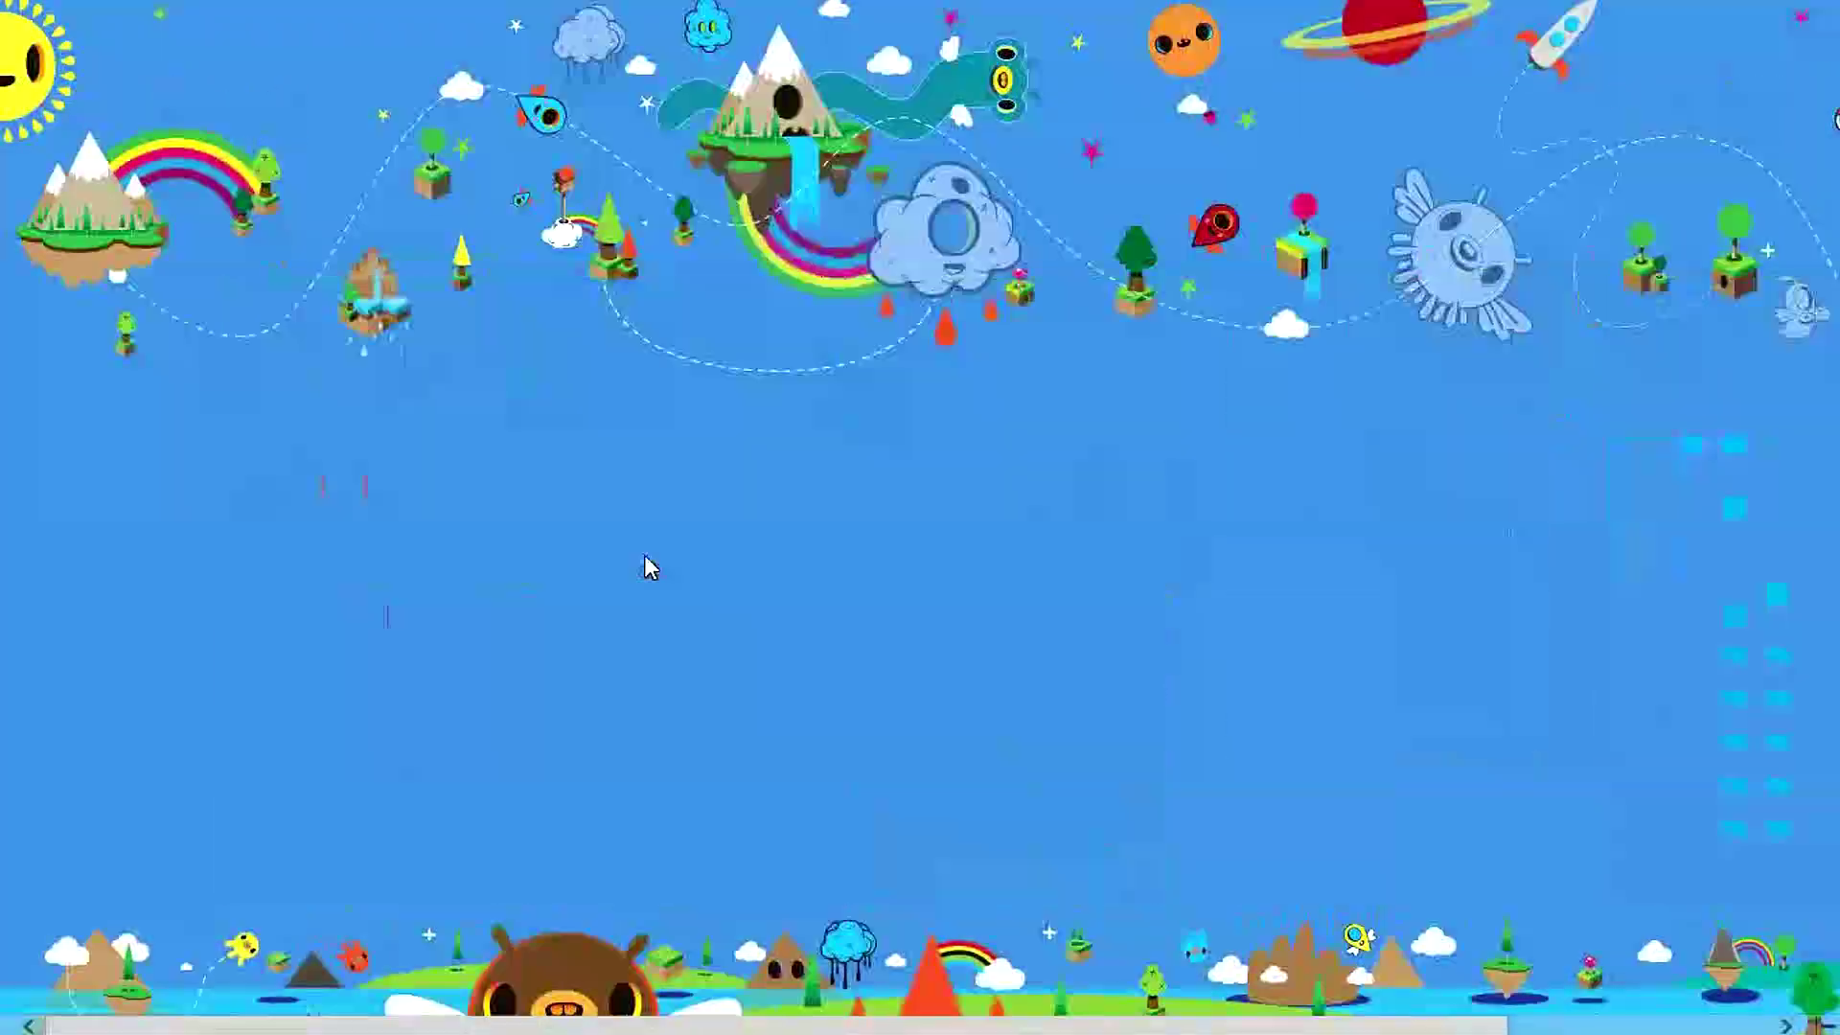
pyautogui.click(229, 1011)
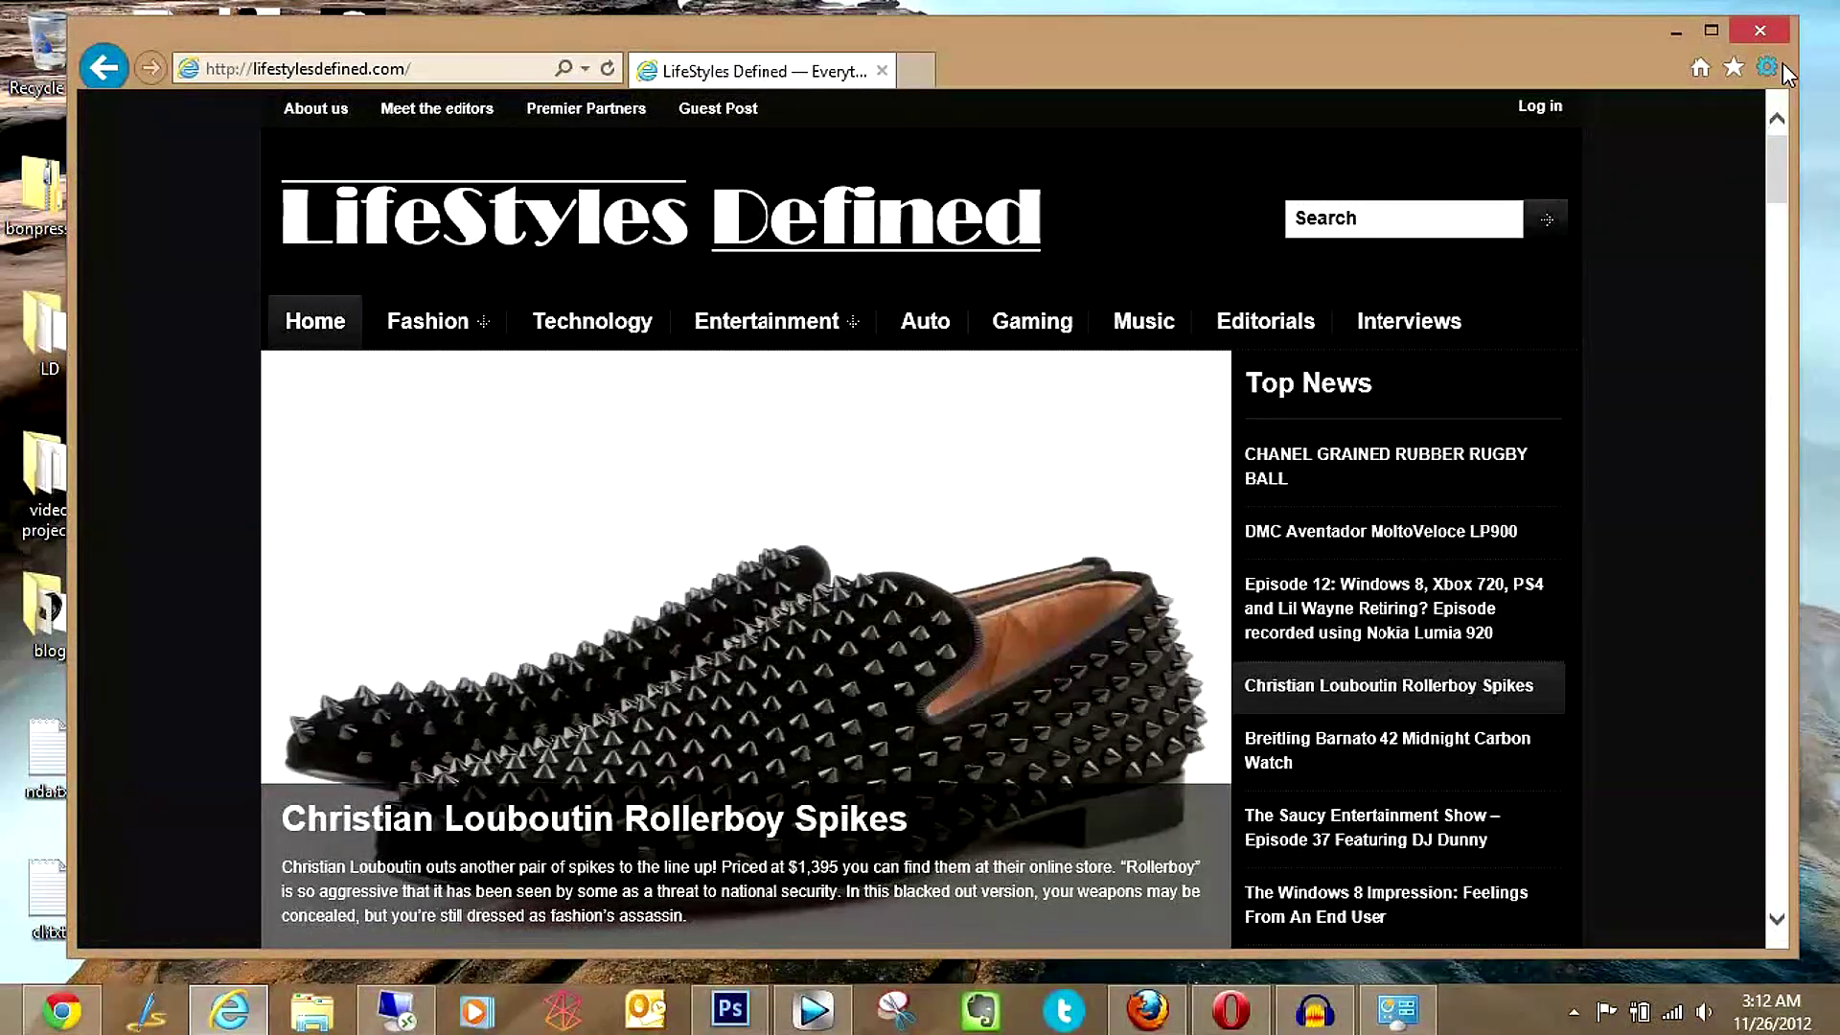
pyautogui.click(1771, 67)
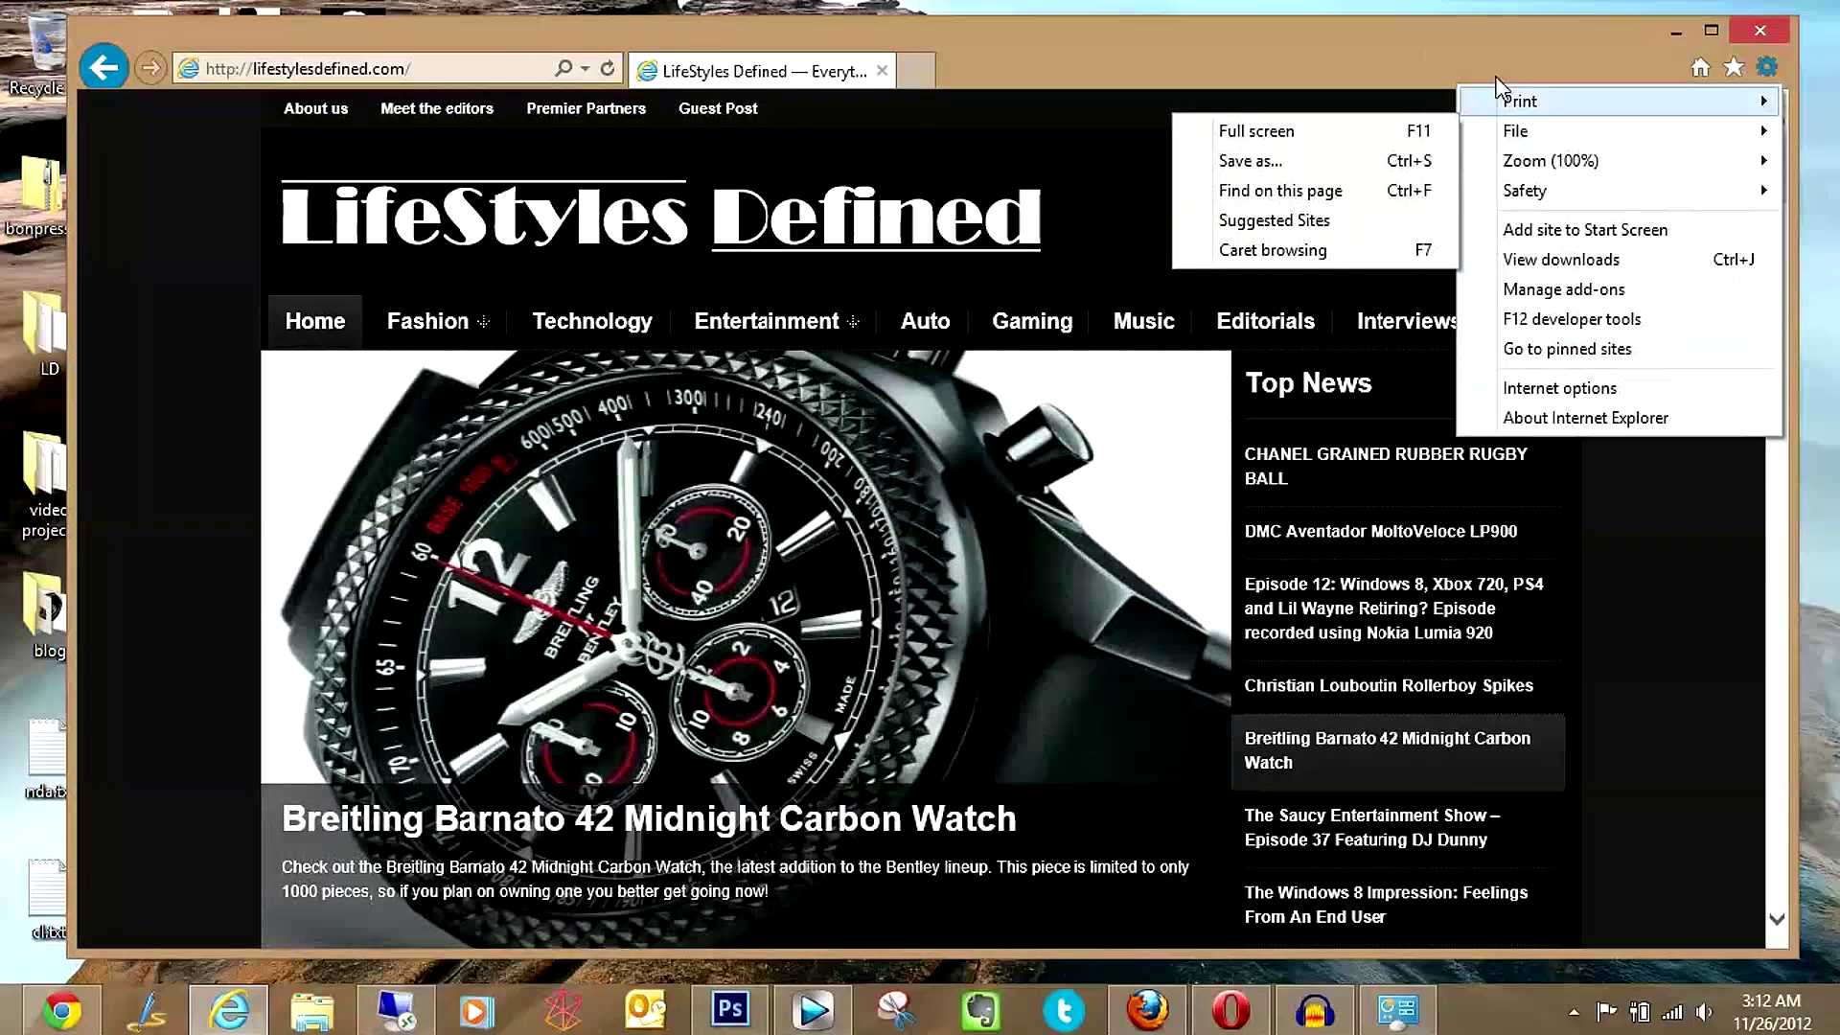
# Step: Switch to the open Opera, Firefox and Photoshop windows in turn
pyautogui.click(1226, 1014)
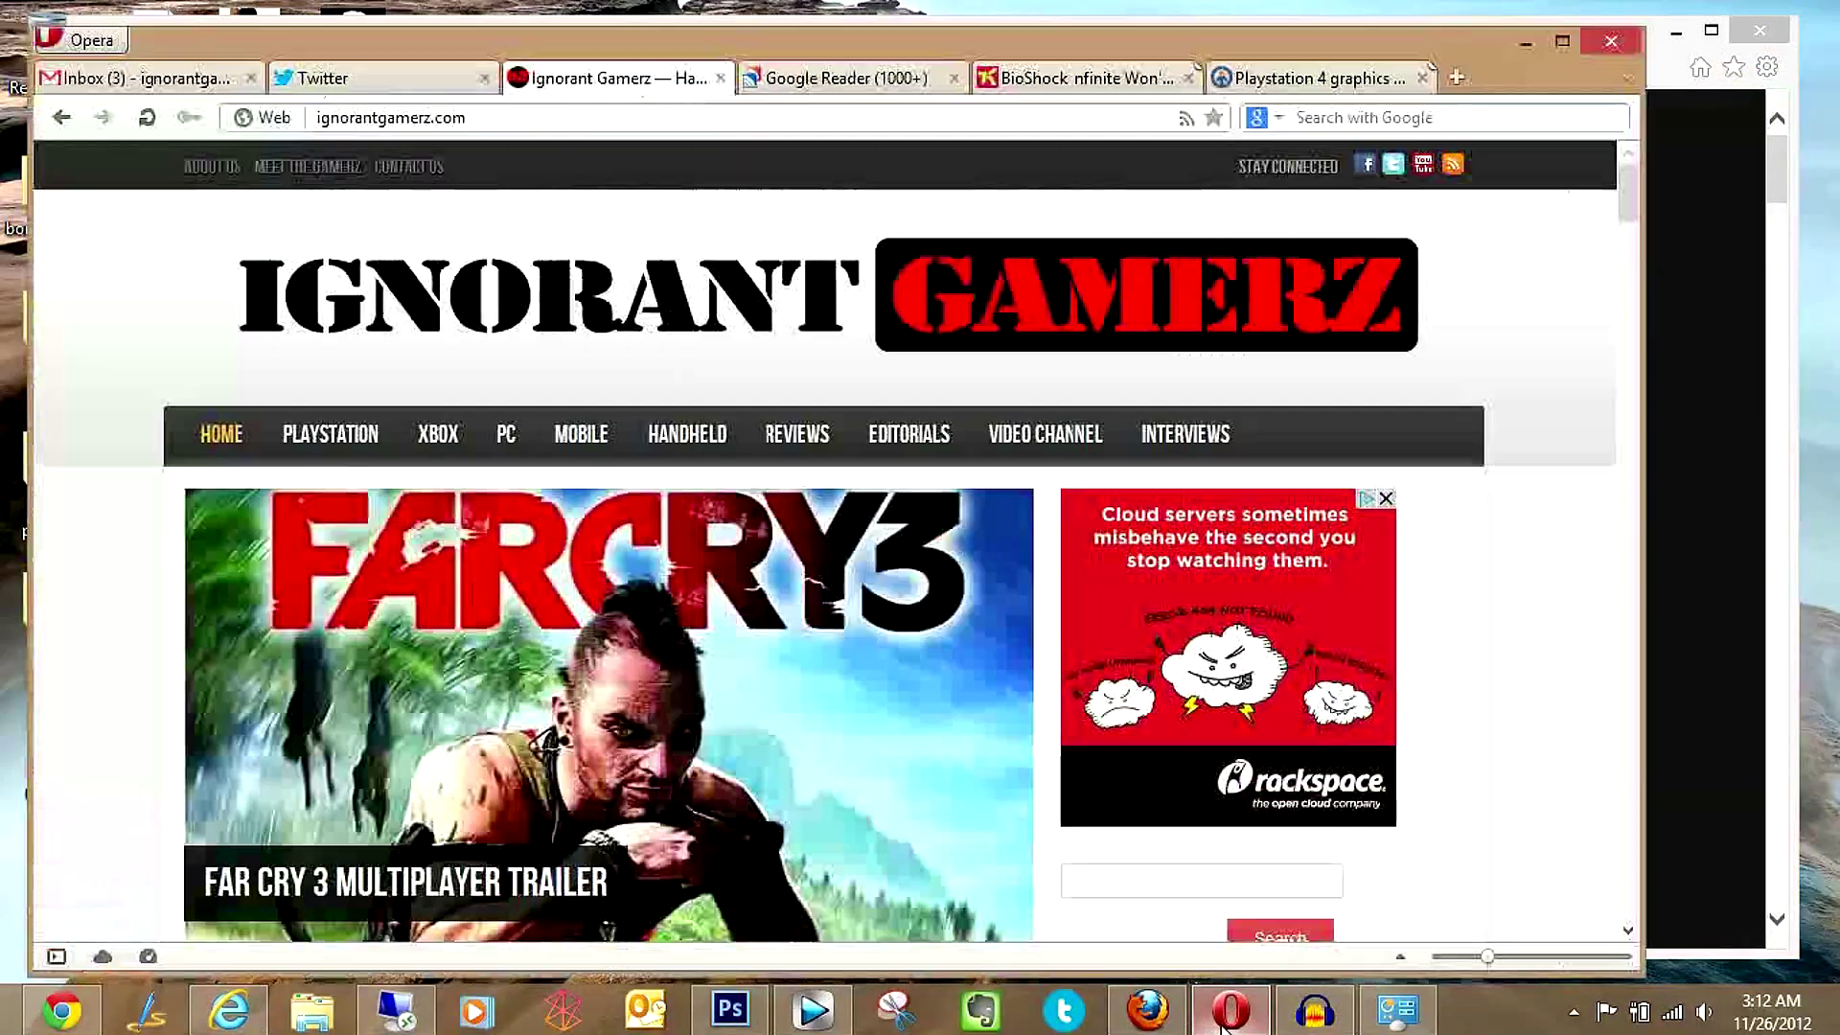
pyautogui.click(1145, 1017)
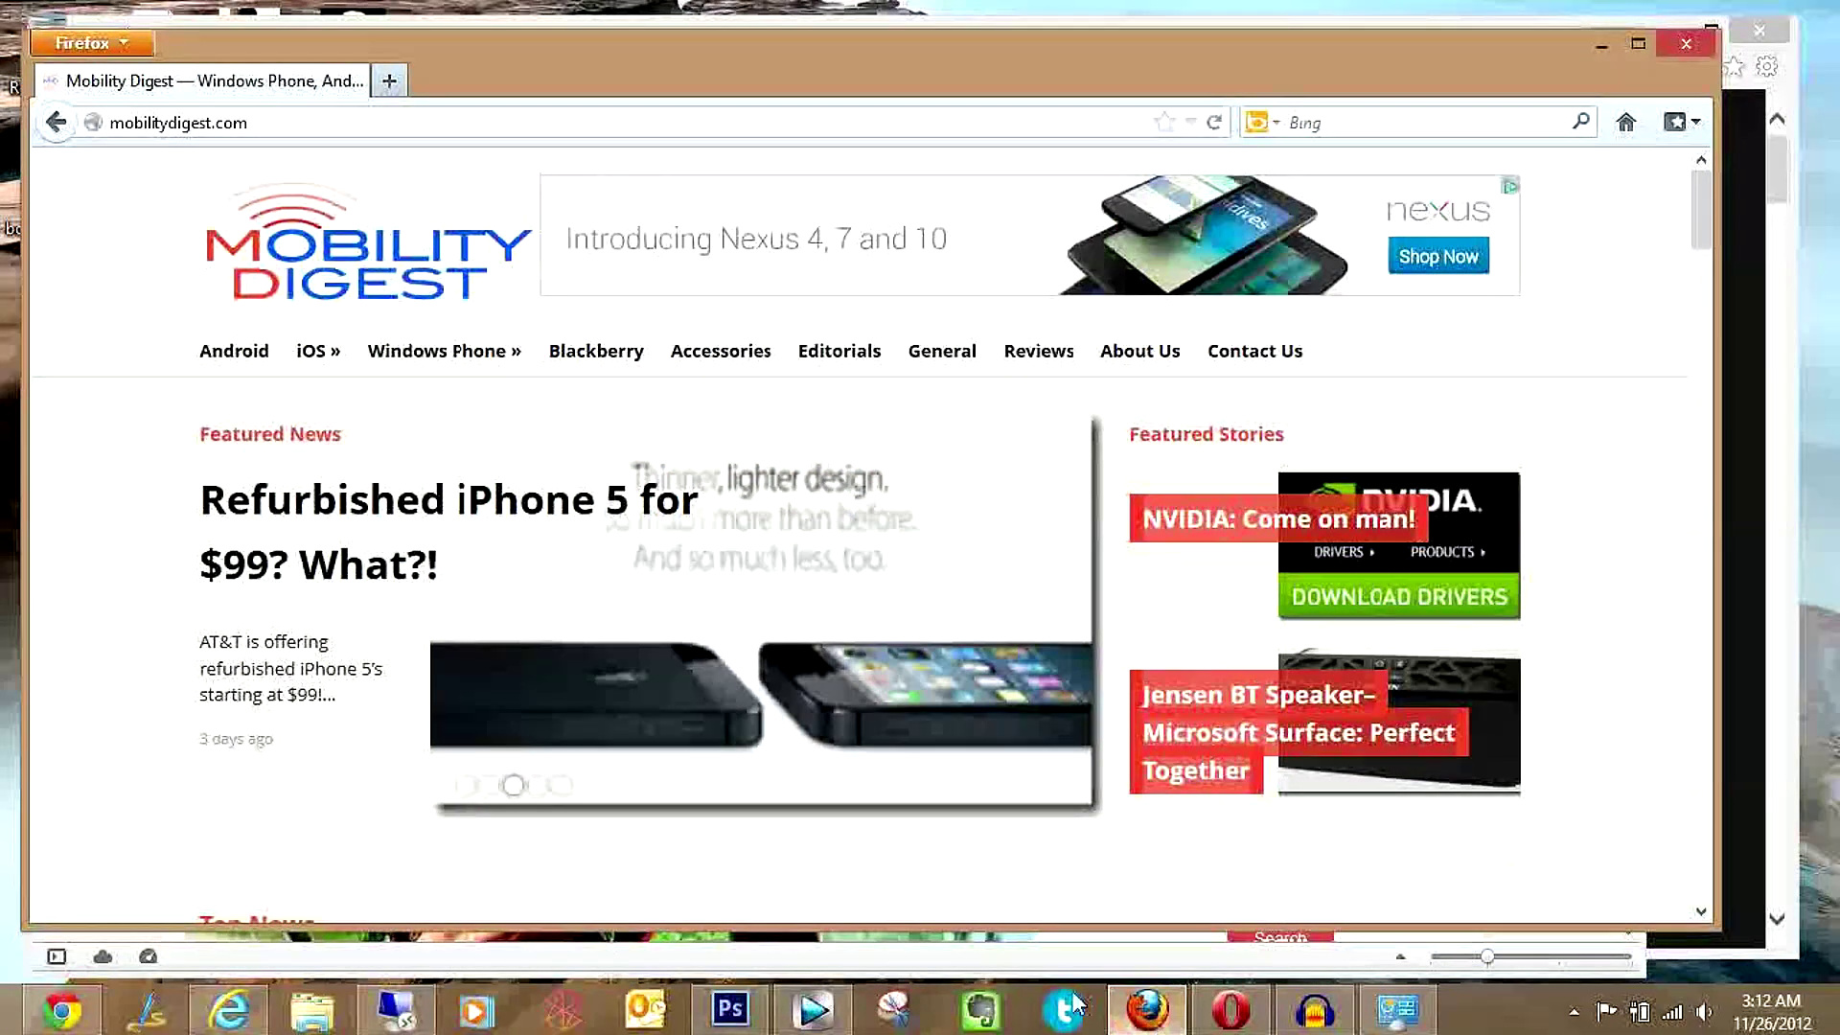
pyautogui.click(762, 1022)
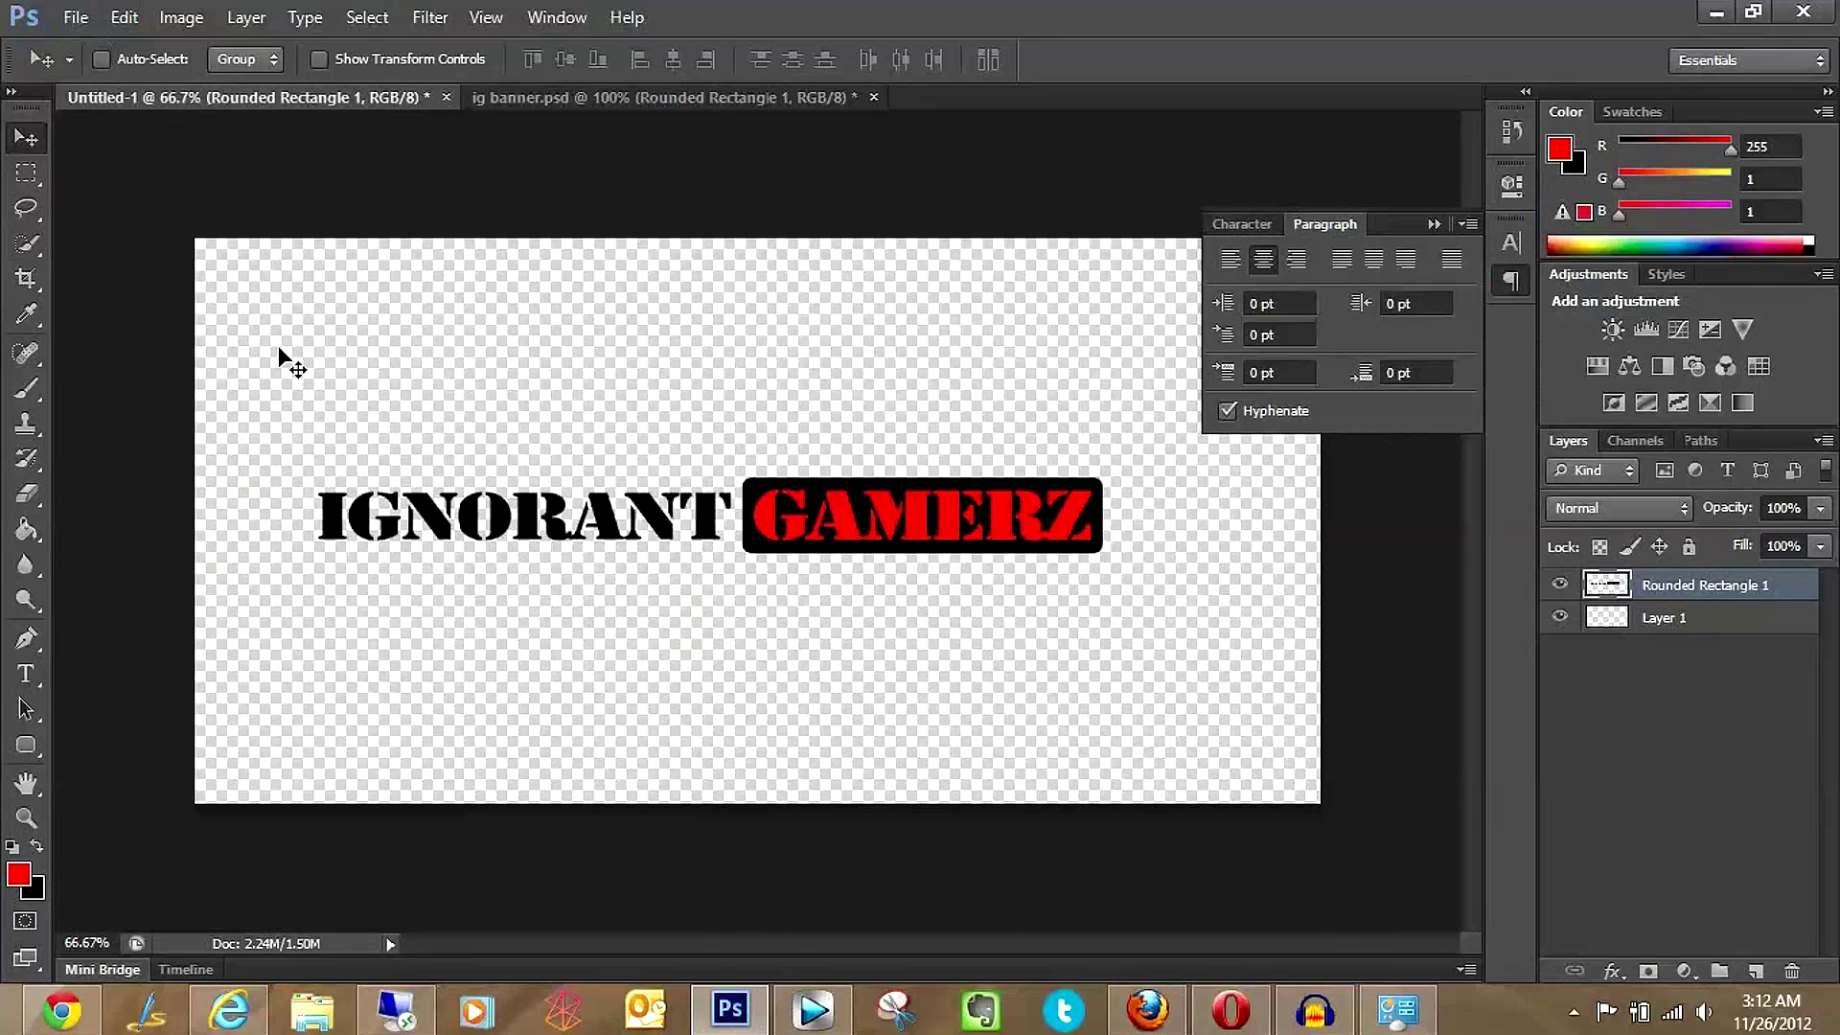
# Step: Look through Photoshop's View, Select and Type commands and dismiss them without choosing any
pyautogui.click(84, 26)
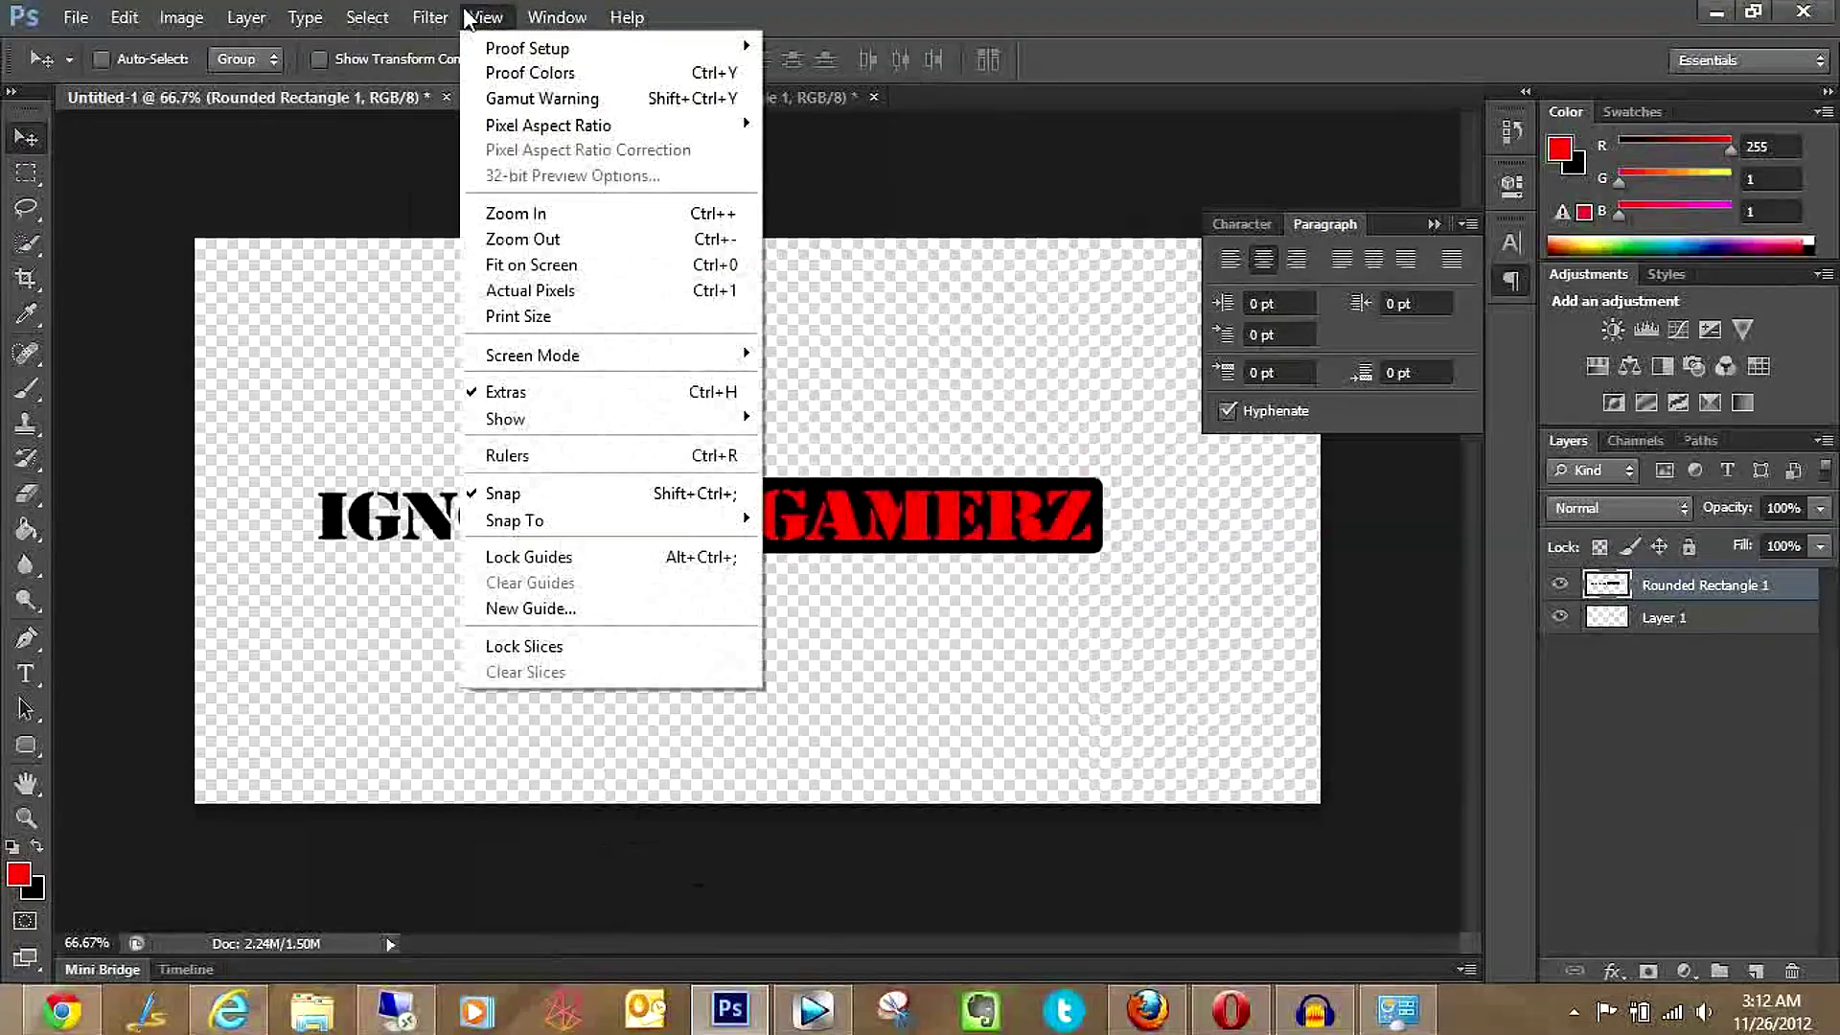
pyautogui.moveTo(376, 21)
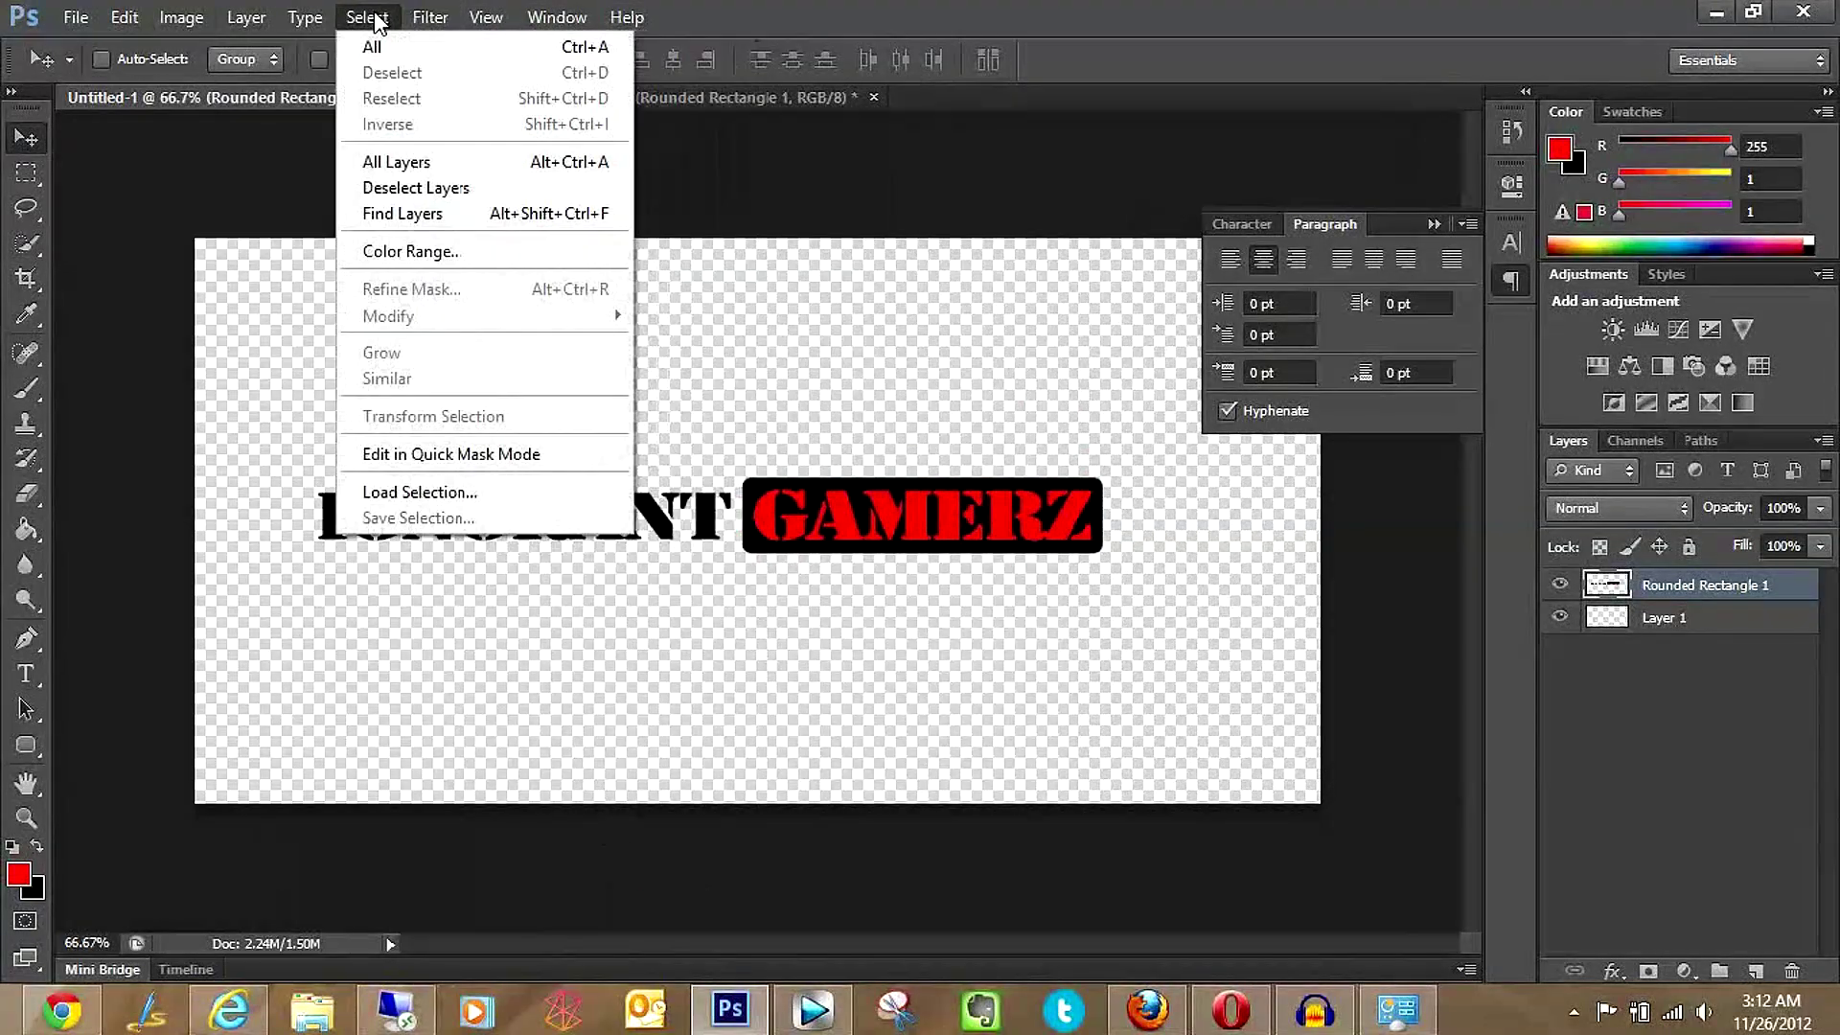
pyautogui.moveTo(320, 25)
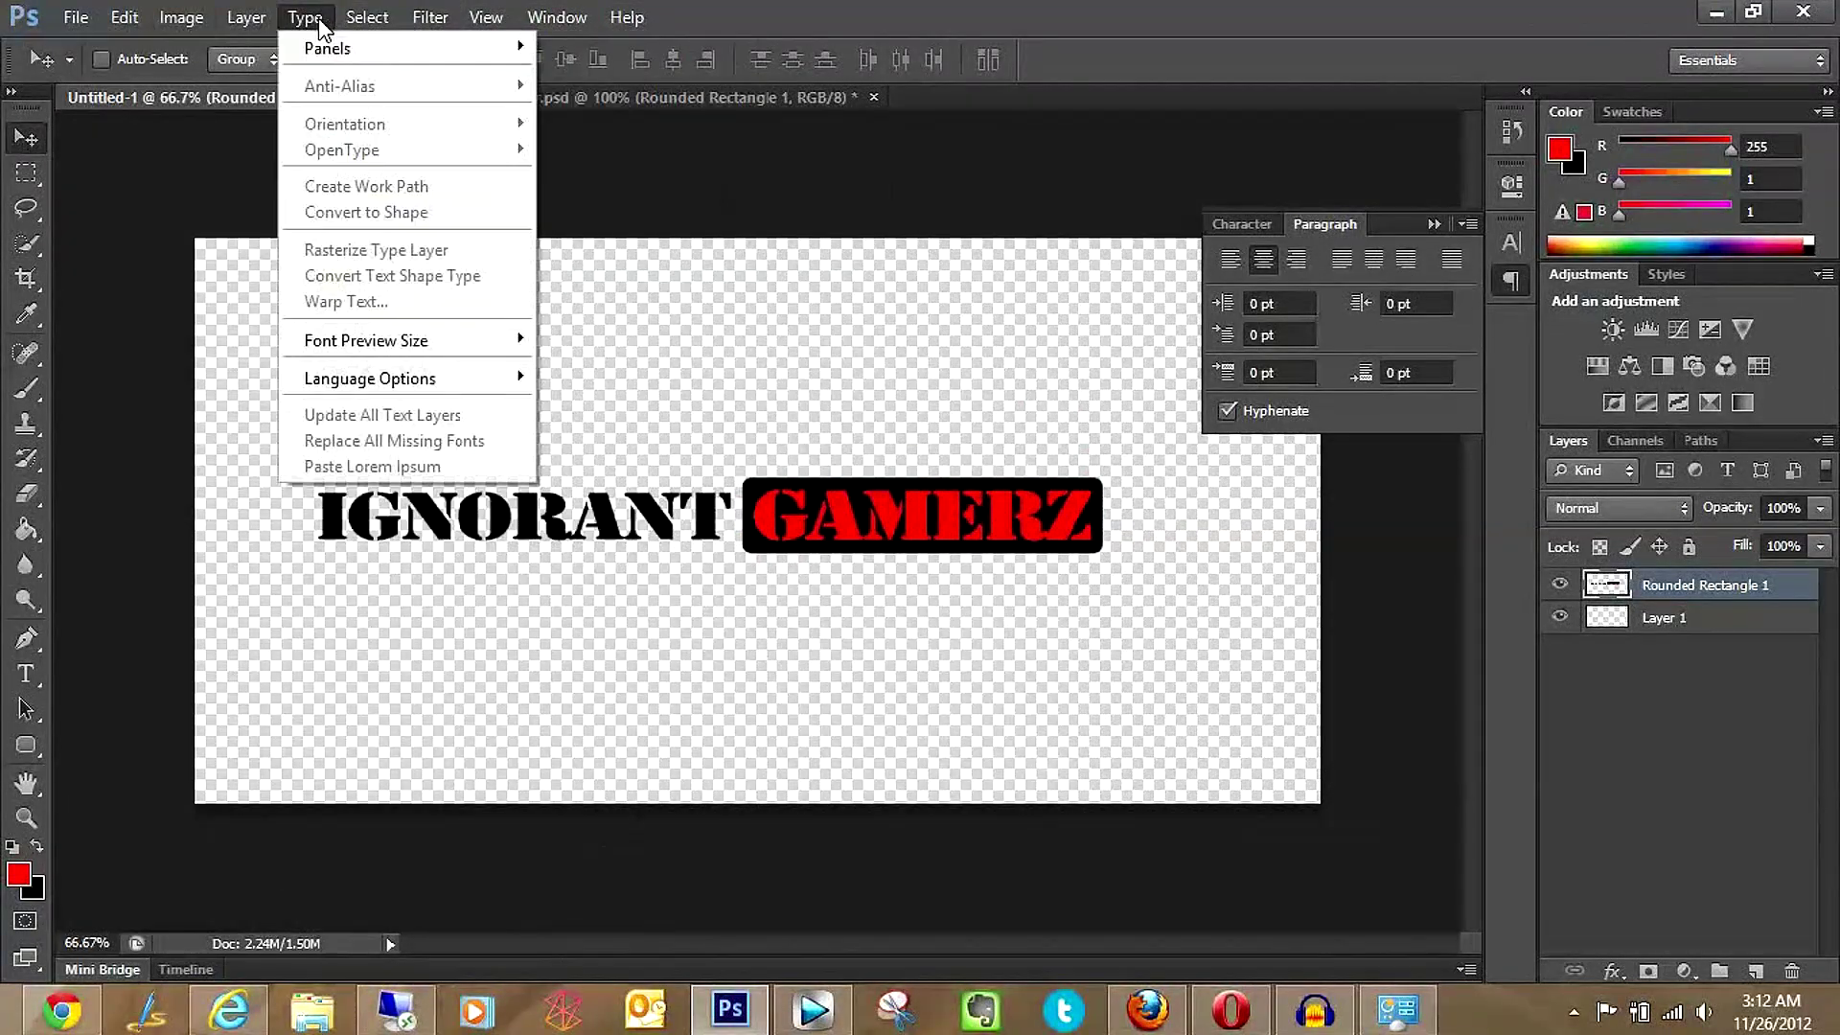
pyautogui.click(149, 577)
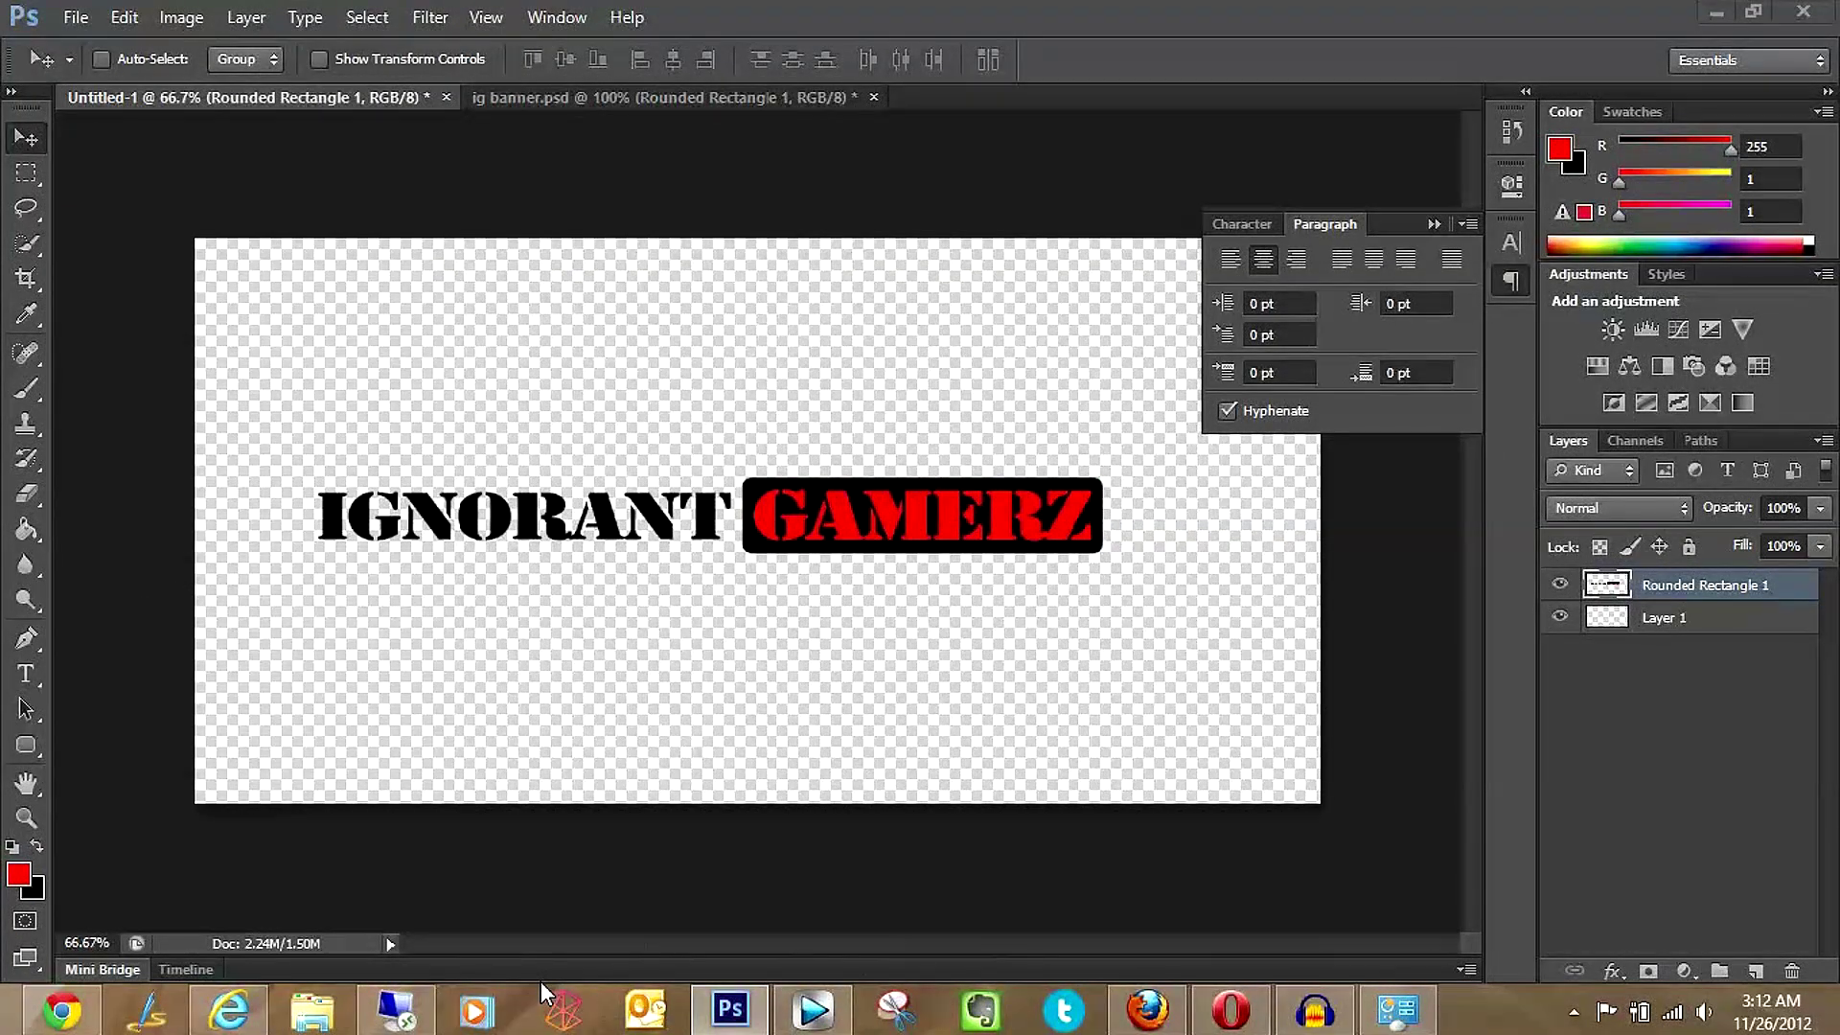
# Step: Launch tweetro from the Start screen, show its app commands and dismiss them
pyautogui.press('super')
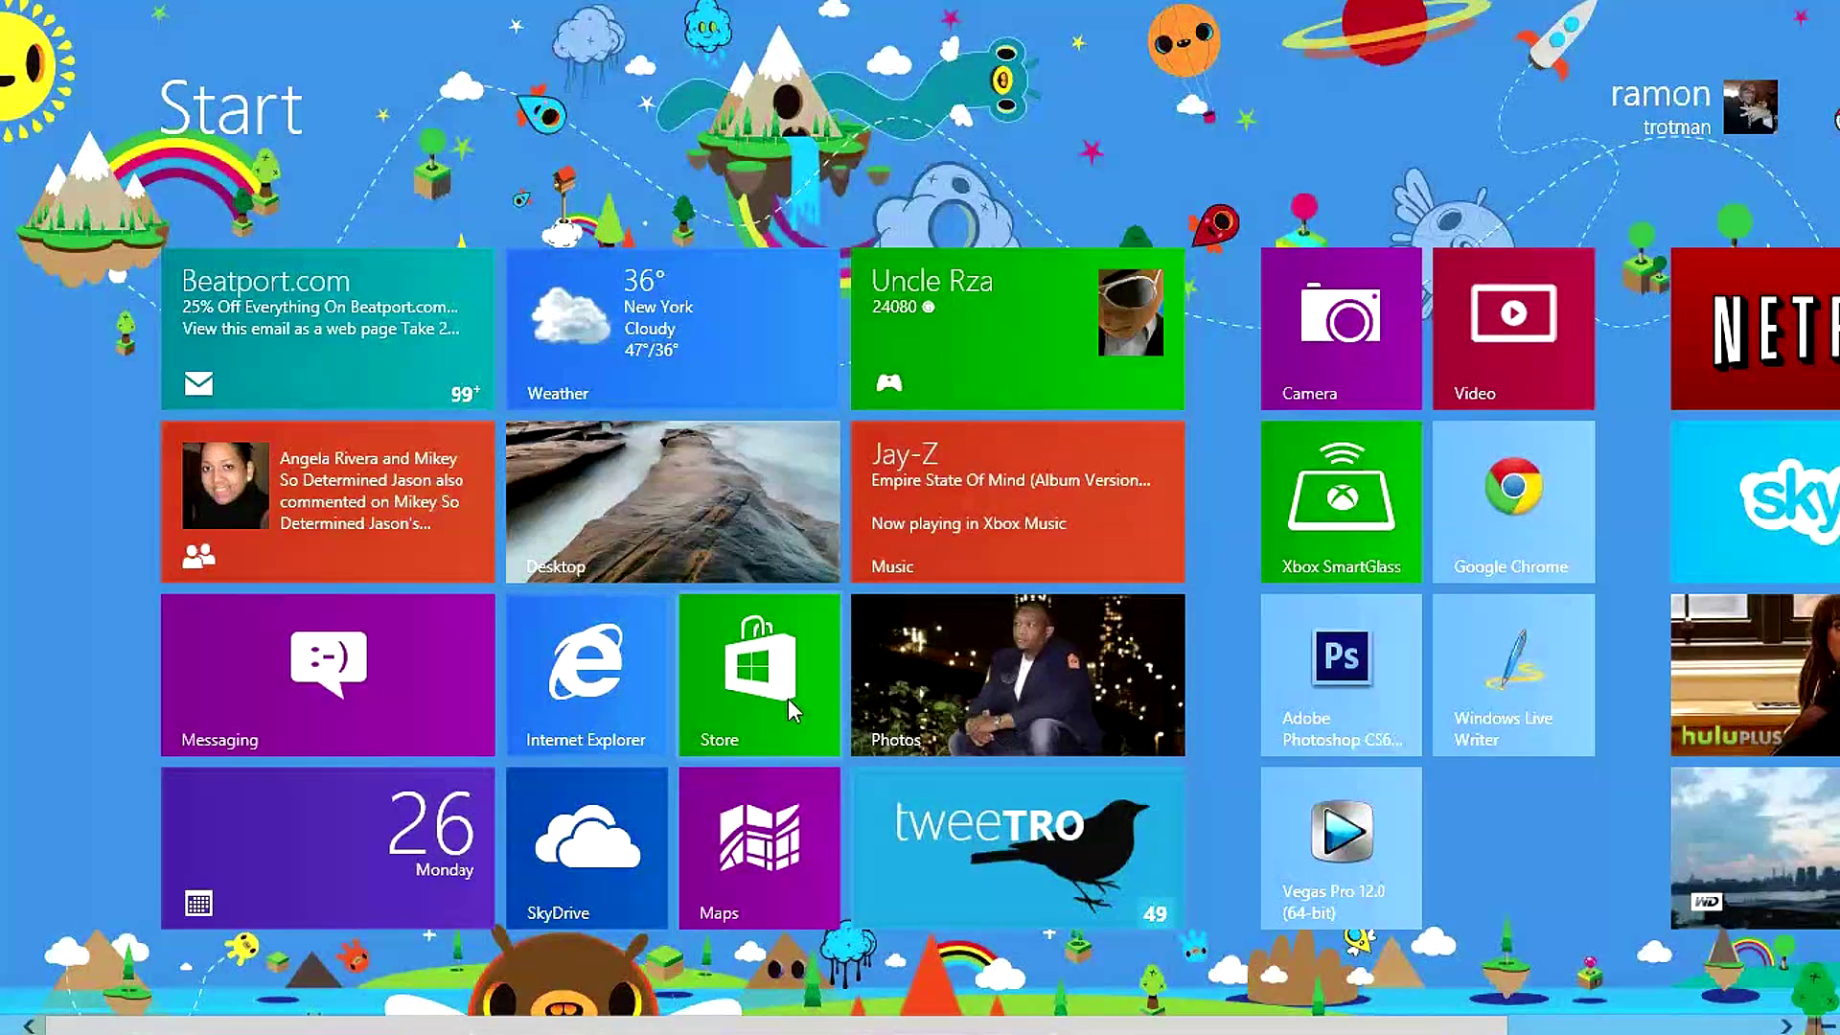
pyautogui.click(1022, 807)
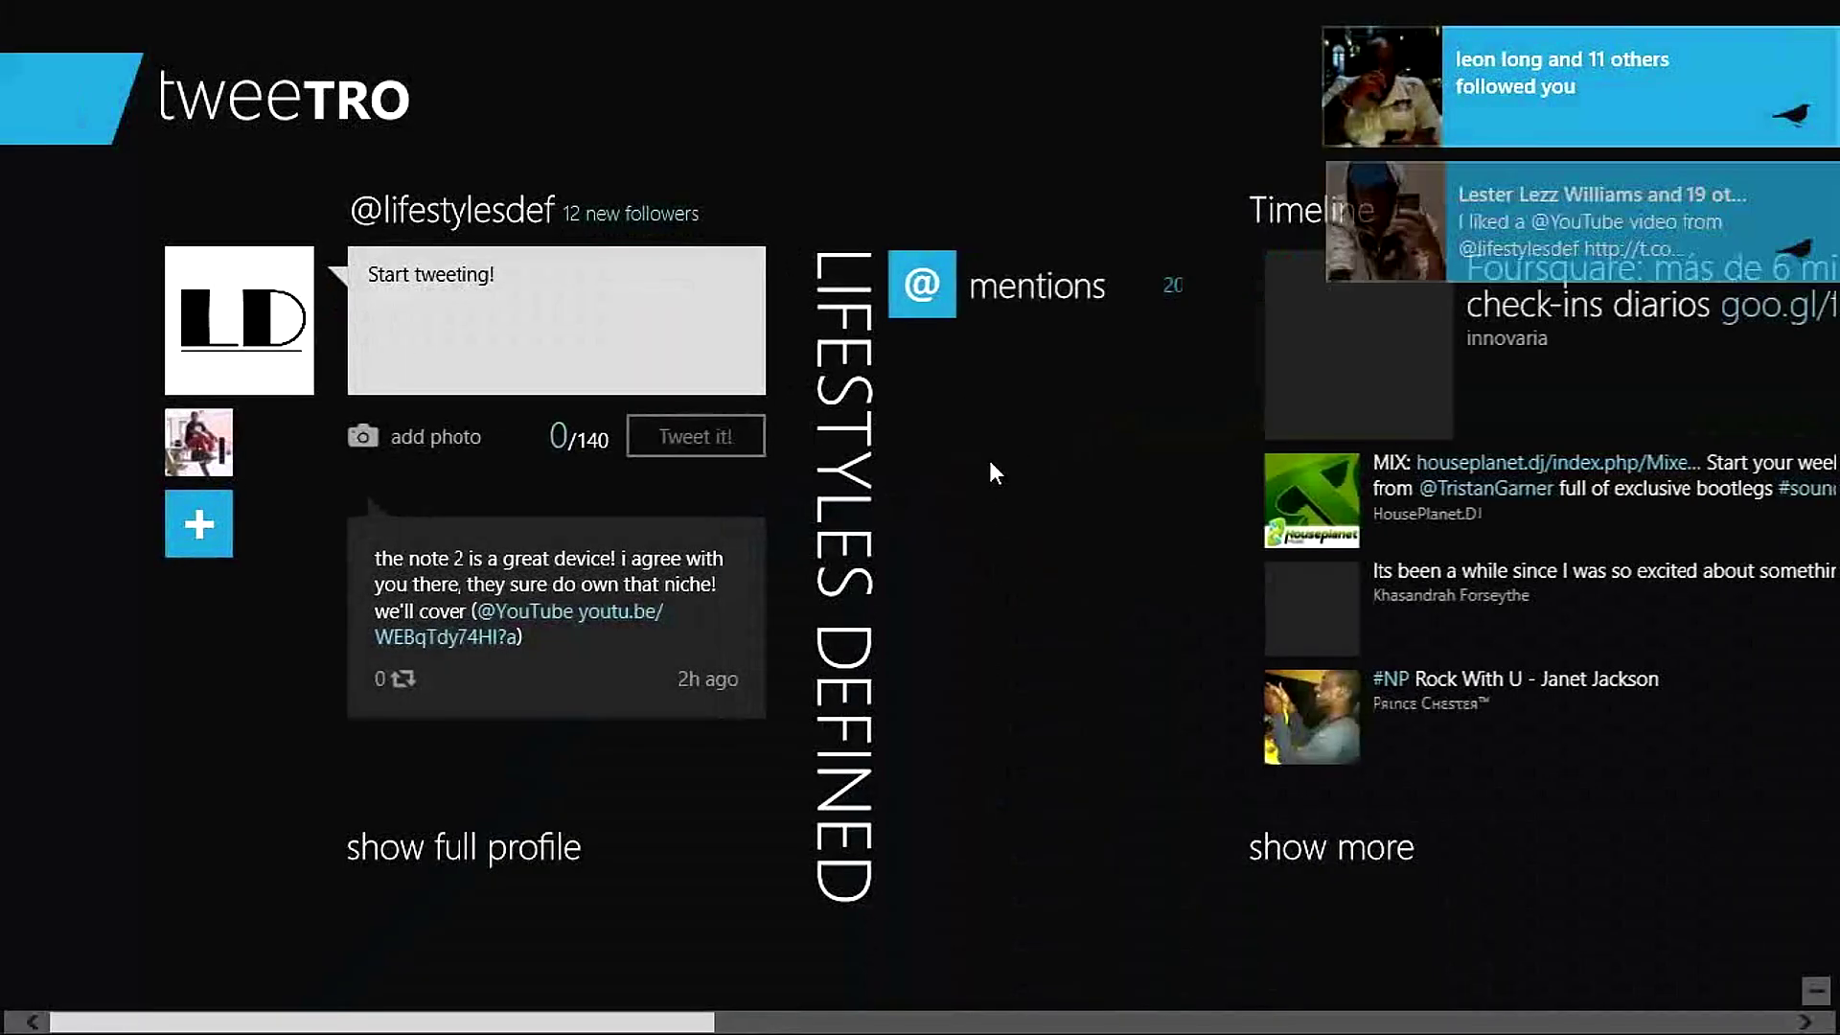
pyautogui.rightClick(893, 128)
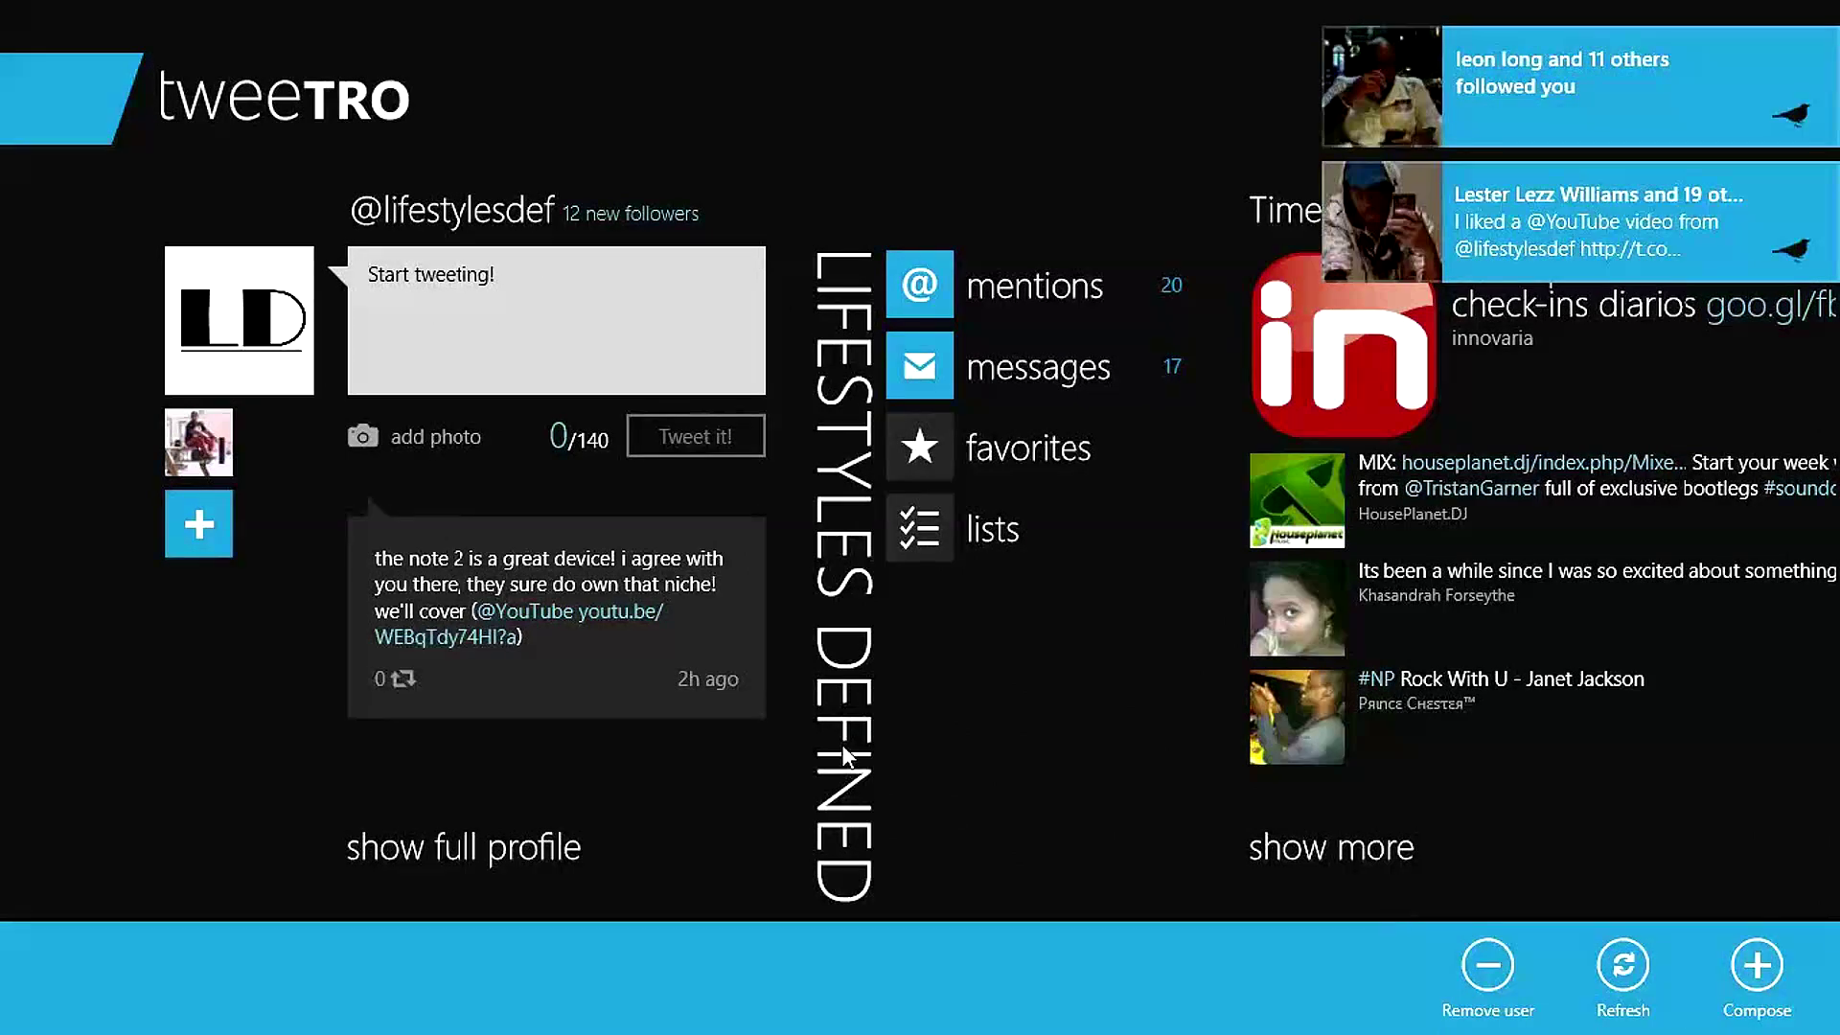
pyautogui.click(1015, 721)
# Step: View the tweet link and streaming options in tweetro's settings and dismiss them
pyautogui.click(1778, 800)
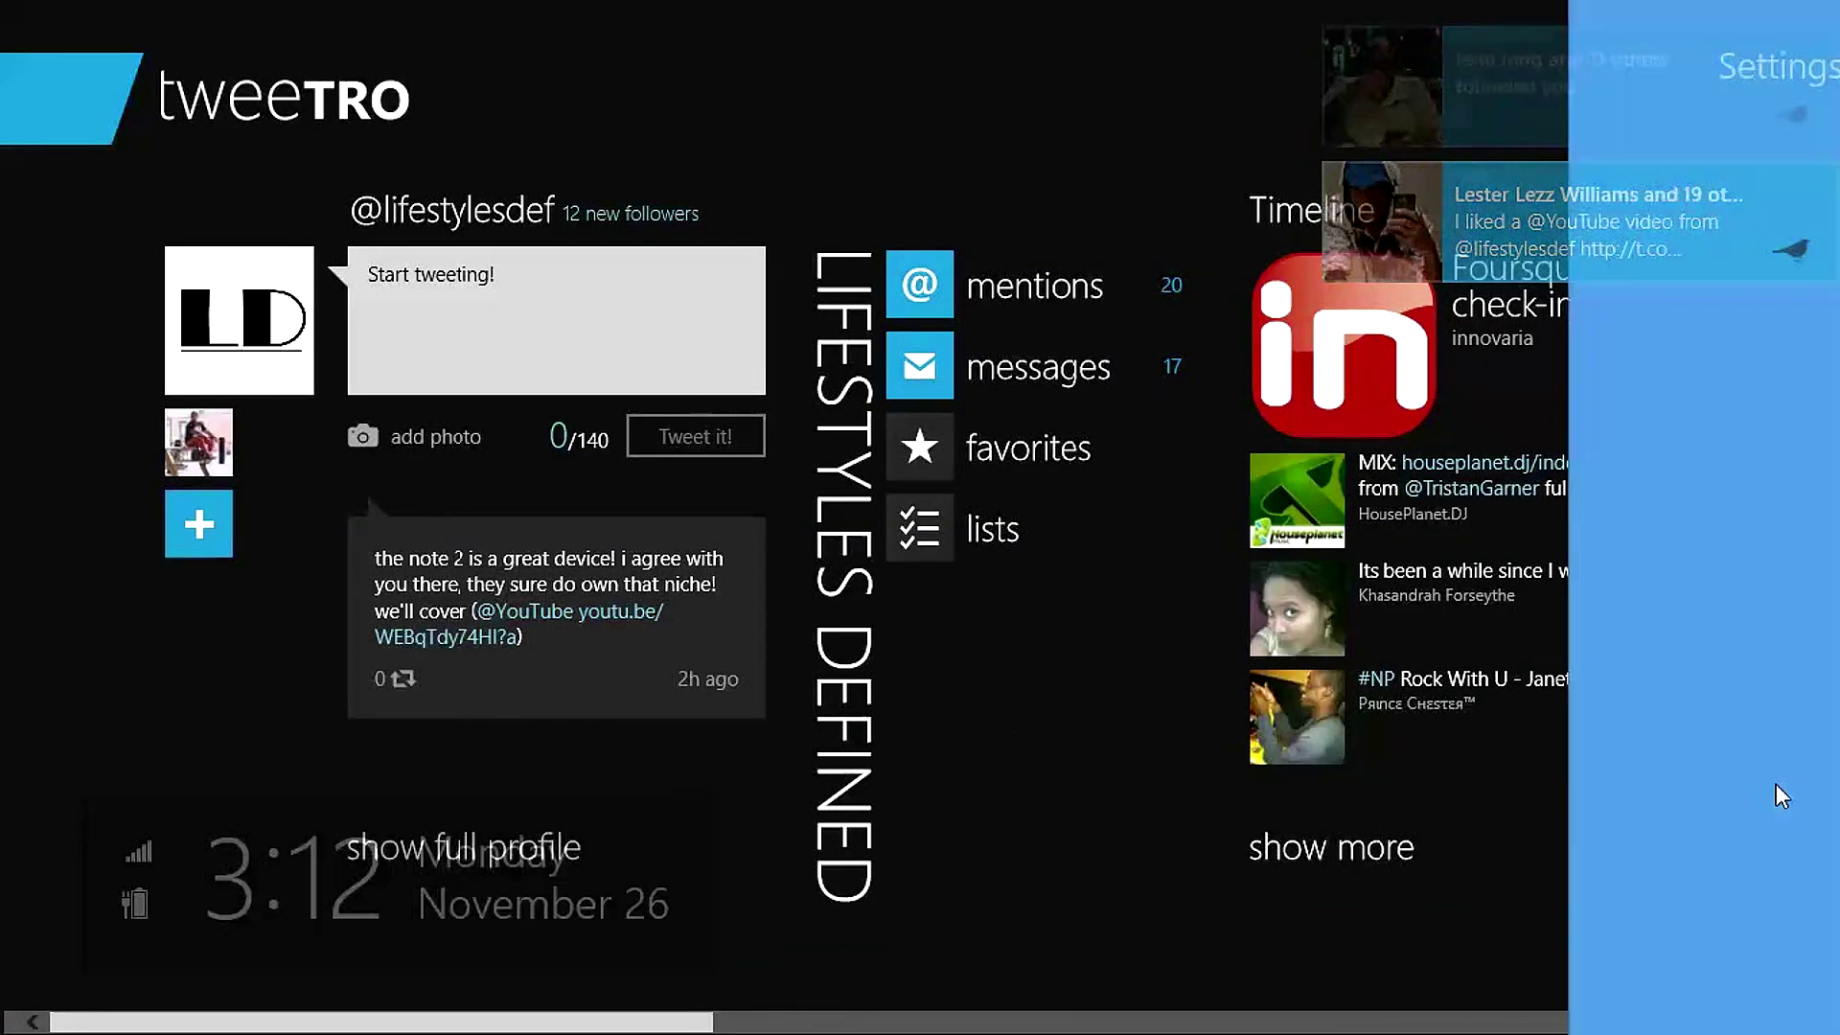
pyautogui.click(1456, 219)
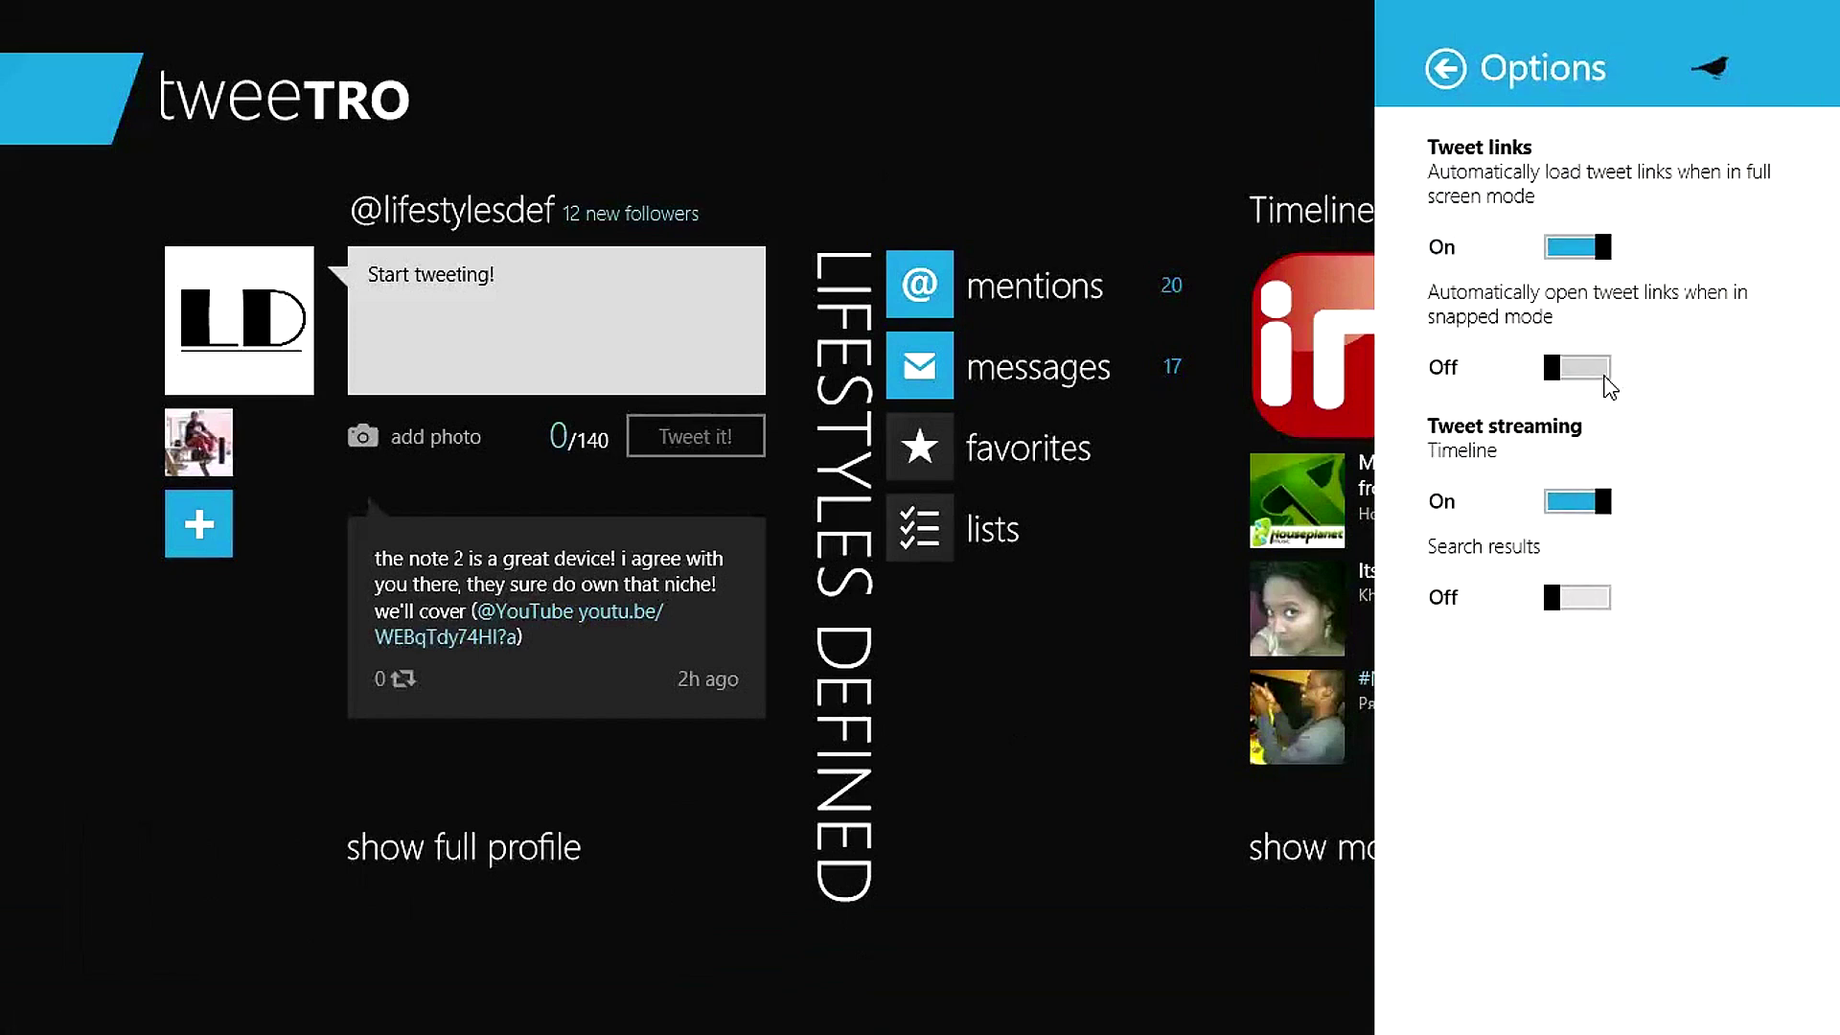
pyautogui.click(1046, 755)
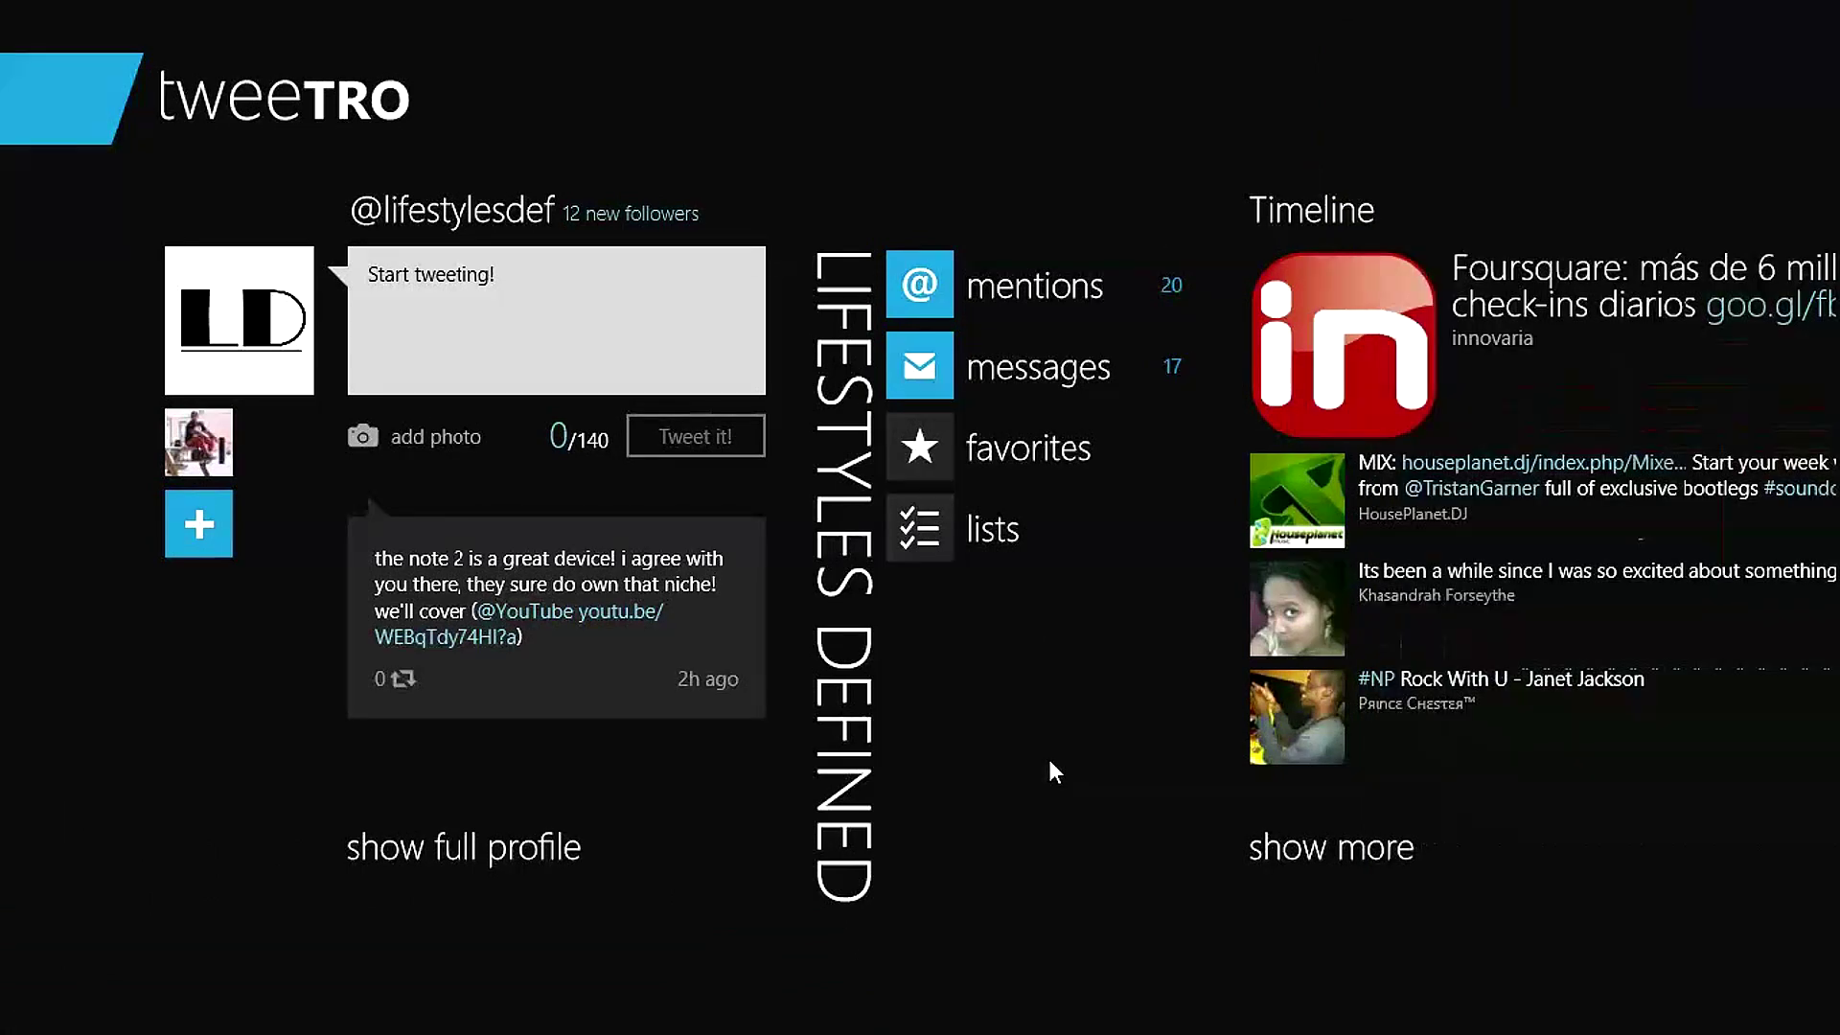
# Step: Return to the desktop through the Start screen and minimize the Photoshop window
pyautogui.press('super')
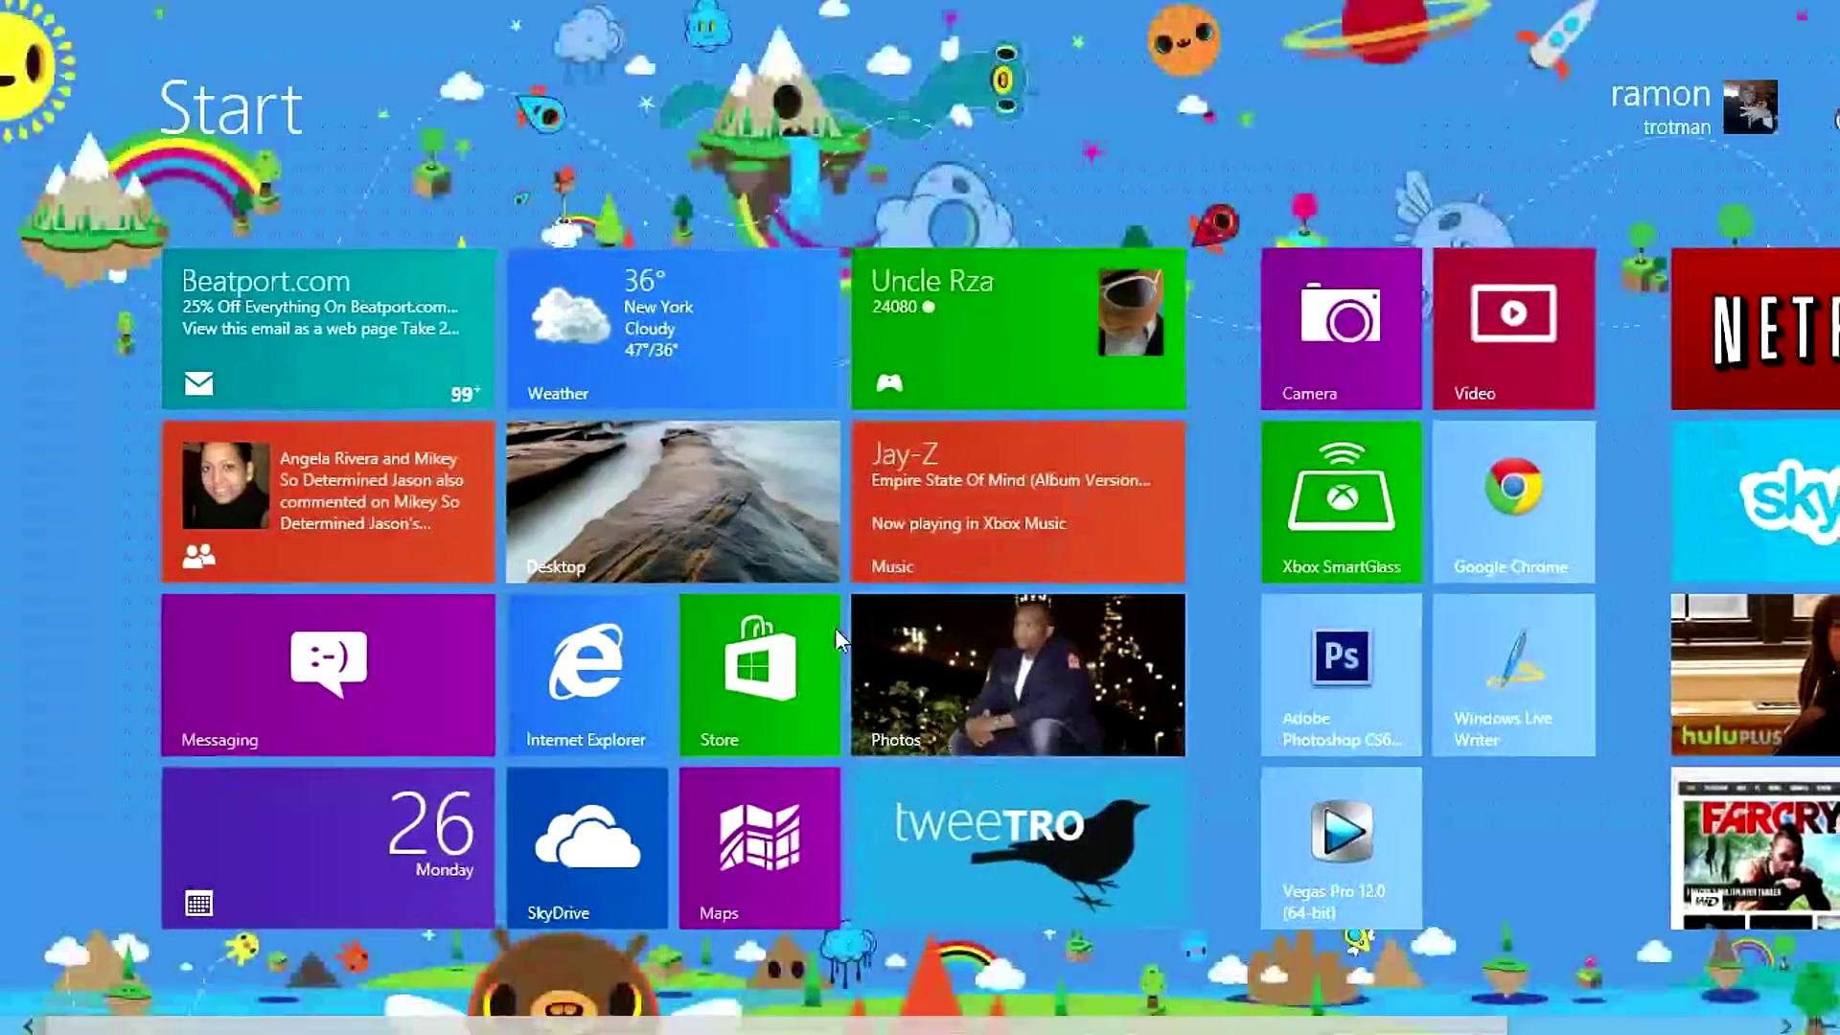
pyautogui.click(751, 538)
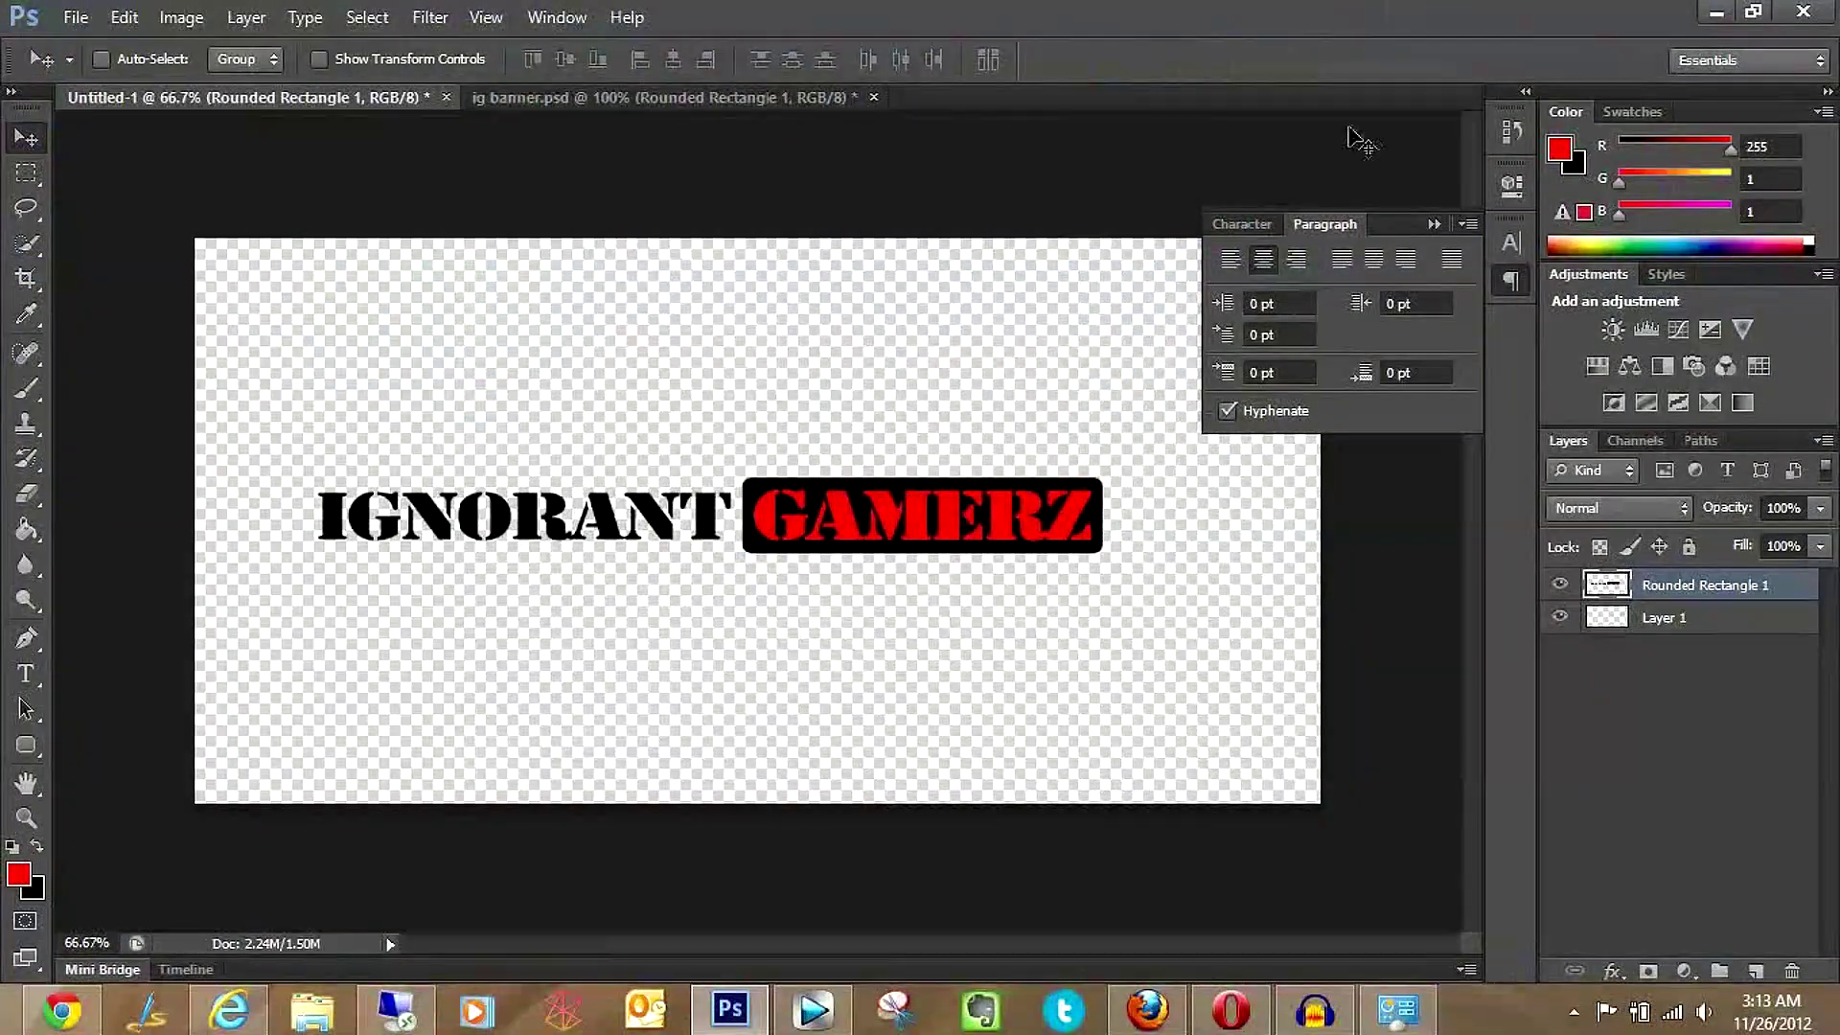
pyautogui.click(1712, 11)
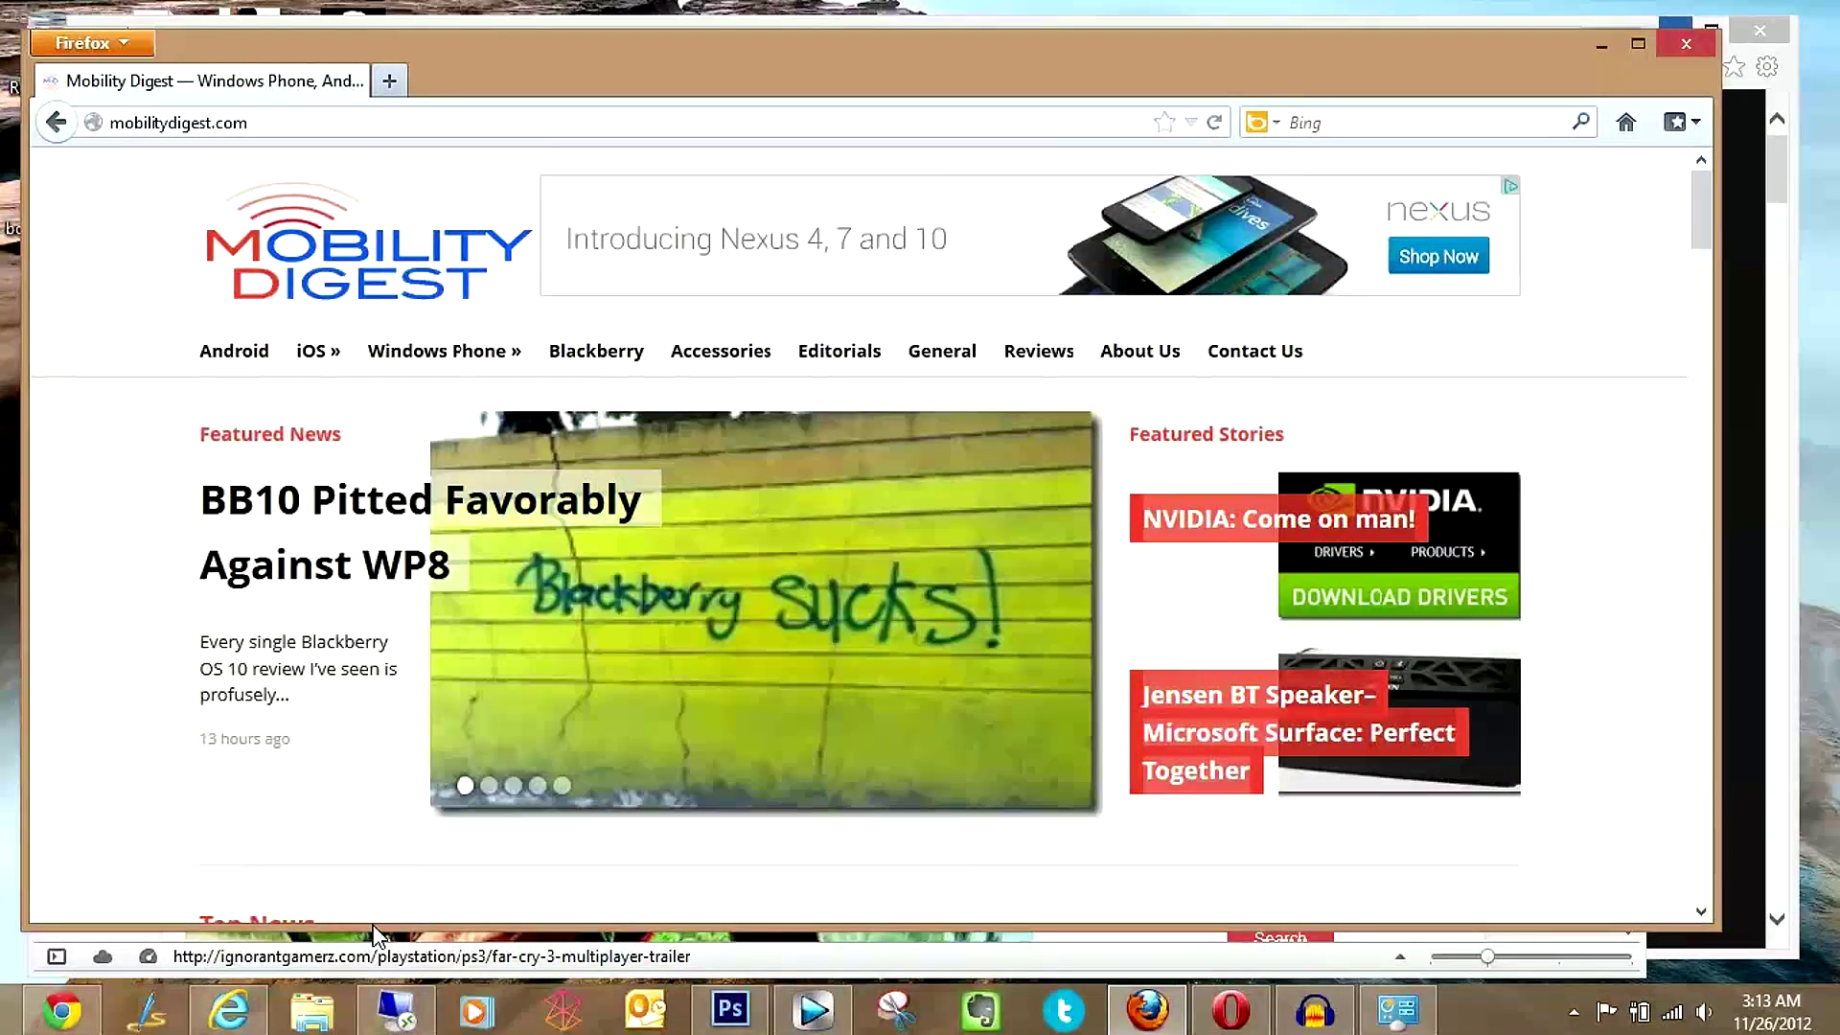
# Step: Toggle repeatedly between the desktop and the Start screen, ending on the Start screen
pyautogui.press('super')
pyautogui.press('super')
pyautogui.press('super')
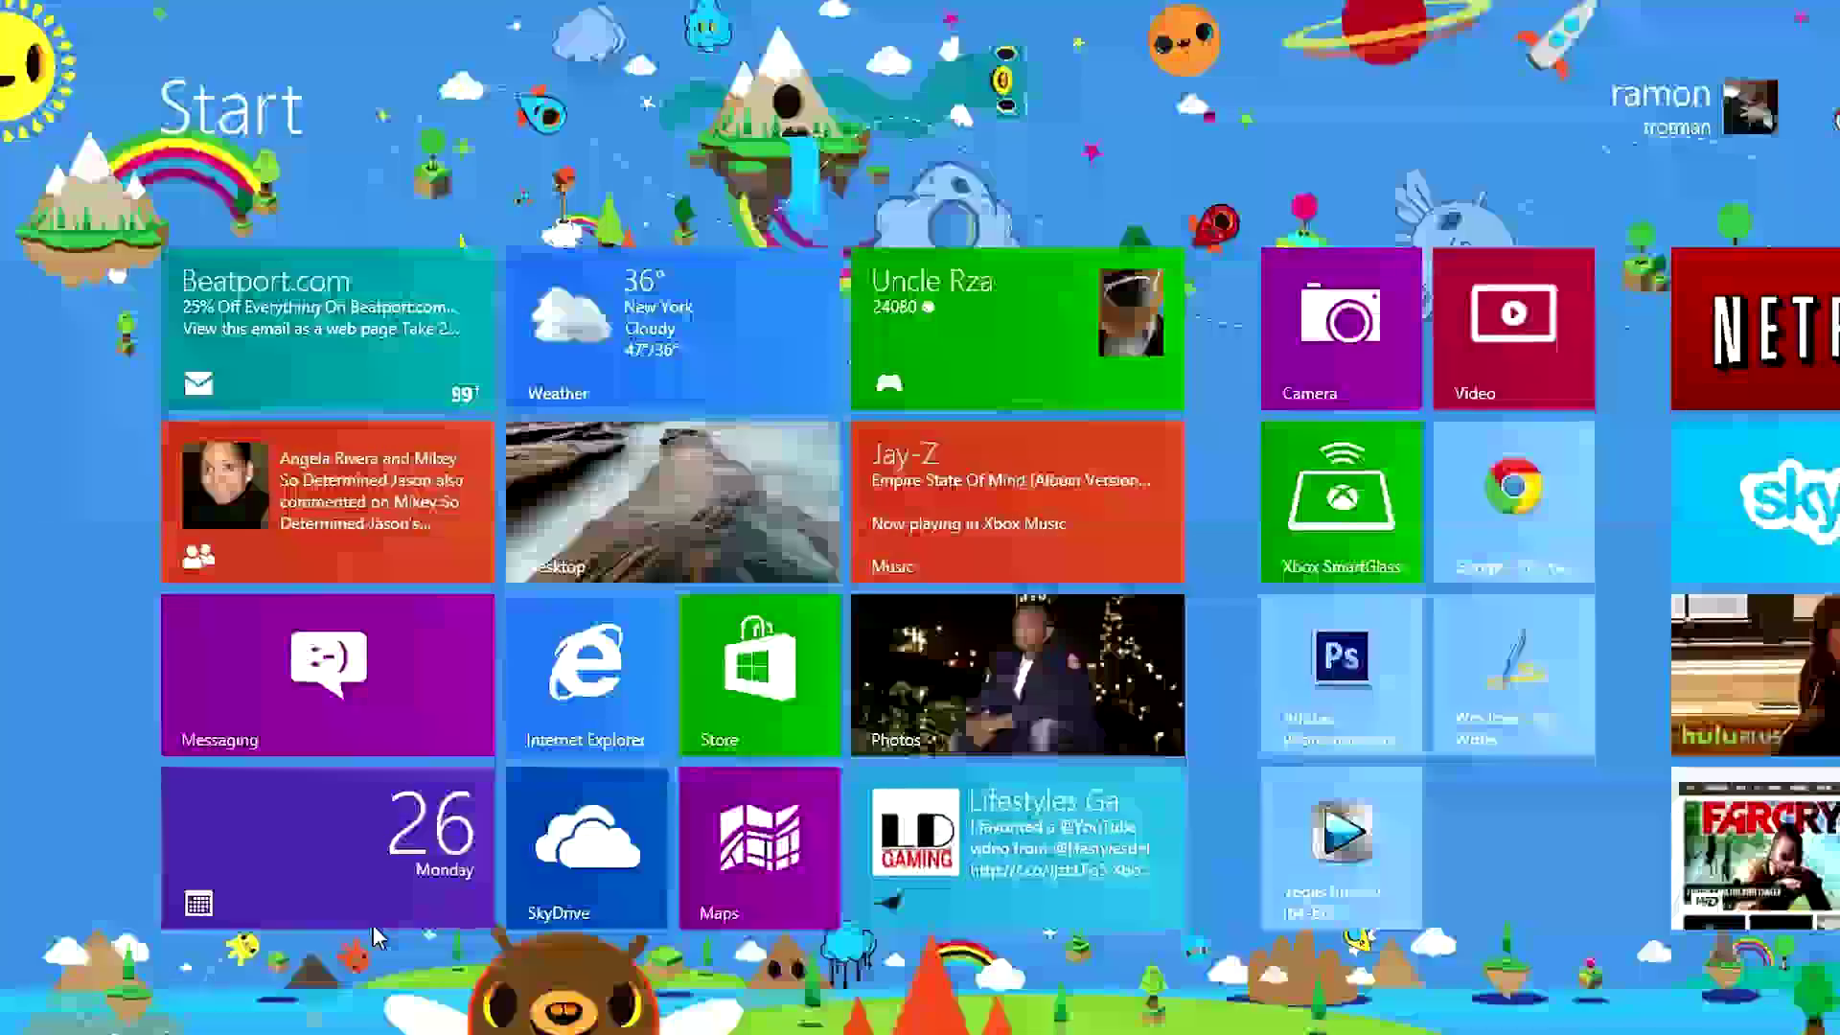
pyautogui.press('super')
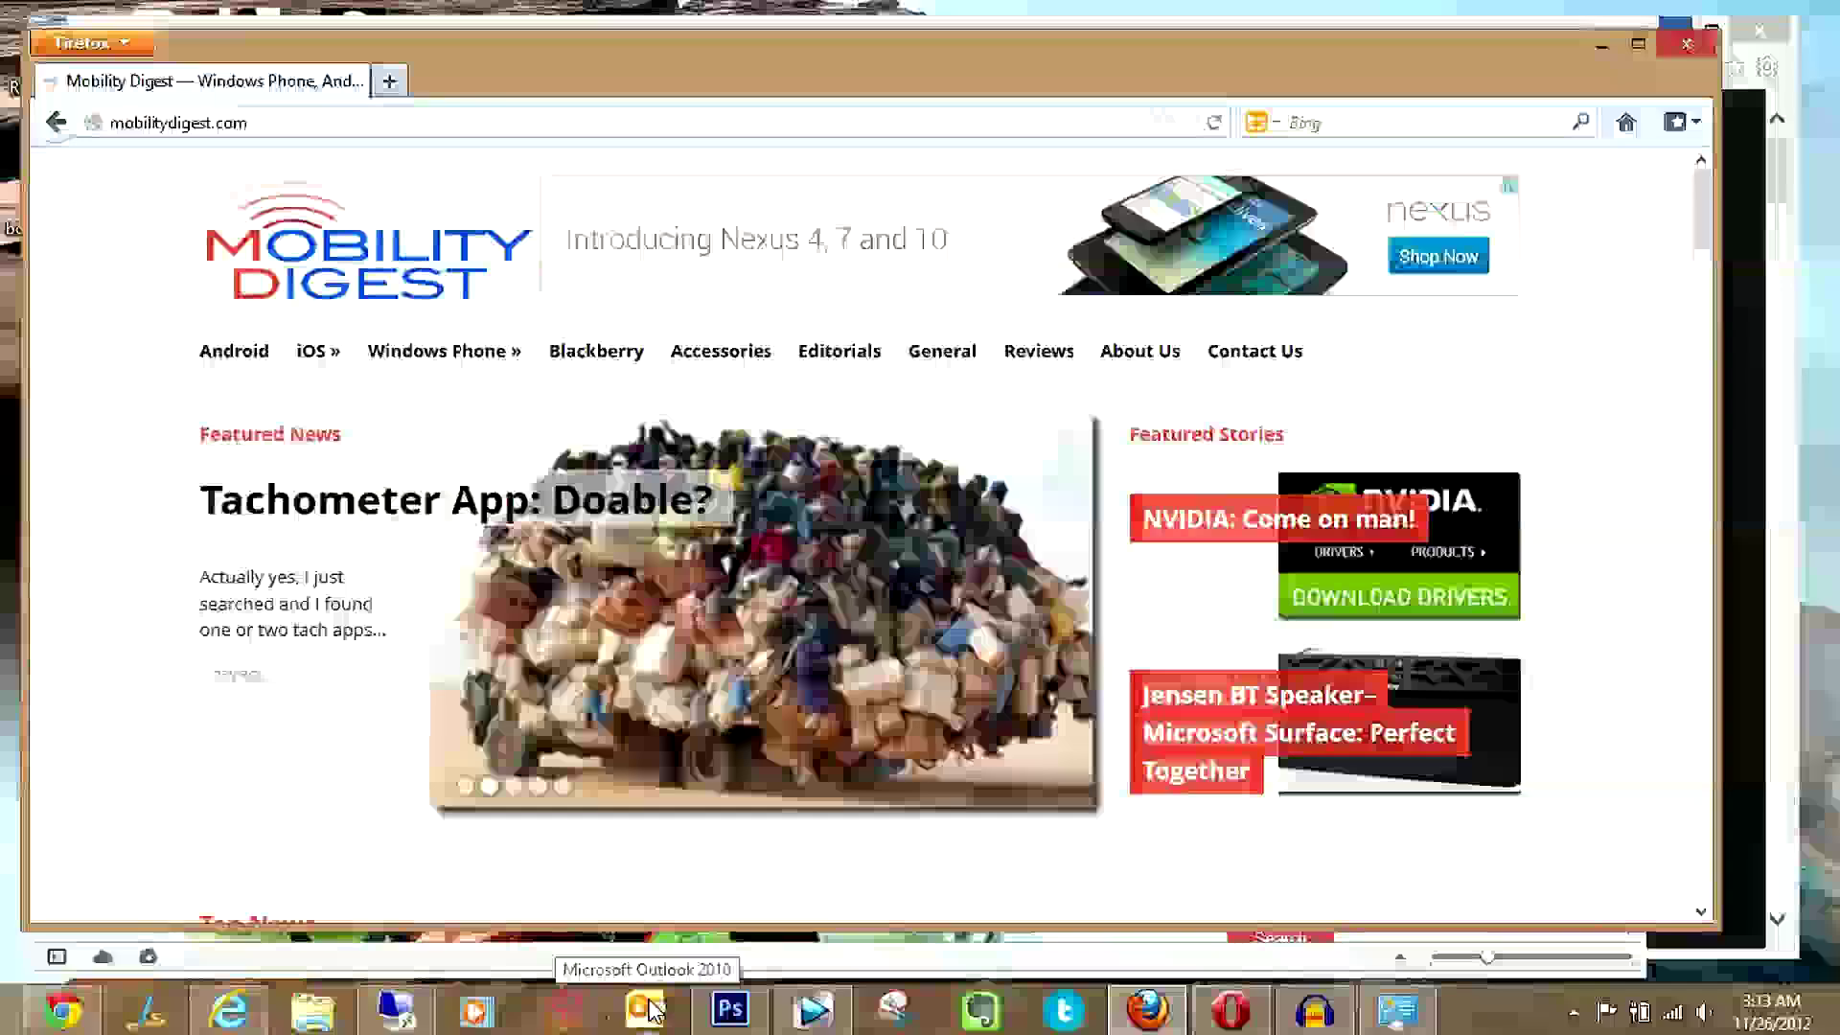
pyautogui.press('super')
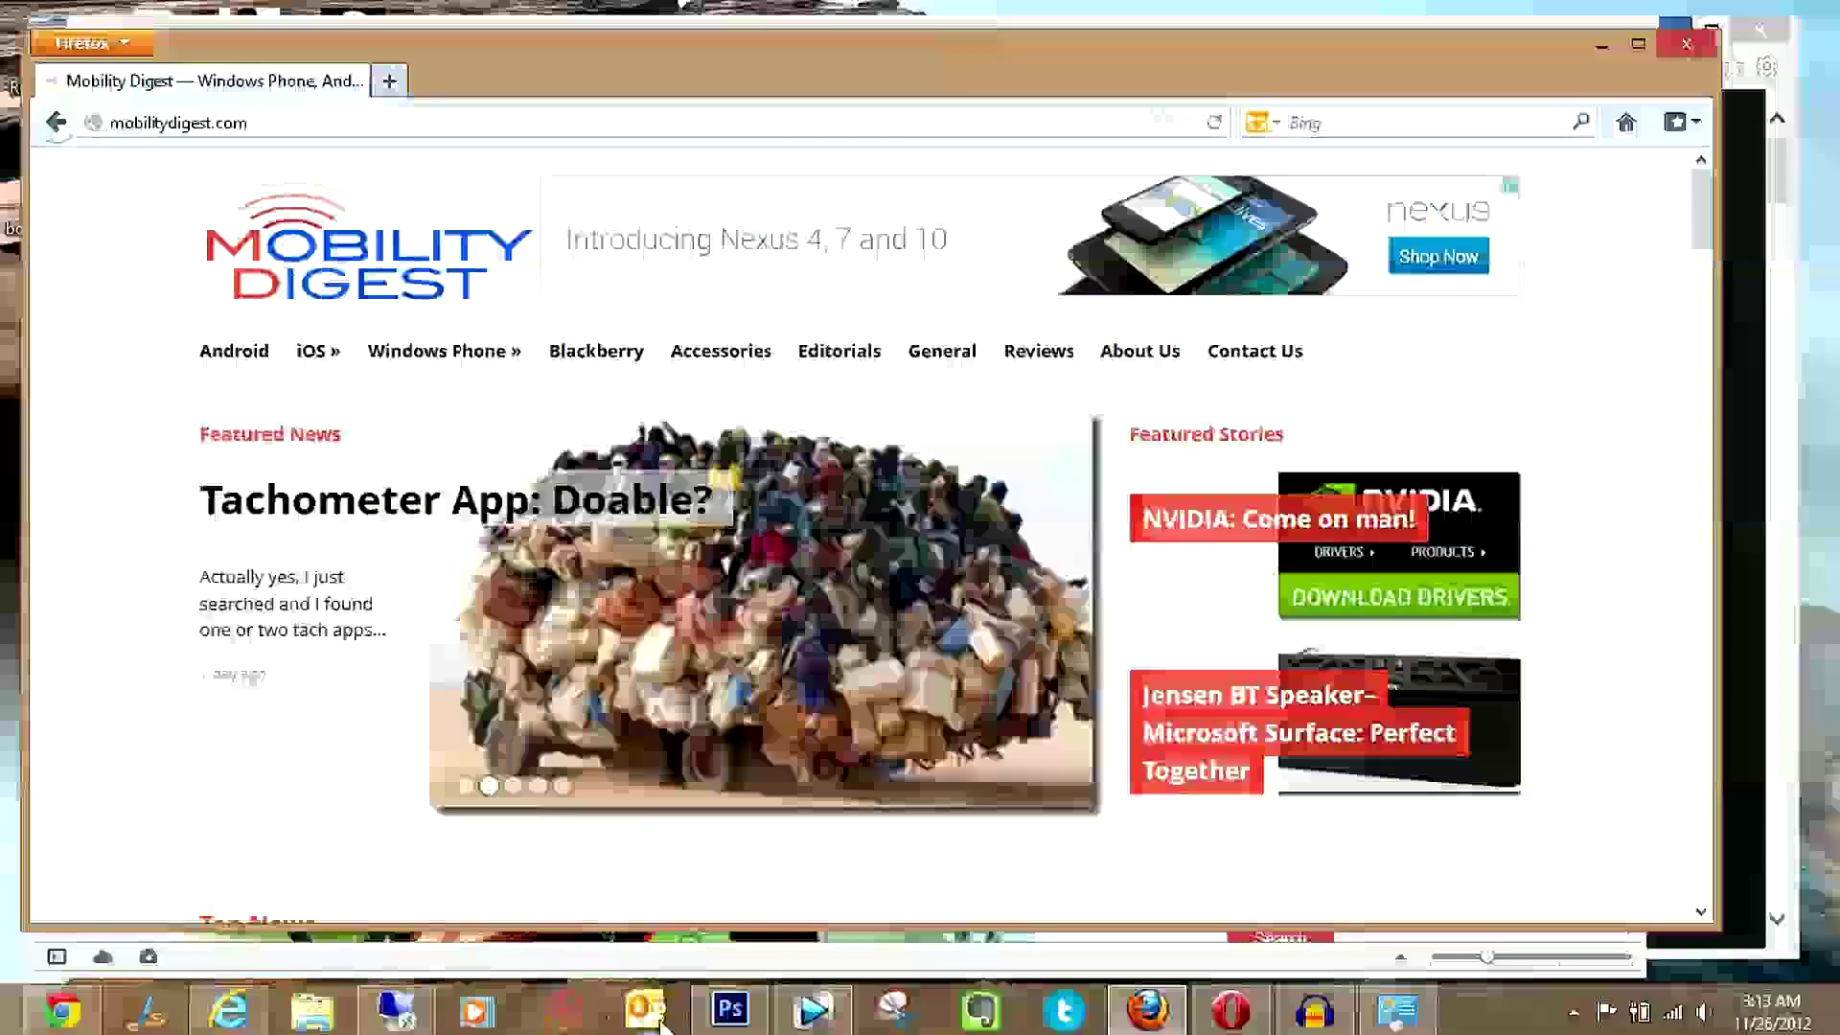
pyautogui.press('super')
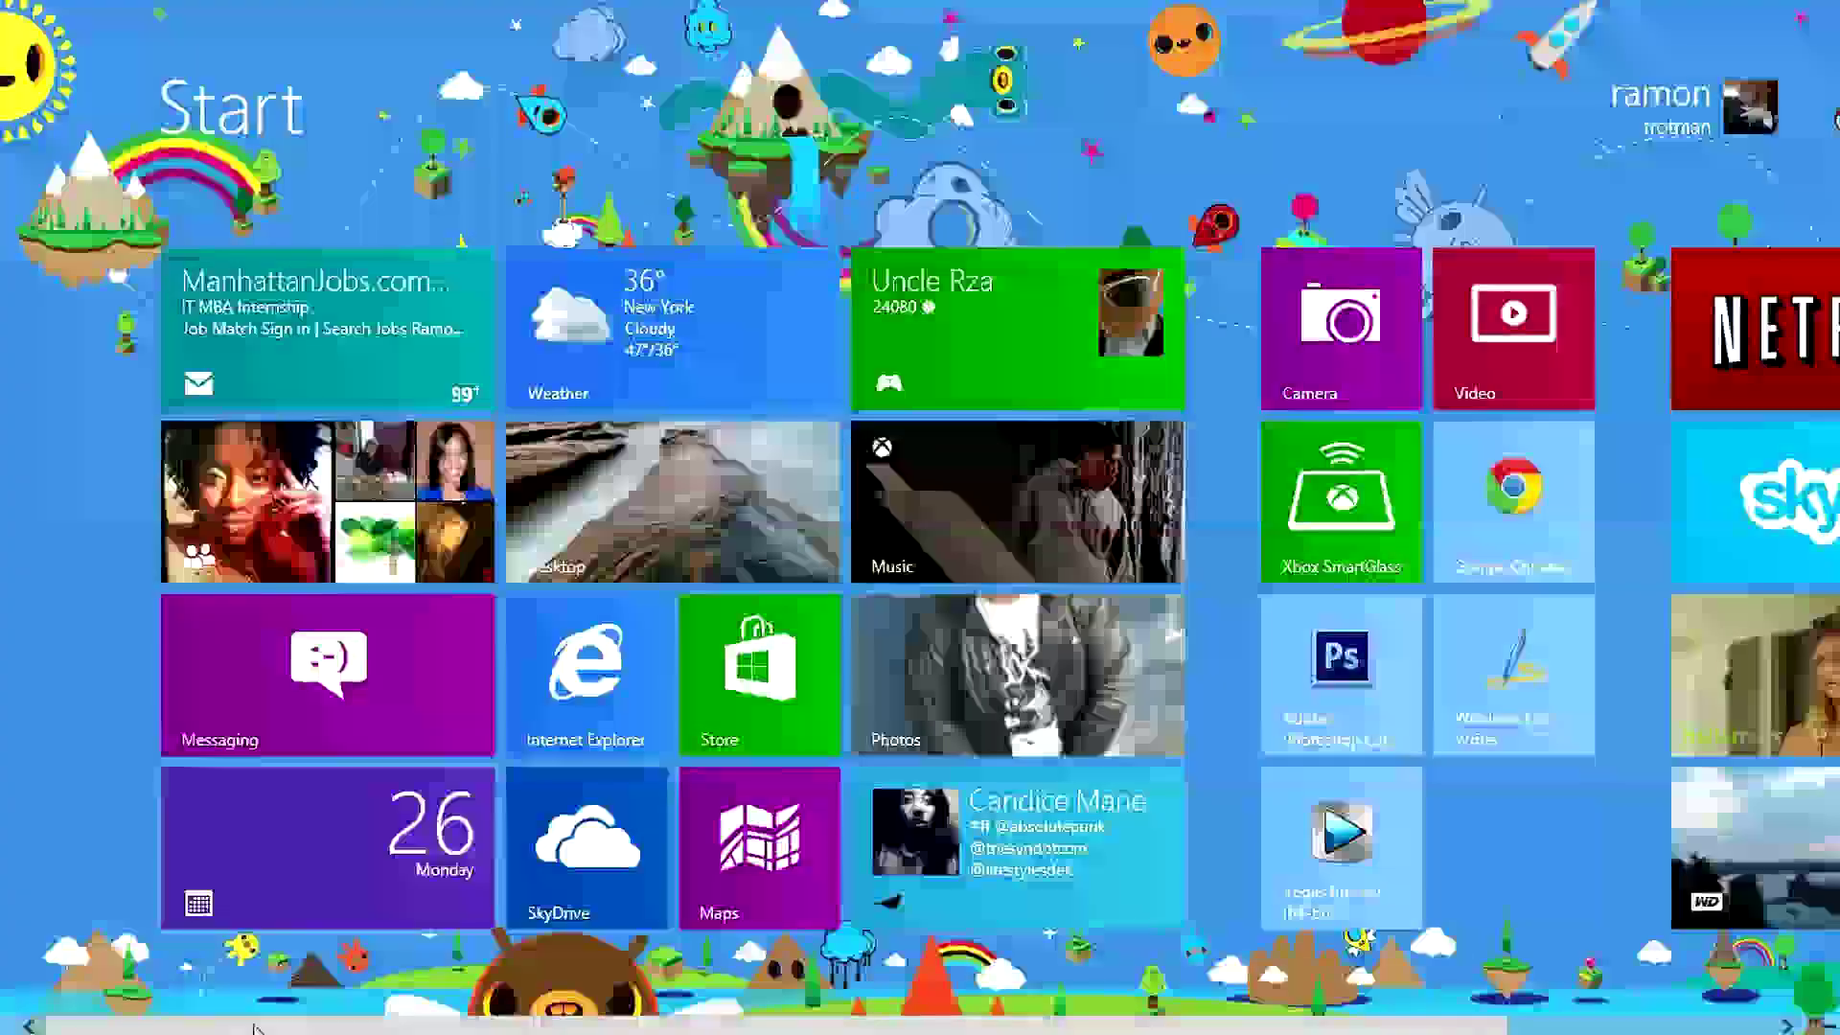
# Step: Open the Store from the Start screen and browse its app categories through Music & Video, then back to Spotlight
pyautogui.scroll(-3, 254, 1027)
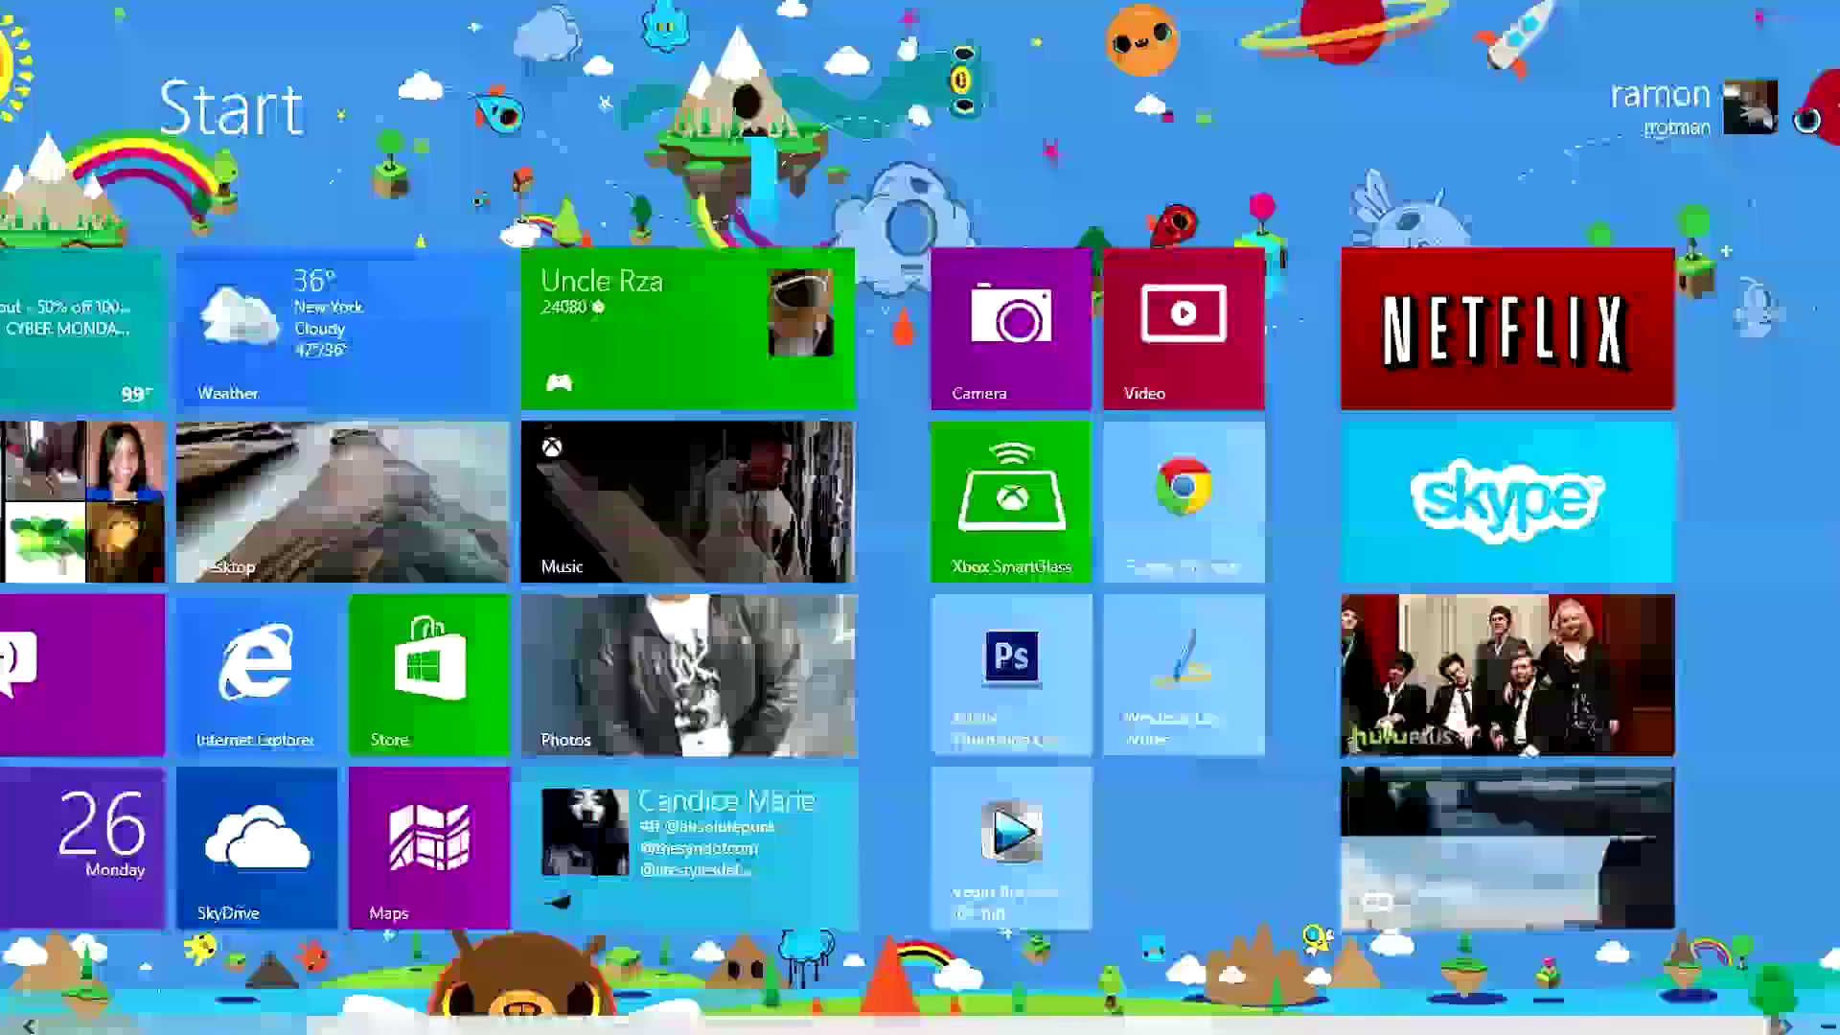
pyautogui.scroll(3, 532, 752)
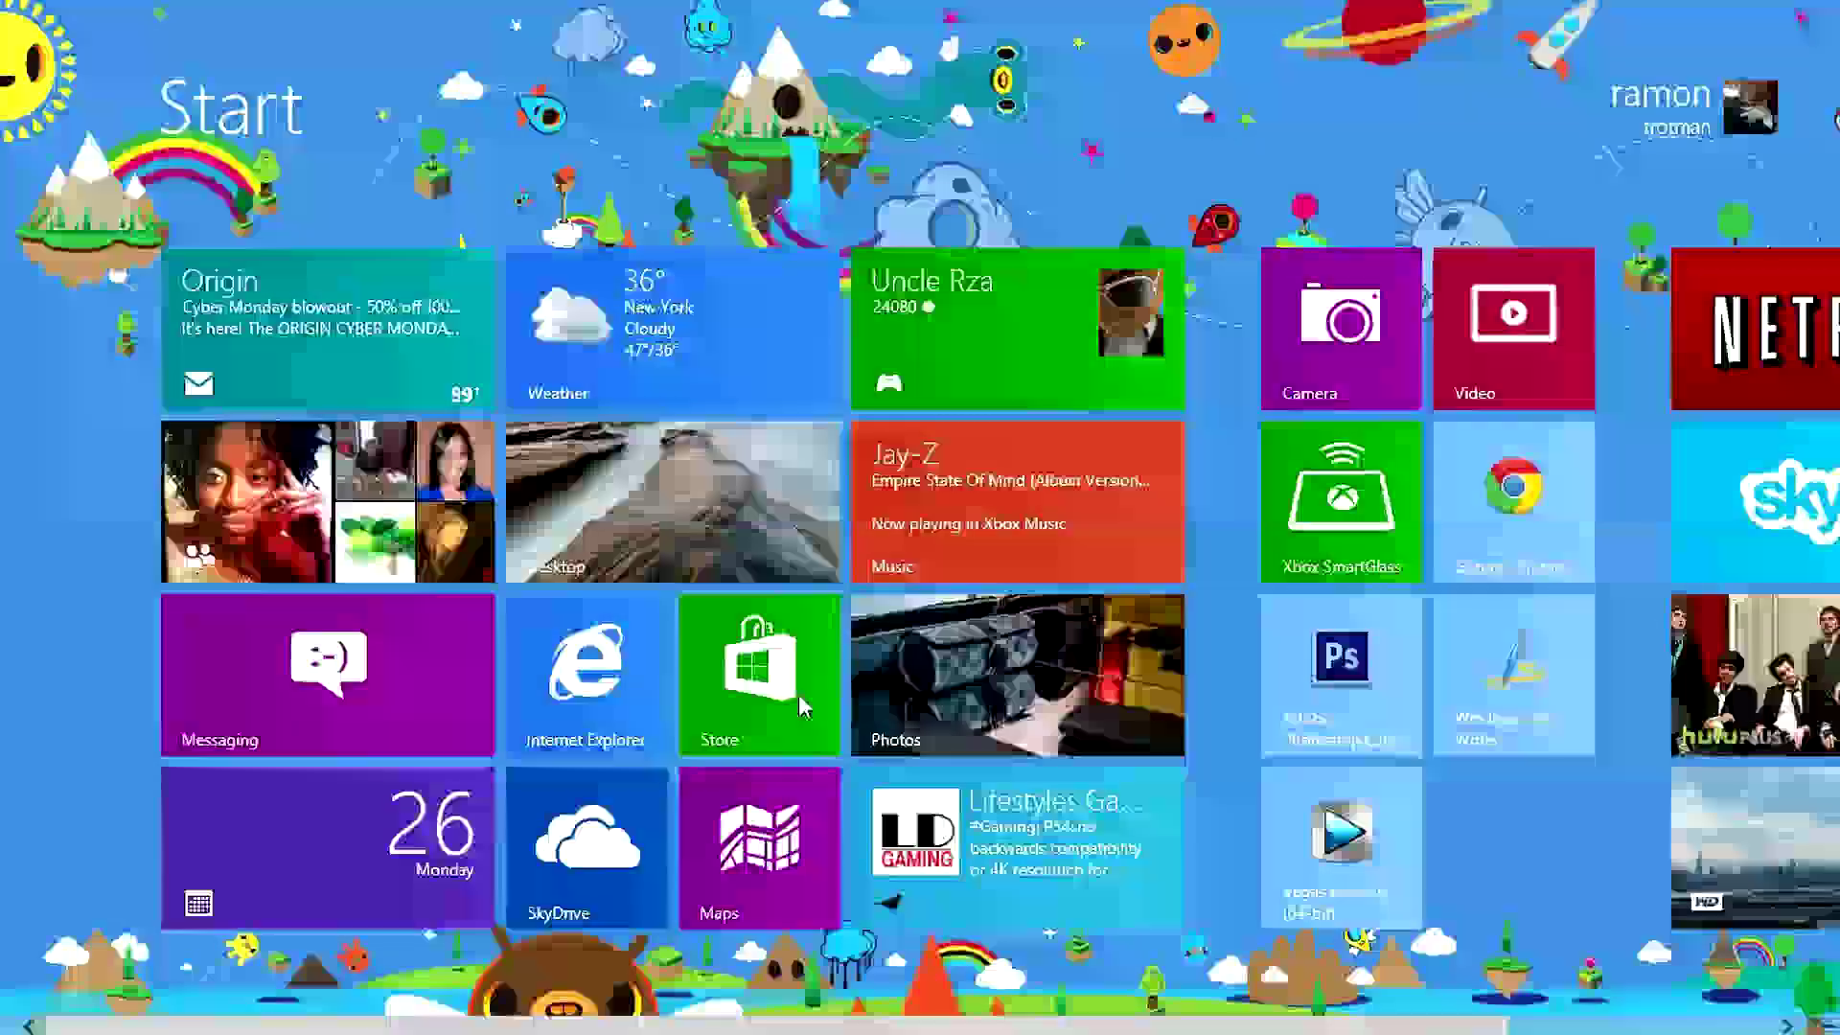
pyautogui.click(798, 702)
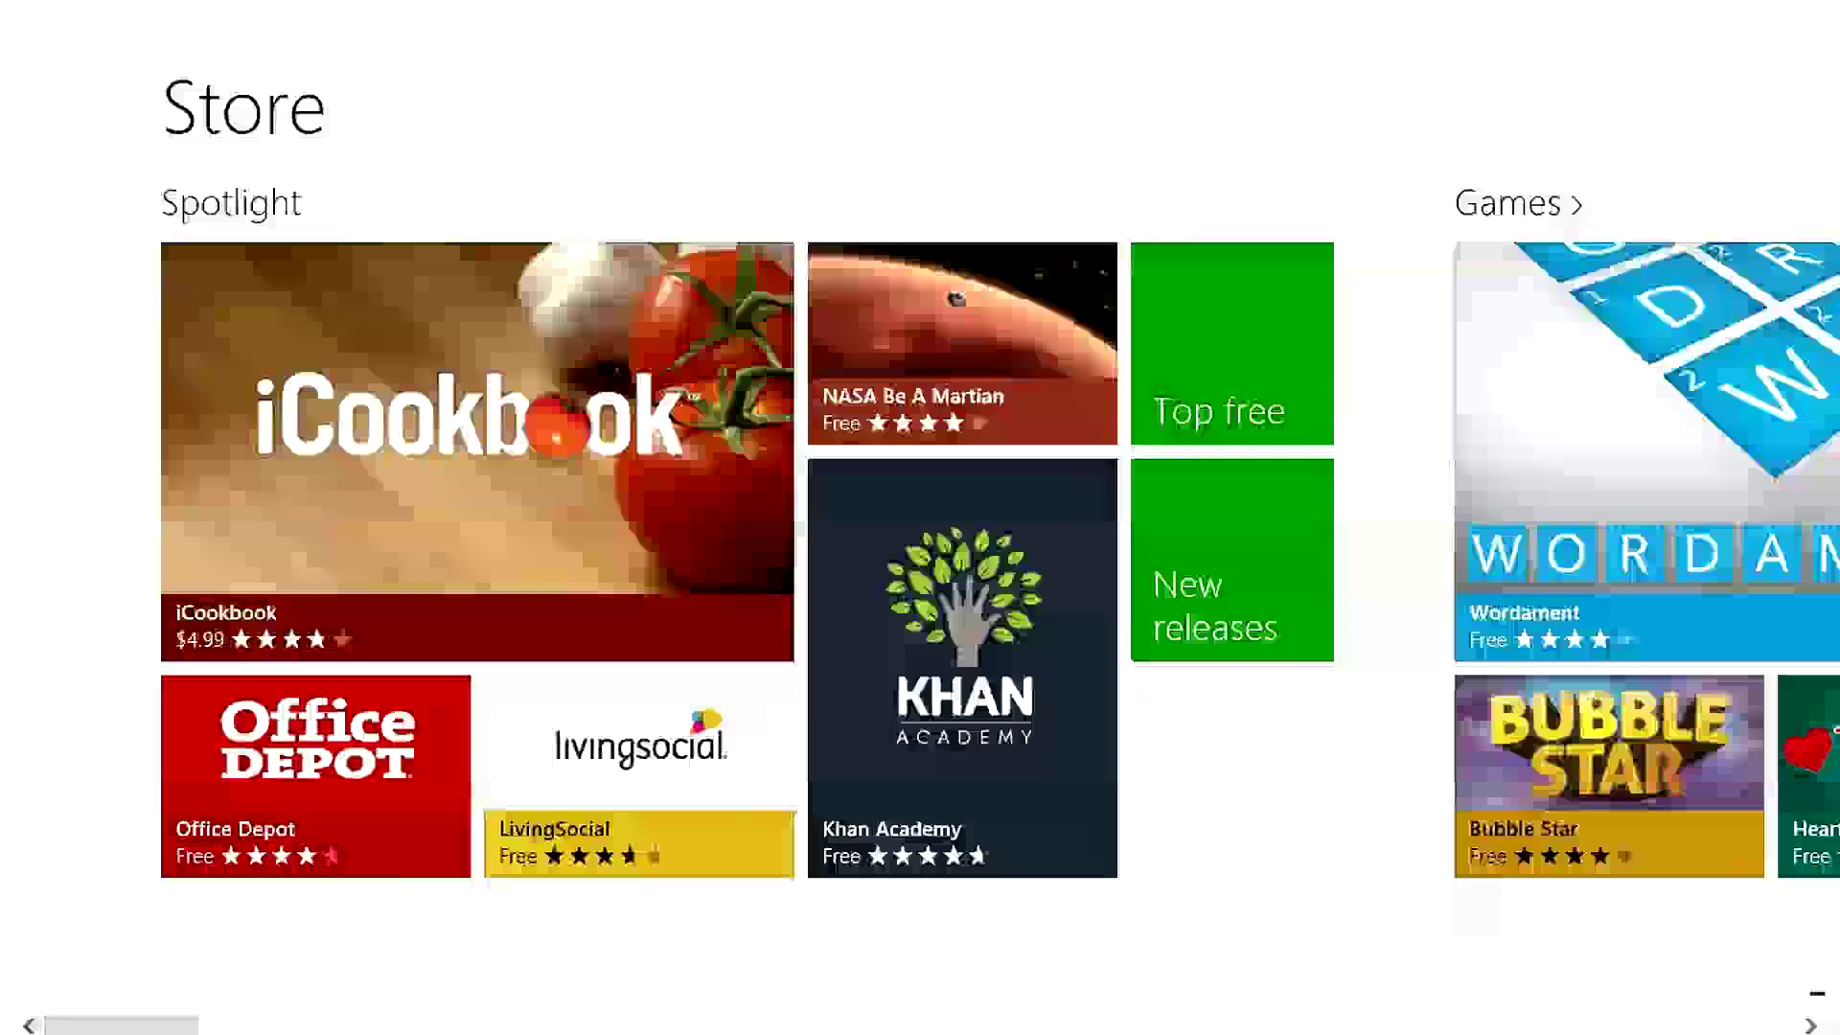
pyautogui.scroll(-10, 920, 561)
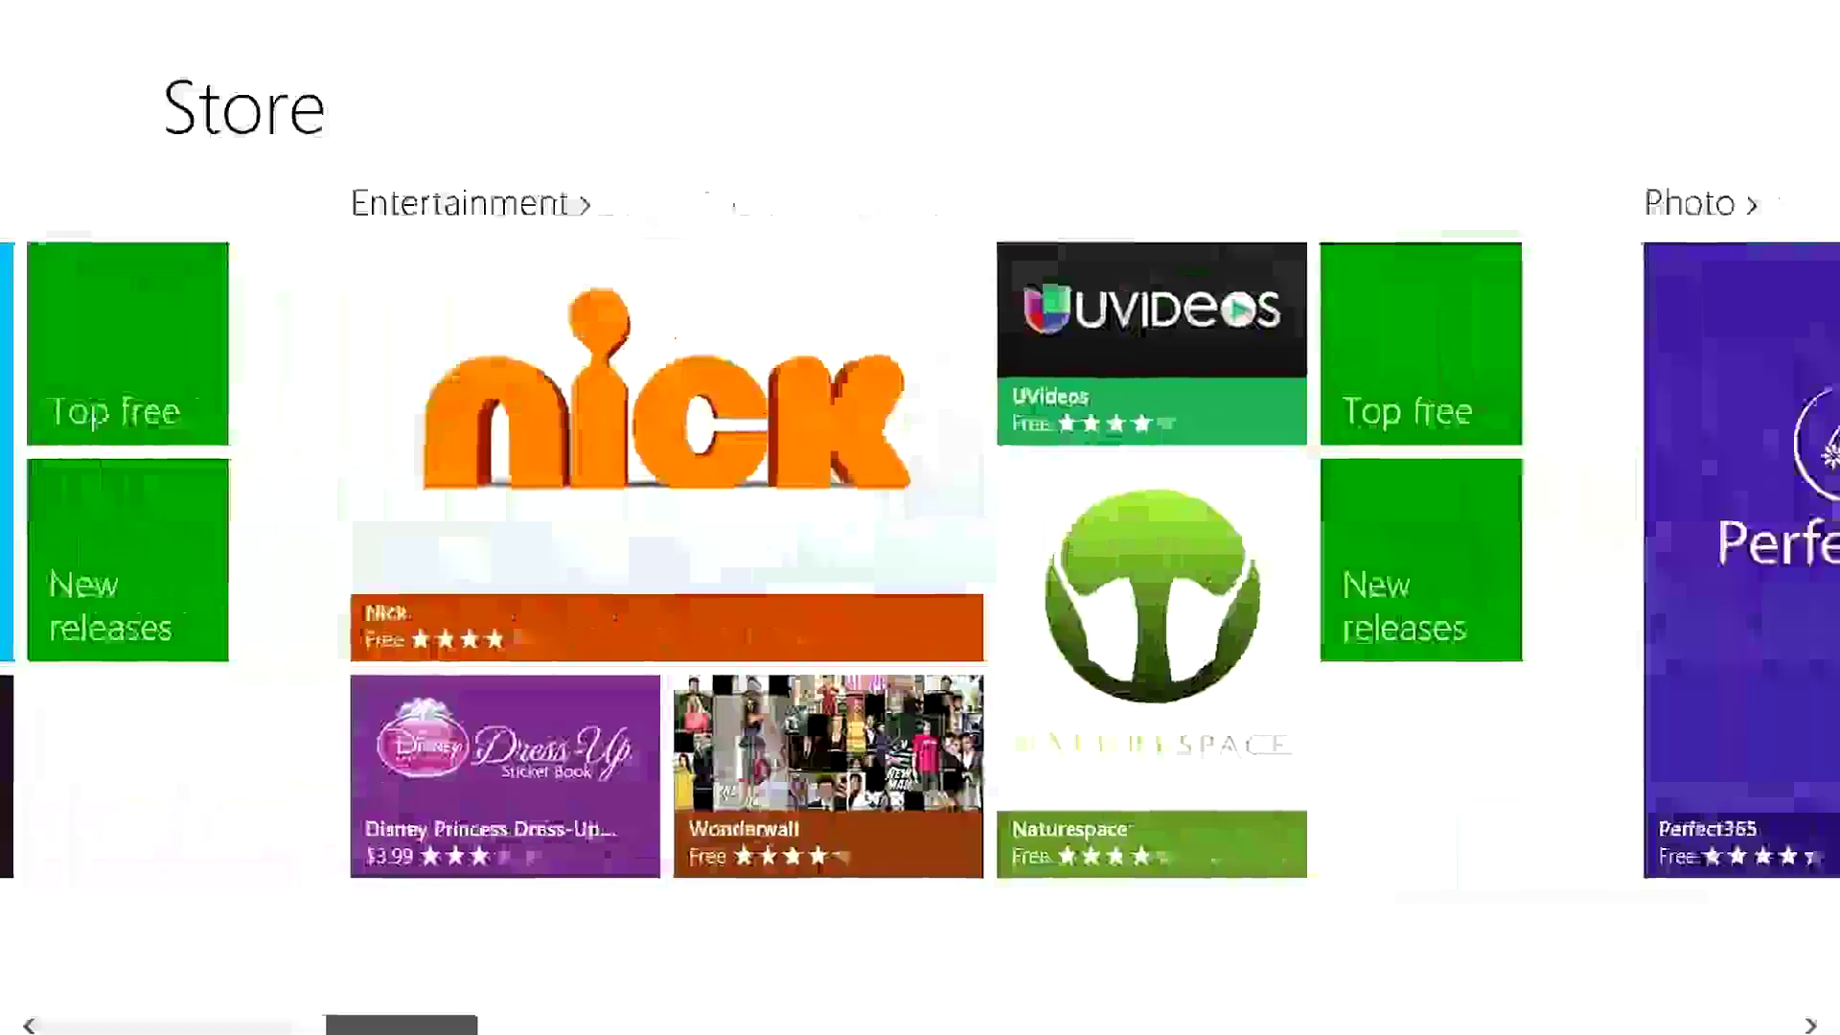
pyautogui.scroll(-10, 594, 1027)
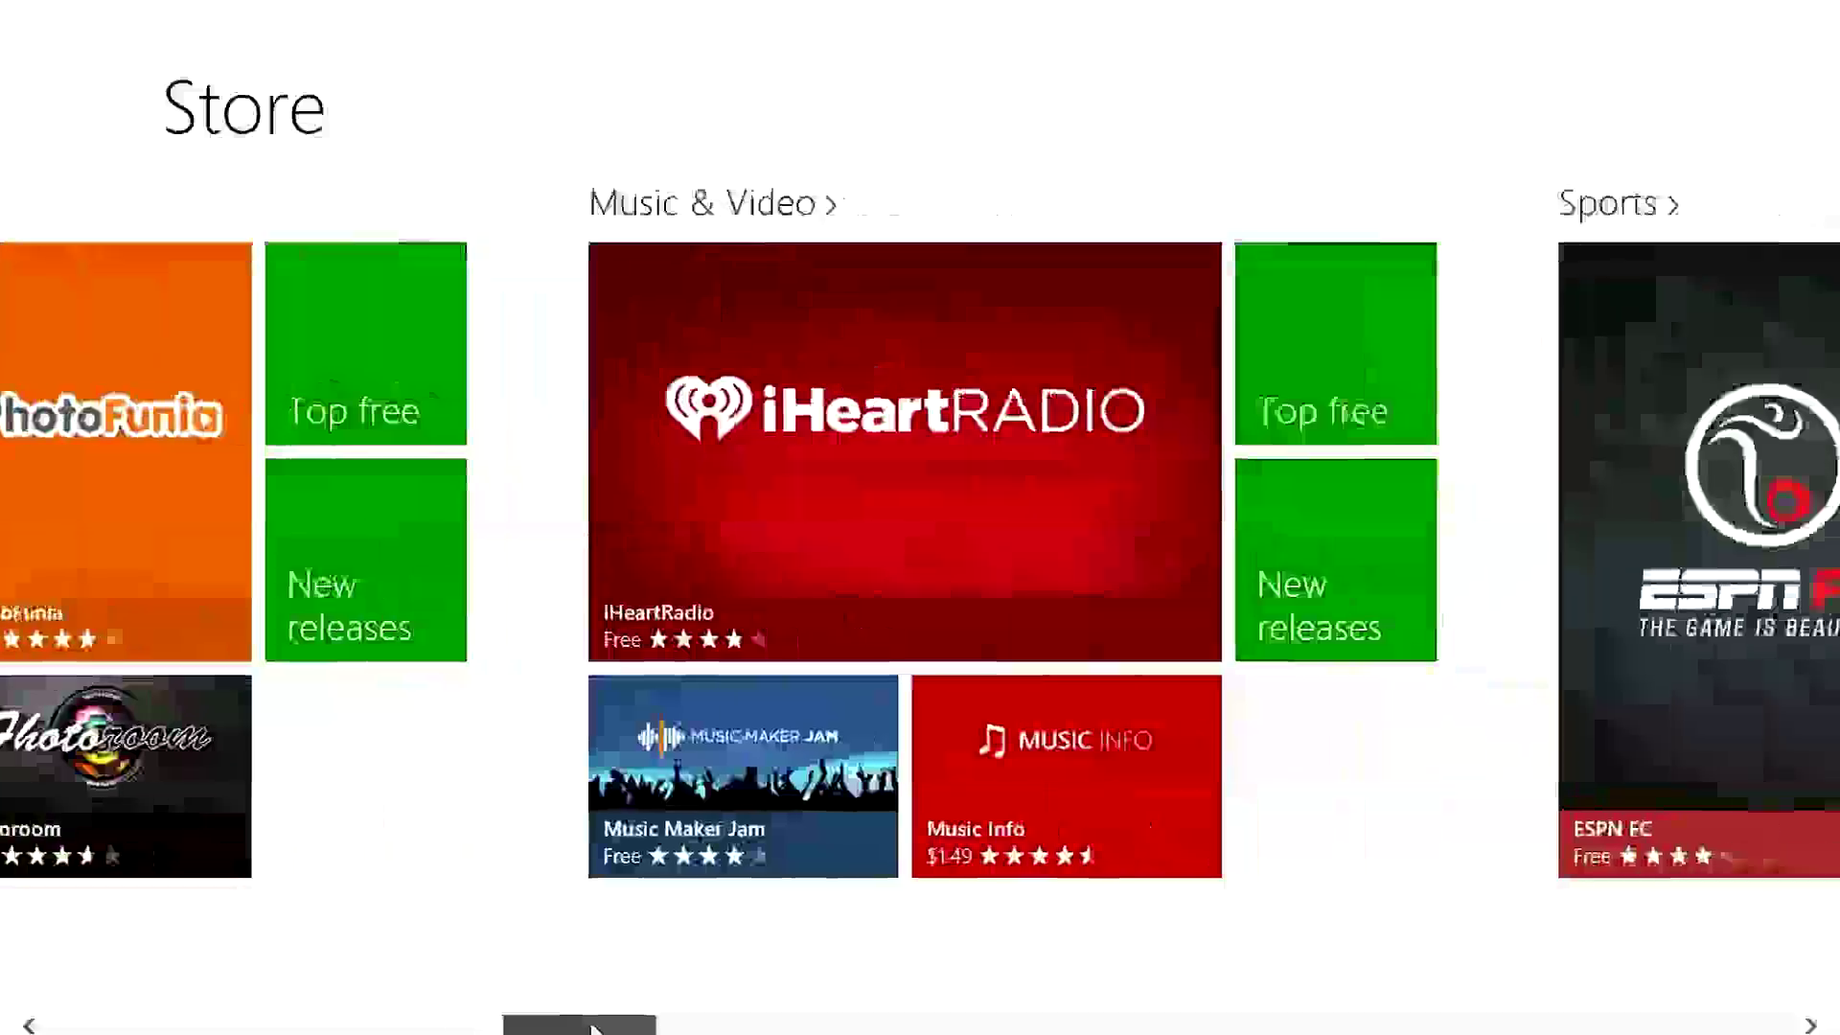
pyautogui.moveTo(595, 1025); pyautogui.dragTo(132, 1025)
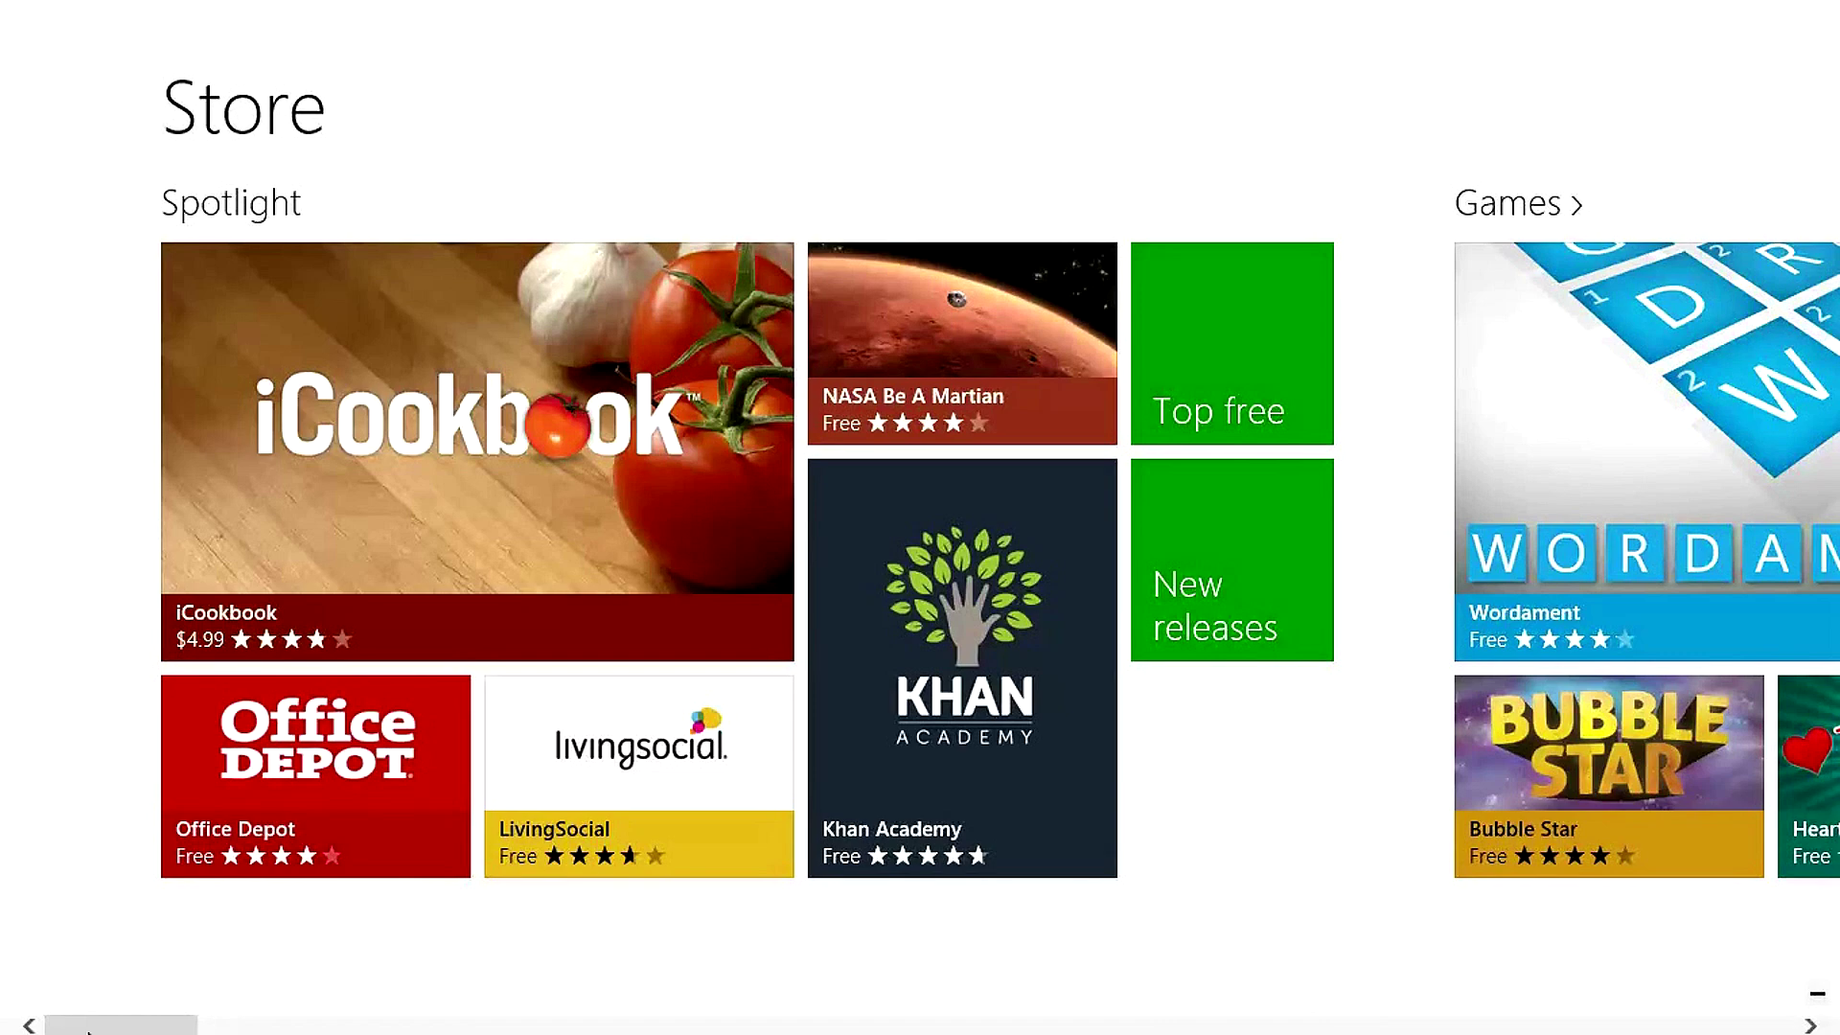
pyautogui.moveTo(91, 1030); pyautogui.dragTo(128, 1013)
# Step: Switch back and forth between the Store and the Start screen, ending on the Start screen
pyautogui.press('super')
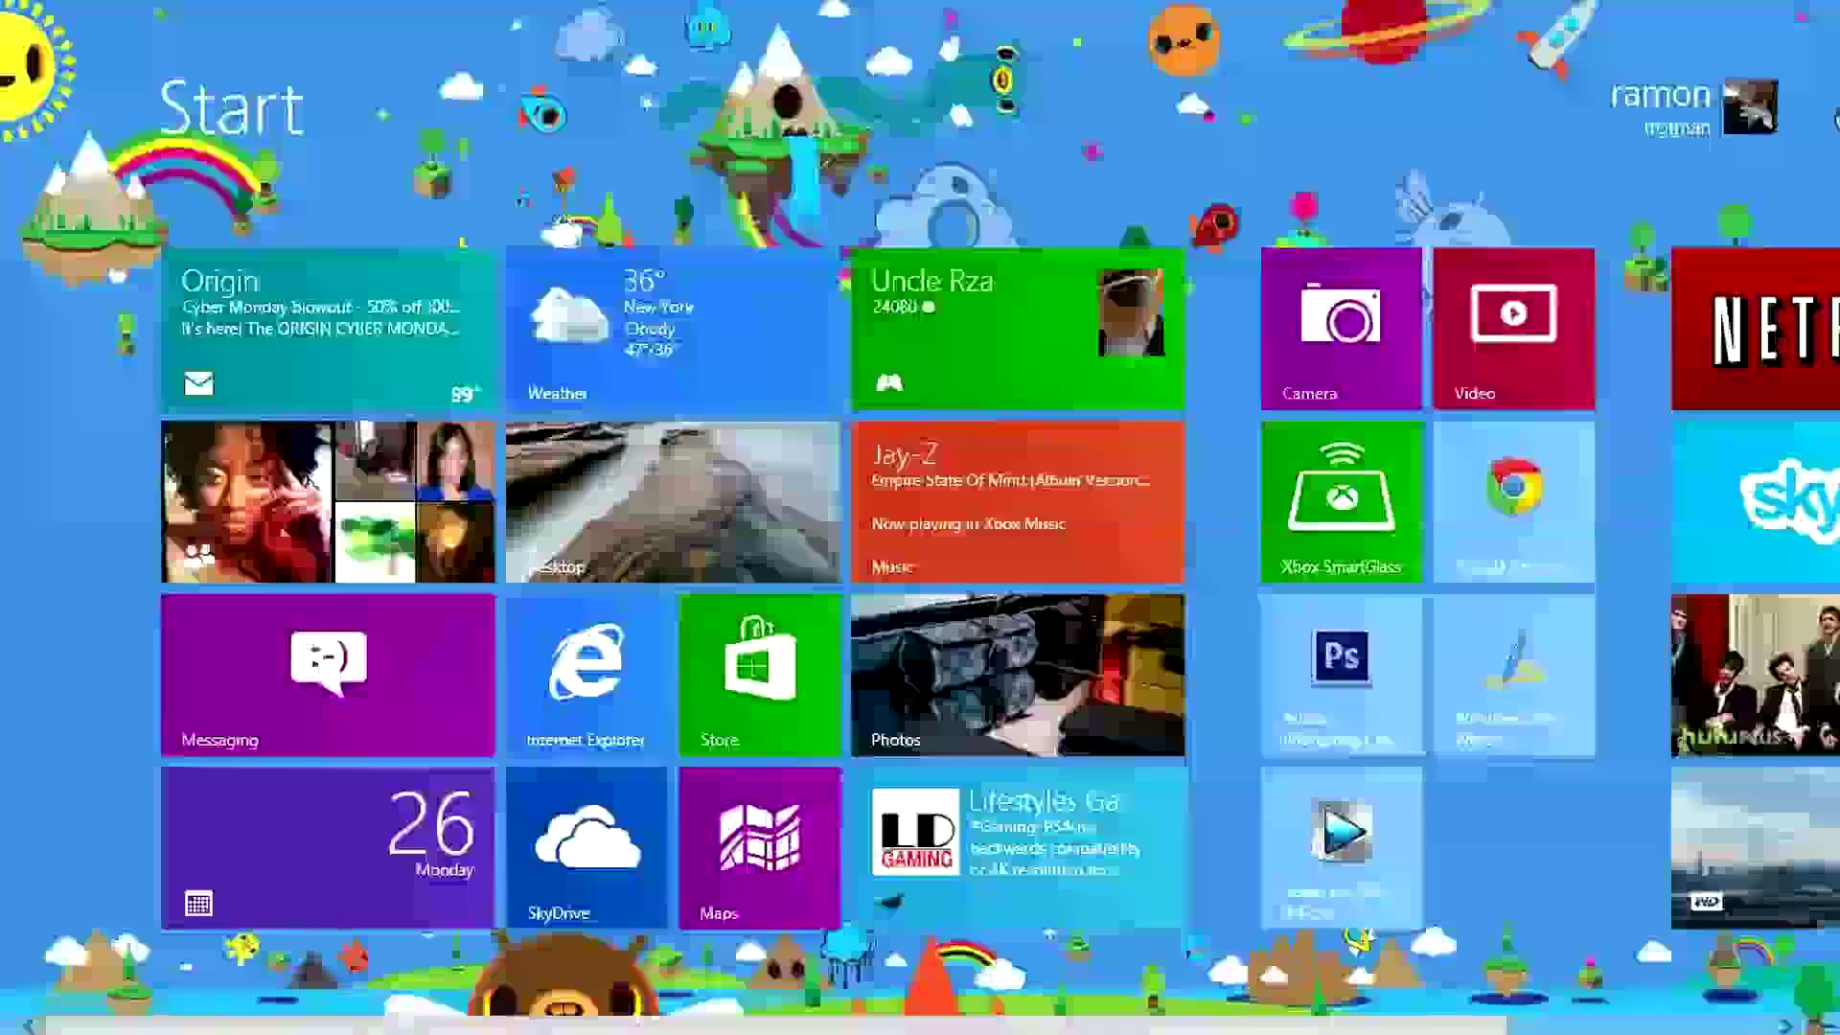
pyautogui.scroll(-3, 204, 1025)
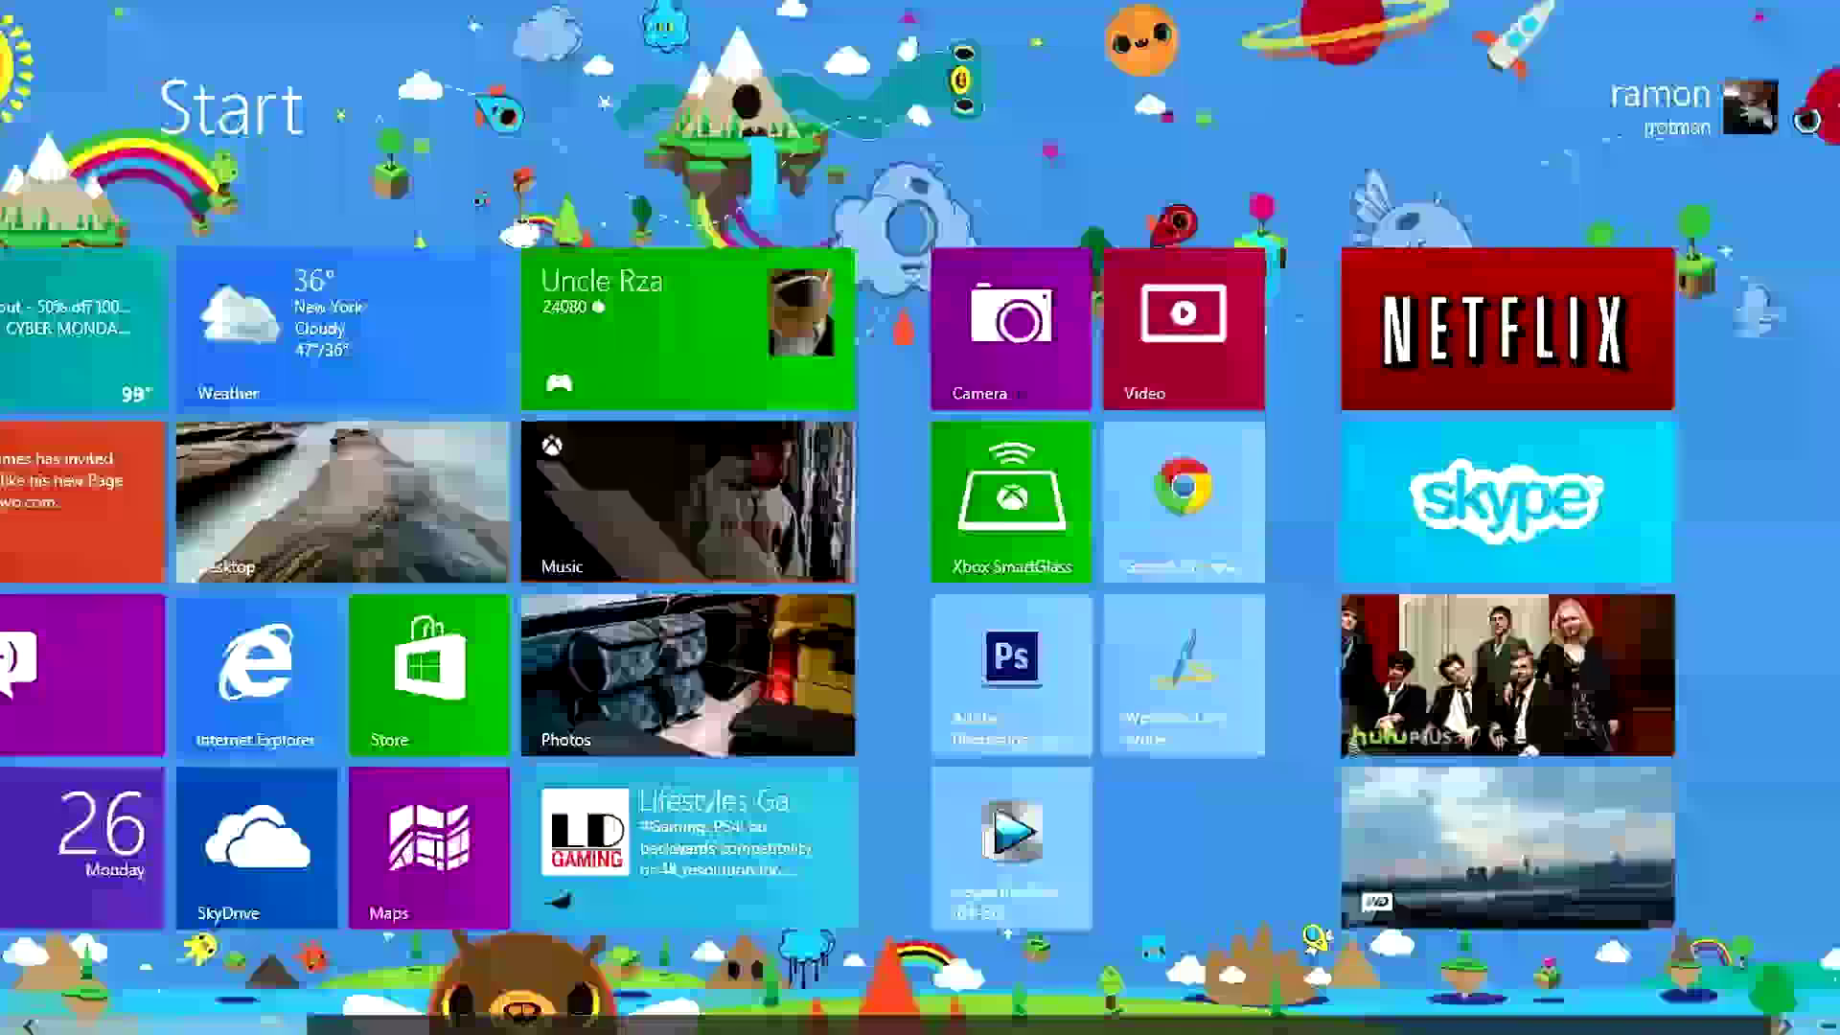
pyautogui.scroll(2, 265, 1027)
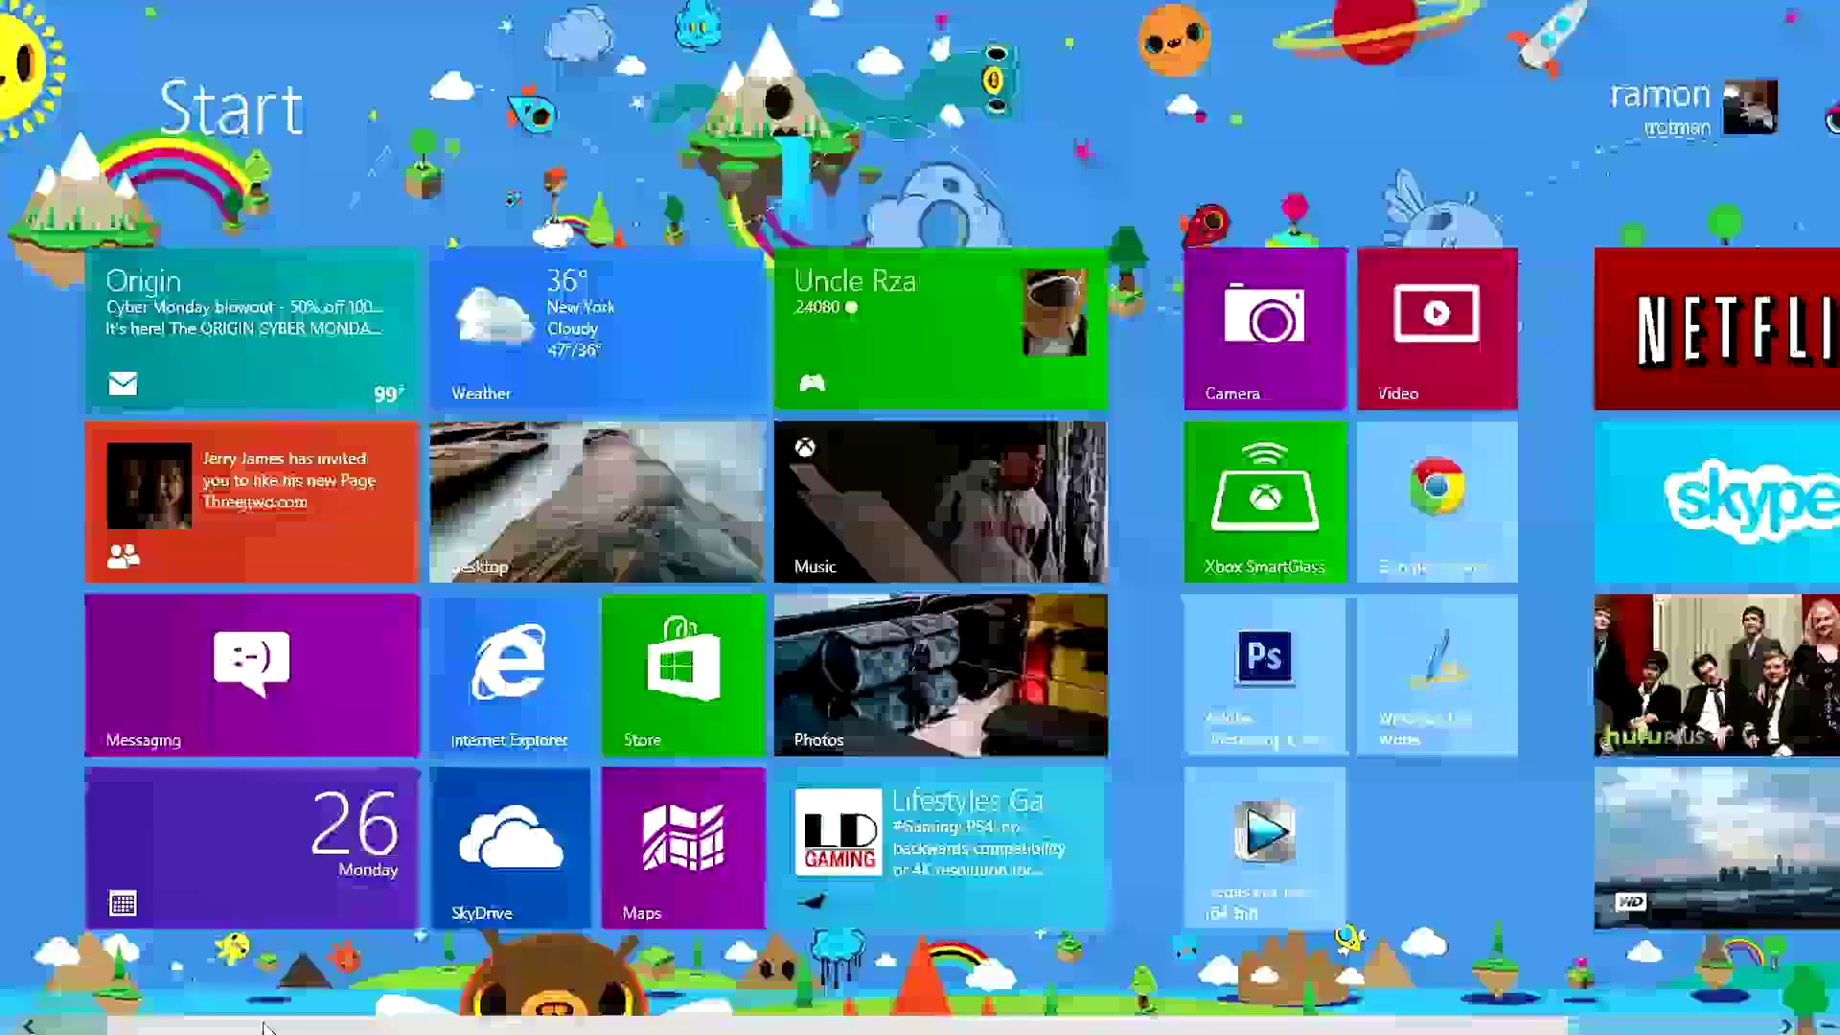
pyautogui.press('super')
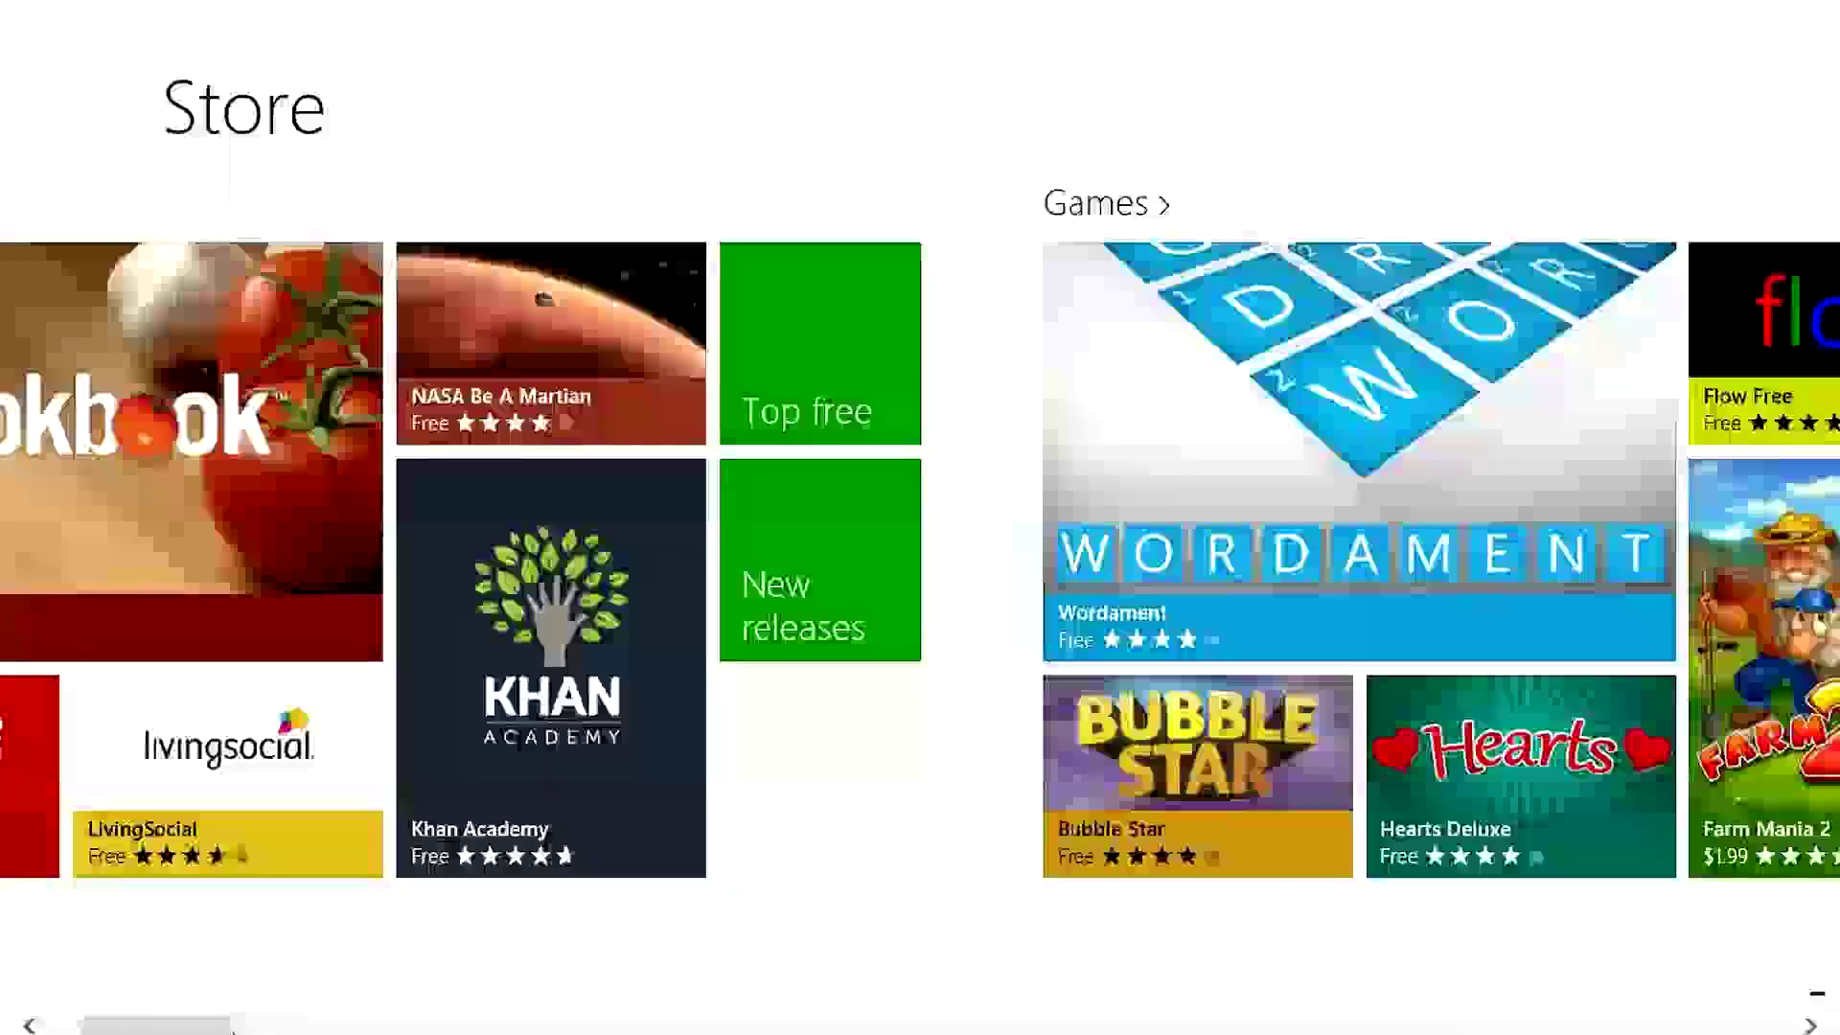
pyautogui.press('super')
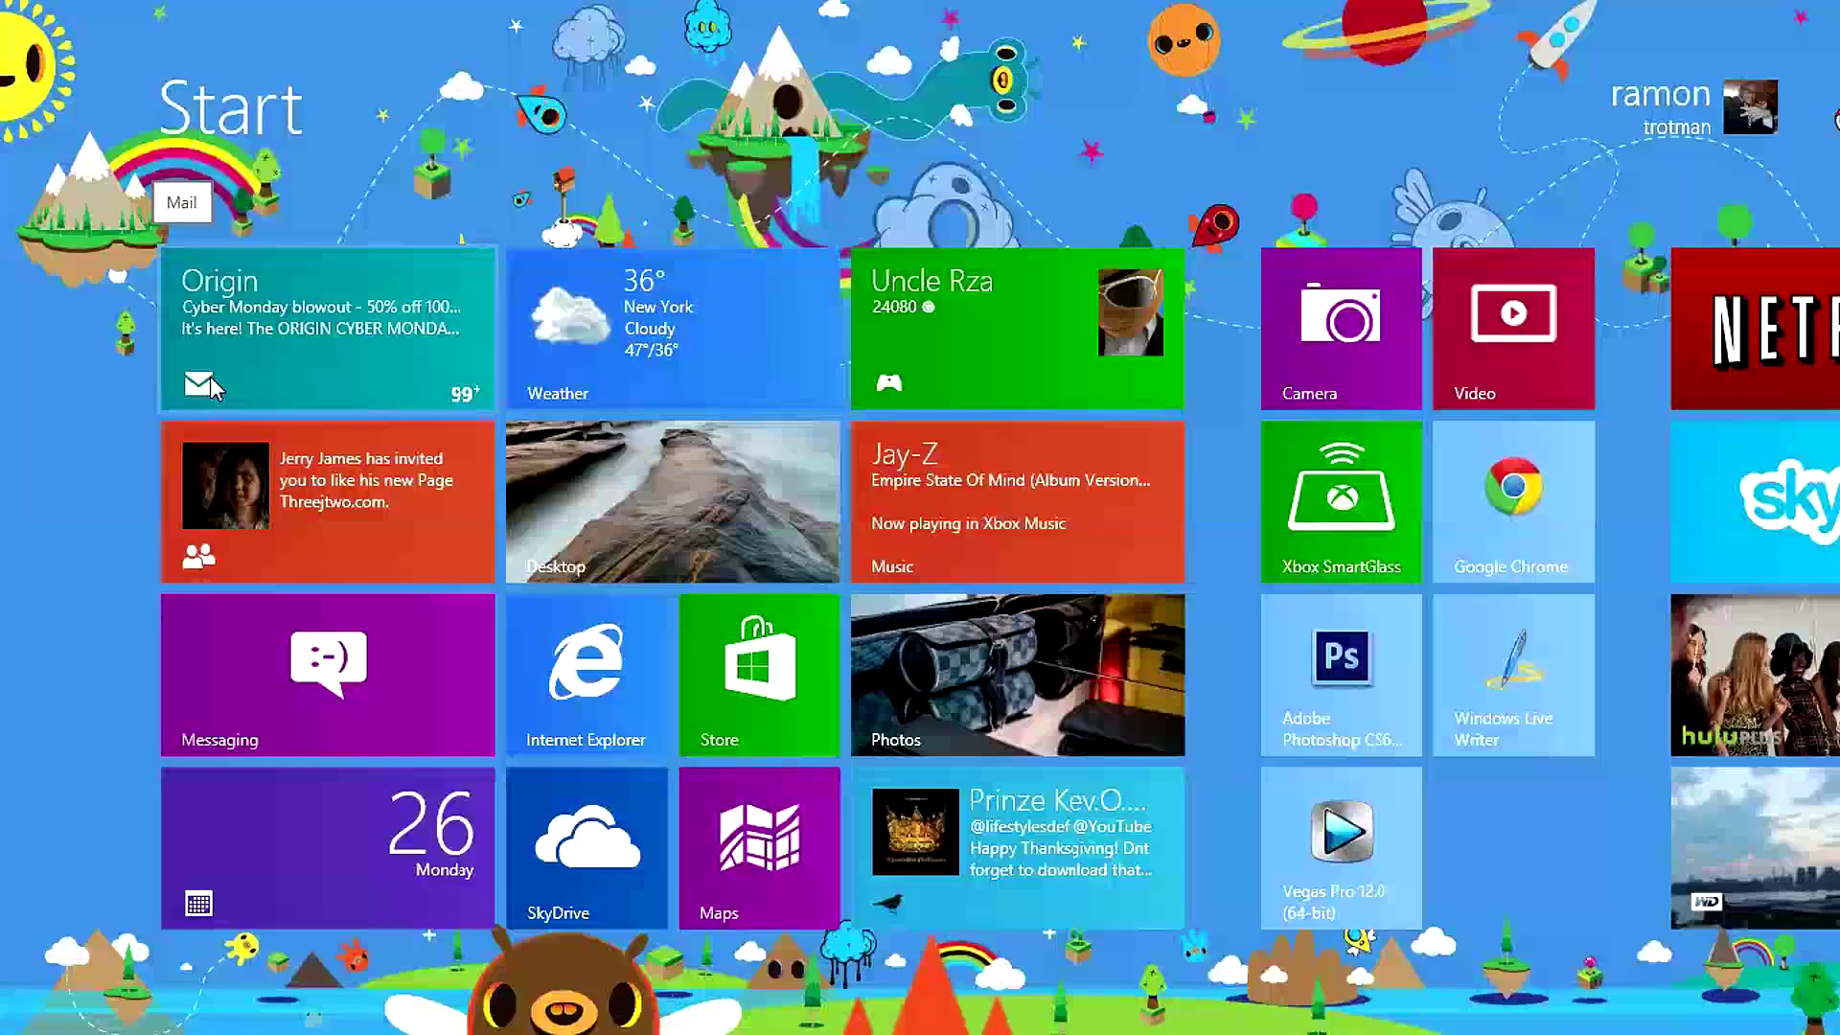
pyautogui.press('super')
pyautogui.press('super')
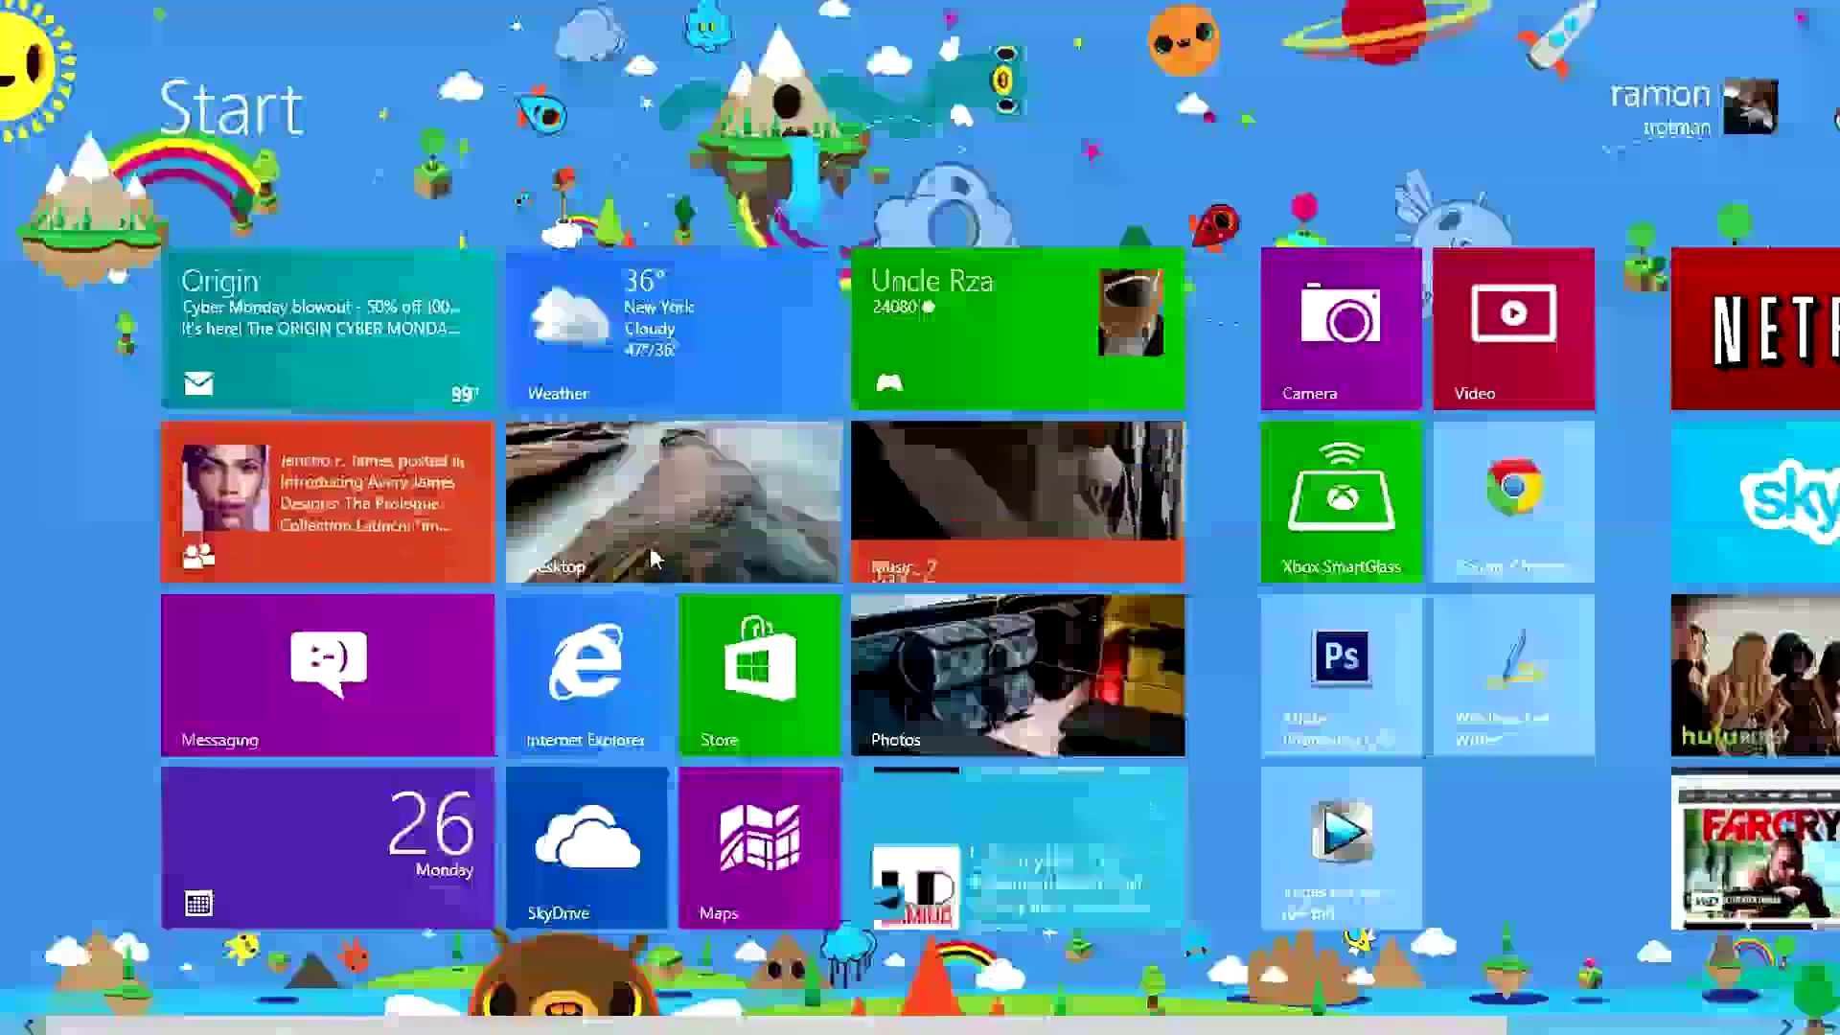
# Step: Go to the desktop and minimize the Firefox window, the Opera window and the window behind them
pyautogui.click(650, 546)
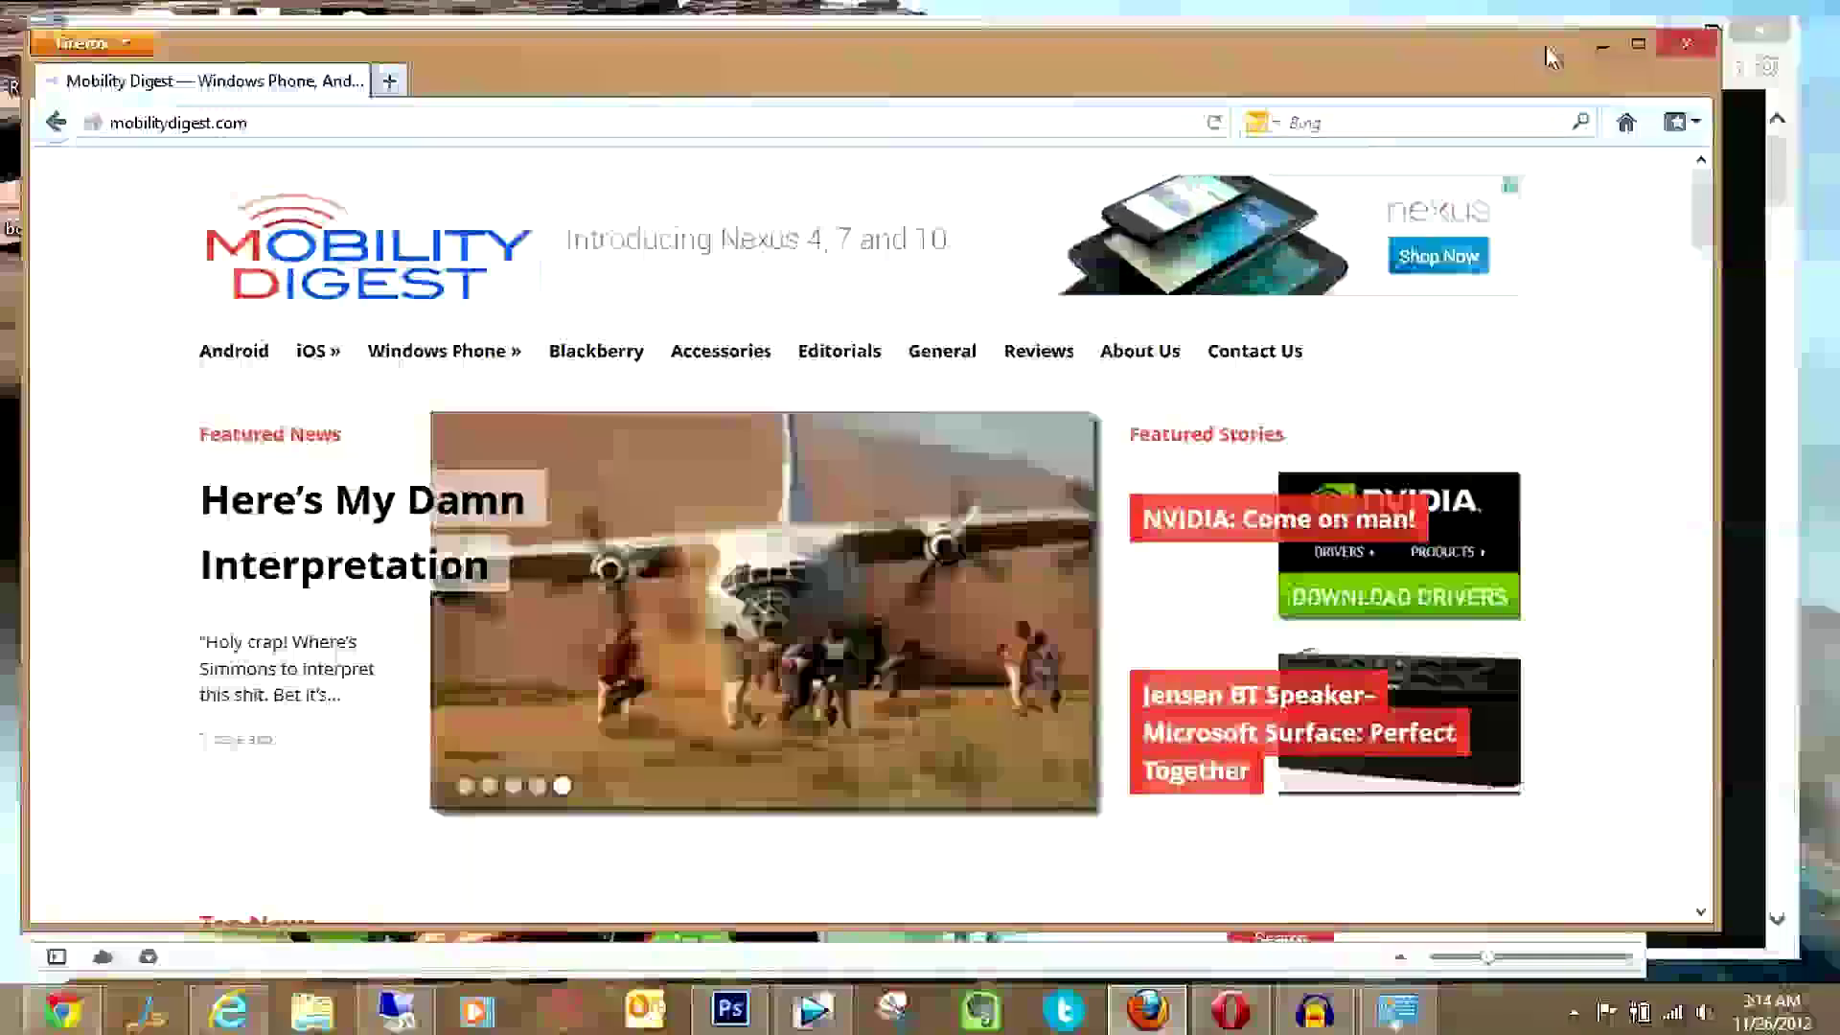
pyautogui.click(1602, 45)
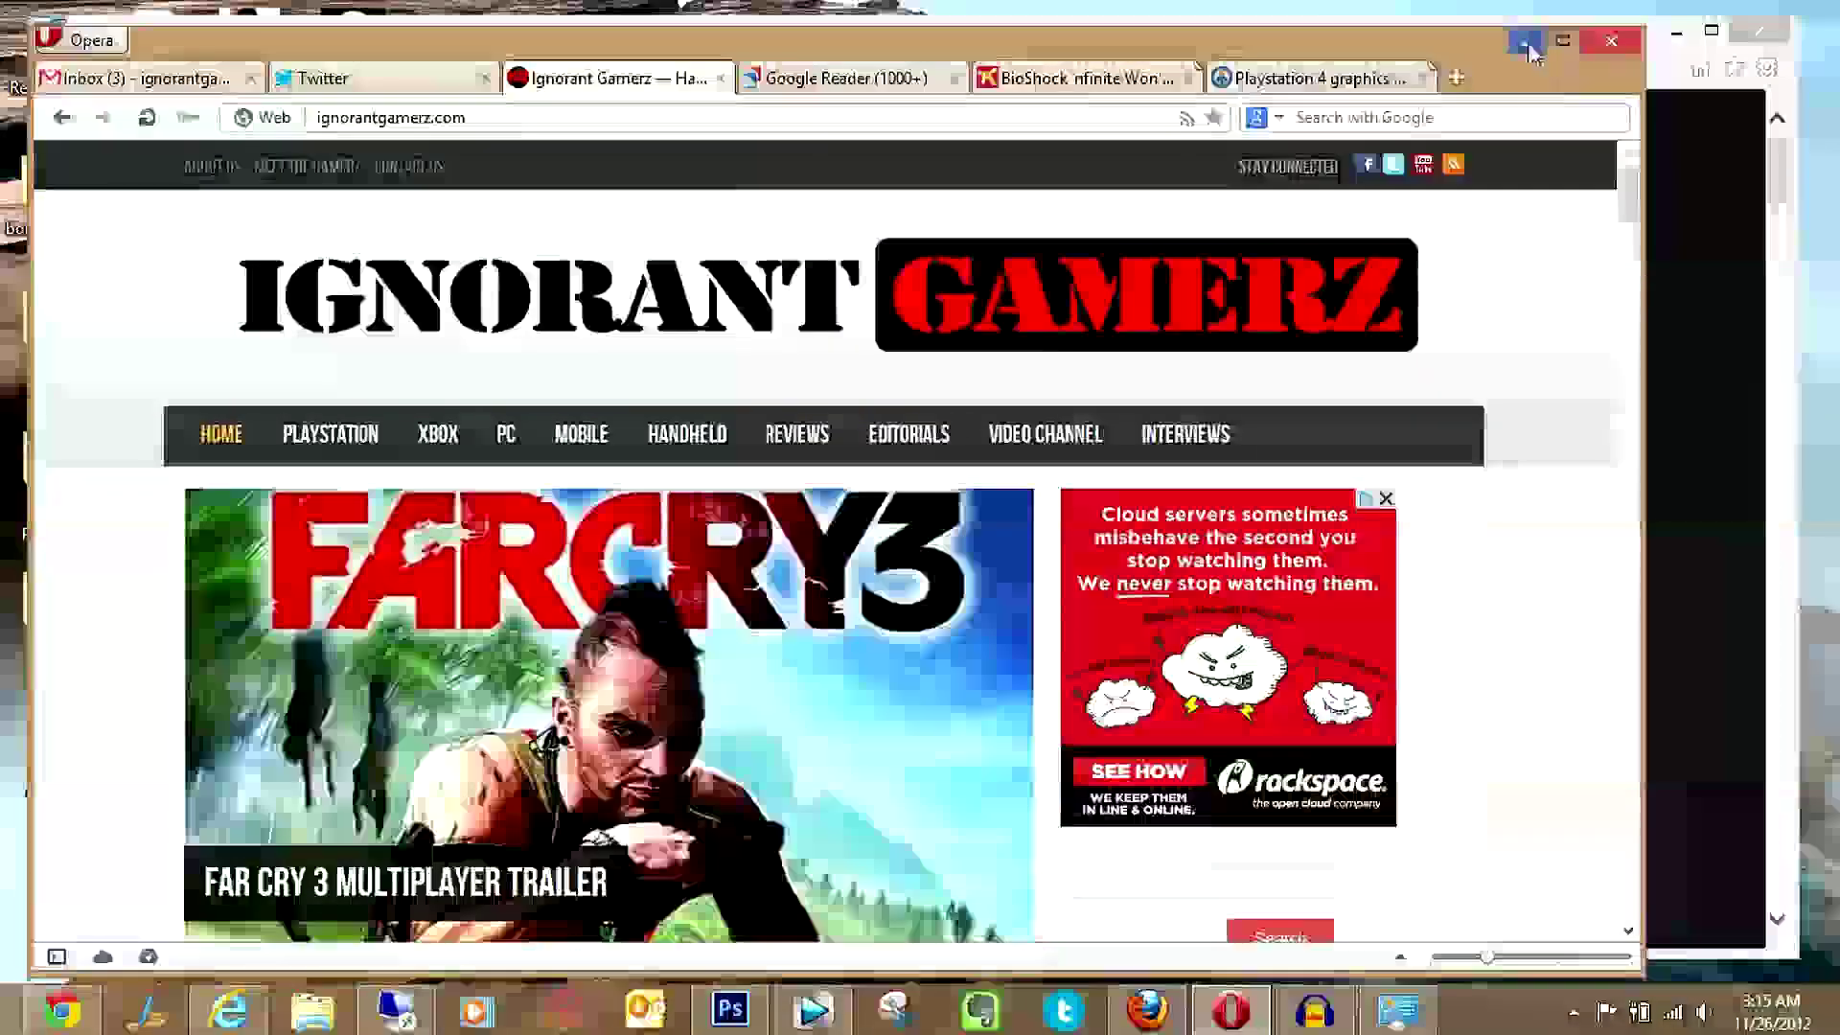
pyautogui.click(1525, 43)
pyautogui.click(1667, 30)
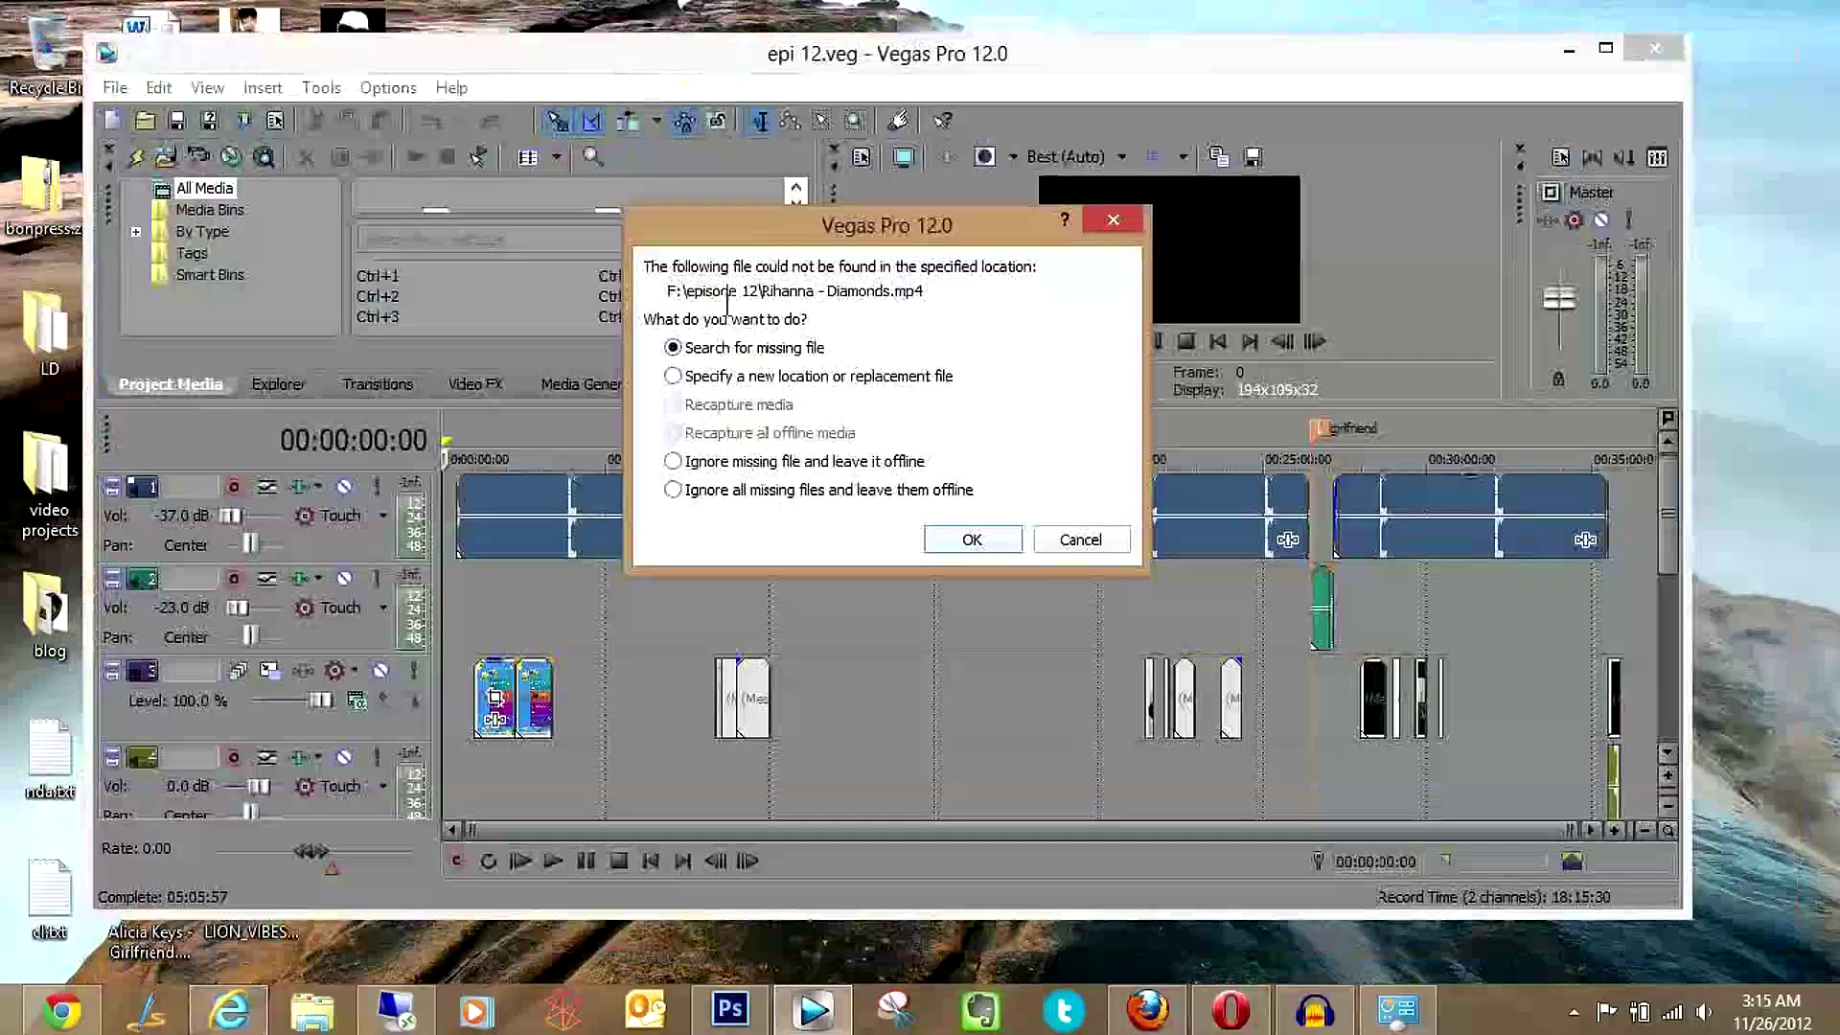
# Step: Close Vegas Pro along with its missing-file dialog and return to the Start screen
pyautogui.click(1113, 220)
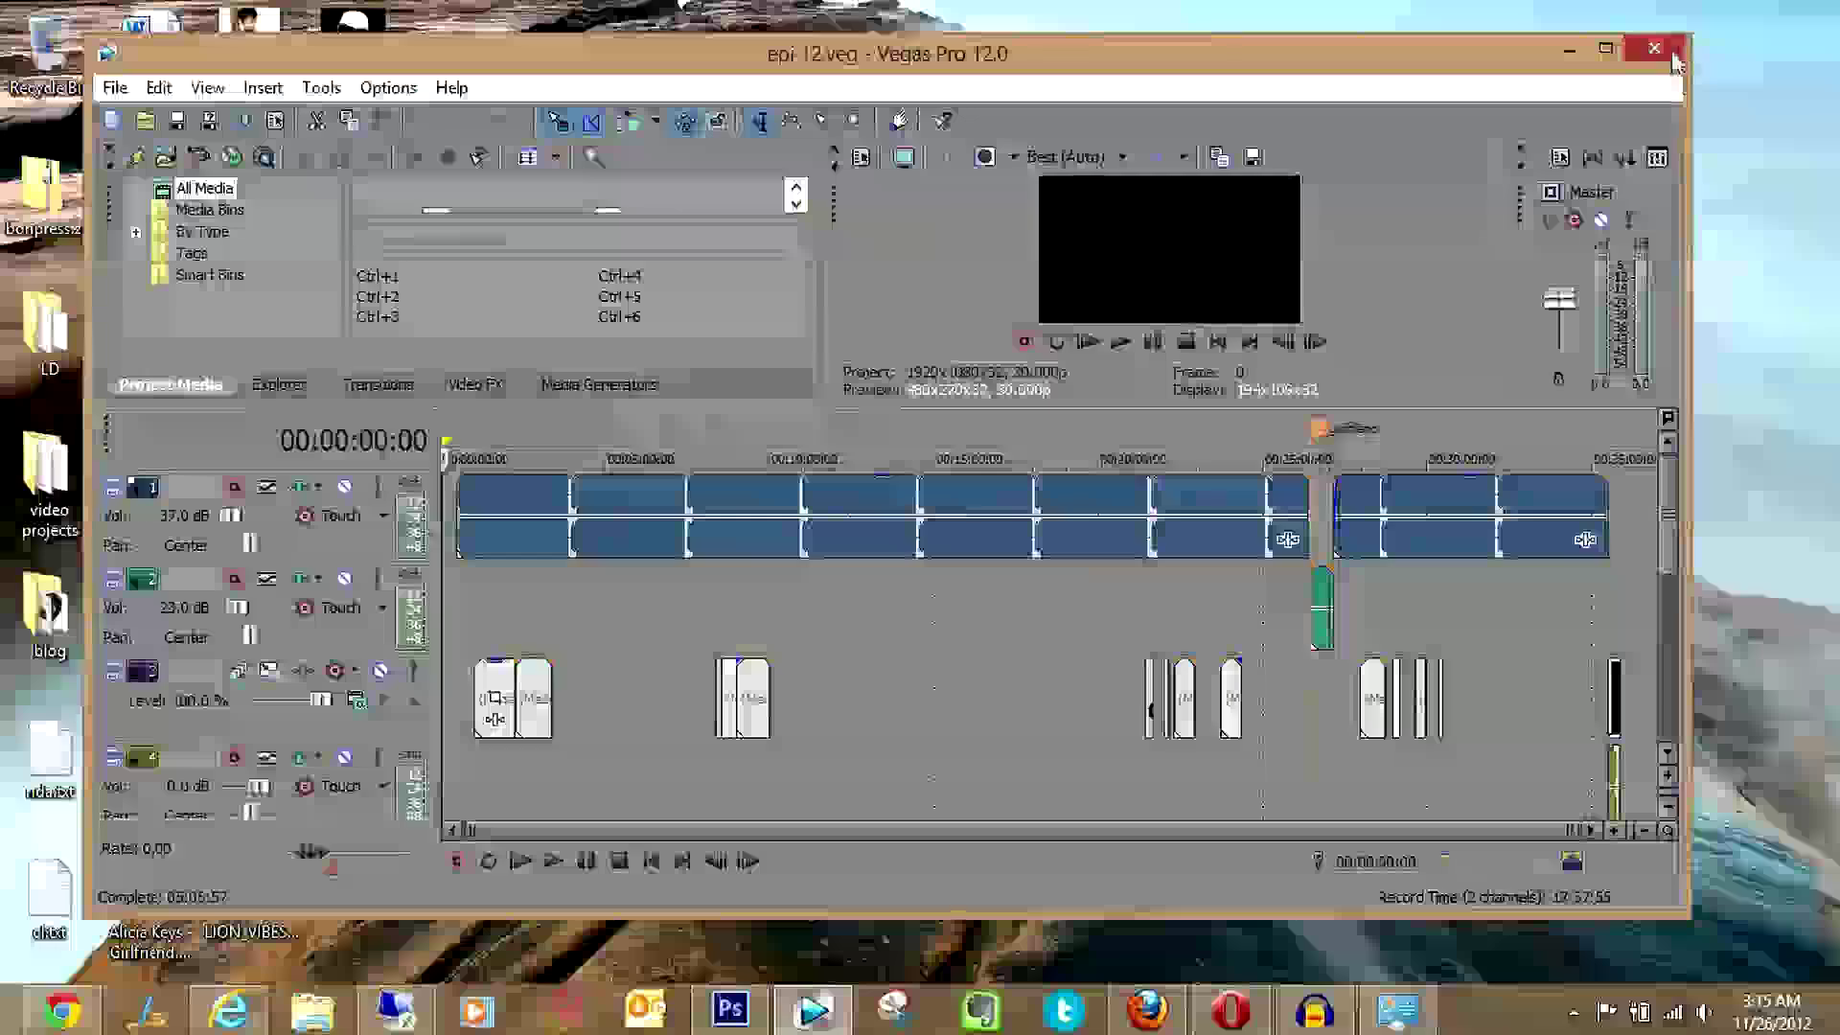
pyautogui.click(1672, 57)
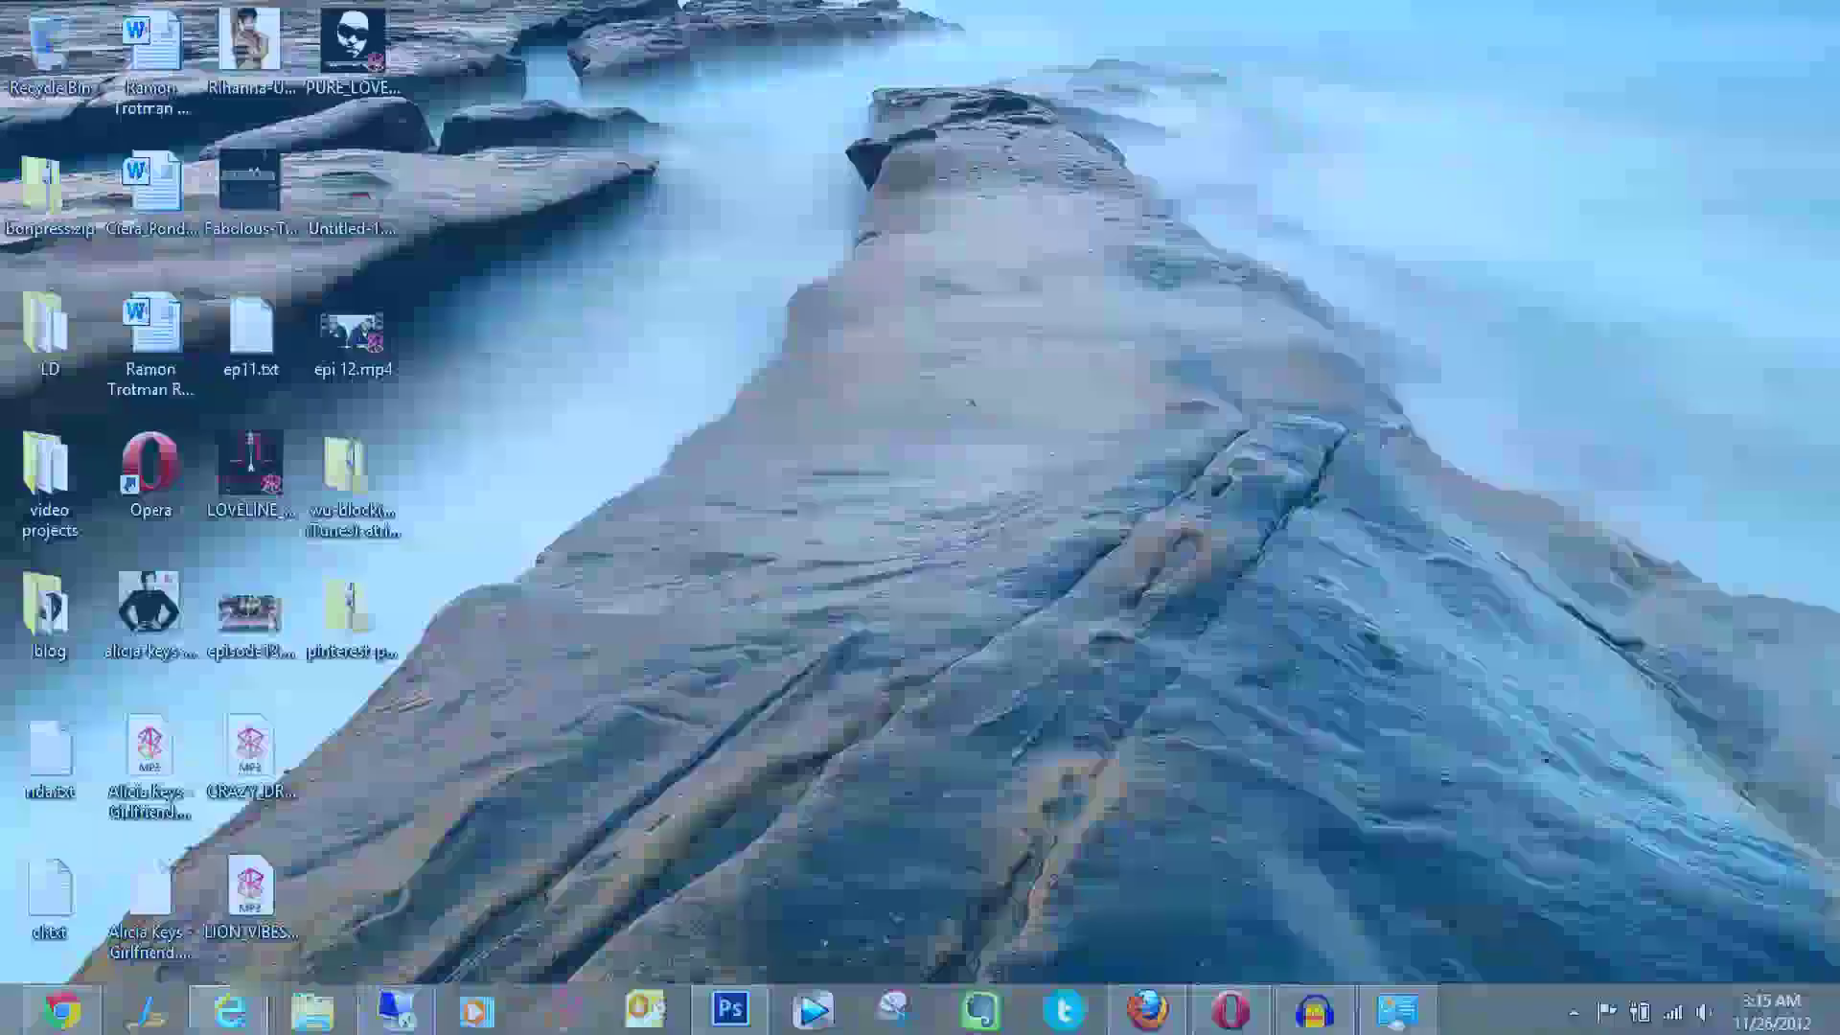
pyautogui.press('super')
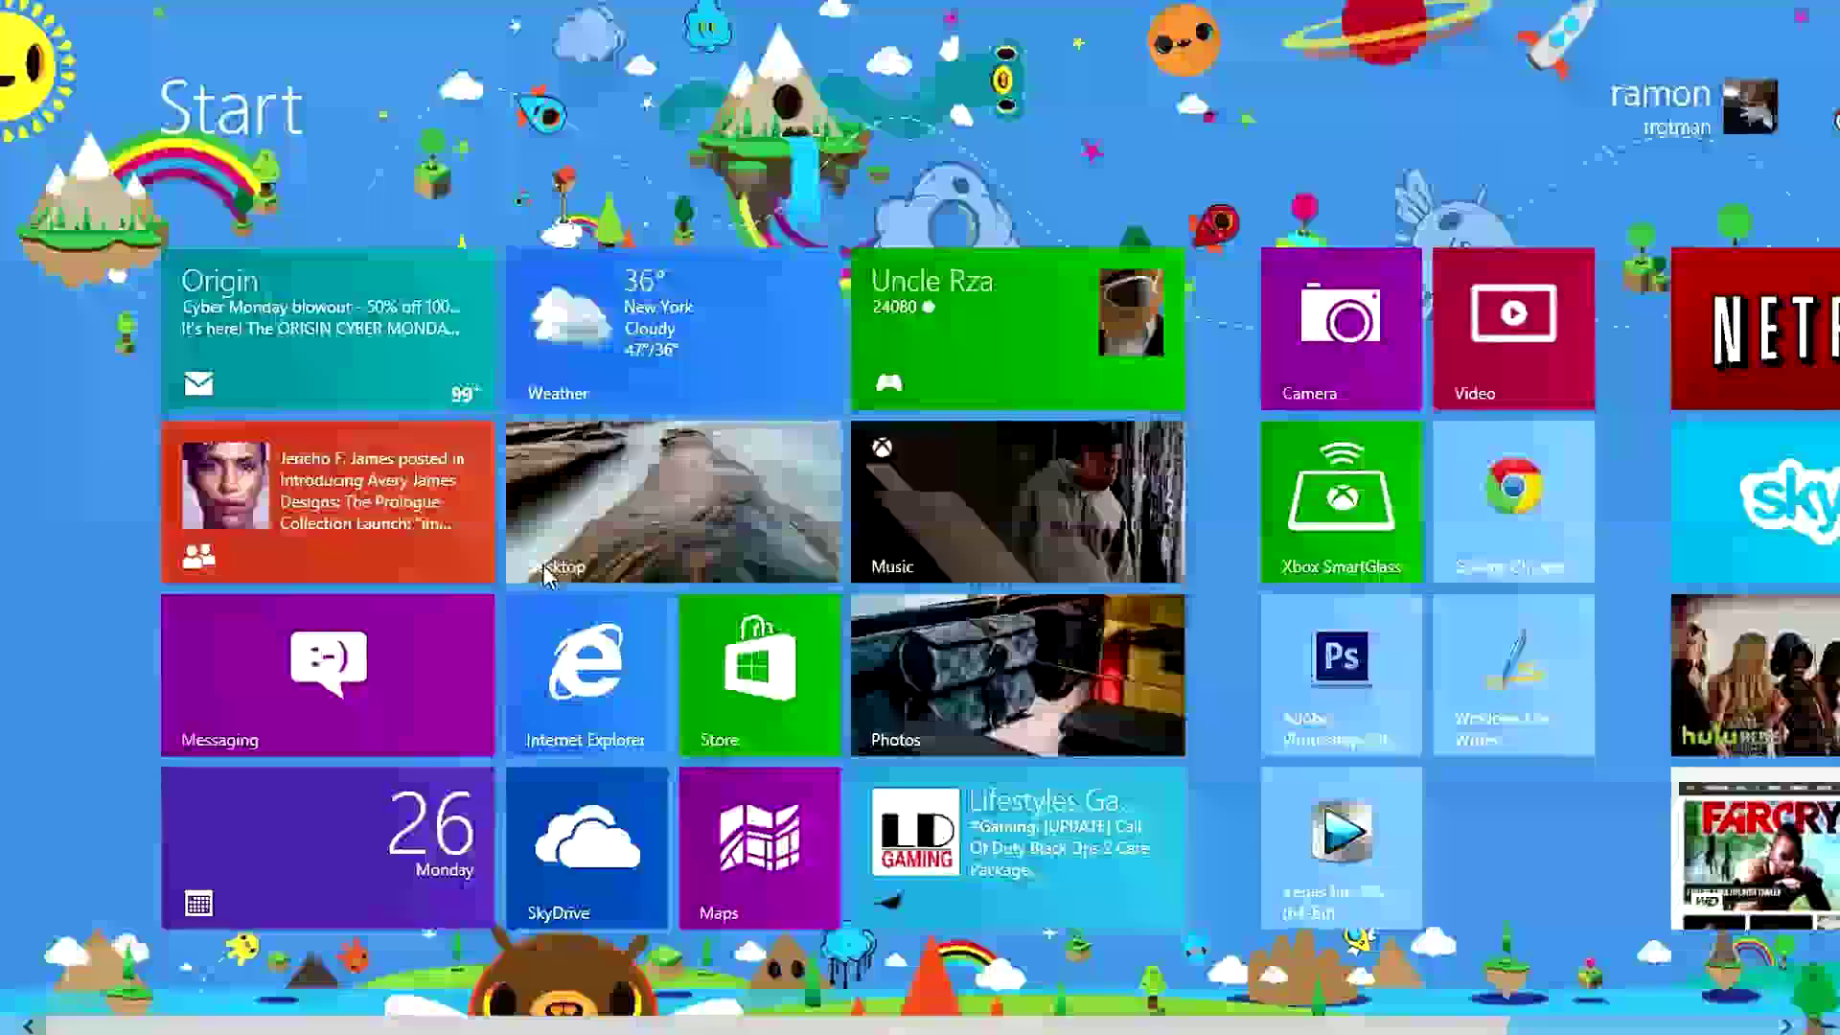